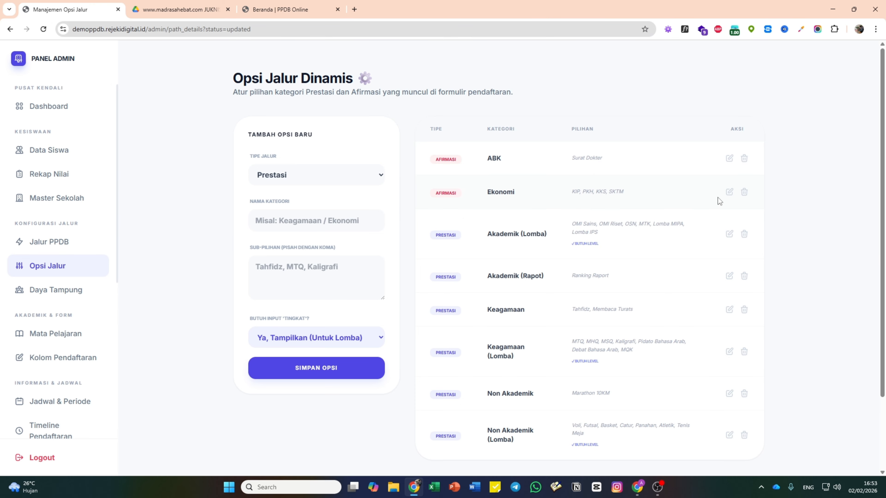
- Append ', Surat Keterangan RT' to the Ekonomi affirmation sub-options and update the data
{"action": "left_click", "coordinate": [728, 192]}
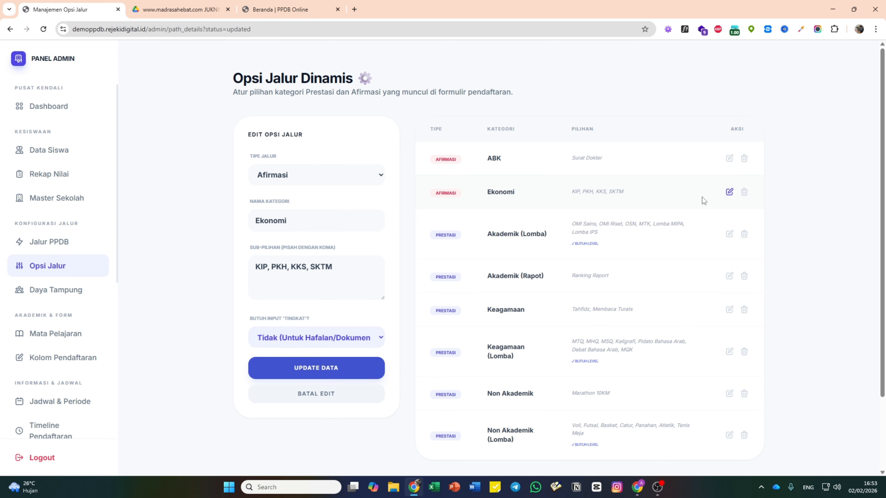
{"action": "left_click", "coordinate": [348, 270]}
{"action": "type", "text": ", Su"}
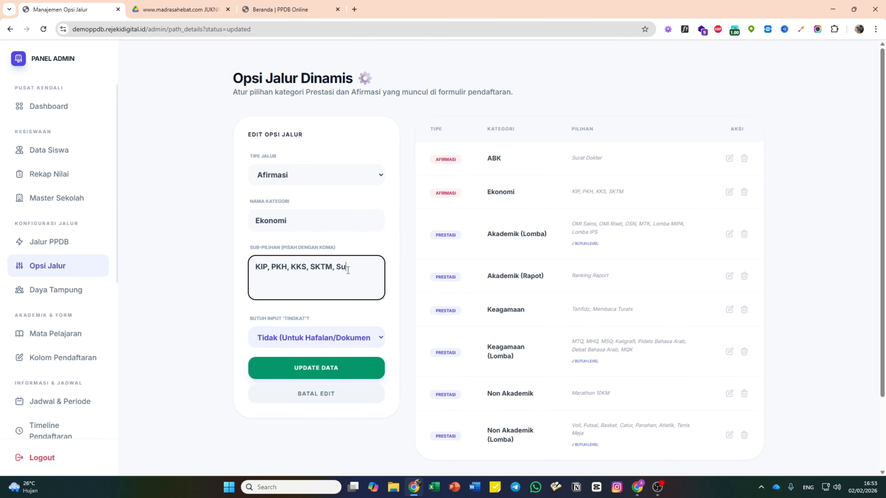
{"action": "type", "text": "rat KeteranganRT"}
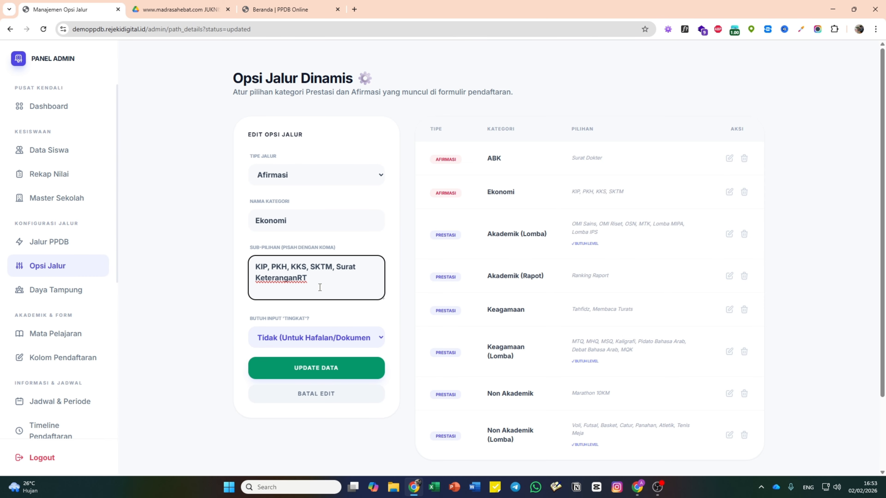
{"action": "left_click", "coordinate": [297, 278]}
{"action": "left_click", "coordinate": [328, 367]}
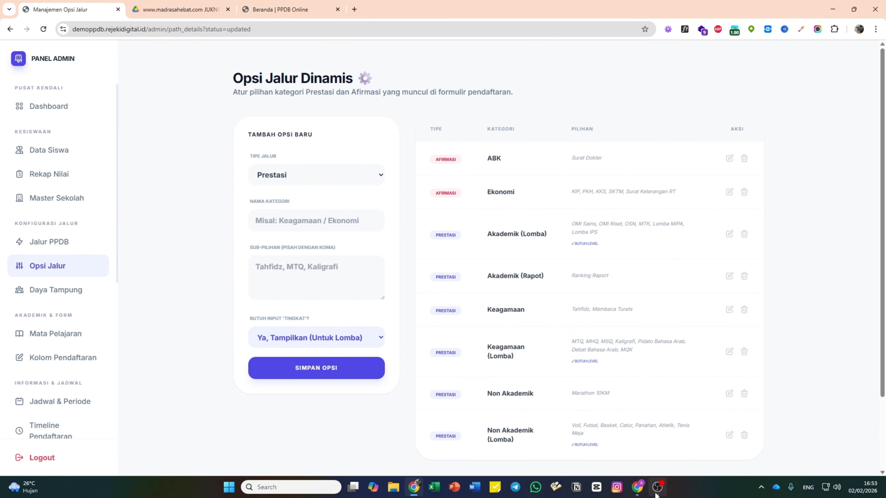
{"action": "left_click", "coordinate": [637, 486]}
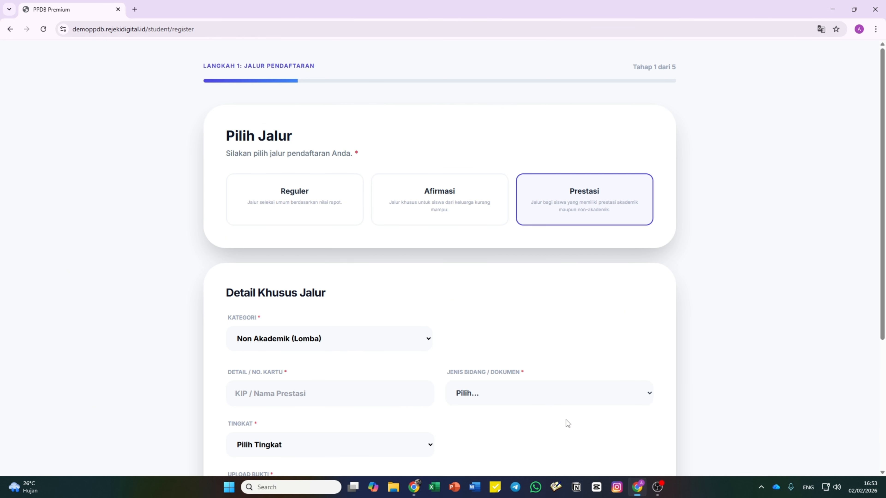
- Reload the registration form, choose Afirmasi with category Ekonomi, and confirm Surat Keterangan RT is offered
{"action": "left_click", "coordinate": [43, 29]}
{"action": "left_click", "coordinate": [462, 204]}
{"action": "left_click", "coordinate": [340, 336]}
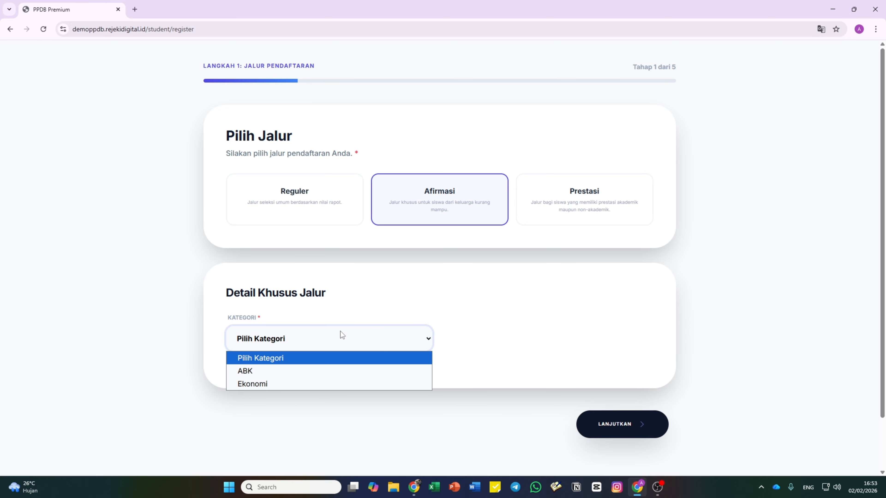
{"action": "left_click", "coordinate": [316, 380]}
{"action": "scroll", "coordinate": [474, 316], "scroll_direction": "down", "scroll_amount": 3}
{"action": "left_click_drag", "start_coordinate": [474, 315], "coordinate": [487, 299]}
{"action": "left_click", "coordinate": [486, 299]}
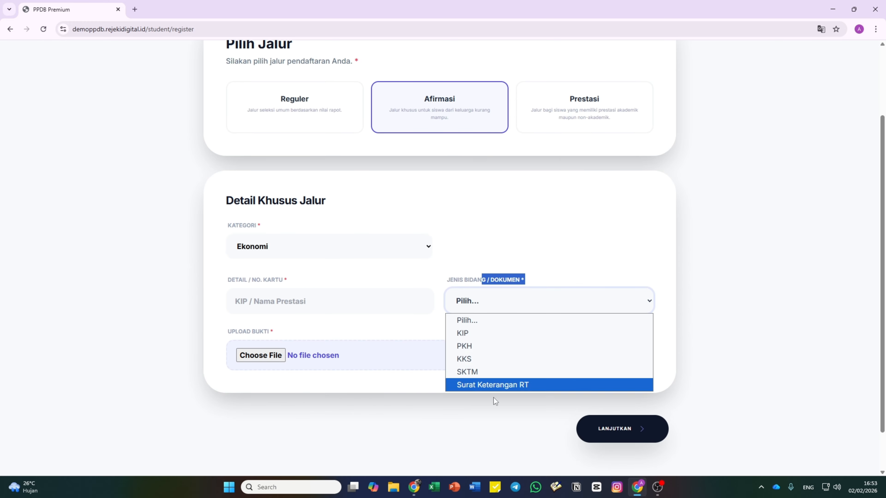
{"action": "left_click", "coordinate": [455, 210]}
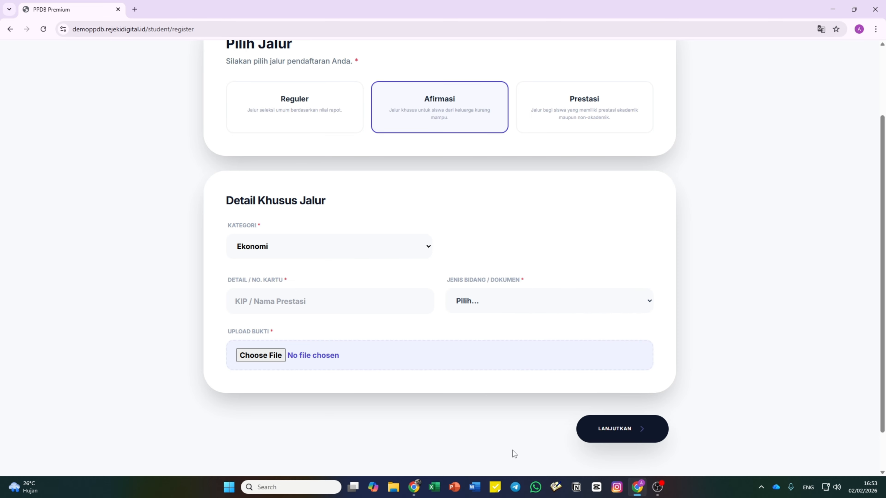
{"action": "mouse_move", "coordinate": [414, 488]}
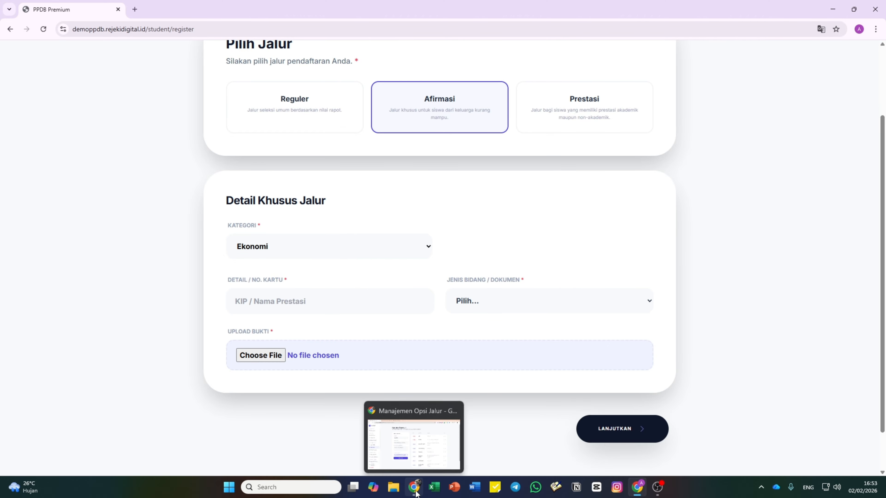
{"action": "left_click", "coordinate": [418, 442]}
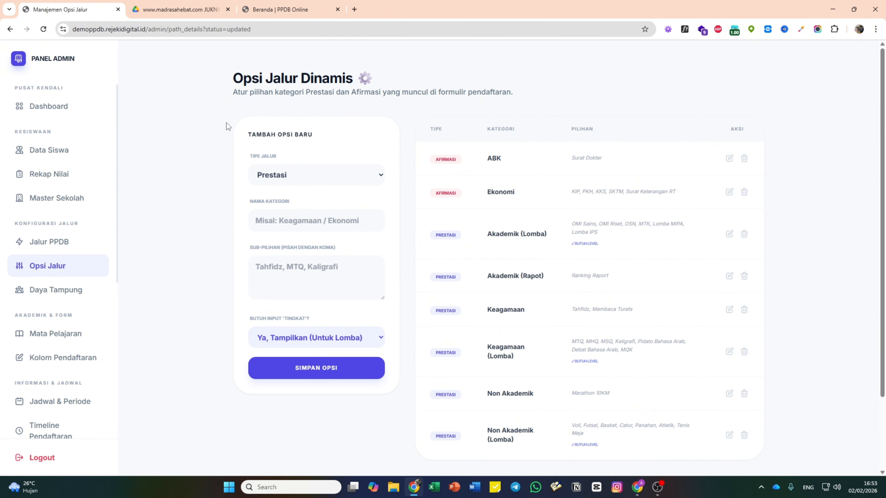
- On the Daya Tampung page, change the total capacity from 360 to 432
{"action": "left_click", "coordinate": [77, 291]}
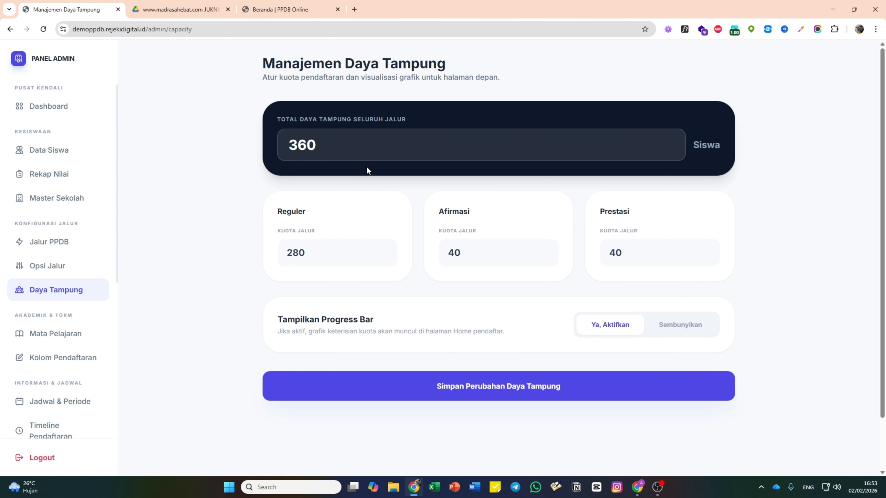
{"action": "left_click", "coordinate": [321, 137]}
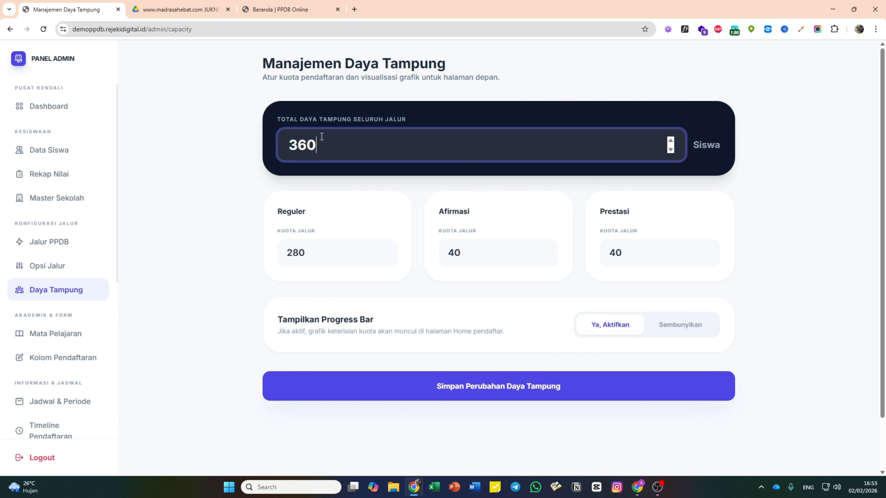
{"action": "left_click_drag", "start_coordinate": [322, 137], "coordinate": [273, 135]}
{"action": "left_click", "coordinate": [327, 143]}
{"action": "left_click_drag", "start_coordinate": [327, 143], "coordinate": [277, 140]}
{"action": "type", "text": "432"}
{"action": "left_click", "coordinate": [209, 181]}
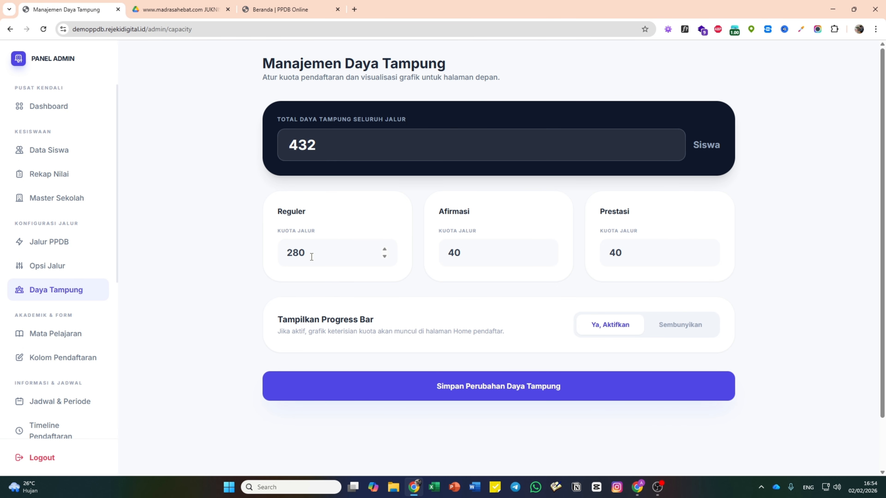
- Set the route quotas to Reguler 350, Afirmasi 70 and Prestasi 70, checking the JUKNIS PDF
{"action": "left_click_drag", "start_coordinate": [311, 256], "coordinate": [282, 254]}
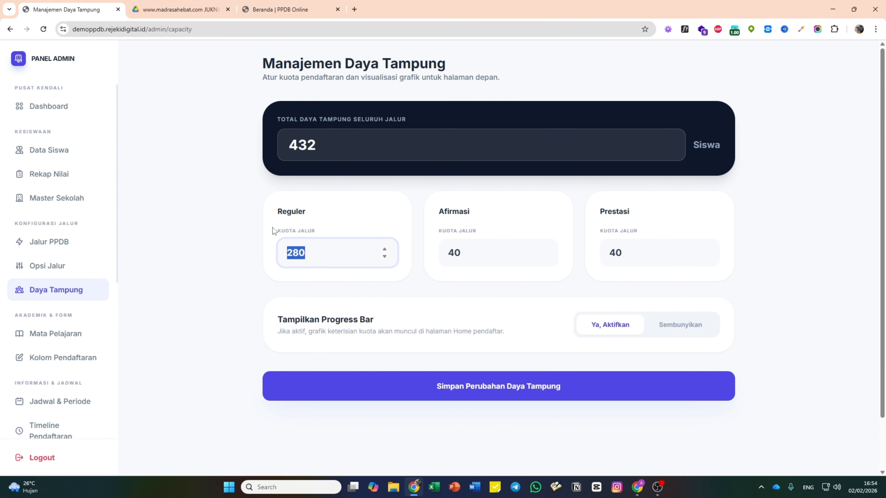
{"action": "type", "text": "300"}
{"action": "key", "text": "BackSpace"}
{"action": "type", "text": "50"}
{"action": "key", "text": "Tab"}
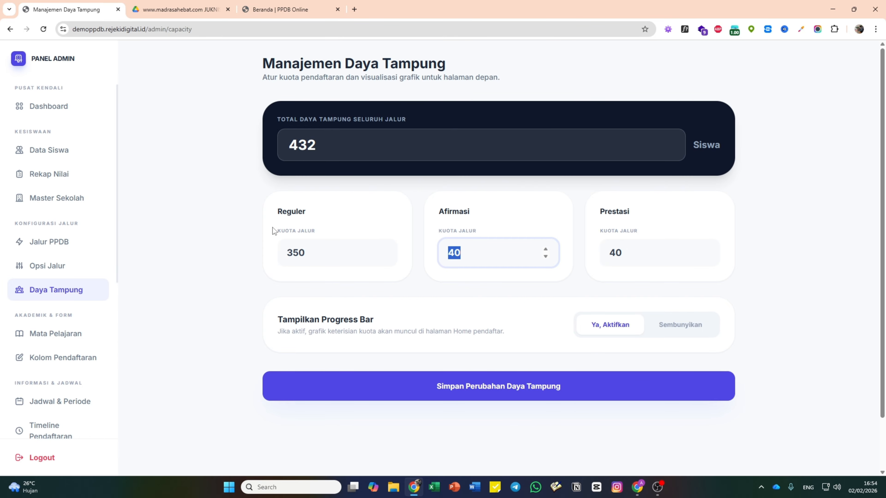
{"action": "type", "text": "70"}
{"action": "key", "text": "Tab"}
{"action": "type", "text": "70"}
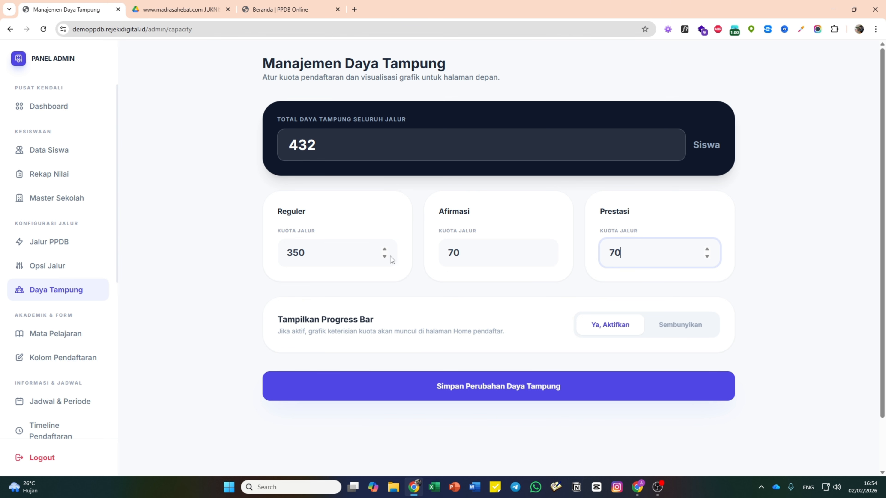
{"action": "key", "text": "ctrl+Tab"}
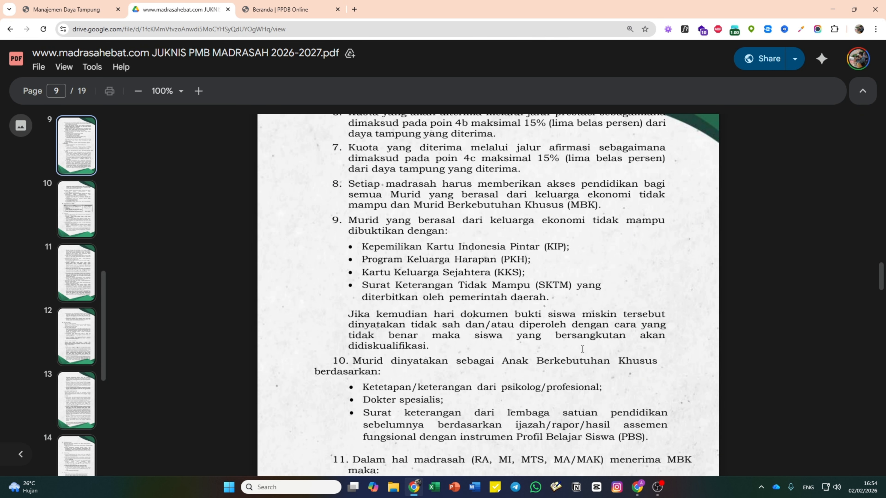
{"action": "scroll", "coordinate": [582, 349], "scroll_direction": "up", "scroll_amount": 4}
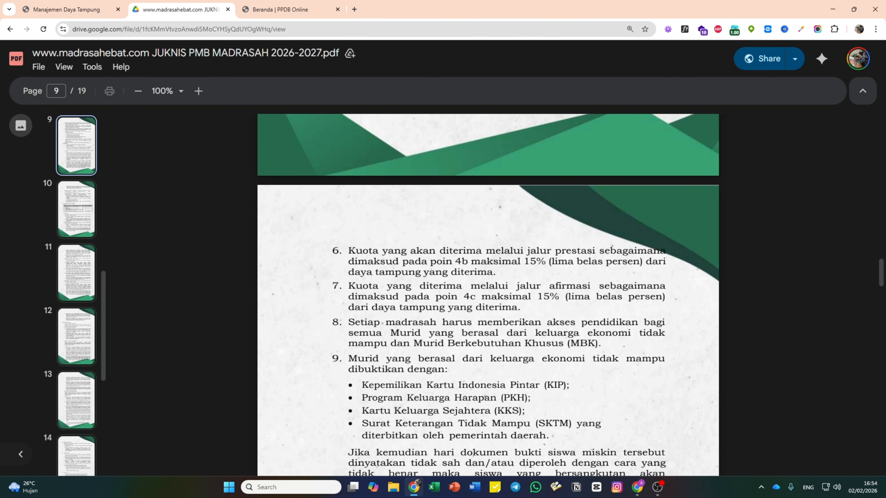
{"action": "left_click", "coordinate": [77, 10]}
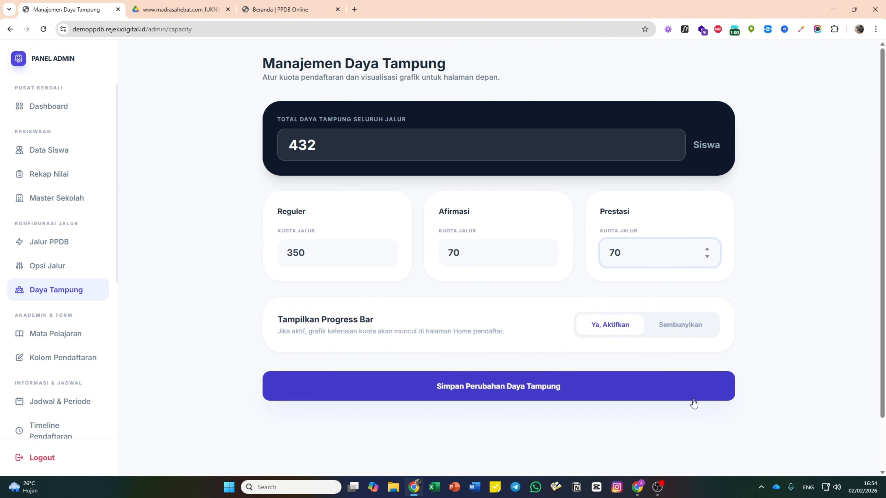
- Save the capacity changes and reload the public homepage to see 17 / 432
{"action": "left_click", "coordinate": [568, 393]}
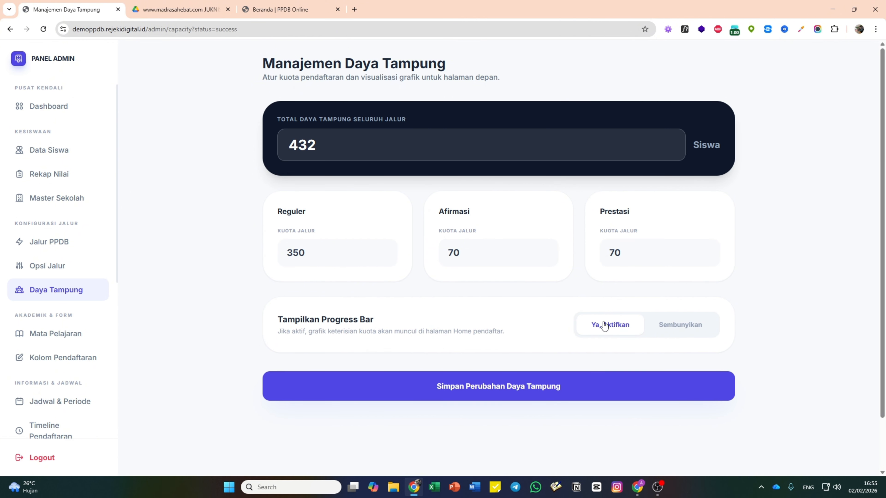
{"action": "left_click", "coordinate": [639, 493]}
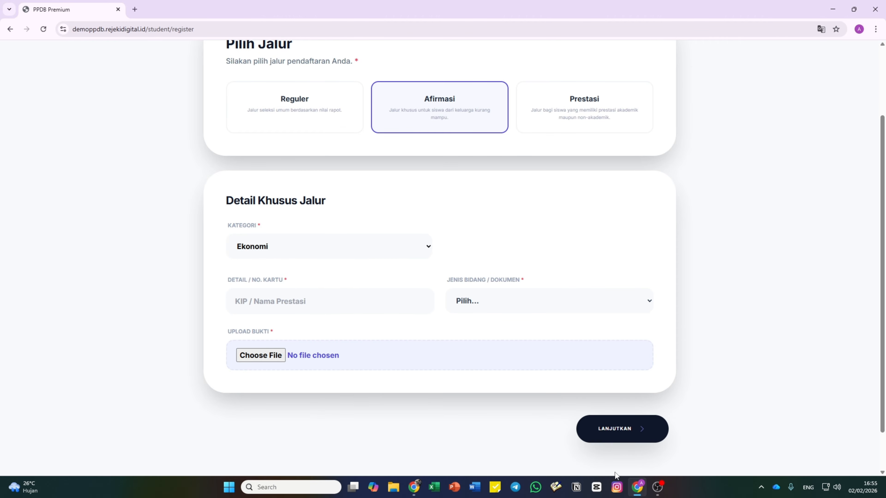
{"action": "left_click", "coordinate": [414, 488]}
{"action": "left_click", "coordinate": [307, 14]}
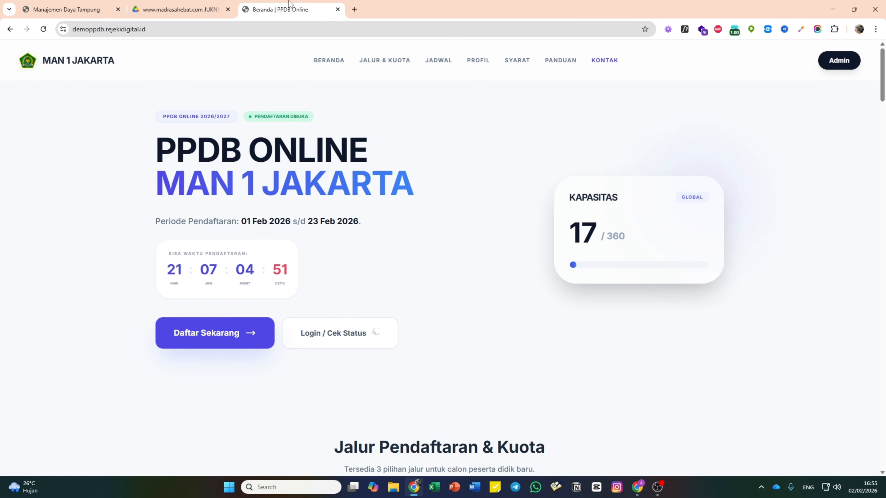
{"action": "left_click", "coordinate": [43, 29]}
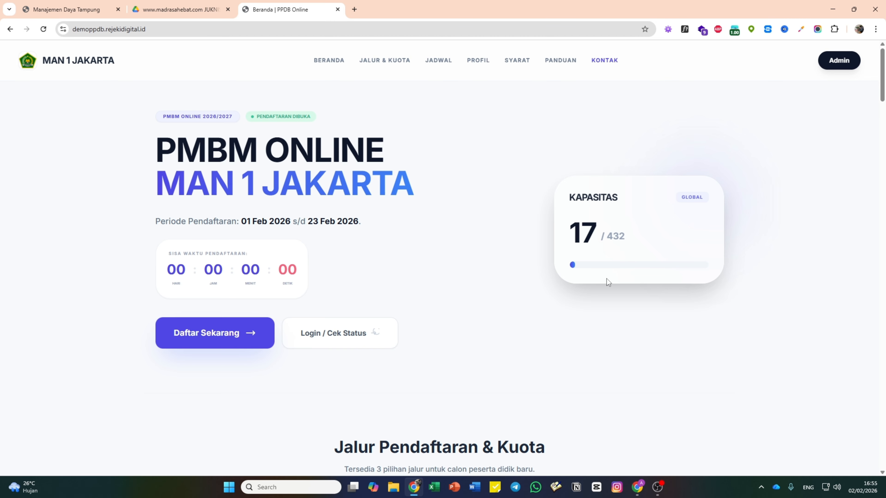
{"action": "scroll", "coordinate": [613, 271], "scroll_direction": "down", "scroll_amount": 6}
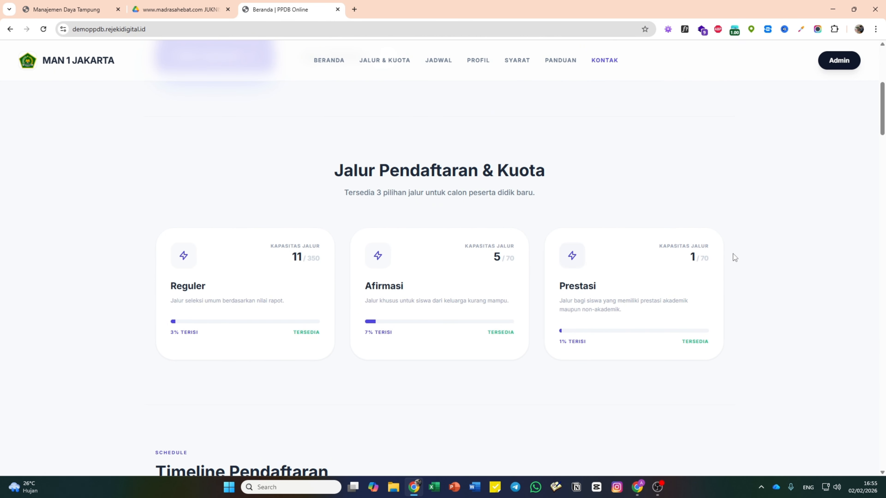
{"action": "scroll", "coordinate": [559, 285], "scroll_direction": "up", "scroll_amount": 5}
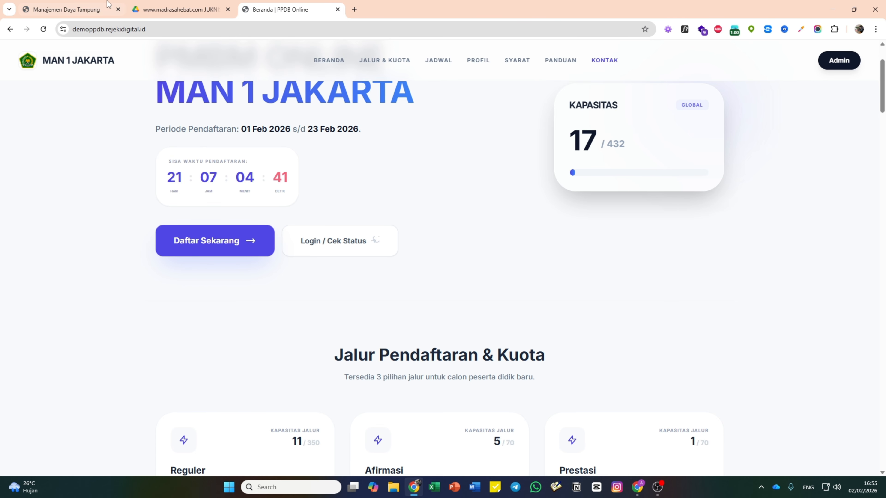
- Review the saved quotas on the admin capacity page, then view the public homepage again
{"action": "left_click", "coordinate": [81, 6]}
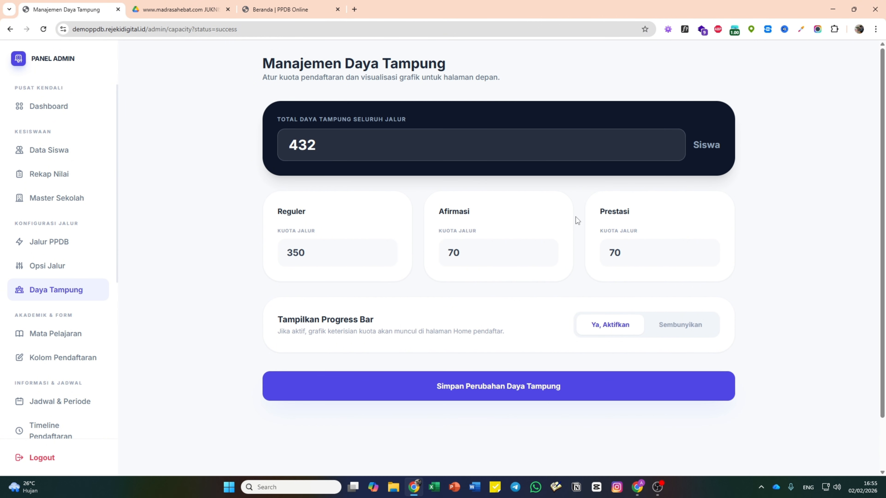
{"action": "scroll", "coordinate": [500, 220], "scroll_direction": "down", "scroll_amount": 1}
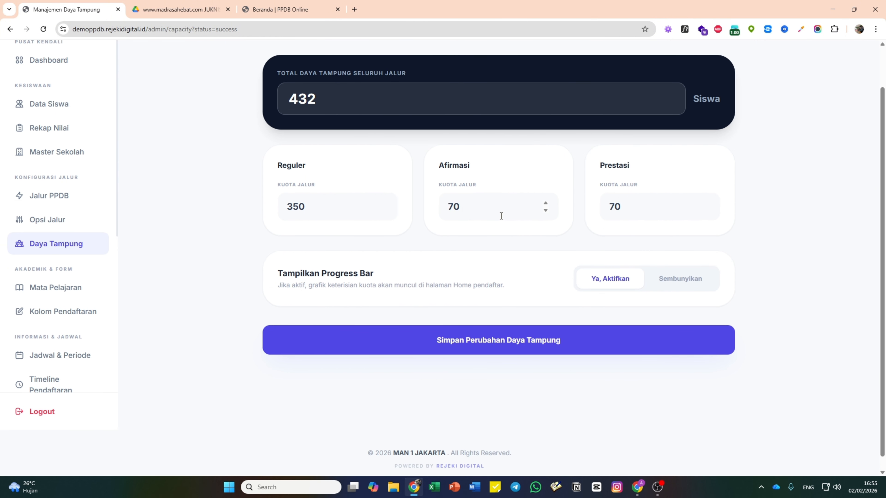
{"action": "scroll", "coordinate": [500, 218], "scroll_direction": "up", "scroll_amount": 1}
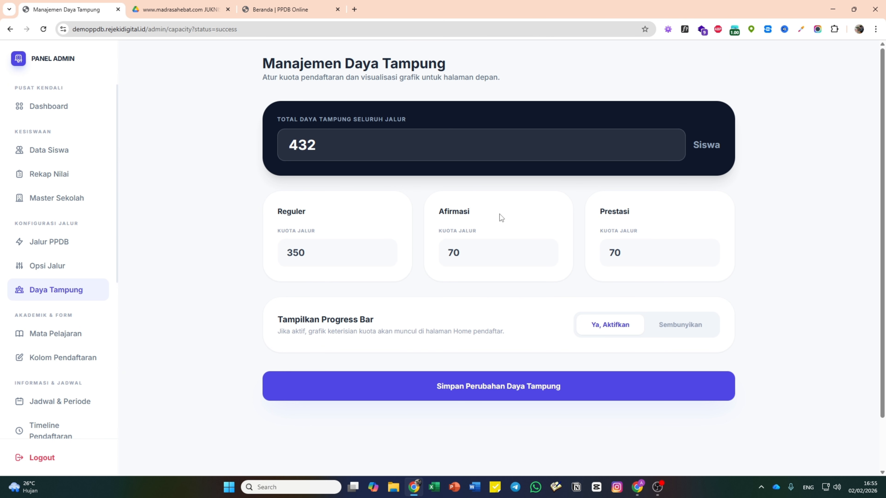
{"action": "scroll", "coordinate": [499, 214], "scroll_direction": "down", "scroll_amount": 1}
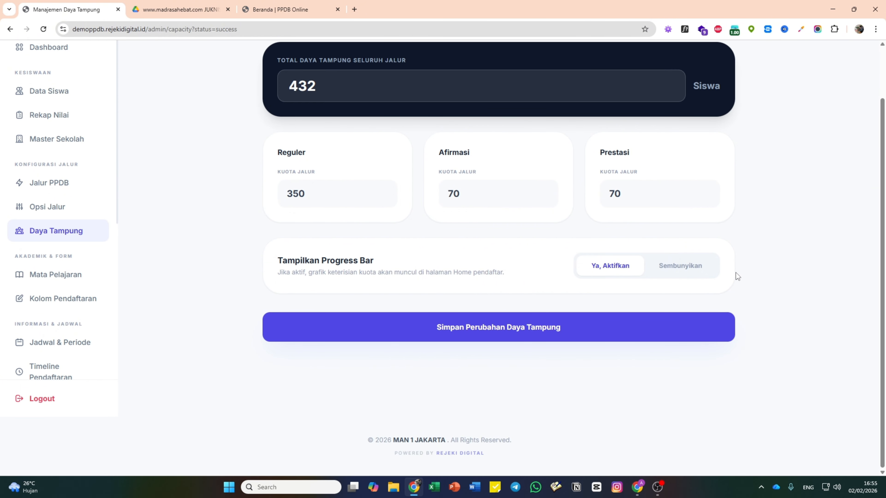
{"action": "left_click", "coordinate": [307, 8]}
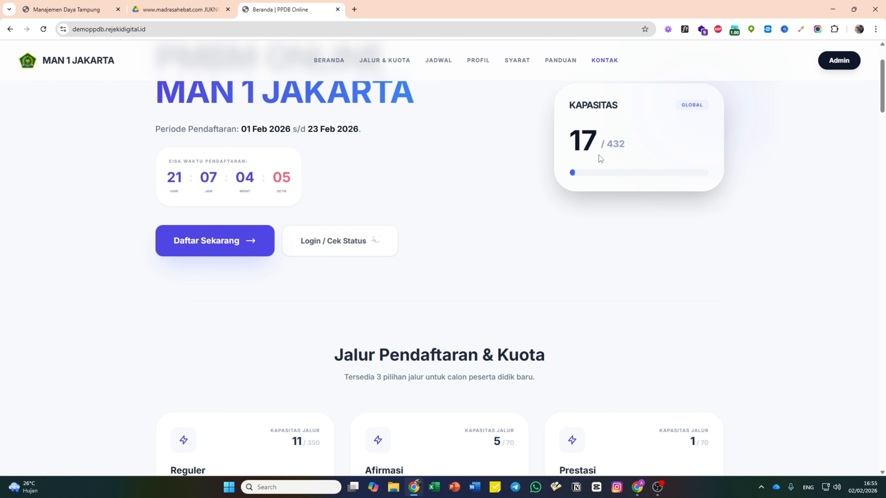
- Hide the quota progress bar, save, and check the homepage route cards without bars
{"action": "left_click", "coordinate": [83, 6]}
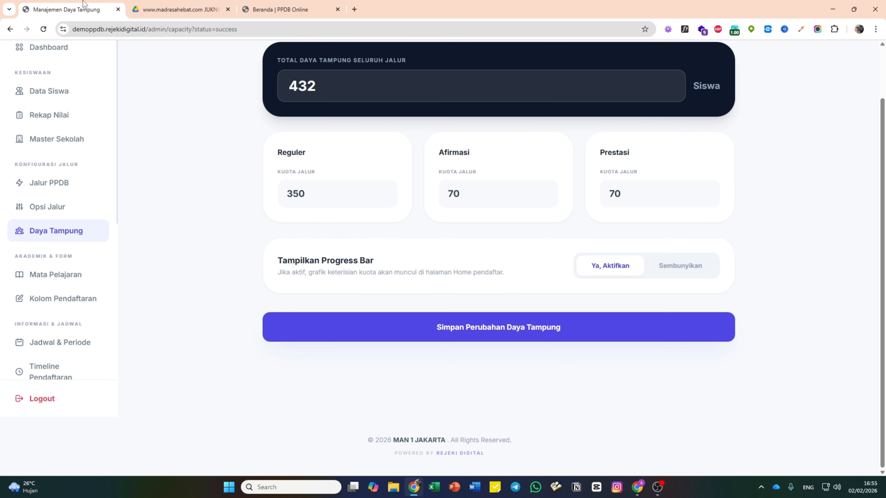
{"action": "left_click", "coordinate": [680, 267]}
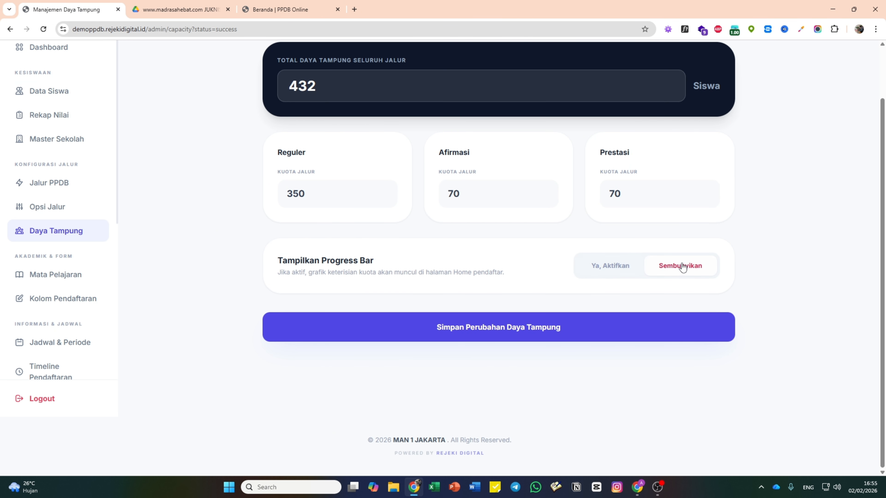
{"action": "left_click", "coordinate": [510, 342]}
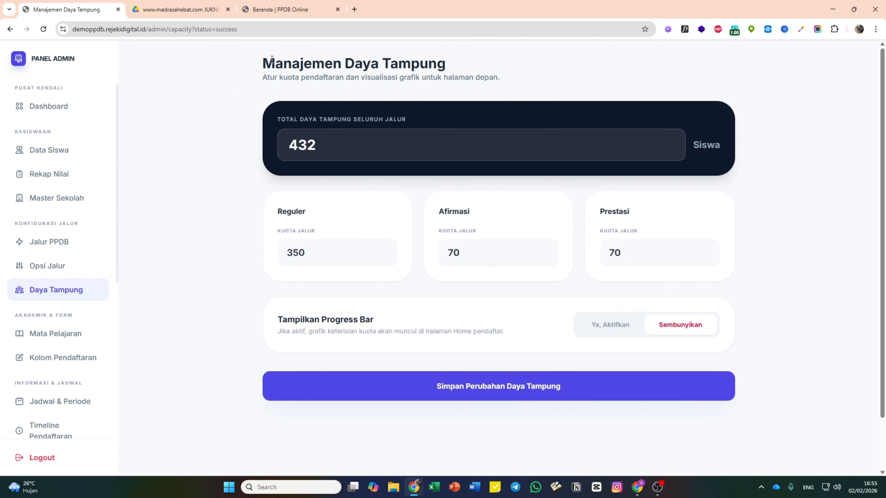
{"action": "left_click", "coordinate": [284, 8]}
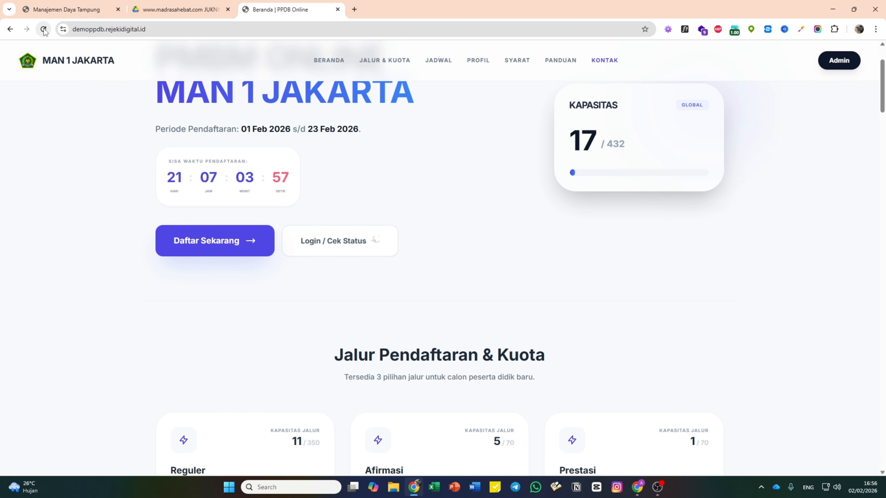
{"action": "key", "text": "F5"}
{"action": "scroll", "coordinate": [589, 176], "scroll_direction": "down", "scroll_amount": 5}
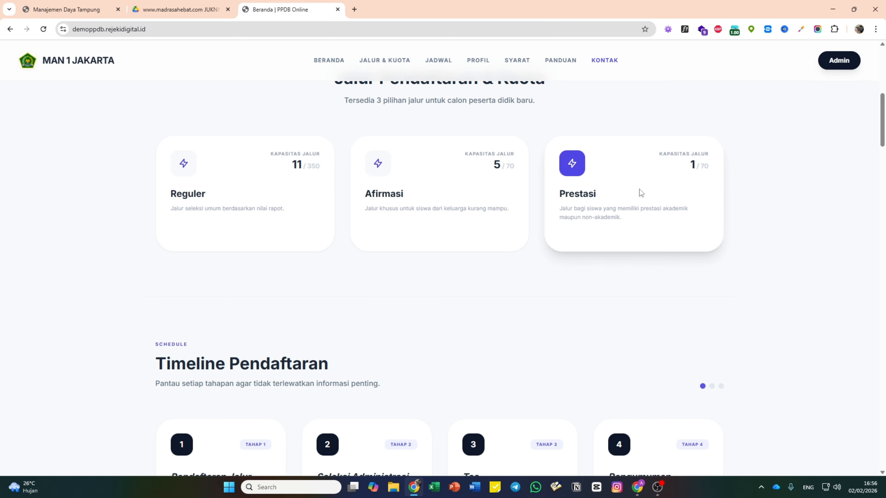
{"action": "scroll", "coordinate": [631, 247], "scroll_direction": "up", "scroll_amount": 6}
{"action": "scroll", "coordinate": [419, 129], "scroll_direction": "down", "scroll_amount": 5}
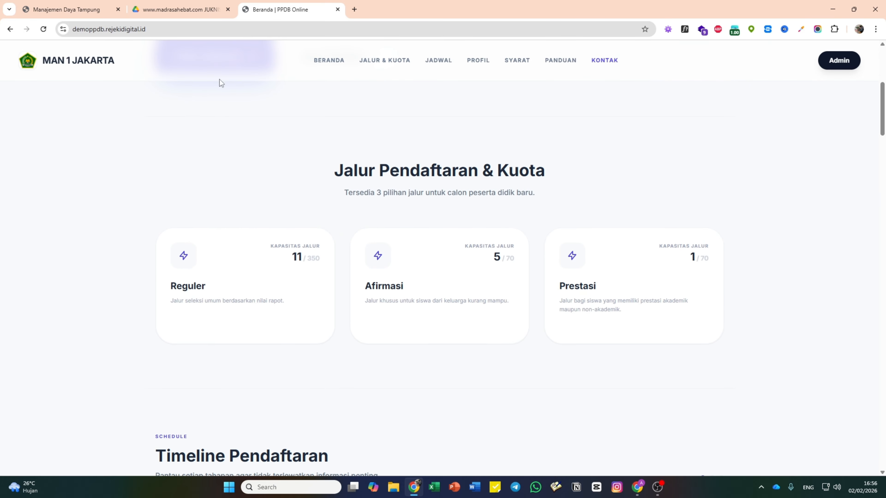
{"action": "left_click", "coordinate": [54, 9]}
- Re-enable the progress bar, save, and verify Reguler 3%, Afirmasi 7%, Prestasi 1% on the homepage
{"action": "left_click", "coordinate": [601, 327]}
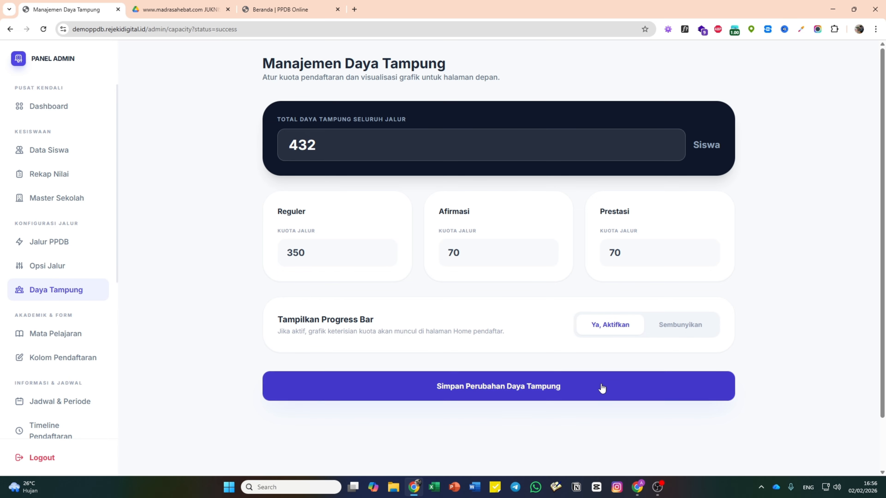
{"action": "left_click", "coordinate": [601, 388]}
{"action": "left_click", "coordinate": [279, 5]}
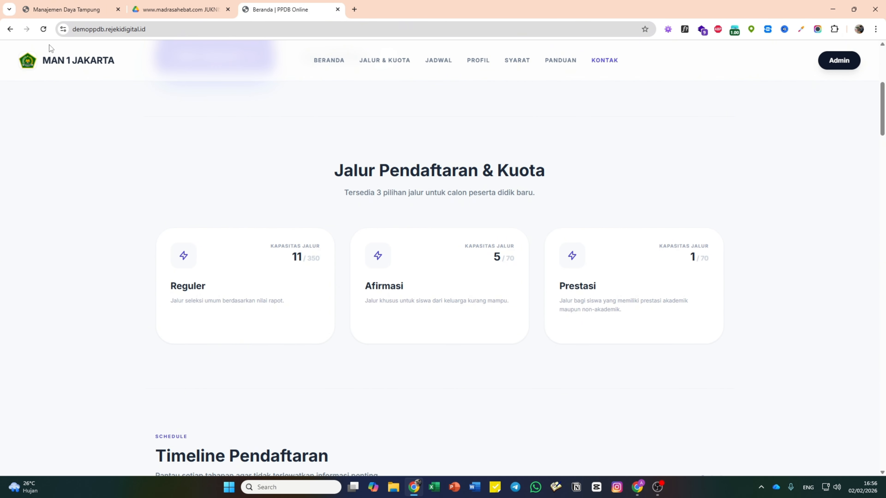
{"action": "left_click", "coordinate": [44, 29]}
{"action": "scroll", "coordinate": [558, 305], "scroll_direction": "up", "scroll_amount": 8}
{"action": "scroll", "coordinate": [609, 272], "scroll_direction": "down", "scroll_amount": 4}
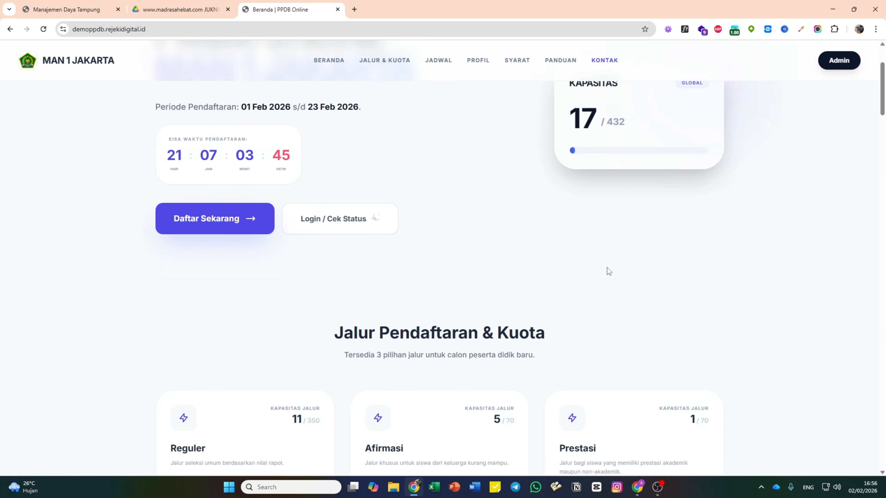
{"action": "scroll", "coordinate": [607, 276], "scroll_direction": "down", "scroll_amount": 5}
{"action": "scroll", "coordinate": [267, 147], "scroll_direction": "up", "scroll_amount": 3}
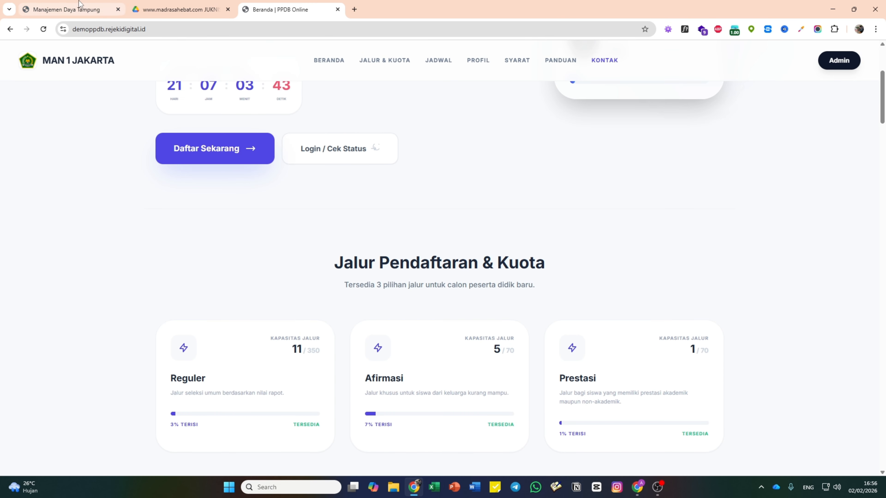
{"action": "left_click", "coordinate": [79, 4]}
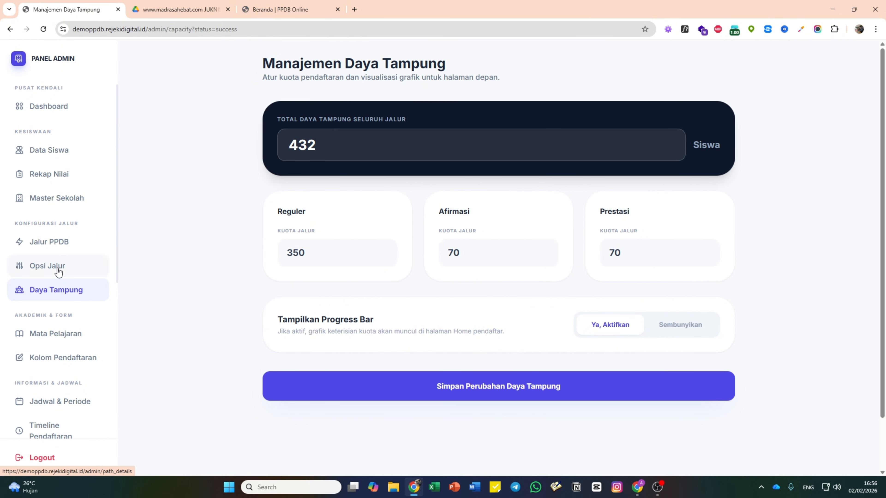
- Browse the Opsi Jalur, Daya Tampung and Mata Pelajaran pages, ending on Kolom Pendaftaran
{"action": "left_click", "coordinate": [62, 242]}
{"action": "left_click", "coordinate": [59, 266]}
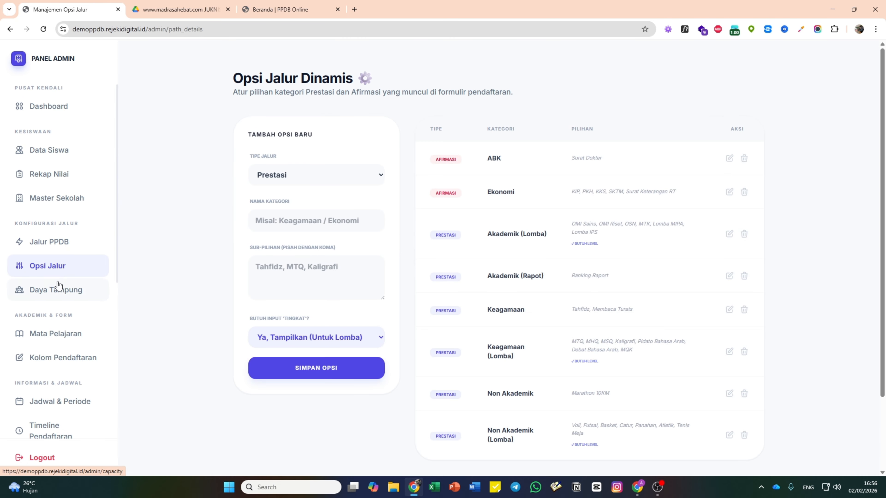
{"action": "left_click", "coordinate": [58, 286]}
{"action": "scroll", "coordinate": [59, 285], "scroll_direction": "down", "scroll_amount": 3}
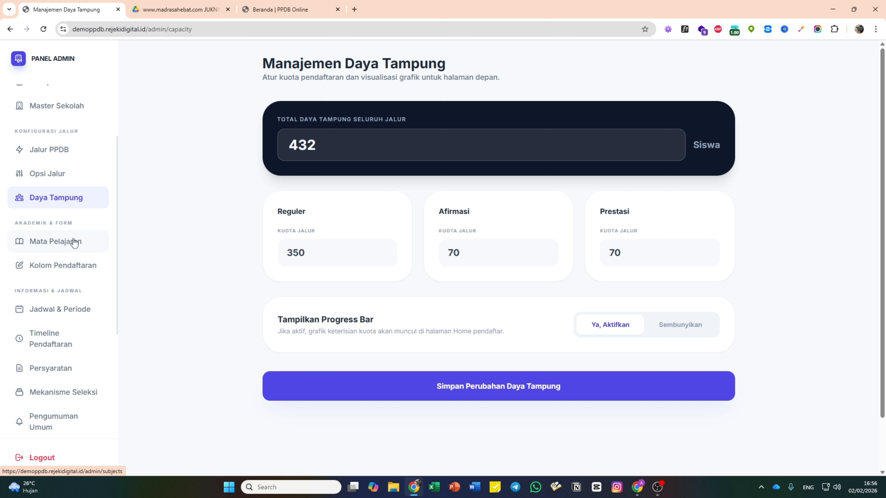
{"action": "left_click", "coordinate": [74, 242]}
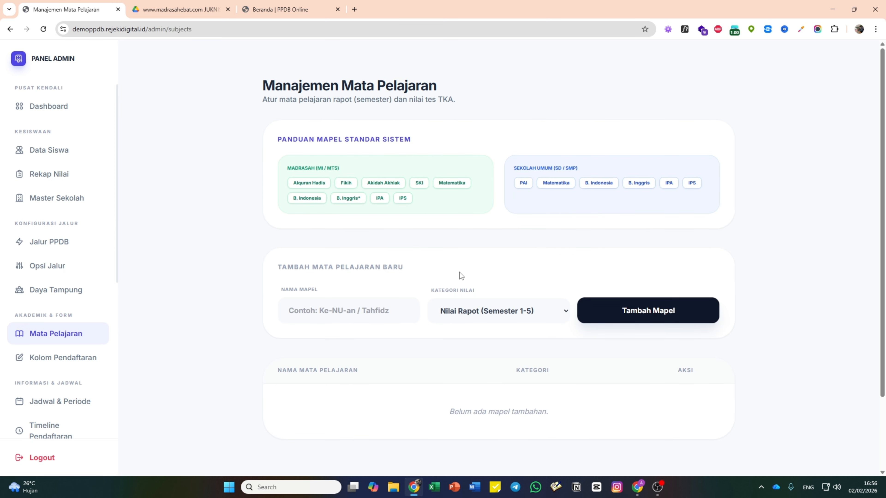
{"action": "left_click", "coordinate": [73, 366]}
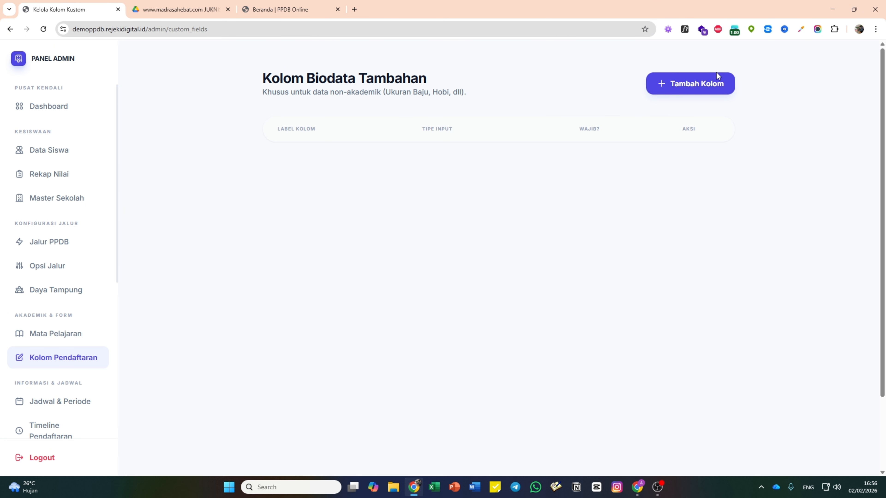
- Add an Ukuran Seragam dropdown field with options S,M,L,XL,XXL,XXXL
{"action": "left_click", "coordinate": [717, 80]}
{"action": "left_click", "coordinate": [373, 221]}
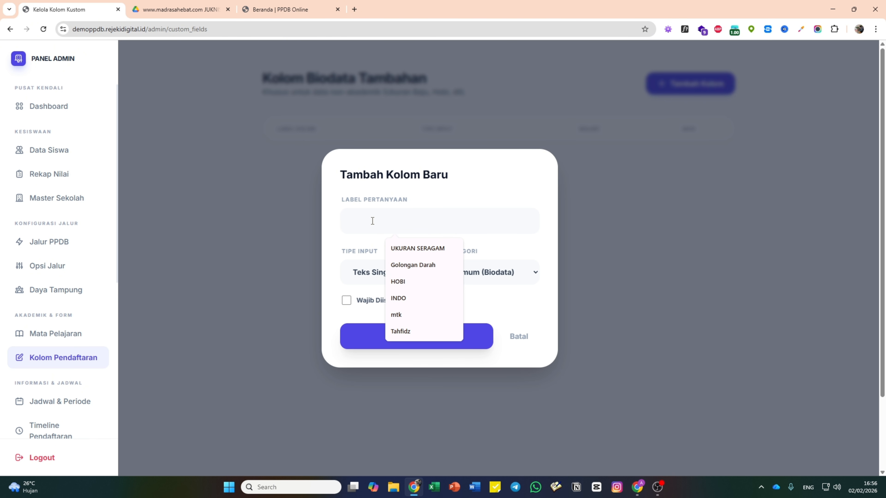
{"action": "type", "text": "Ukuran Sera"}
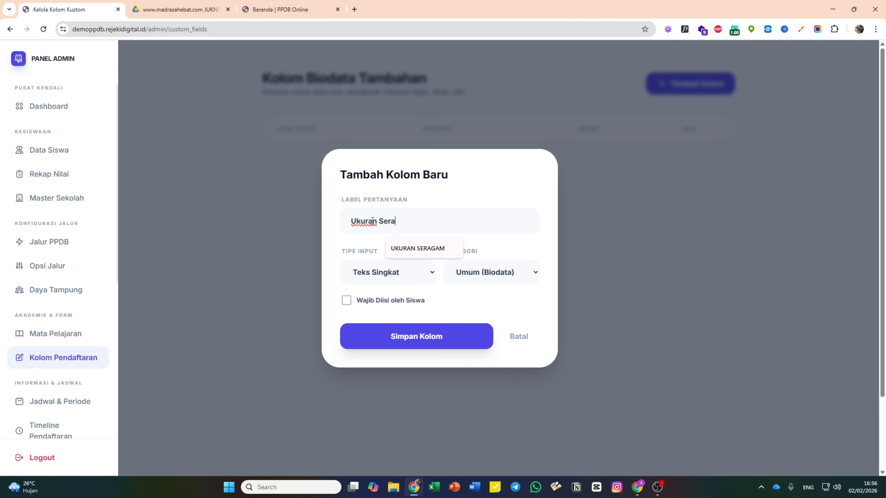
{"action": "type", "text": "gam"}
{"action": "left_click", "coordinate": [389, 273]}
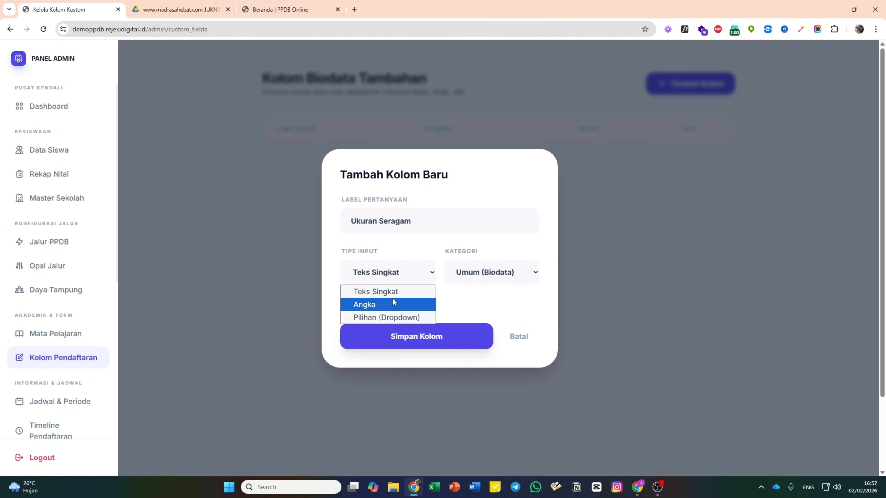
{"action": "left_click", "coordinate": [394, 319]}
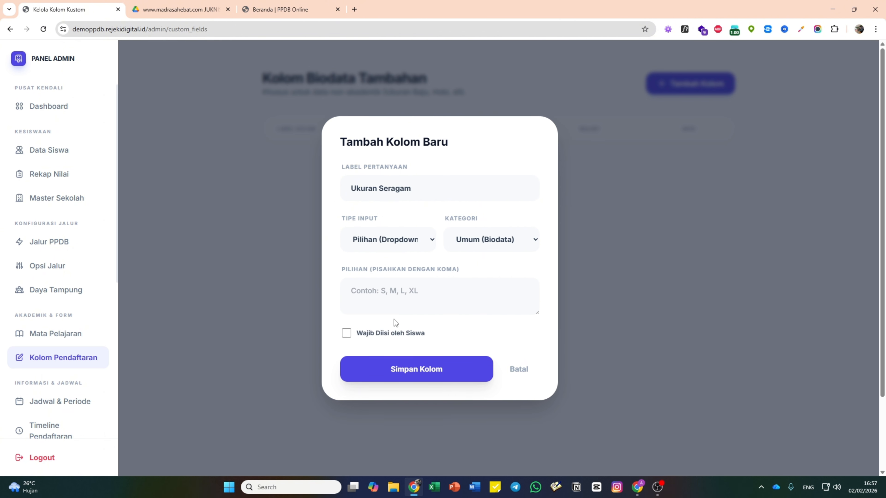
{"action": "left_click", "coordinate": [409, 300]}
{"action": "type", "text": "S,M,L,XL,XXL,XXXL"}
{"action": "left_click", "coordinate": [452, 372]}
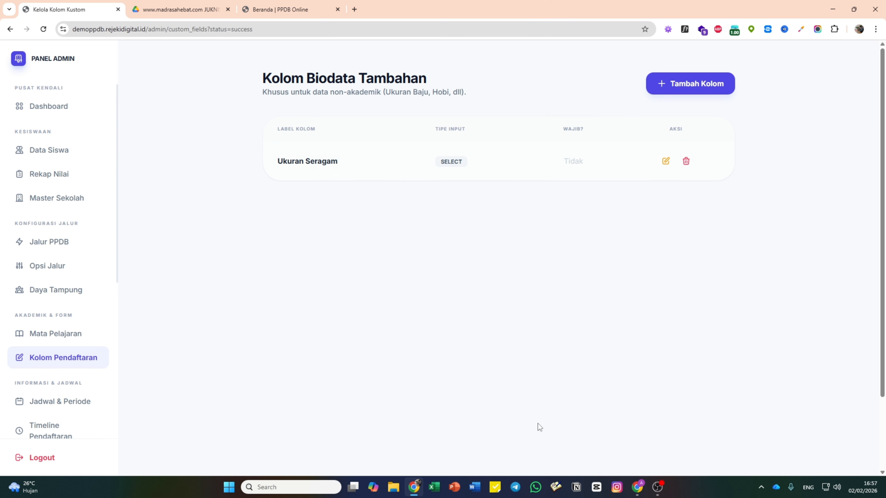
- In the student registration window, pick the Reguler path and continue to the biodata step
{"action": "left_click", "coordinate": [637, 487]}
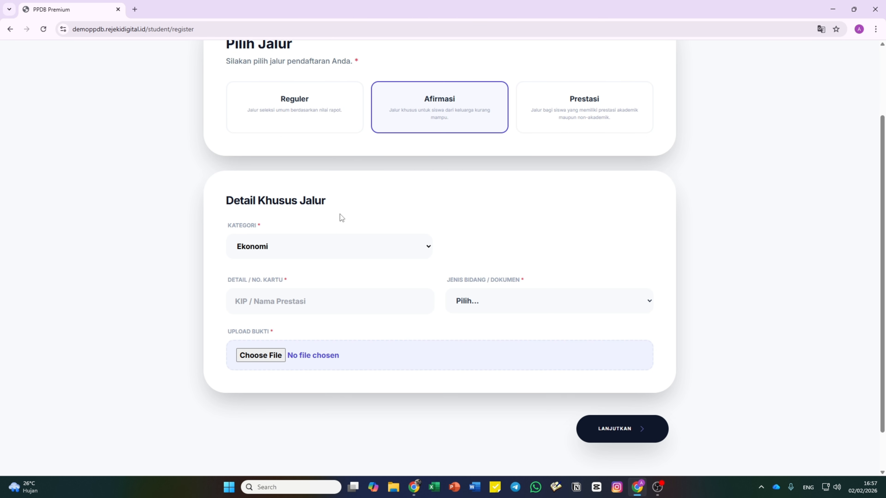
{"action": "scroll", "coordinate": [341, 216], "scroll_direction": "up", "scroll_amount": 3}
{"action": "left_click", "coordinate": [298, 214]}
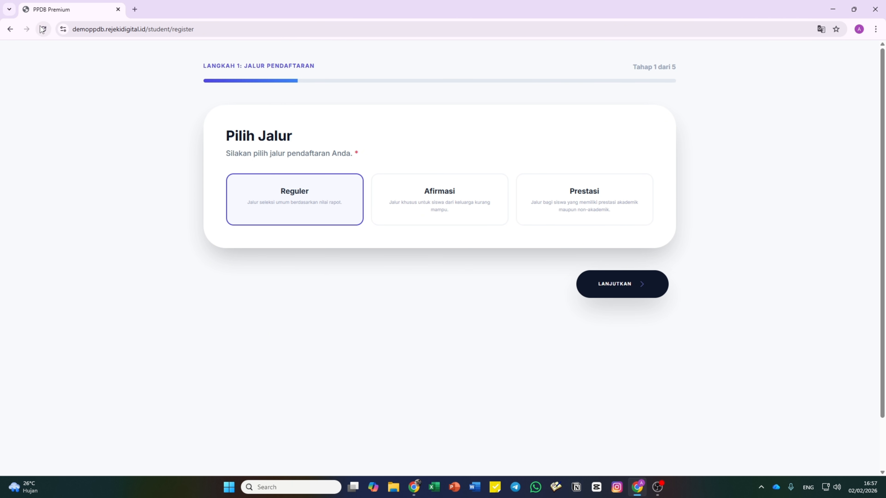
{"action": "left_click", "coordinate": [431, 205]}
{"action": "left_click", "coordinate": [537, 215]}
{"action": "left_click", "coordinate": [436, 213]}
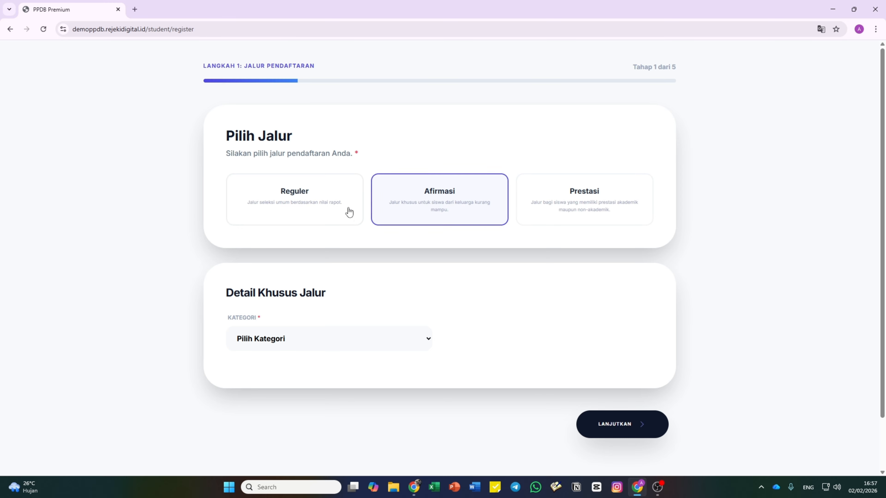
{"action": "left_click", "coordinate": [324, 201]}
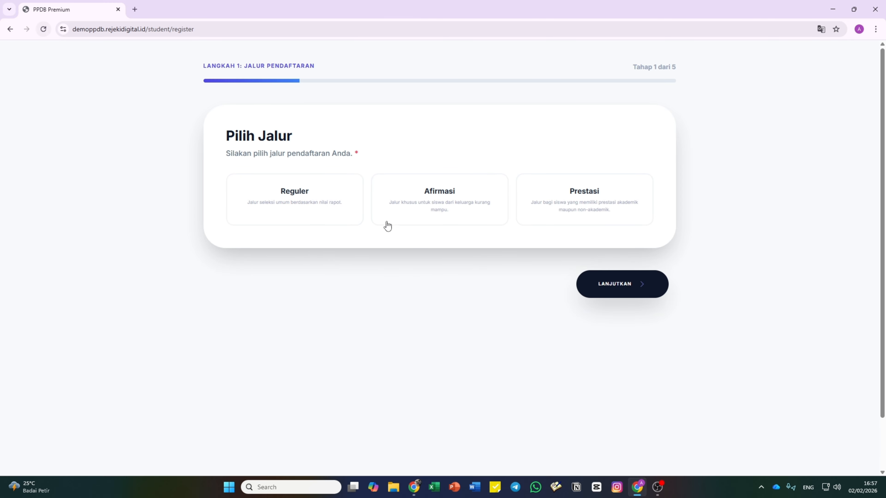
{"action": "left_click", "coordinate": [299, 200]}
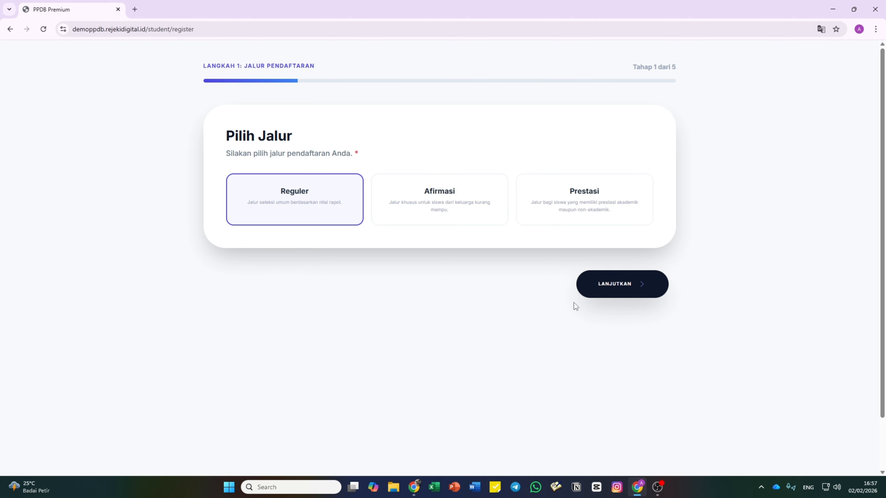
{"action": "left_click", "coordinate": [599, 284]}
- Check the Ukuran Seragam size choices under Informasi Tambahan without selecting one
{"action": "scroll", "coordinate": [522, 355], "scroll_direction": "down", "scroll_amount": 15}
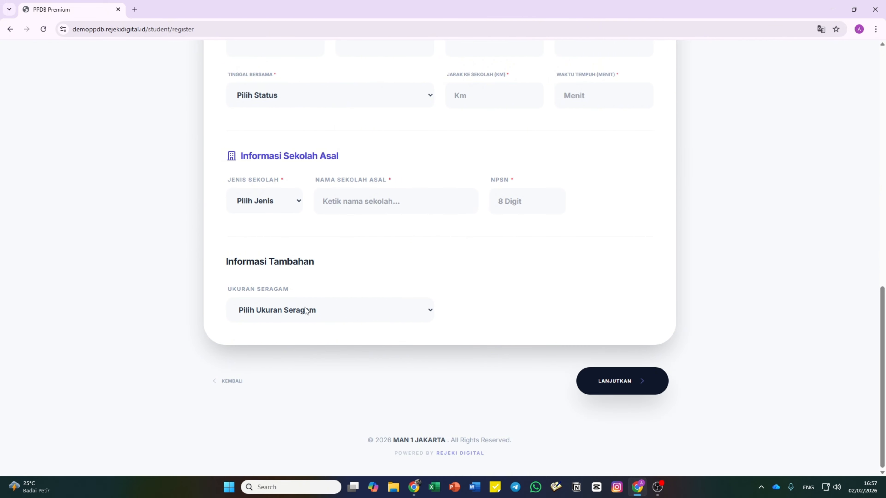
{"action": "left_click", "coordinate": [304, 314]}
{"action": "left_click", "coordinate": [304, 312]}
{"action": "scroll", "coordinate": [305, 307], "scroll_direction": "up", "scroll_amount": 15}
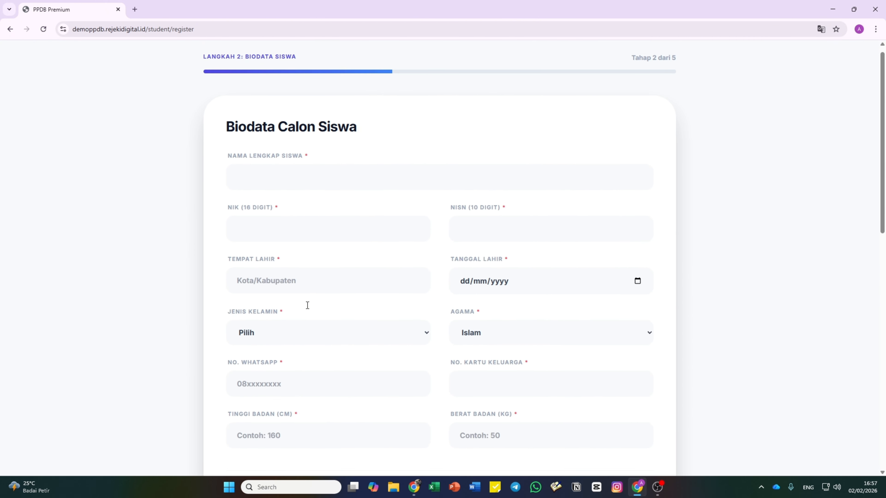
{"action": "scroll", "coordinate": [306, 306], "scroll_direction": "down", "scroll_amount": 3}
{"action": "scroll", "coordinate": [308, 306], "scroll_direction": "up", "scroll_amount": 3}
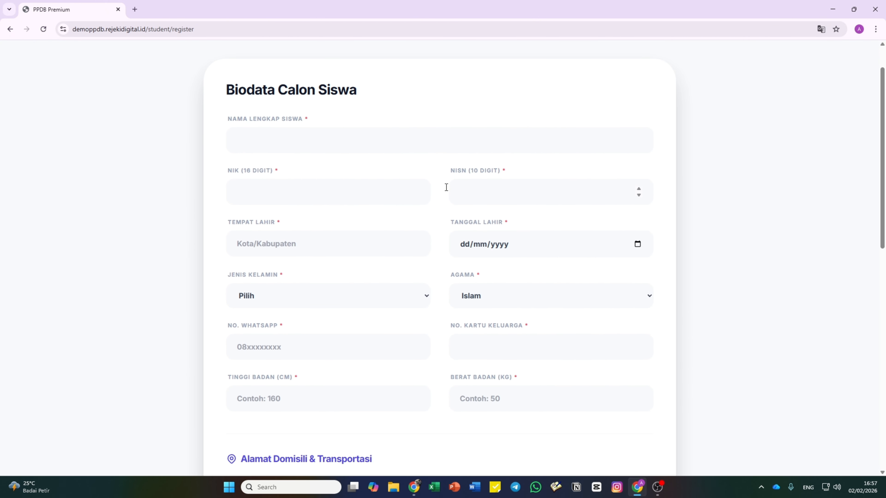
{"action": "scroll", "coordinate": [468, 301], "scroll_direction": "down", "scroll_amount": 10}
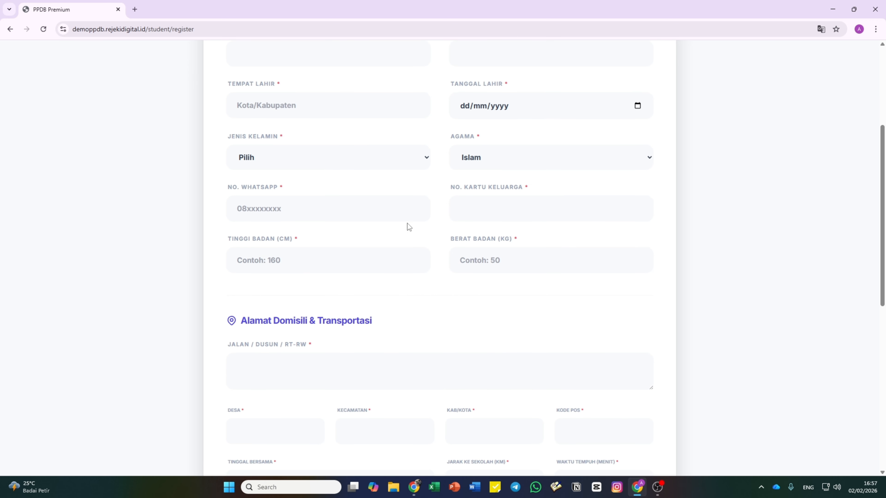
{"action": "scroll", "coordinate": [432, 273], "scroll_direction": "down", "scroll_amount": 5}
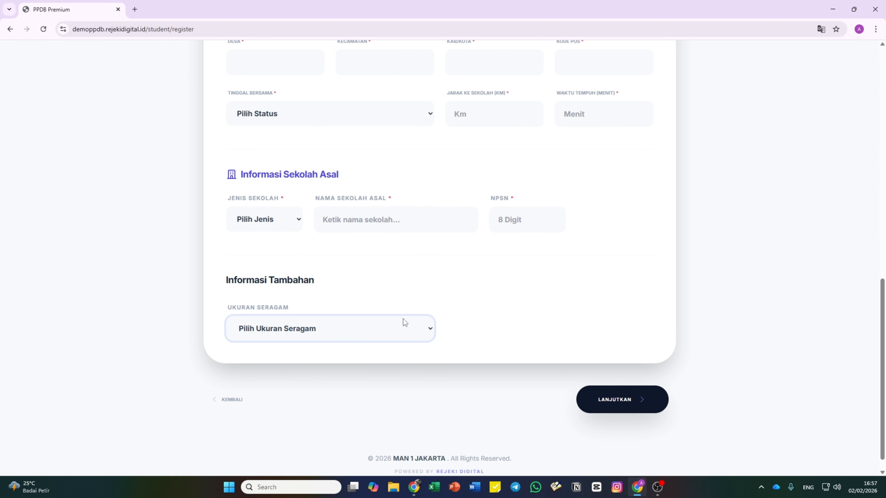
{"action": "left_click", "coordinate": [336, 323]}
{"action": "left_click", "coordinate": [340, 331]}
- Back in the admin panel, add a Hobi text column to the extra biodata fields
{"action": "mouse_move", "coordinate": [414, 487]}
{"action": "left_click", "coordinate": [428, 430]}
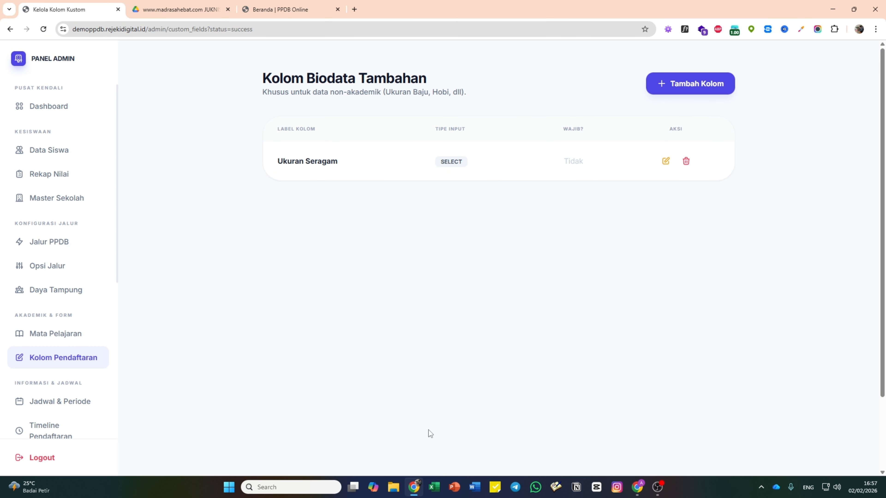
{"action": "left_click", "coordinate": [694, 92]}
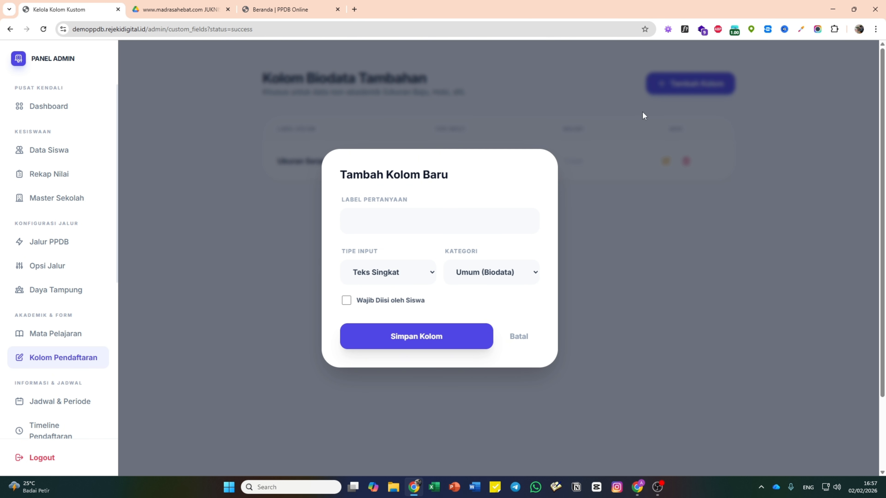
{"action": "left_click", "coordinate": [448, 224]}
{"action": "type", "text": "hOB"}
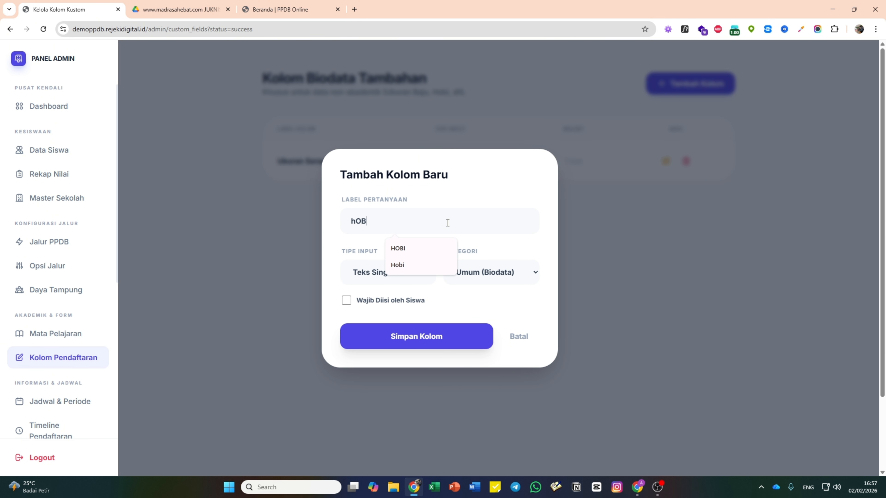
{"action": "key", "text": "BackSpace"}
{"action": "key", "text": "BackSpace"}
{"action": "key", "text": "BackSpace"}
{"action": "type", "text": "Hobi"}
{"action": "left_click", "coordinate": [334, 230]}
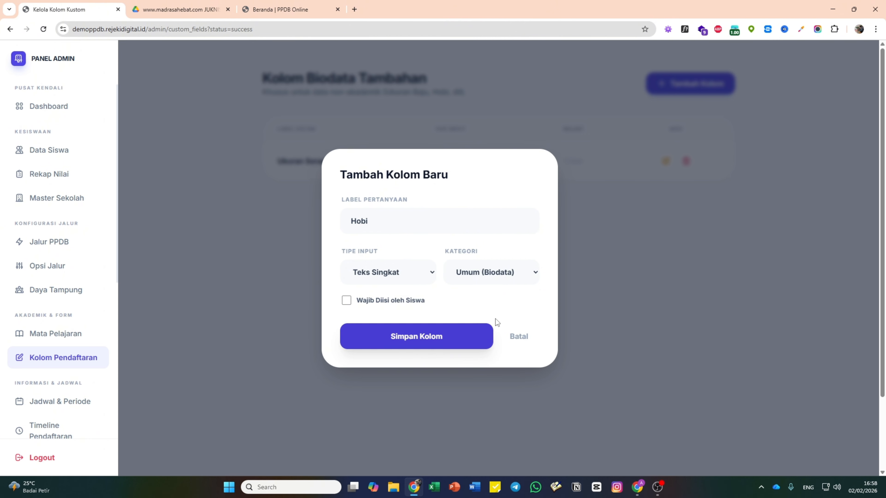
{"action": "left_click", "coordinate": [419, 343]}
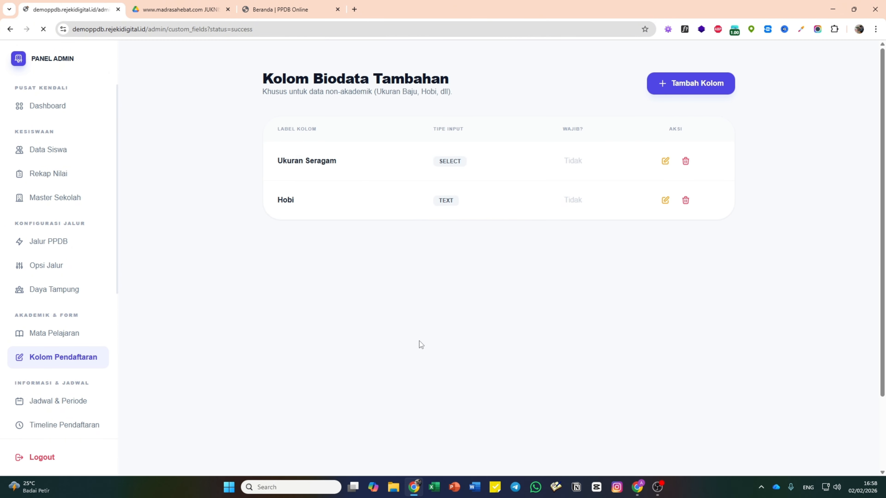
- Add a Golongan Darah dropdown column with options A, B, O, AB
{"action": "left_click", "coordinate": [702, 91]}
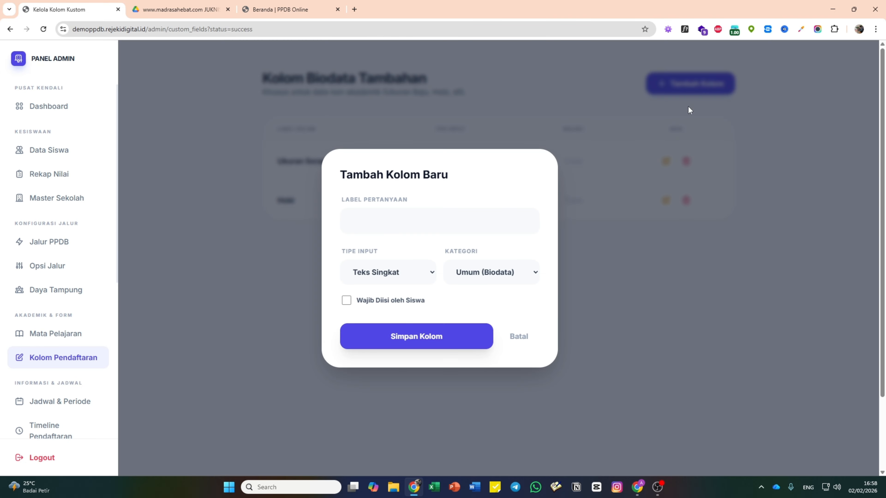
{"action": "left_click", "coordinate": [425, 217]}
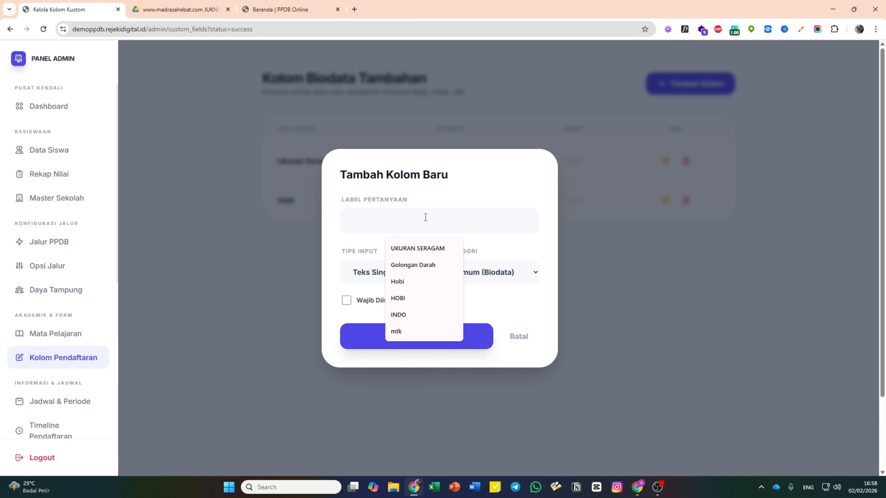
{"action": "type", "text": "Gol"}
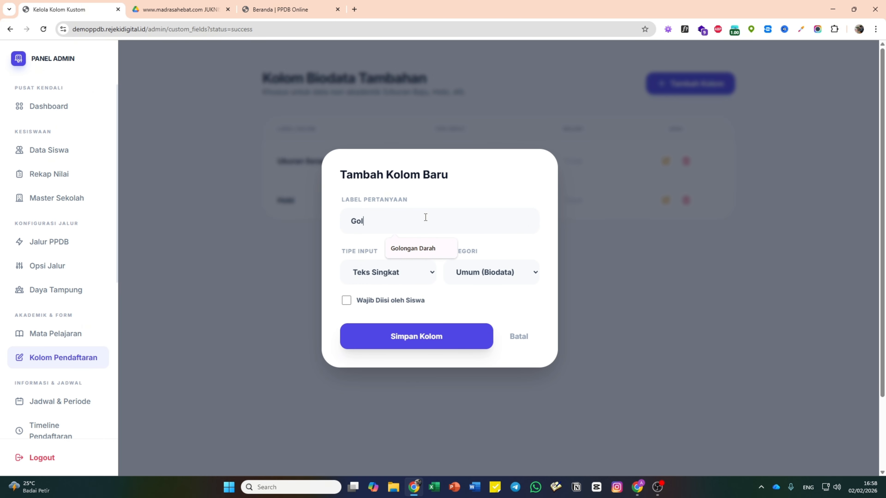
{"action": "type", "text": "ongan Darah"}
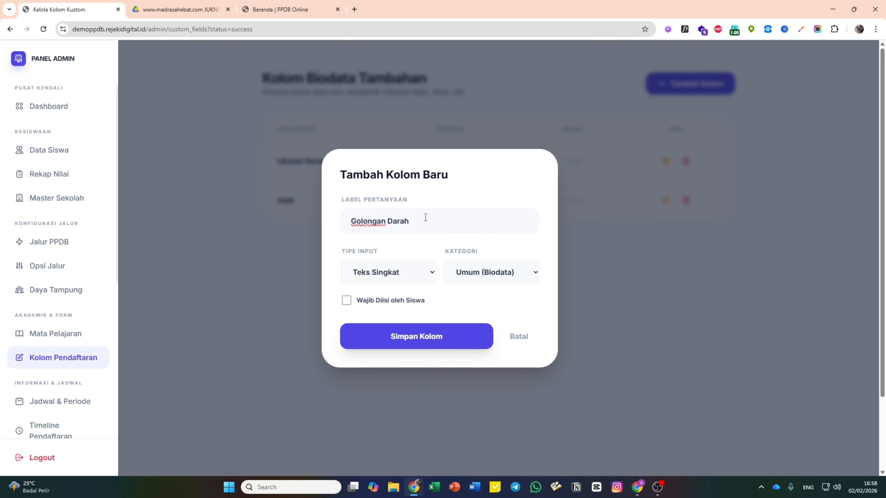
{"action": "left_click", "coordinate": [413, 272]}
{"action": "left_click", "coordinate": [396, 315]}
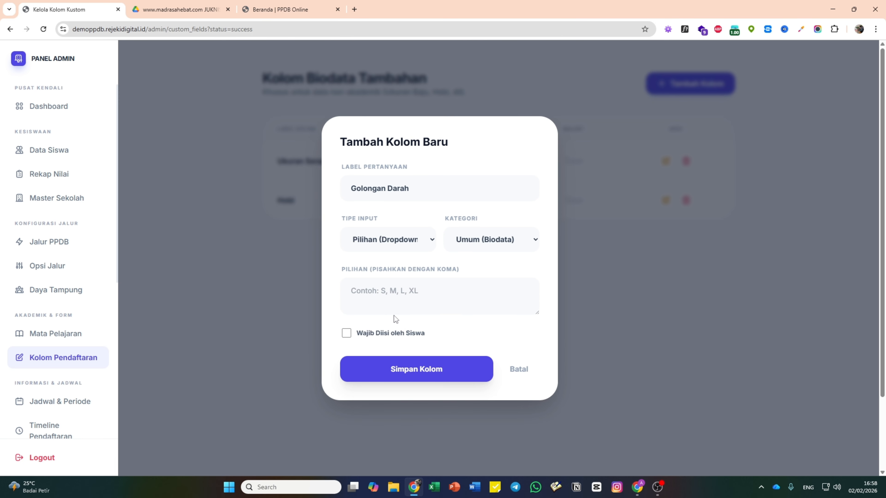
{"action": "type", "text": "A"}
{"action": "key", "text": "BackSpace"}
{"action": "type", "text": "A,A"}
{"action": "key", "text": "BackSpace"}
{"action": "type", "text": "B,O,AB"}
{"action": "left_click", "coordinate": [451, 378]}
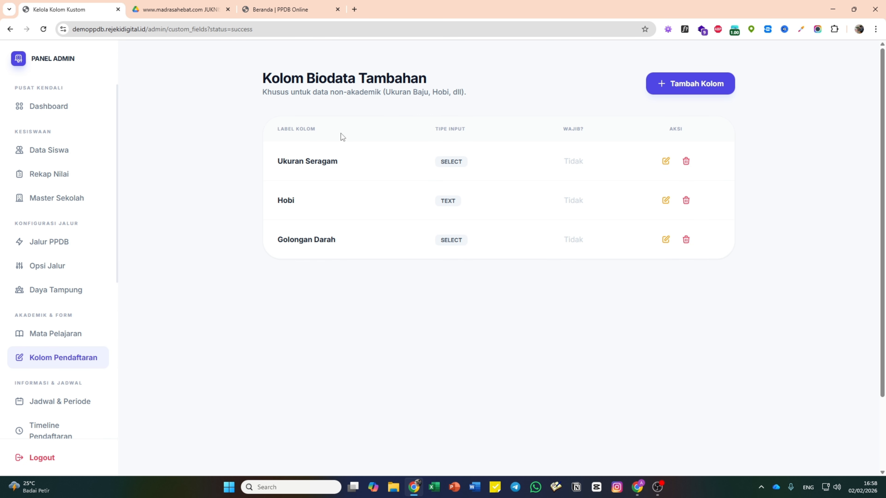
{"action": "left_click", "coordinate": [637, 487]}
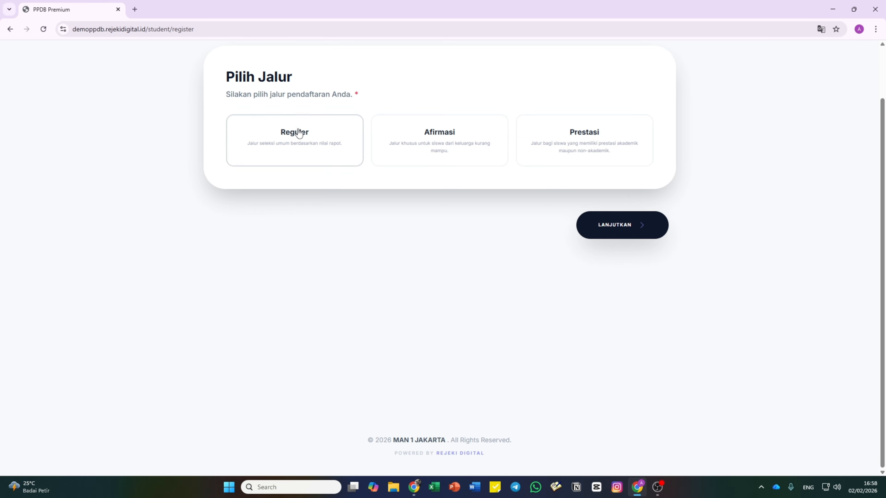
- Choose Reguler, continue to biodata, and inspect the Ukuran Seragam list beside Hobi and Golongan Darah
{"action": "left_click", "coordinate": [307, 138]}
{"action": "left_click", "coordinate": [619, 224]}
{"action": "scroll", "coordinate": [551, 225], "scroll_direction": "down", "scroll_amount": 20}
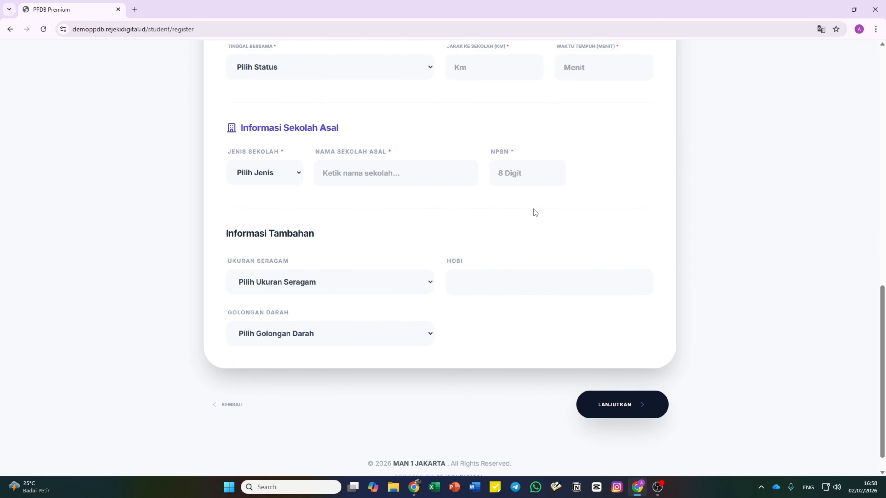
{"action": "left_click", "coordinate": [302, 258]}
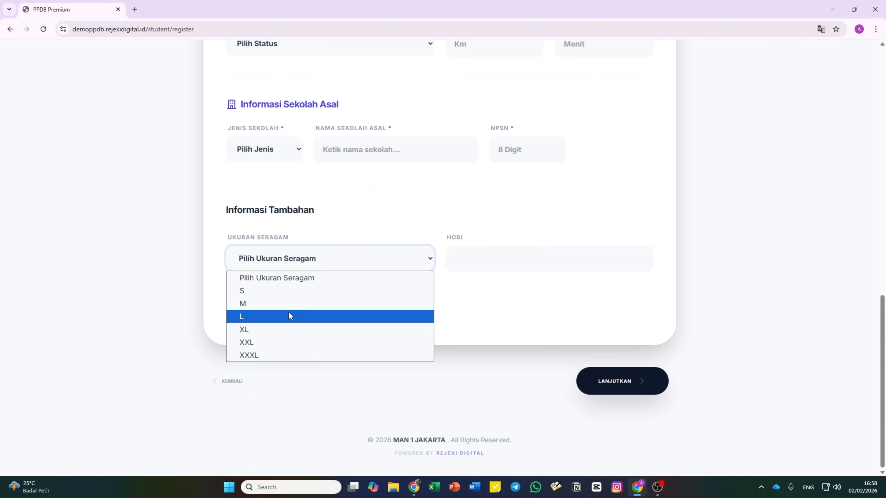
{"action": "left_click", "coordinate": [459, 282]}
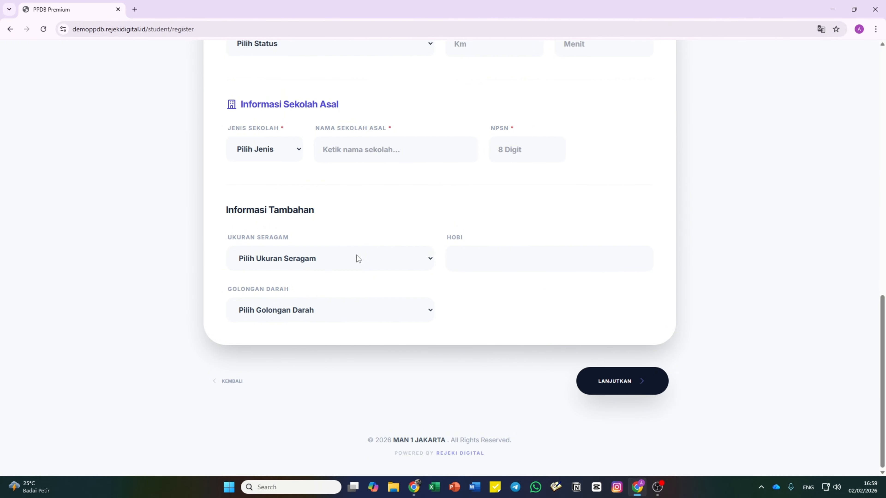
{"action": "left_click", "coordinate": [356, 258]}
{"action": "left_click", "coordinate": [506, 312]}
{"action": "left_click", "coordinate": [367, 255]}
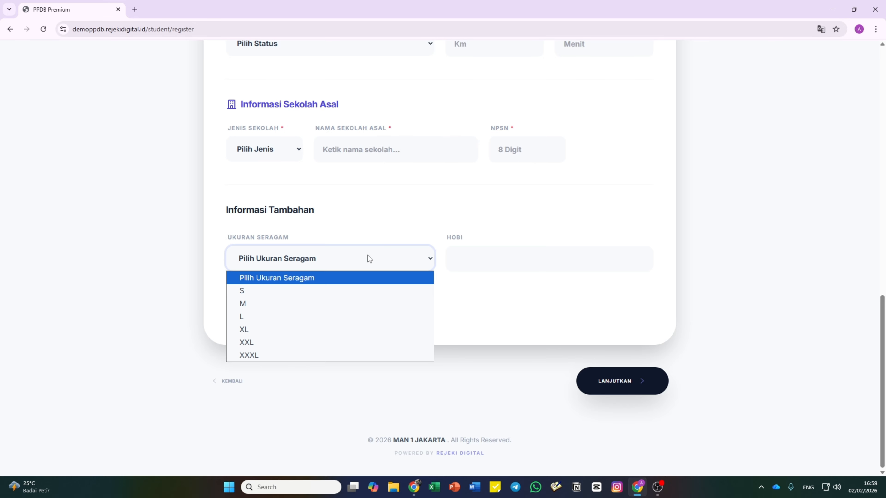
{"action": "left_click", "coordinate": [368, 255]}
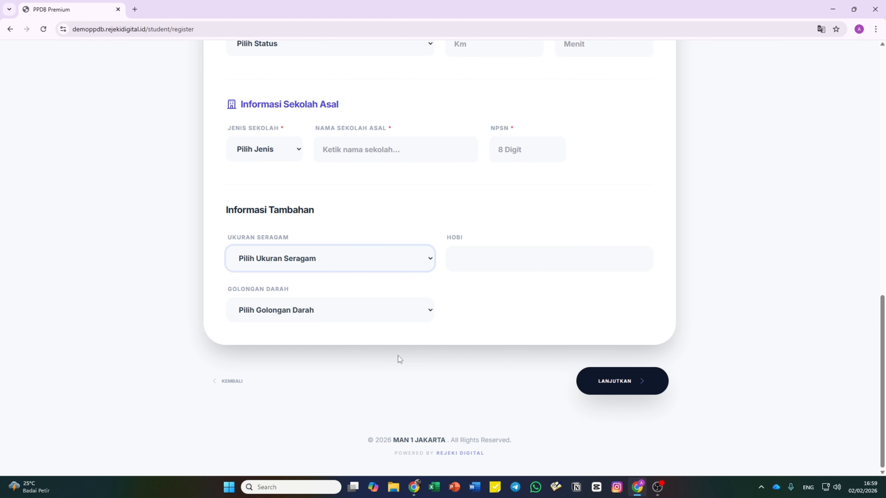
- Add a new extra biodata column labelled 'Referensi Mengetahui Sekolah'
{"action": "mouse_move", "coordinate": [417, 487]}
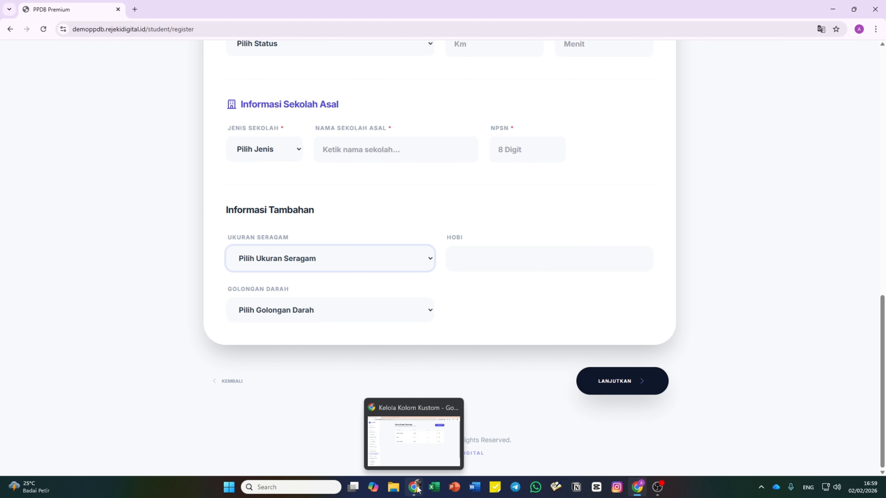
{"action": "left_click", "coordinate": [405, 453]}
{"action": "left_click", "coordinate": [699, 88]}
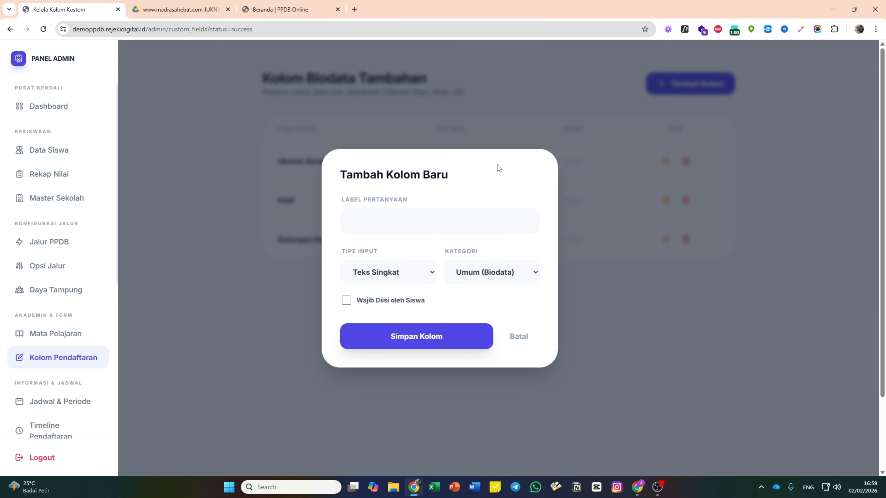
{"action": "left_click", "coordinate": [449, 220]}
{"action": "type", "text": "Referensi Mengetahu"}
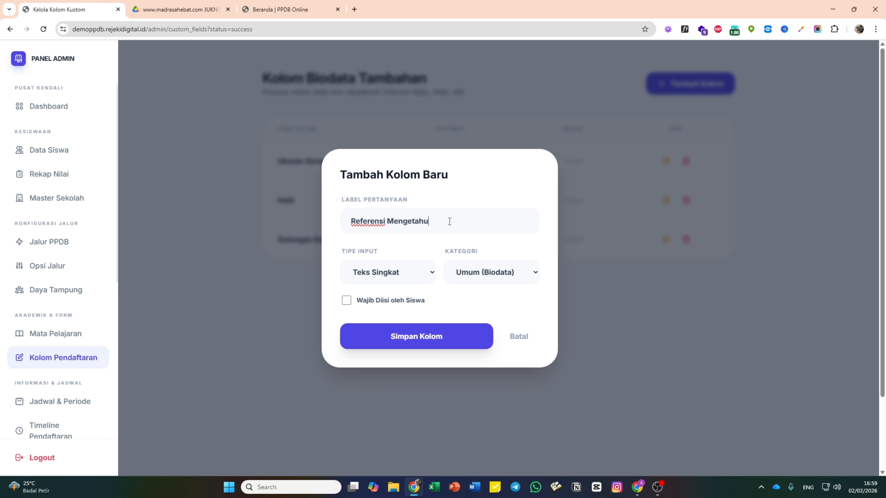
{"action": "type", "text": "i Sekolah"}
- Make it a dropdown with options Instagram, Youtube, Tiktok, Website and save the column
{"action": "left_click", "coordinate": [403, 274]}
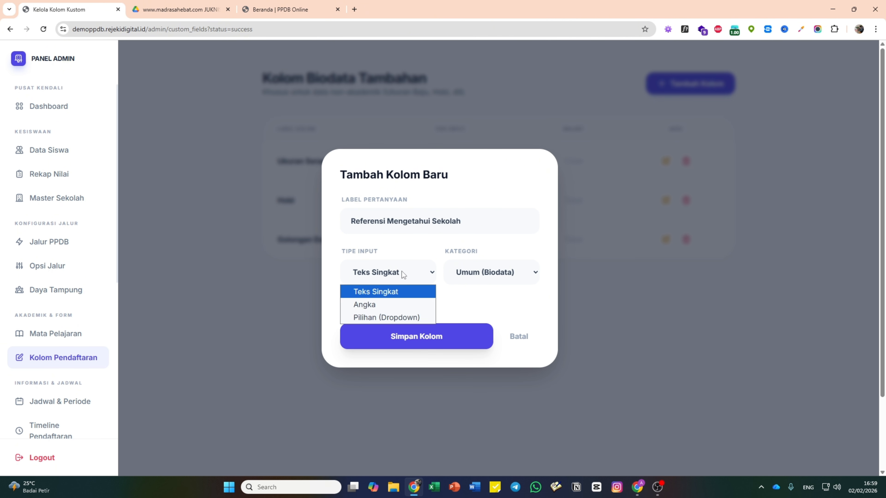
{"action": "left_click", "coordinate": [397, 316]}
{"action": "left_click", "coordinate": [394, 298]}
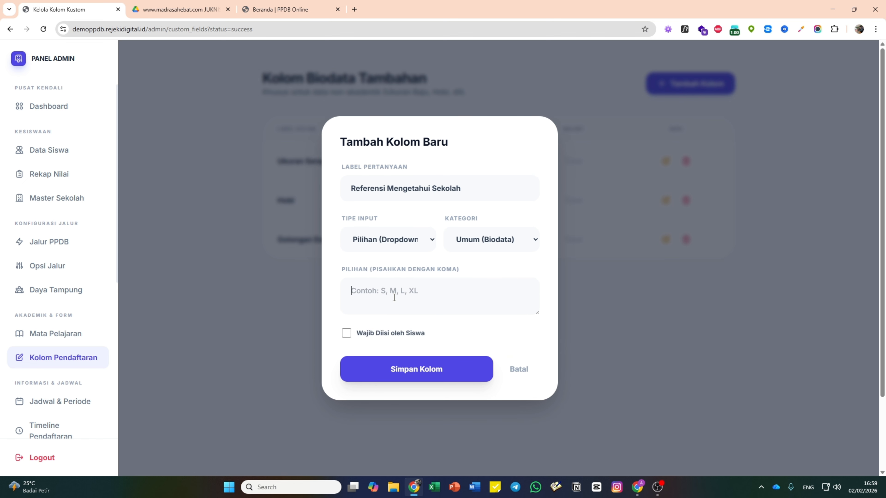
{"action": "type", "text": "Instagram, "}
{"action": "type", "text": "Youtube, "}
{"action": "type", "text": "W"}
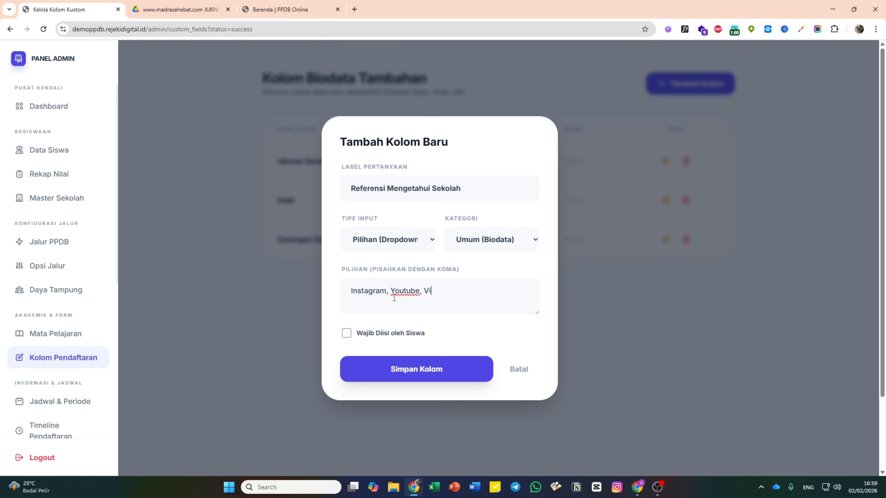
{"action": "key", "text": "BackSpace"}
{"action": "type", "text": "Ti"}
{"action": "key", "text": "BackSpace"}
{"action": "key", "text": "BackSpace"}
{"action": "type", "text": "Tiktok, Website"}
{"action": "left_click", "coordinate": [414, 371]}
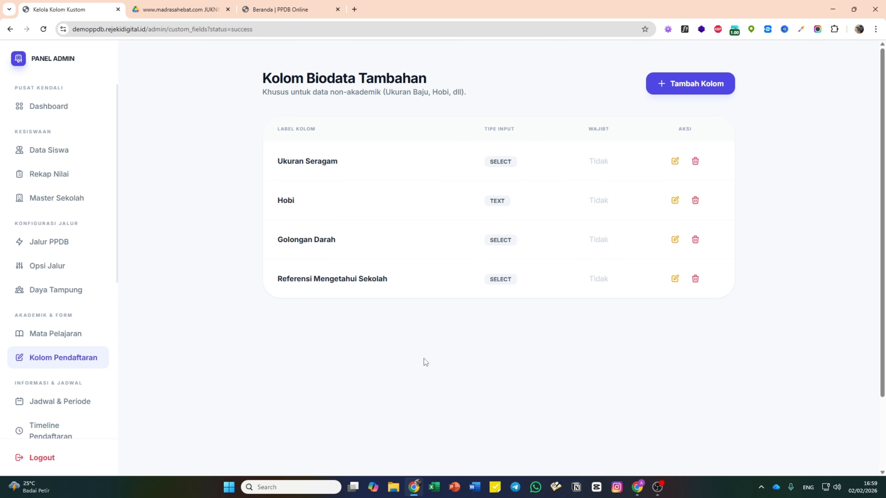
- Reload the Reguler registration form and check the Referensi Mengetahui Sekolah dropdown options
{"action": "left_click", "coordinate": [638, 487]}
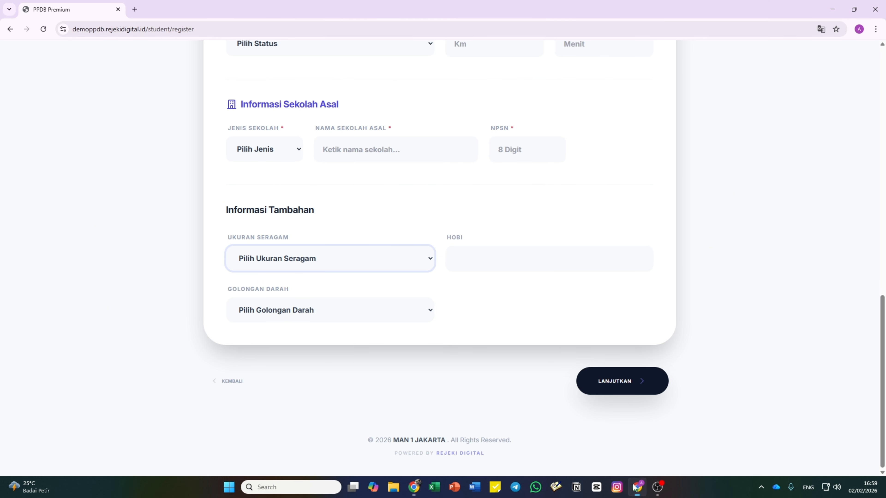
{"action": "left_click", "coordinate": [43, 29]}
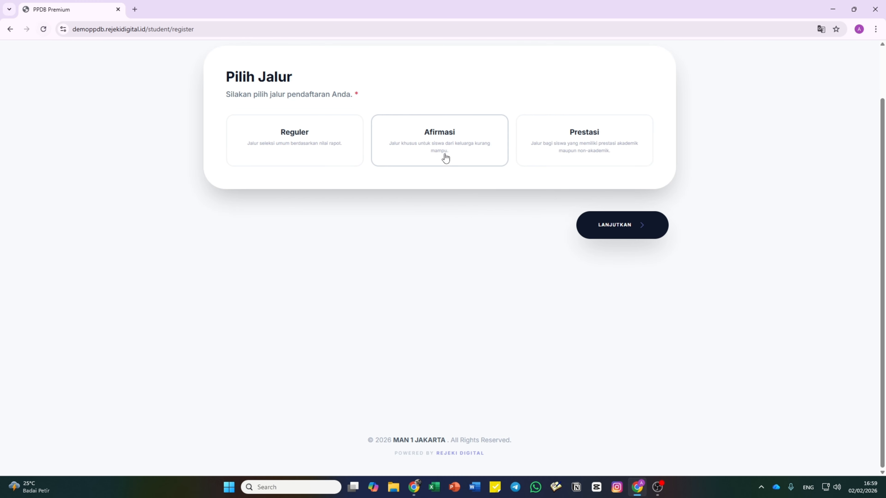
{"action": "left_click", "coordinate": [318, 138]}
{"action": "left_click", "coordinate": [609, 238]}
{"action": "scroll", "coordinate": [492, 253], "scroll_direction": "down", "scroll_amount": 15}
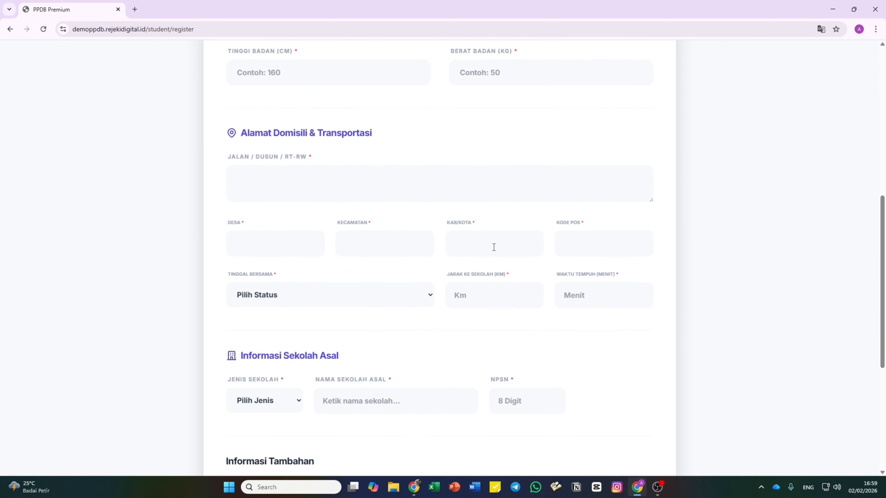
{"action": "left_click", "coordinate": [495, 311]}
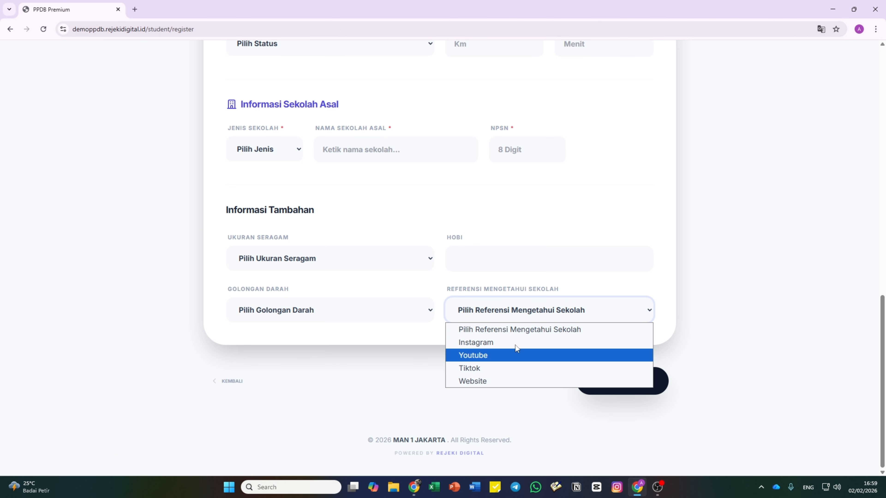
{"action": "left_click", "coordinate": [367, 373]}
{"action": "scroll", "coordinate": [369, 357], "scroll_direction": "up", "scroll_amount": 15}
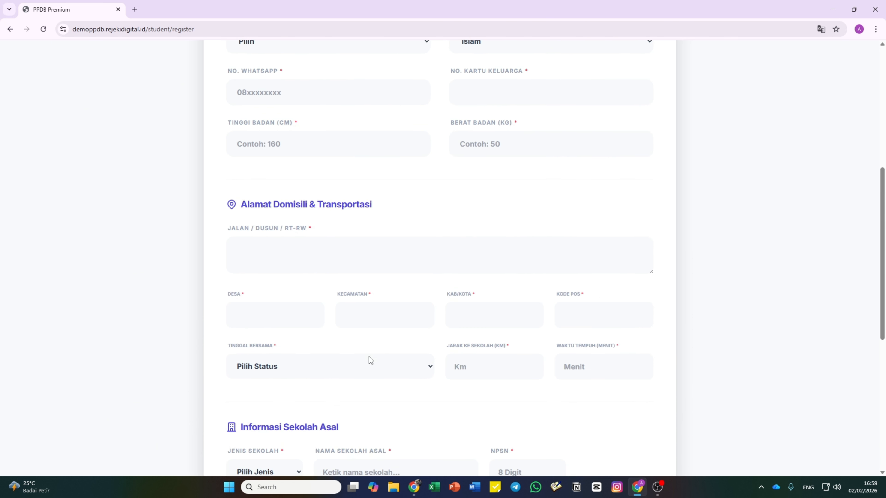
{"action": "scroll", "coordinate": [372, 349], "scroll_direction": "down", "scroll_amount": 15}
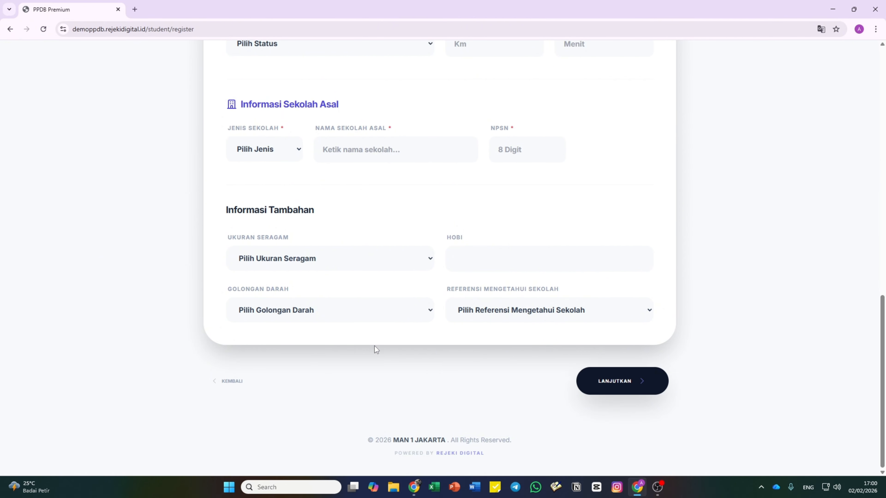
{"action": "left_click", "coordinate": [414, 487]}
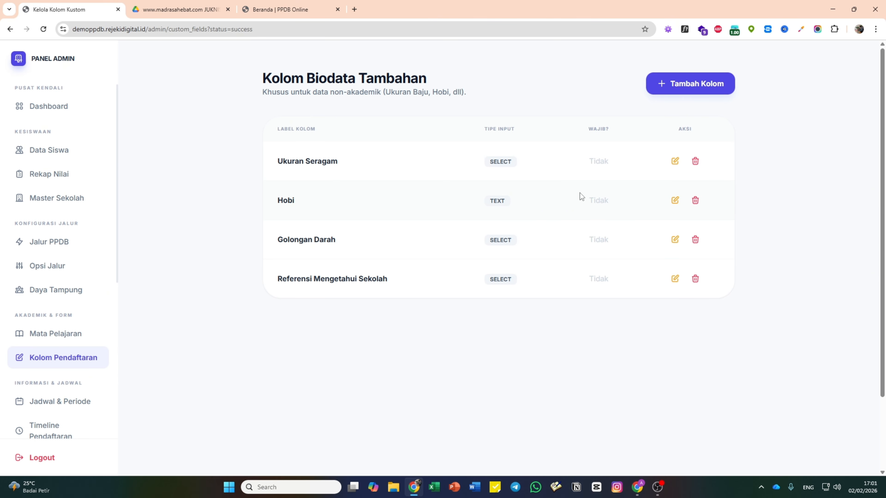
- Delete the Ukuran Seragam and Referensi Mengetahui Sekolah columns, then go to Mata Pelajaran
{"action": "left_click", "coordinate": [696, 161]}
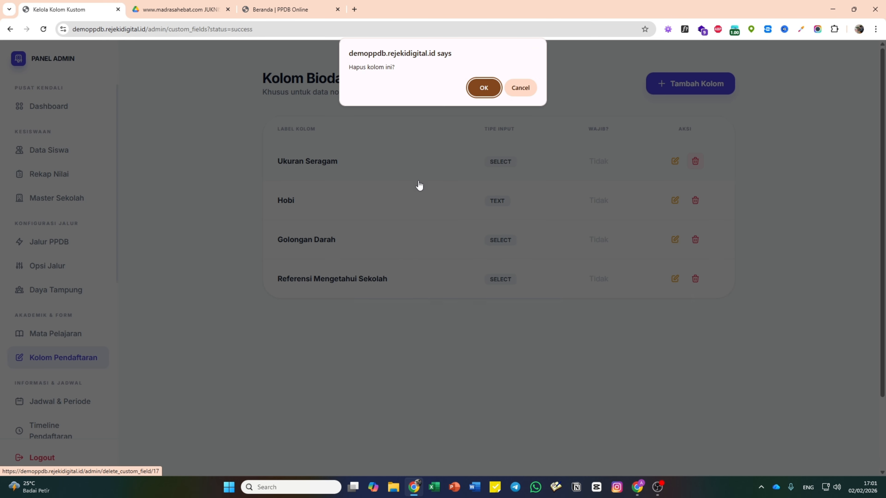
{"action": "left_click", "coordinate": [484, 88]}
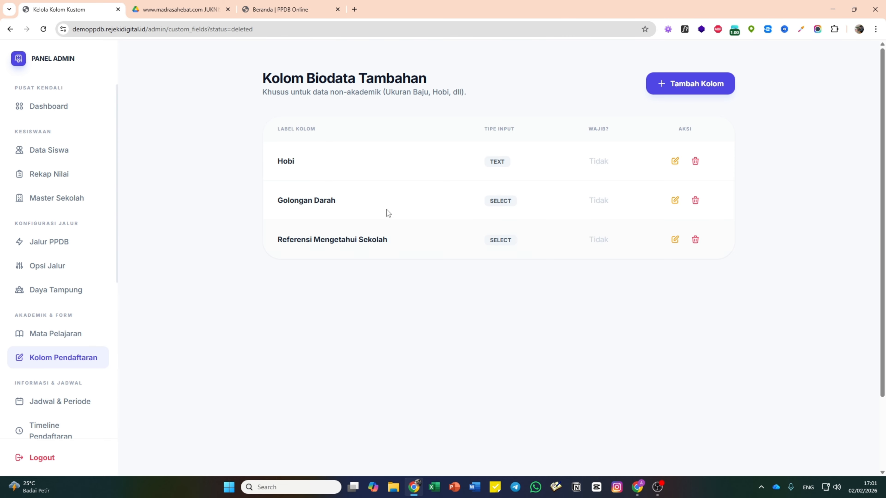
{"action": "left_click", "coordinate": [695, 240]}
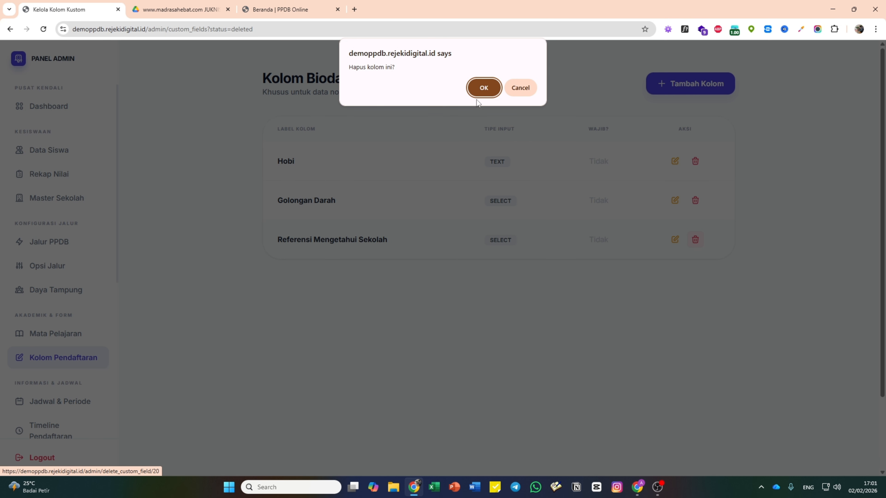
{"action": "left_click", "coordinate": [482, 87]}
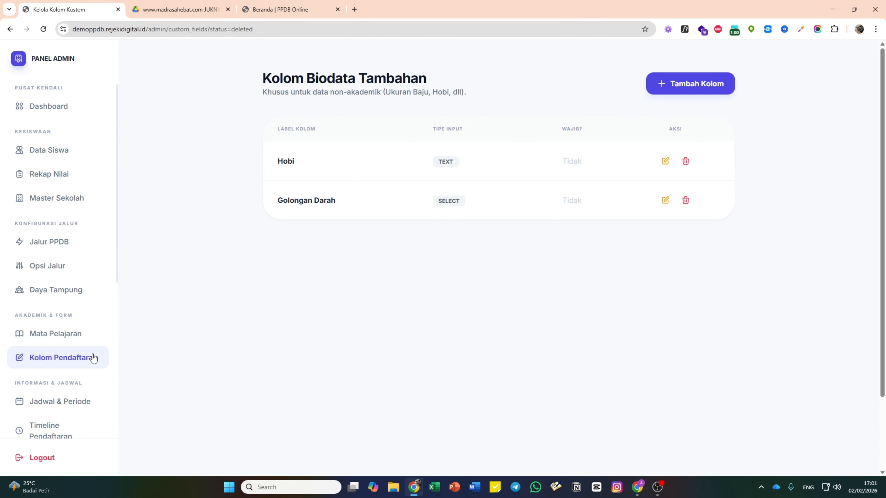
{"action": "left_click", "coordinate": [75, 337]}
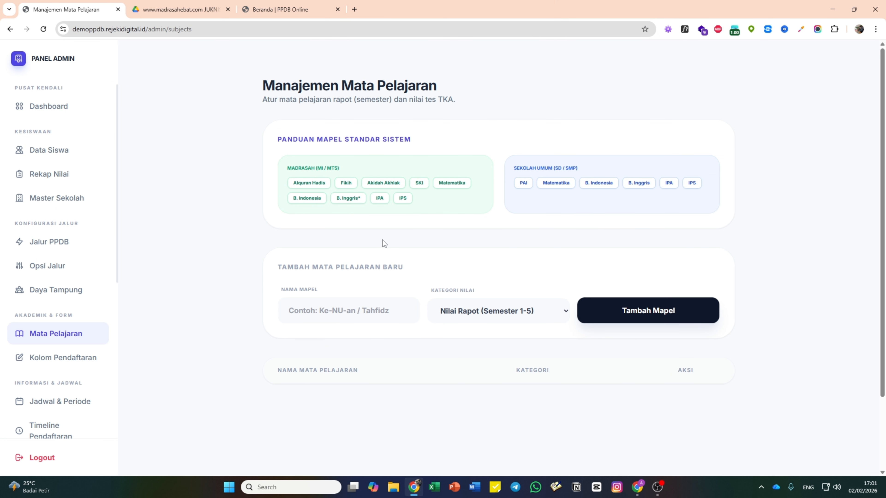
- Add the subject Tahfidz with grade category Nilai Rapot (Semester 1-5)
{"action": "scroll", "coordinate": [383, 241], "scroll_direction": "down", "scroll_amount": 3}
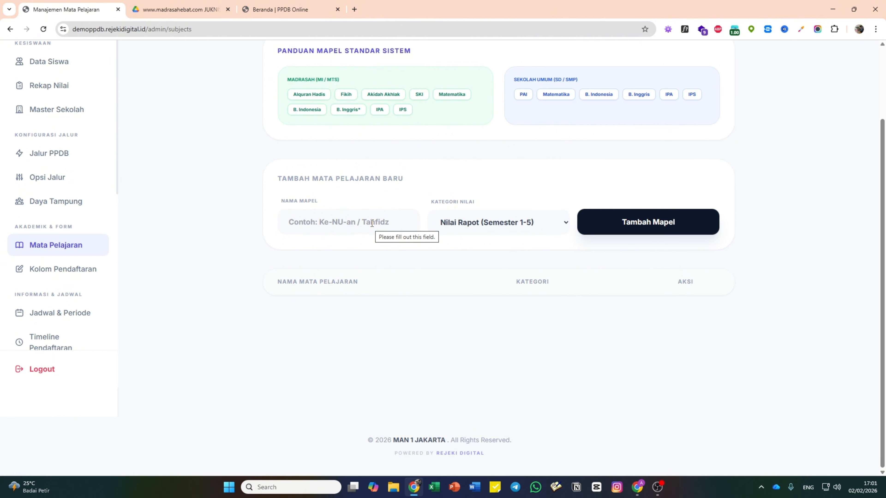
{"action": "left_click", "coordinate": [371, 224]}
{"action": "type", "text": "T"}
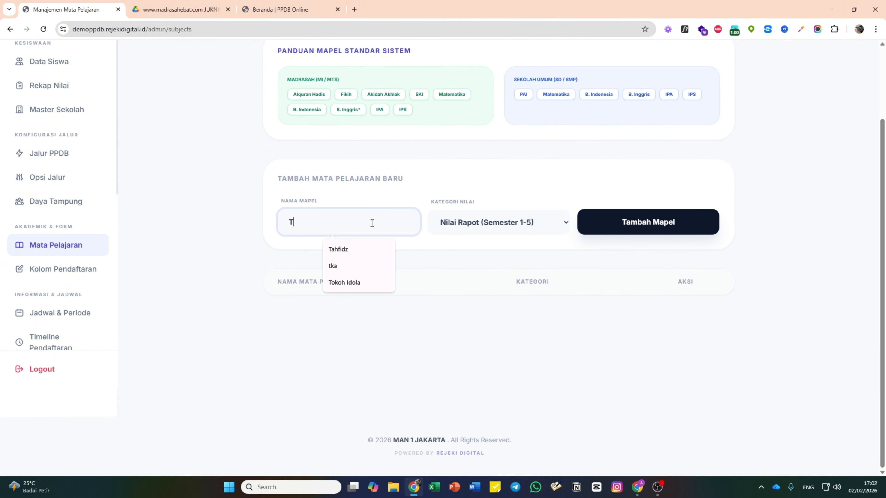
{"action": "type", "text": "ahfidz"}
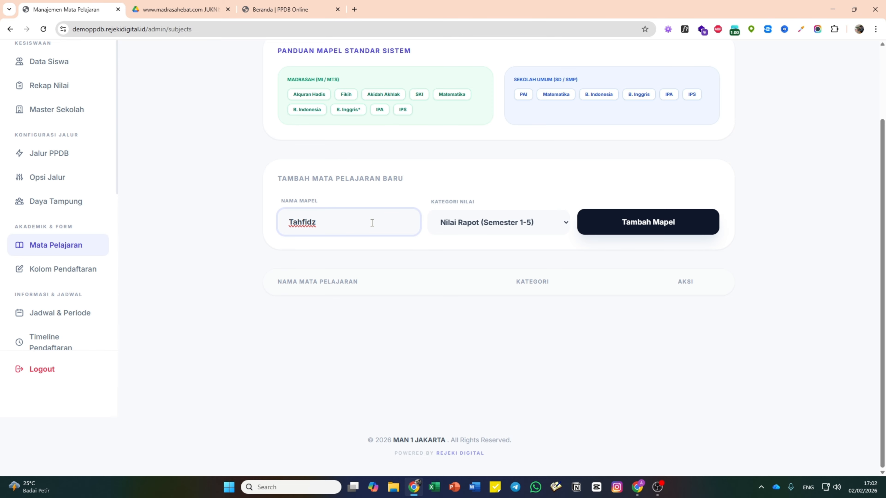
{"action": "left_click", "coordinate": [513, 226]}
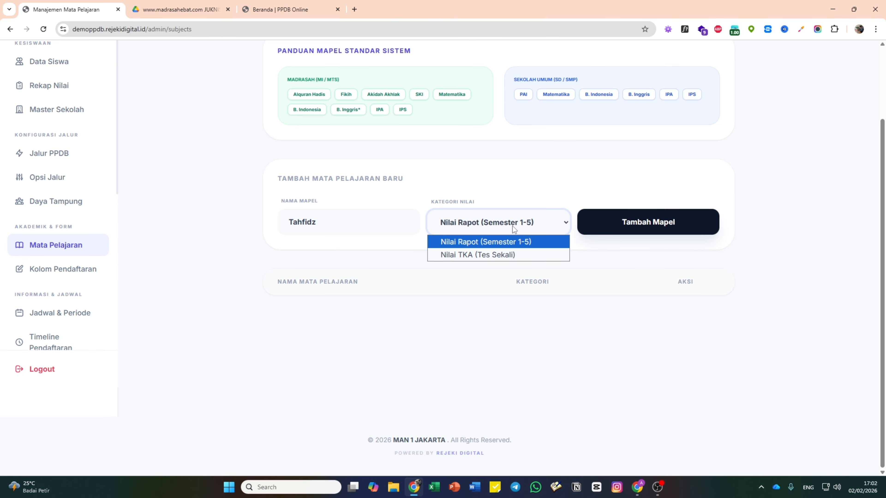
{"action": "left_click", "coordinate": [510, 242]}
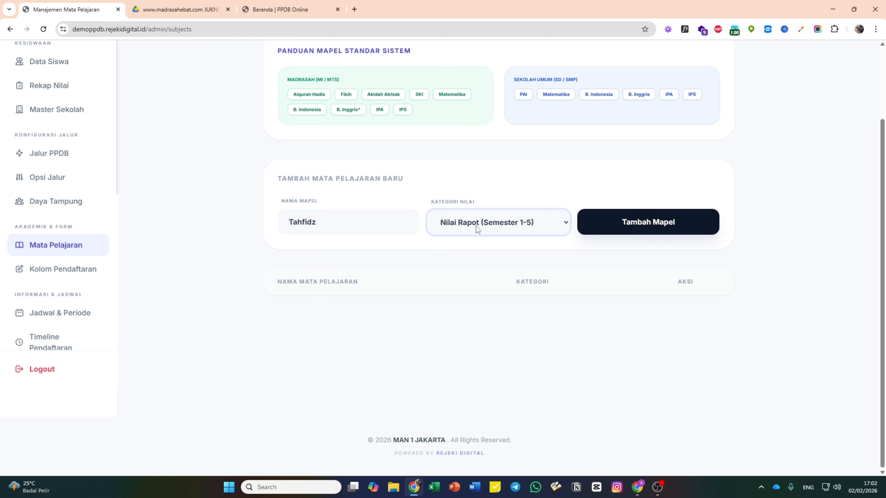
{"action": "left_click", "coordinate": [646, 227]}
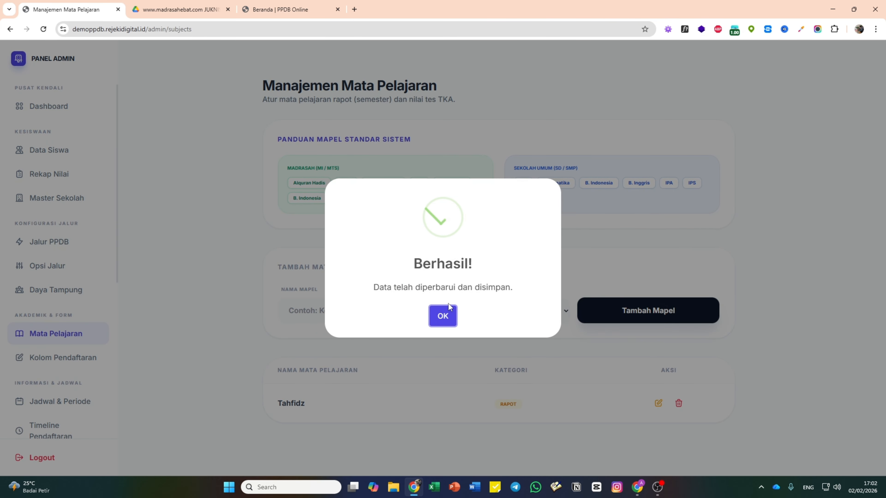
{"action": "left_click", "coordinate": [444, 316]}
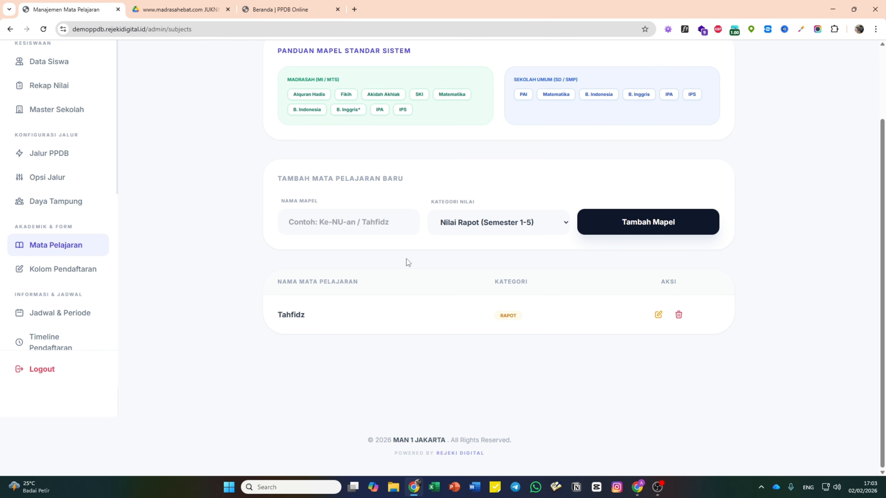
- Add the subject TKA BINDO under the Nilai TKA (Tes Sekali) category
{"action": "left_click", "coordinate": [459, 224]}
{"action": "left_click", "coordinate": [464, 255]}
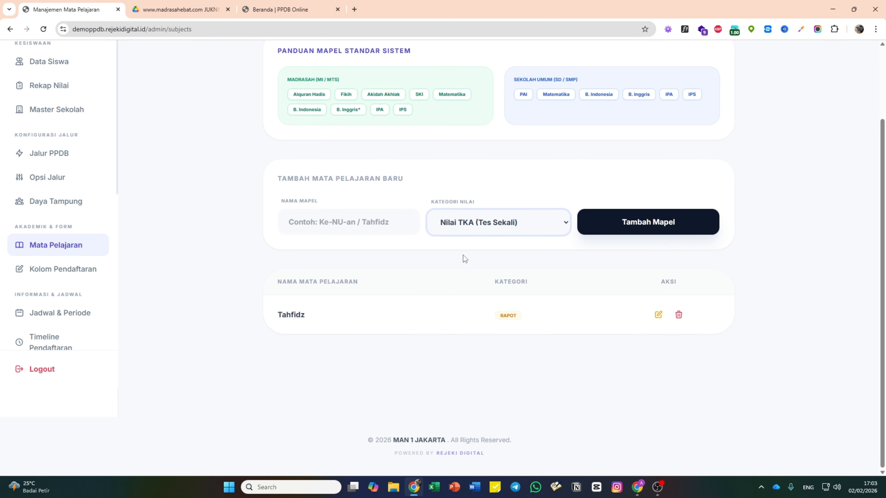
{"action": "left_click", "coordinate": [349, 222]}
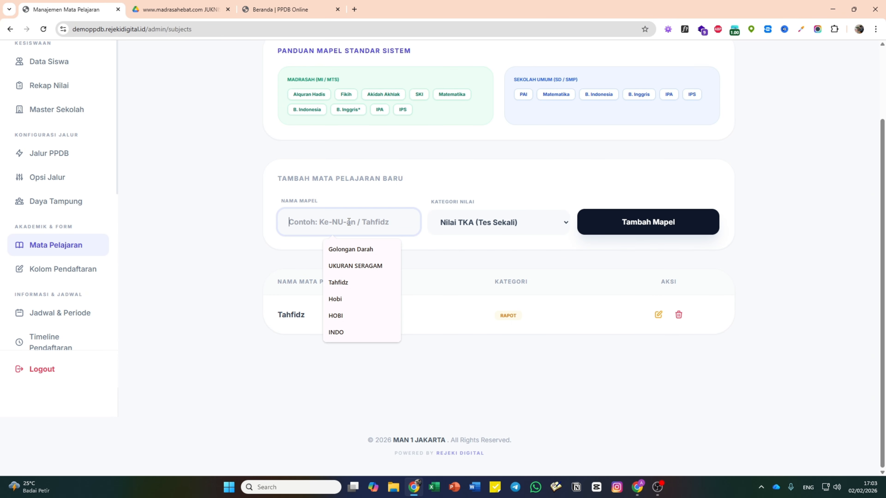
{"action": "type", "text": "T"}
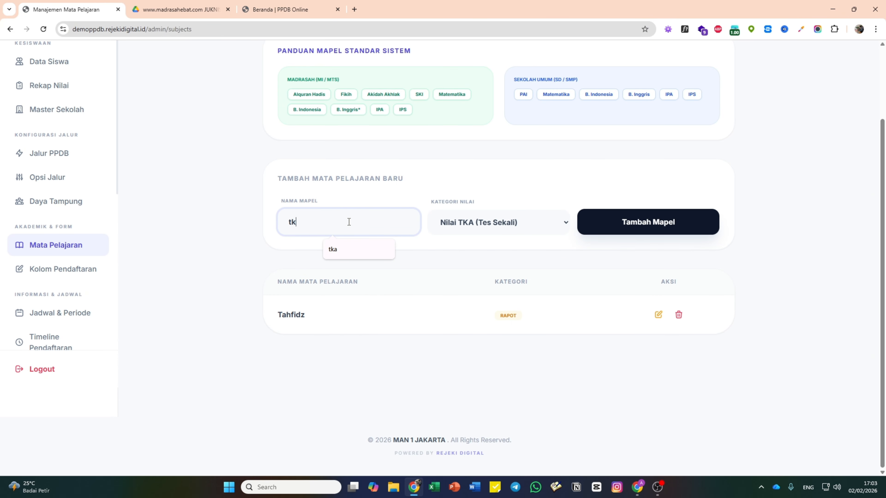
{"action": "key", "text": "BackSpace"}
{"action": "type", "text": "TKA BINDO"}
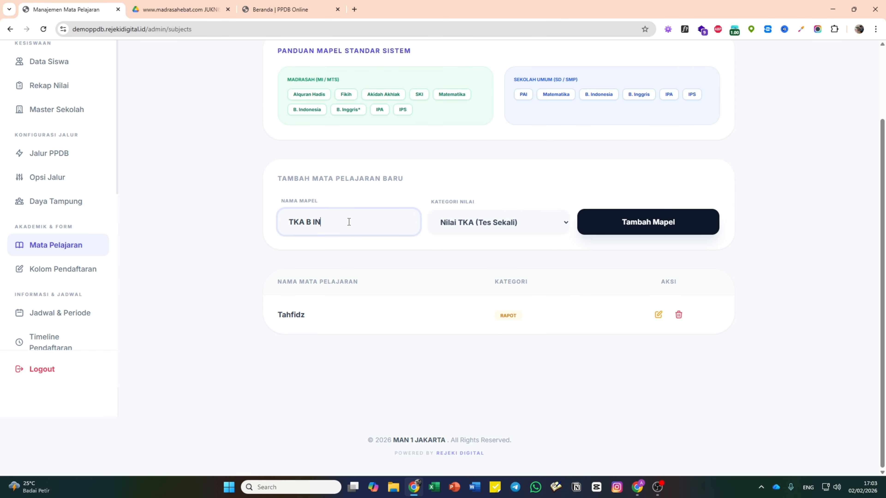
{"action": "key", "text": "BackSpace"}
{"action": "key", "text": "BackSpace"}
{"action": "key", "text": "BackSpace"}
{"action": "type", "text": "INDO"}
{"action": "left_click", "coordinate": [634, 229]}
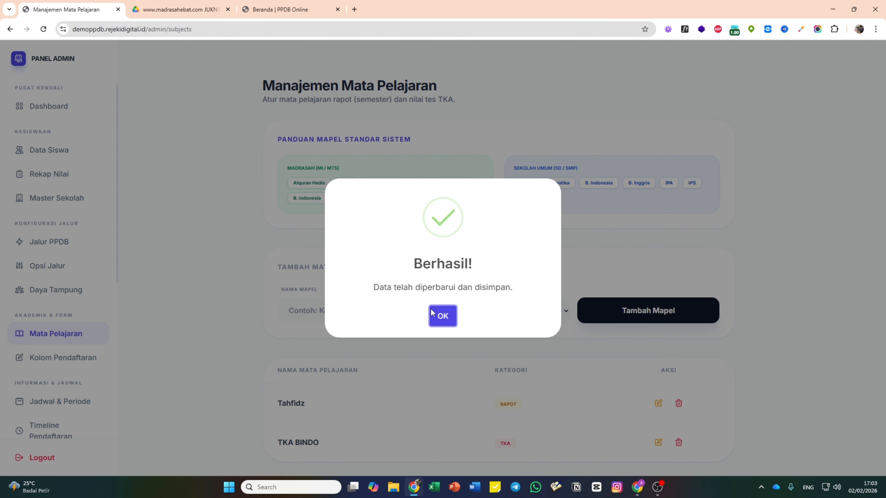
{"action": "left_click", "coordinate": [435, 316]}
- Add the subject TKA MTK under the Nilai TKA (Tes Sekali) category
{"action": "scroll", "coordinate": [436, 307], "scroll_direction": "down", "scroll_amount": 3}
{"action": "left_click", "coordinate": [361, 226]}
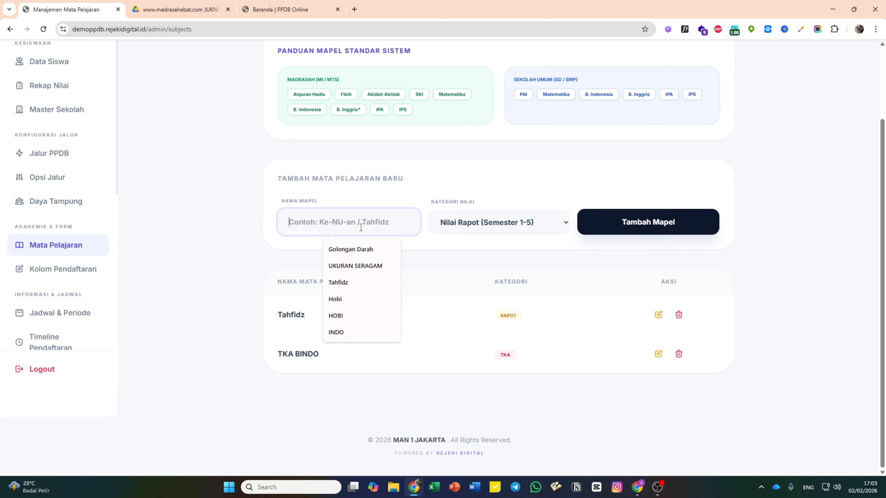
{"action": "type", "text": "TKA "}
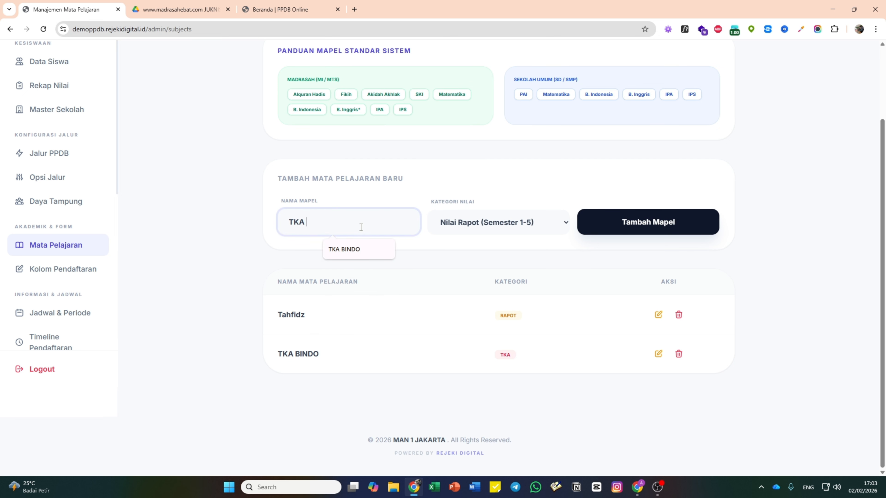
{"action": "type", "text": "MTK"}
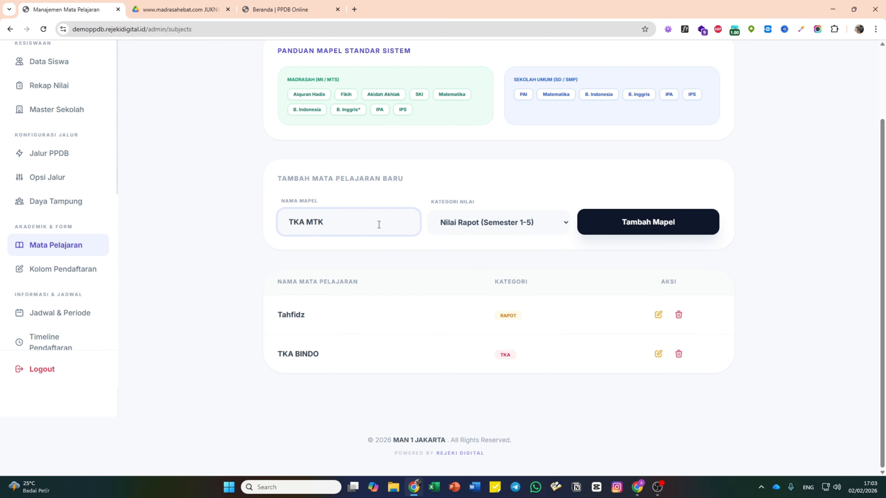
{"action": "left_click", "coordinate": [491, 229]}
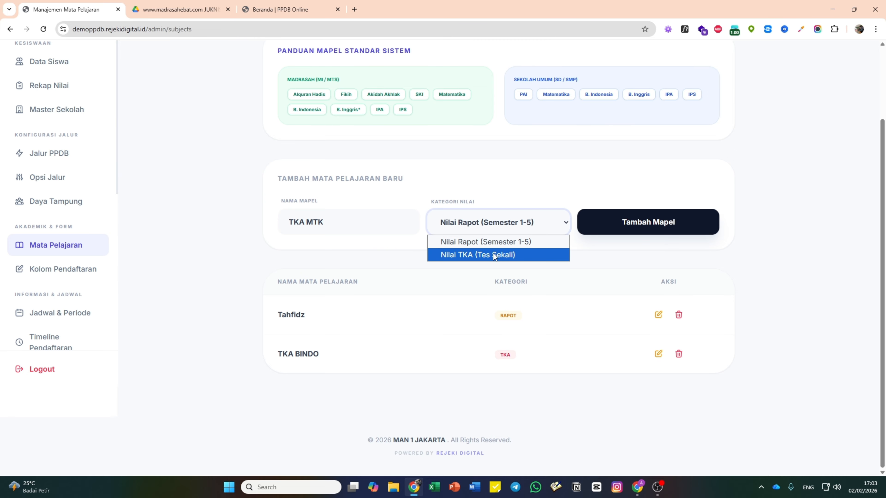
{"action": "left_click", "coordinate": [493, 254]}
{"action": "left_click", "coordinate": [495, 225]}
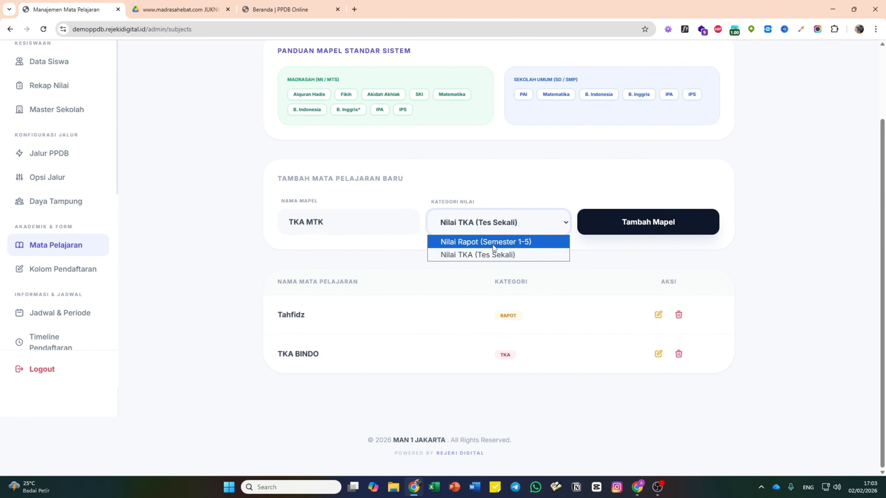
{"action": "left_click", "coordinate": [493, 243]}
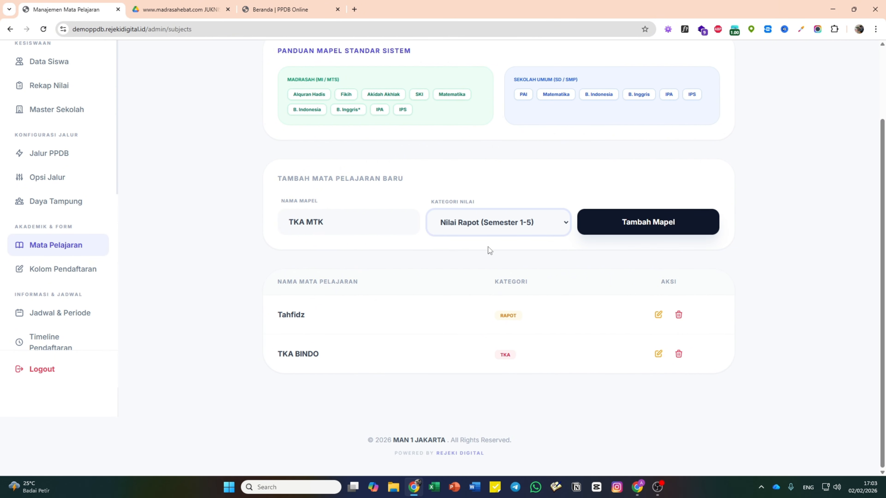
{"action": "left_click", "coordinate": [513, 217]}
{"action": "left_click", "coordinate": [508, 253]}
{"action": "left_click", "coordinate": [633, 228]}
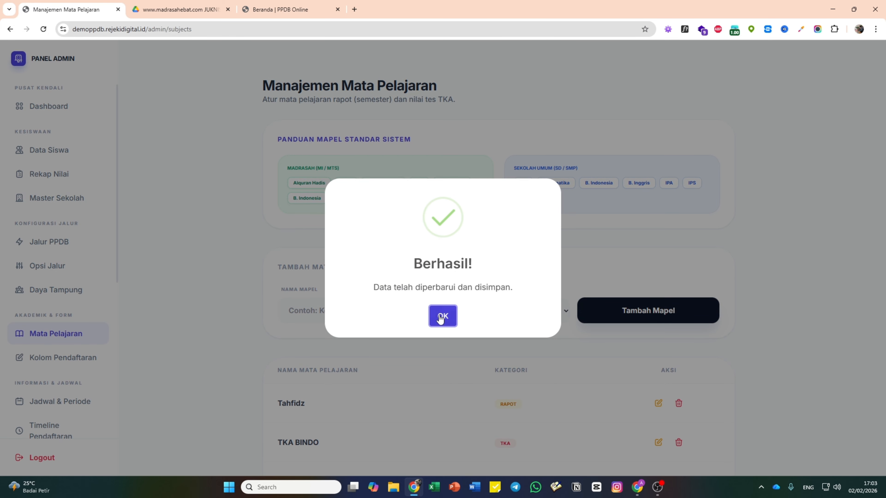
{"action": "left_click", "coordinate": [441, 318]}
- Add the subject TKA BING under the Nilai TKA (Tes Sekali) category
{"action": "left_click", "coordinate": [346, 311]}
{"action": "scroll", "coordinate": [363, 290], "scroll_direction": "down", "scroll_amount": 2}
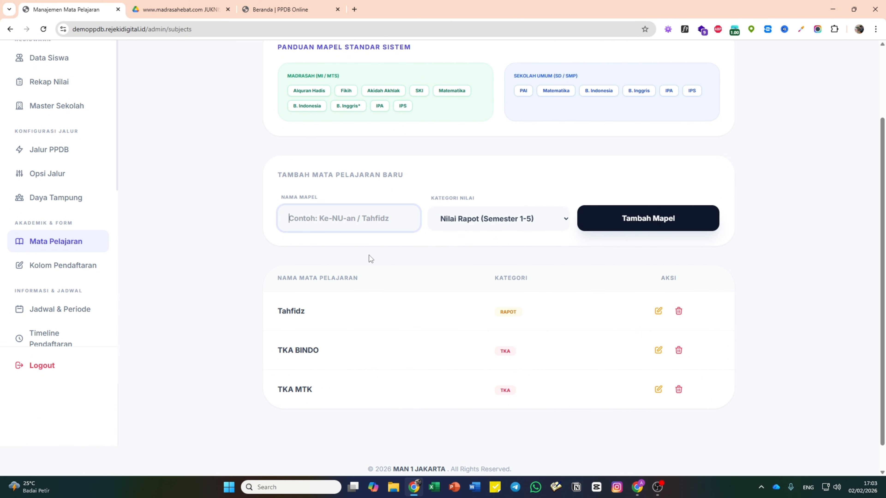
{"action": "type", "text": "TKA BINGRIS"}
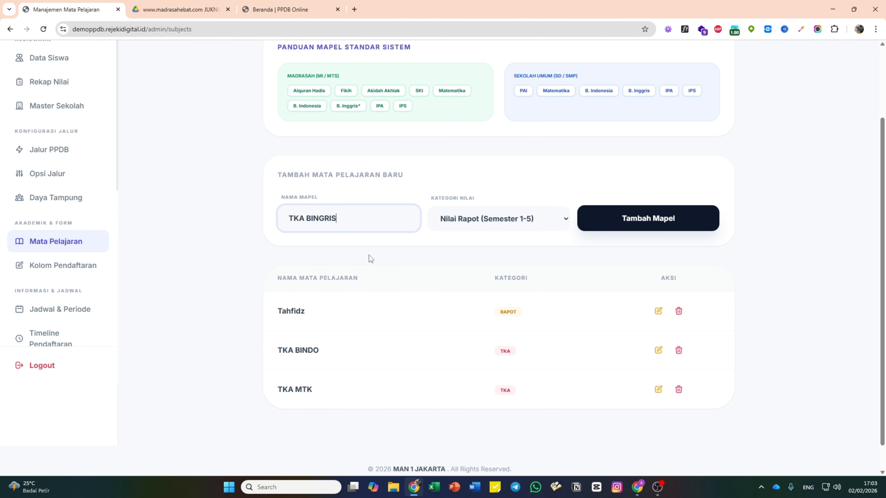
{"action": "key", "text": "BackSpace"}
{"action": "key", "text": "BackSpace"}
{"action": "key", "text": "BackSpace"}
{"action": "left_click", "coordinate": [517, 229]}
{"action": "left_click", "coordinate": [510, 252]}
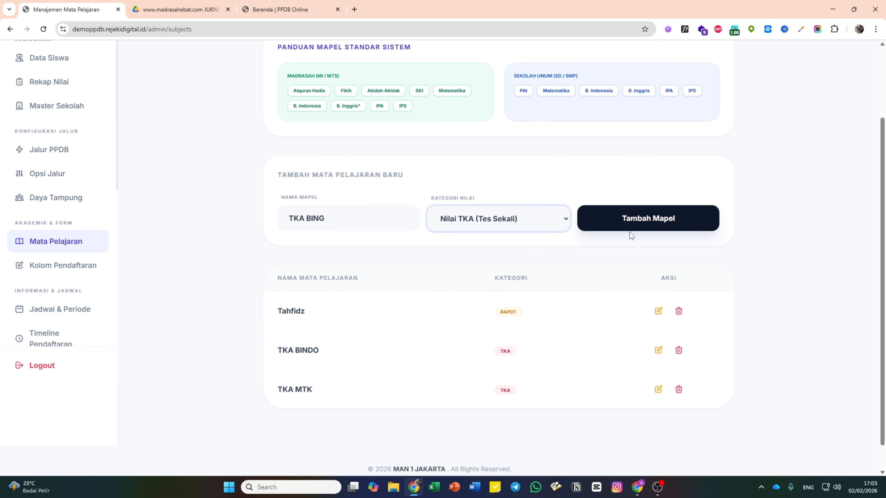
{"action": "left_click", "coordinate": [632, 228]}
{"action": "left_click", "coordinate": [445, 315]}
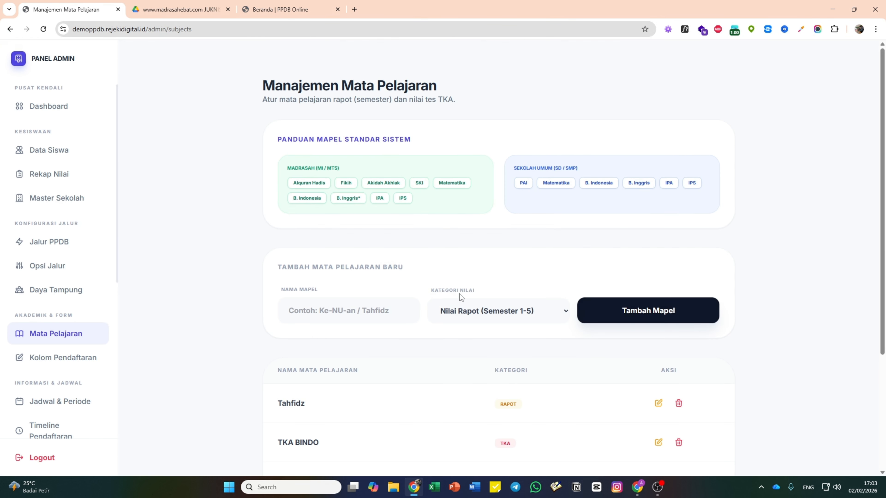
{"action": "scroll", "coordinate": [460, 293], "scroll_direction": "down", "scroll_amount": 4}
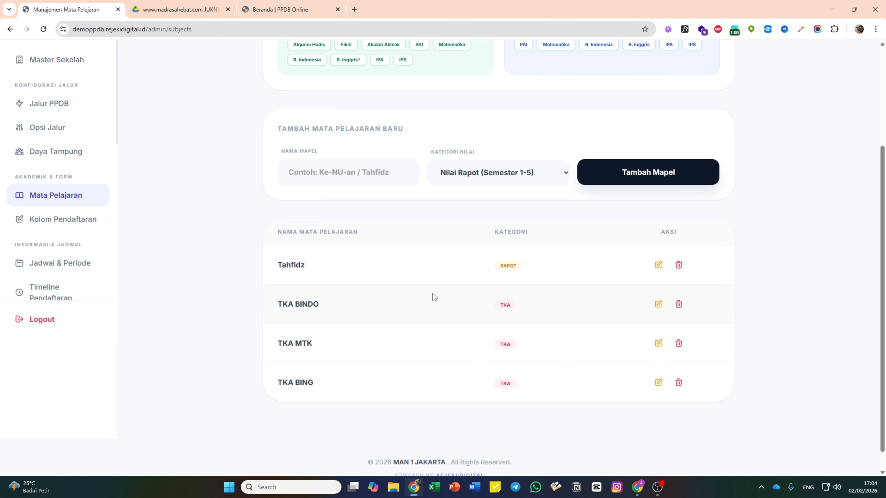
- Open the Jadwal & Periode page showing registration 01/02/2026–23/02/2026, status BUKA
{"action": "scroll", "coordinate": [434, 297], "scroll_direction": "up", "scroll_amount": 4}
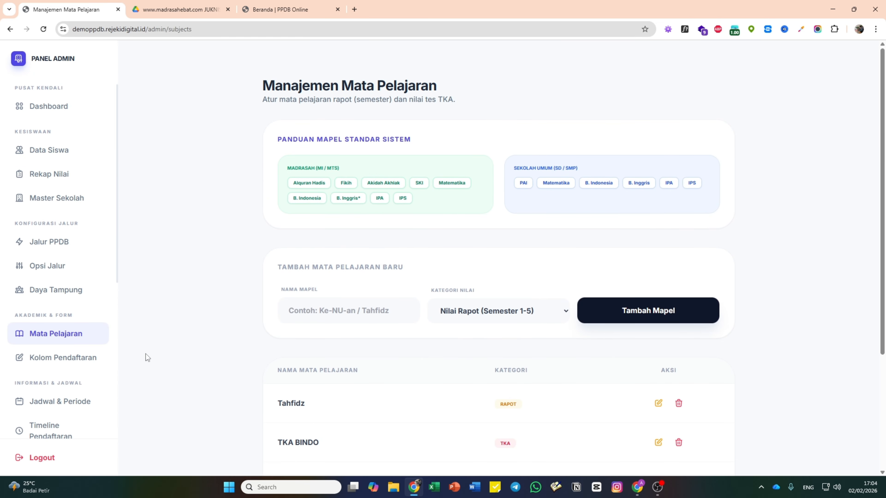
{"action": "scroll", "coordinate": [503, 348], "scroll_direction": "down", "scroll_amount": 5}
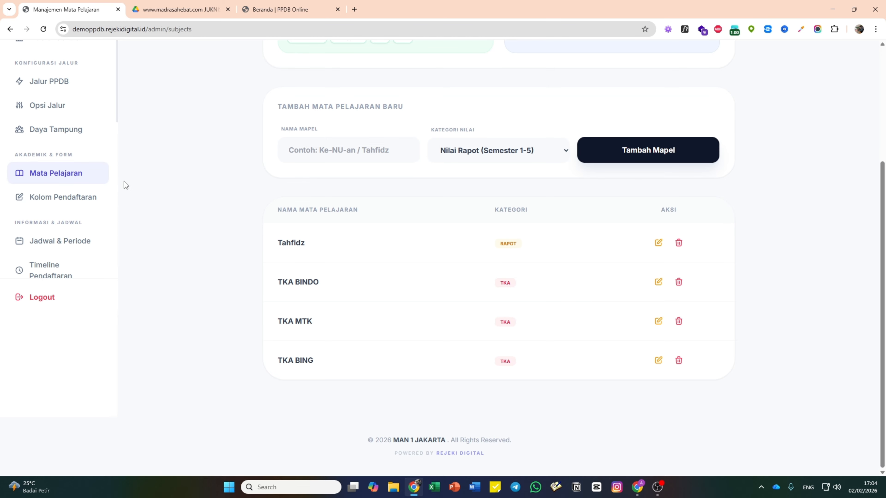
{"action": "scroll", "coordinate": [500, 228], "scroll_direction": "up", "scroll_amount": 5}
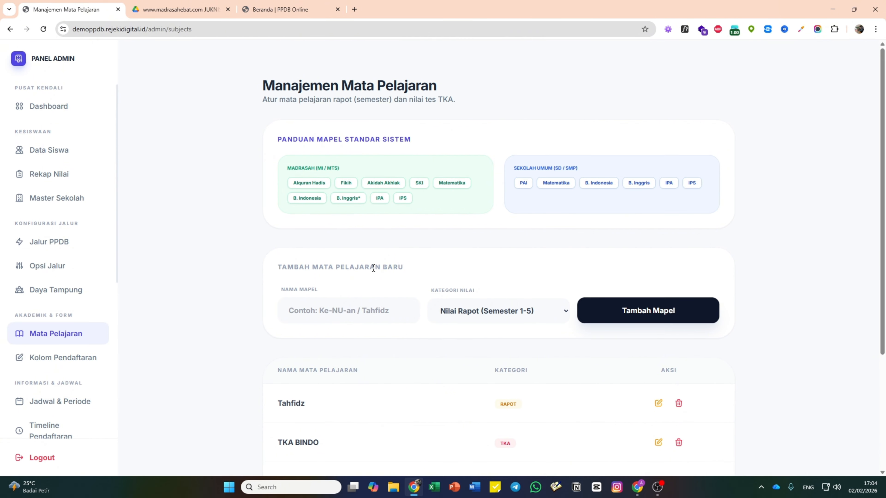
{"action": "scroll", "coordinate": [73, 267], "scroll_direction": "down", "scroll_amount": 3}
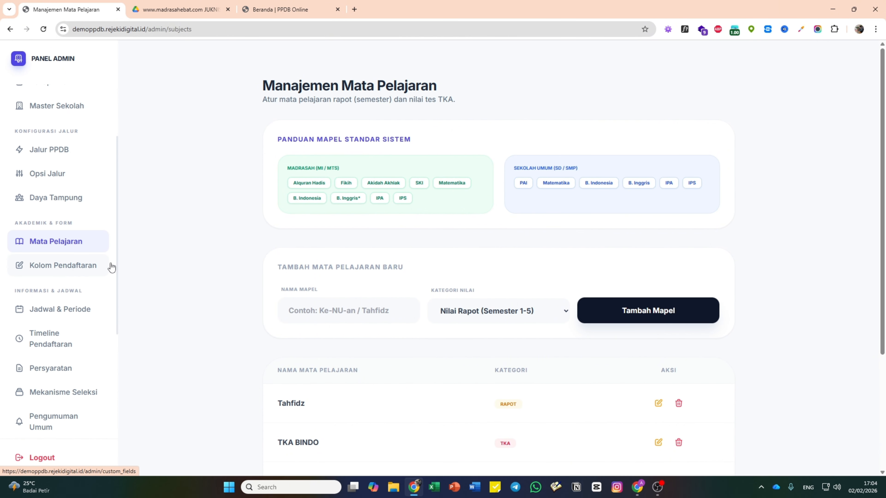
{"action": "scroll", "coordinate": [450, 270], "scroll_direction": "down", "scroll_amount": 3}
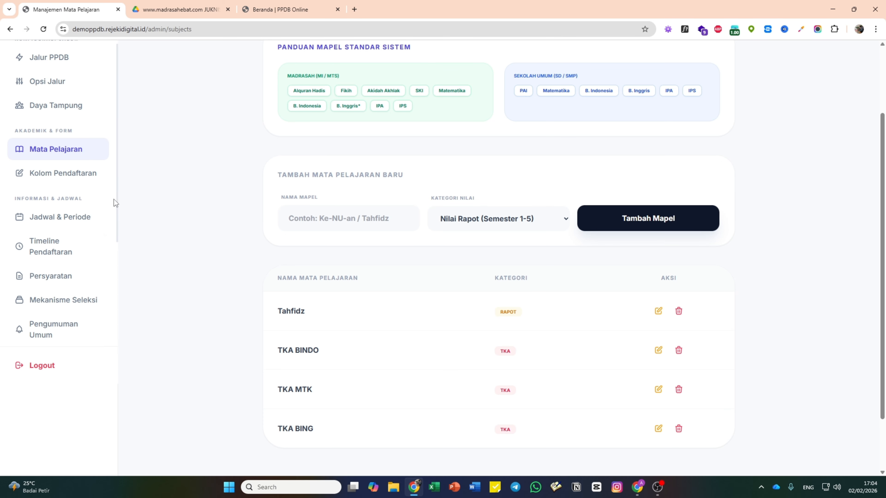
{"action": "scroll", "coordinate": [74, 217], "scroll_direction": "down", "scroll_amount": 3}
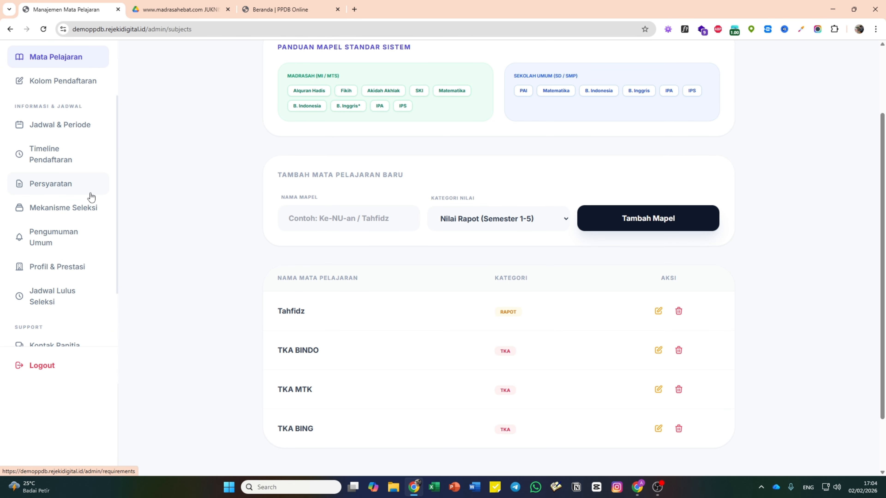
{"action": "left_click", "coordinate": [287, 9]}
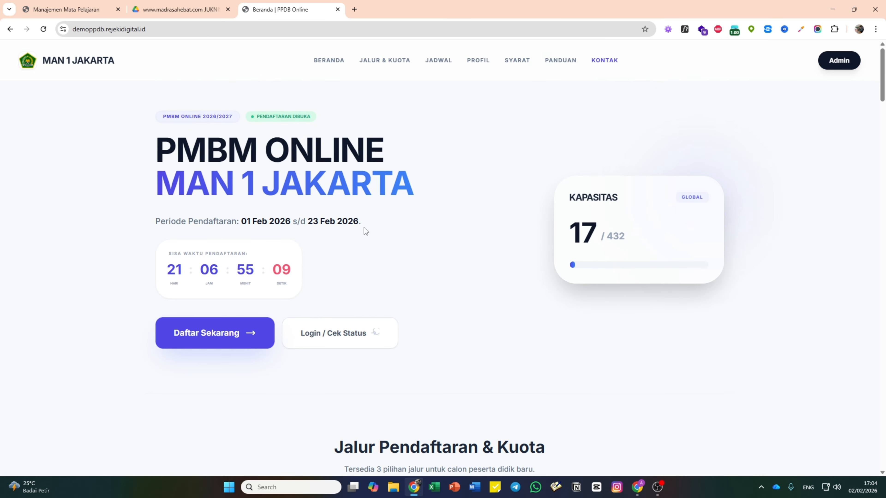
{"action": "left_click", "coordinate": [90, 4]}
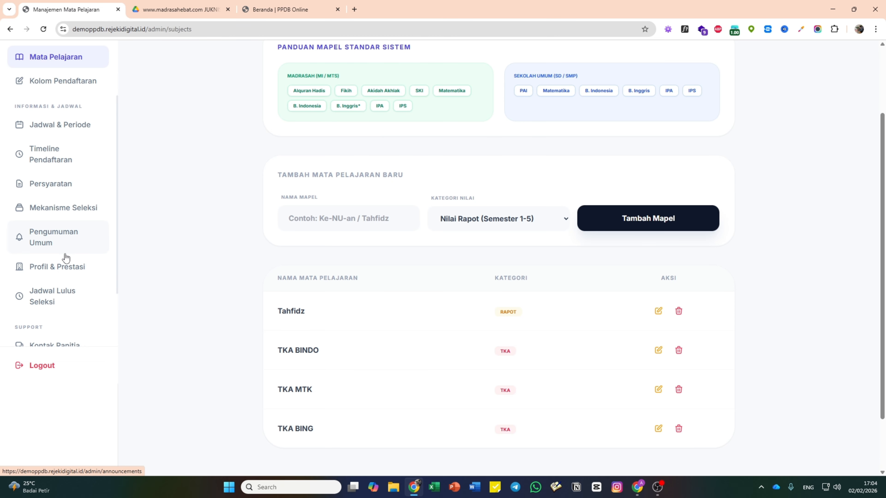
{"action": "scroll", "coordinate": [66, 258], "scroll_direction": "up", "scroll_amount": 1}
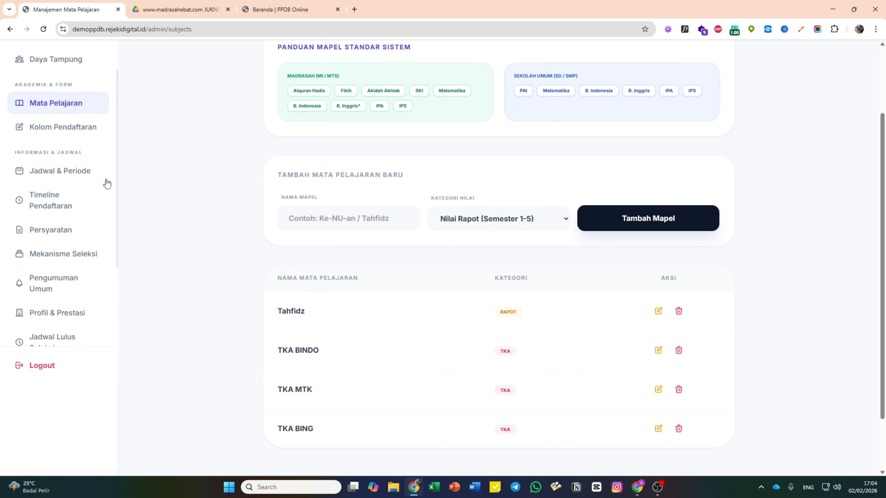
{"action": "left_click", "coordinate": [76, 175]}
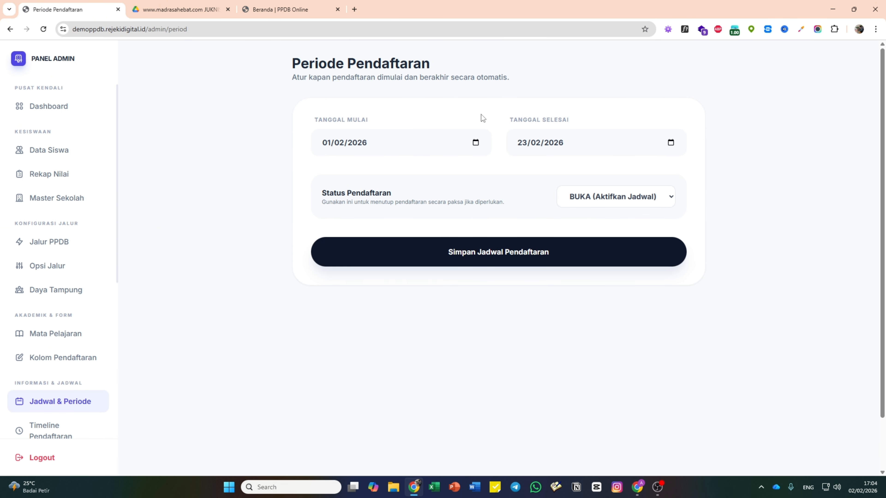
- Change the registration start date to 04/02/2026 and save the schedule
{"action": "left_click", "coordinate": [285, 5]}
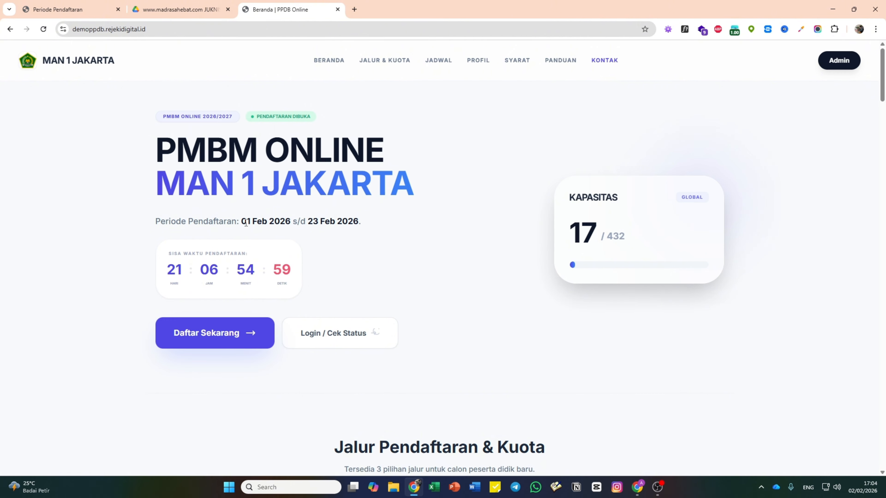
{"action": "left_click", "coordinate": [97, 4]}
{"action": "left_click", "coordinate": [475, 143]}
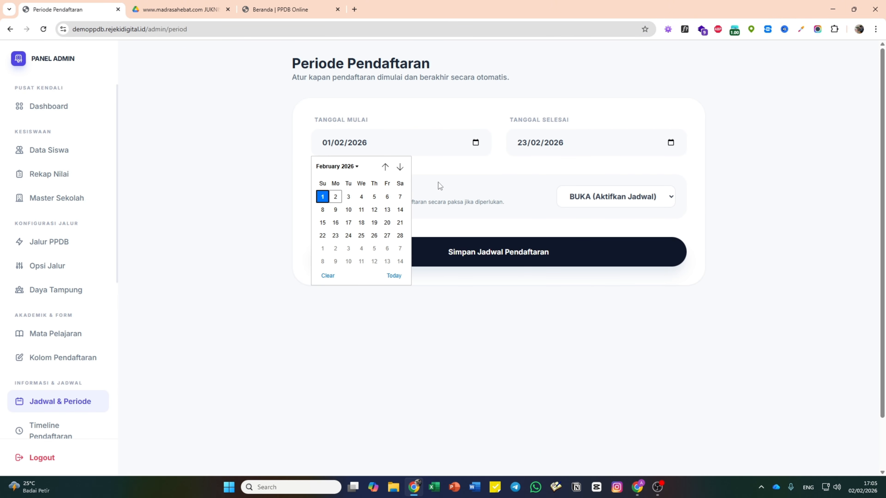
{"action": "left_click", "coordinate": [361, 196]}
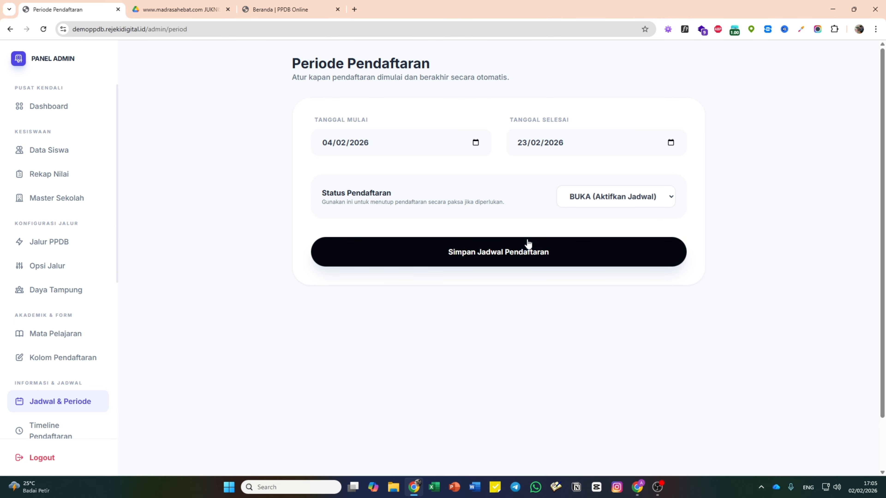
{"action": "left_click", "coordinate": [527, 252]}
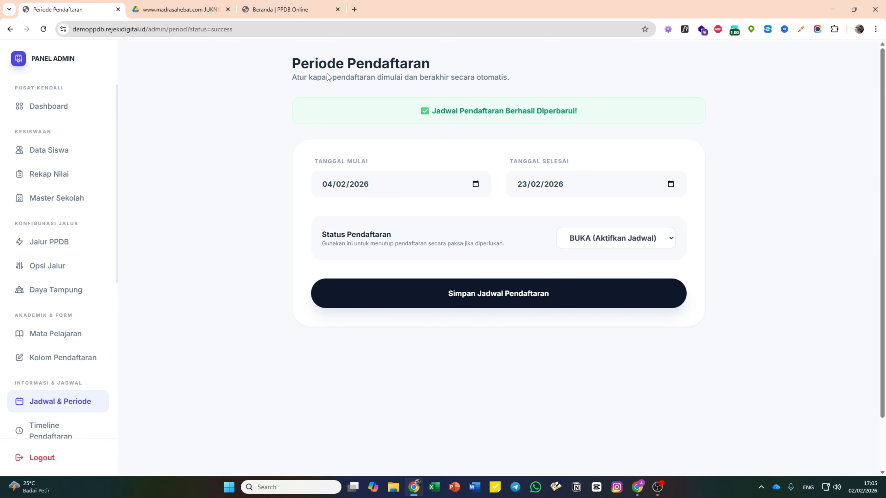
- Reload the public homepage to confirm it shows 04 Feb 2026 s/d 23 Feb 2026
{"action": "left_click", "coordinate": [283, 10]}
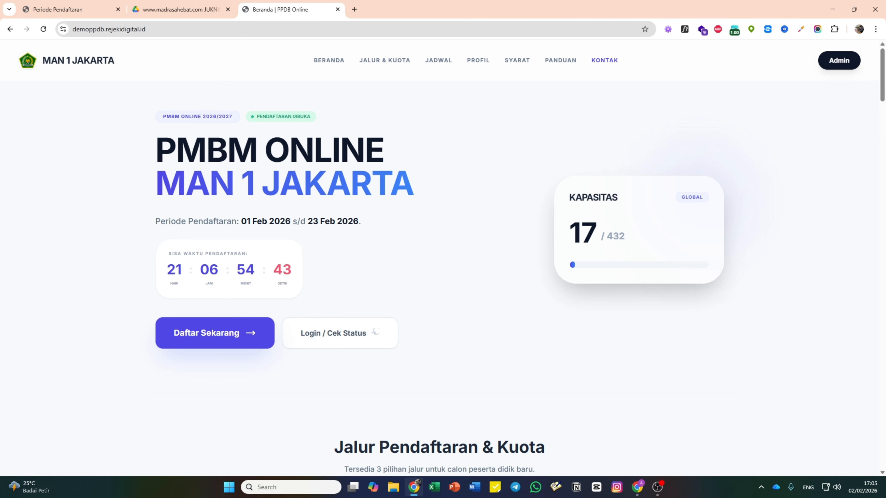
{"action": "left_click", "coordinate": [43, 29]}
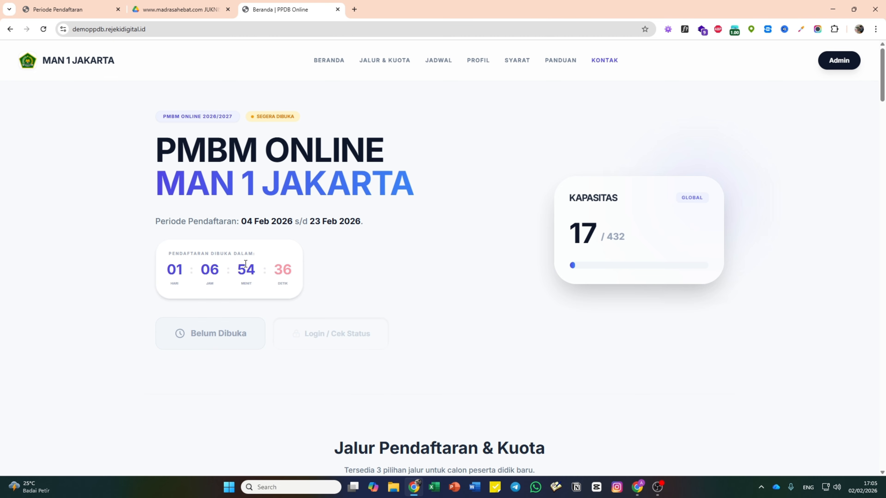
{"action": "left_click_drag", "start_coordinate": [242, 222], "coordinate": [368, 225]}
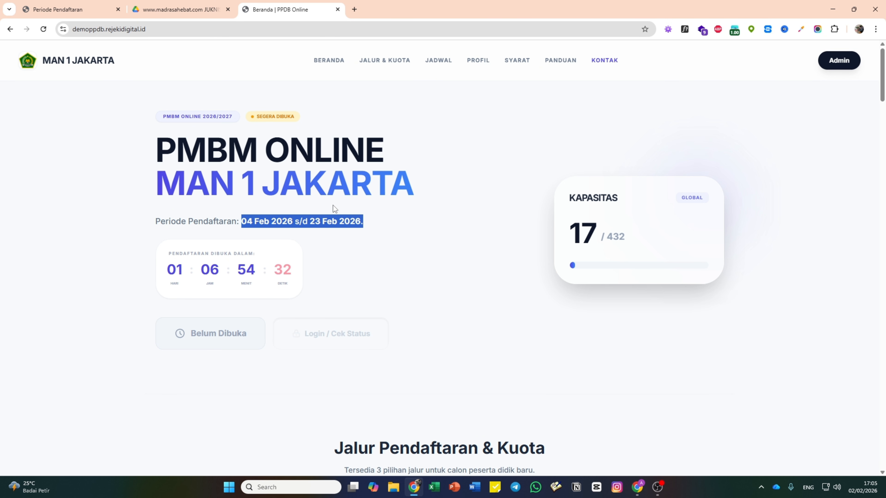
{"action": "left_click", "coordinate": [70, 8]}
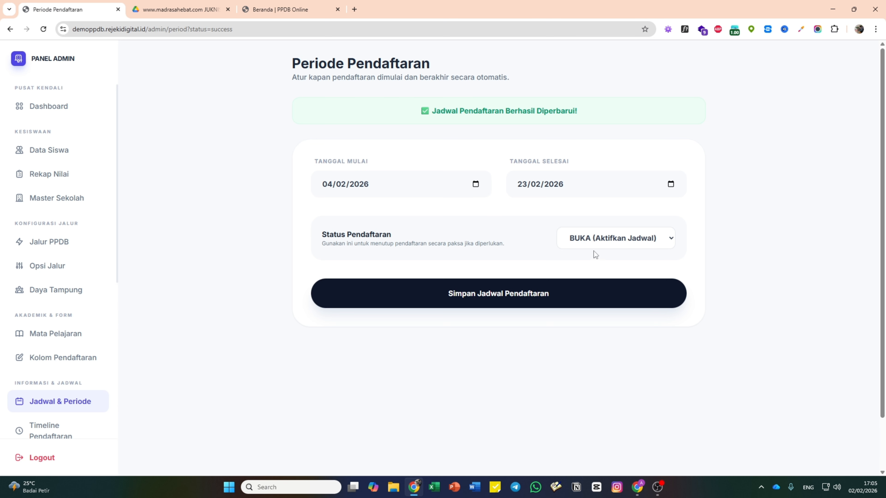
- Reset the start date to 01/02/2026 with status TUTUP, save, and check the homepage
{"action": "left_click", "coordinate": [606, 243]}
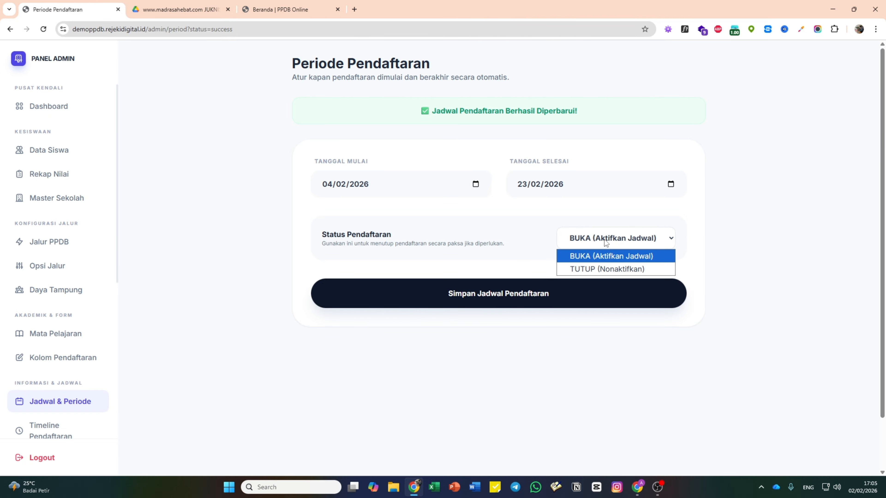
{"action": "left_click", "coordinate": [606, 243]}
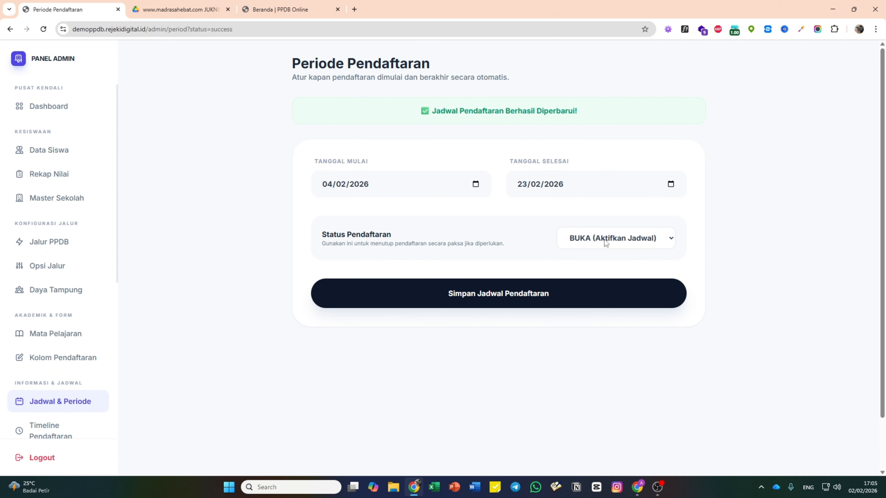
{"action": "left_click", "coordinate": [604, 240]}
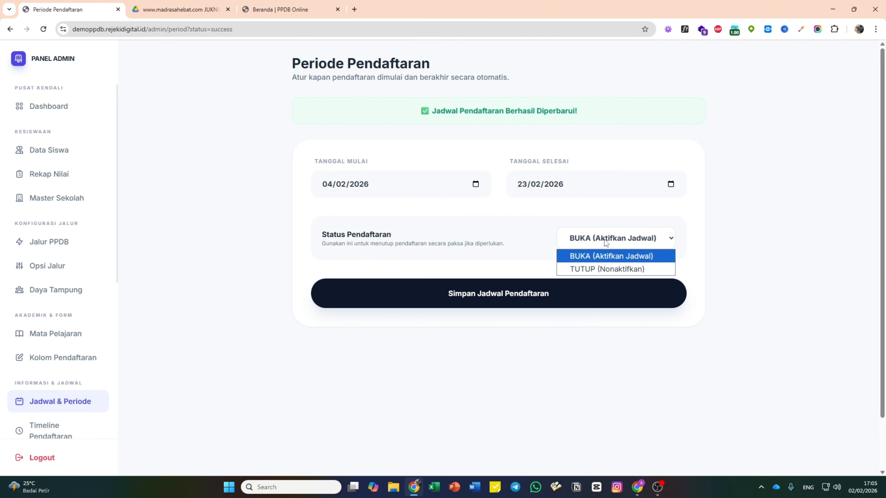
{"action": "left_click", "coordinate": [605, 271]}
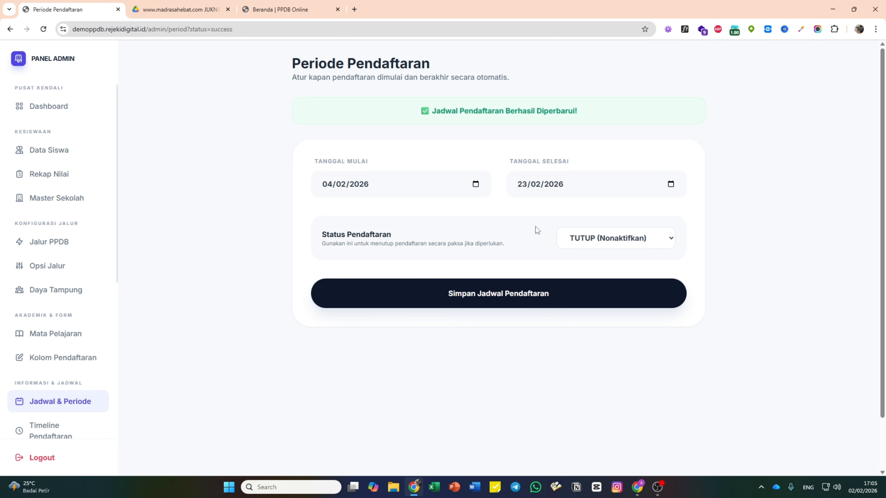
{"action": "left_click", "coordinate": [475, 185]}
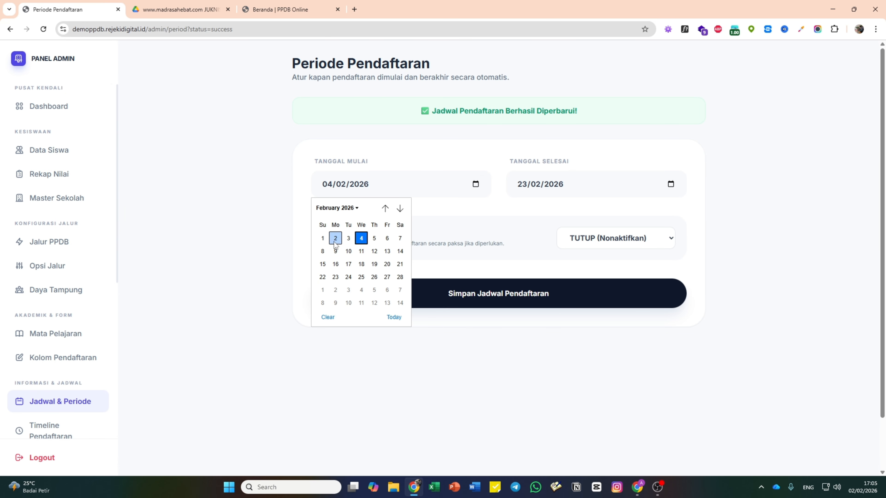
{"action": "left_click", "coordinate": [323, 238]}
{"action": "left_click", "coordinate": [490, 288]}
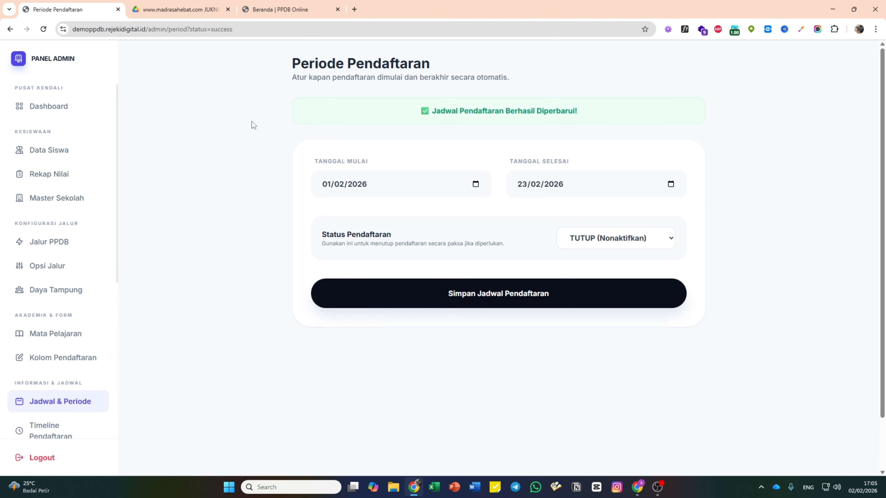
{"action": "left_click", "coordinate": [181, 9]}
{"action": "left_click", "coordinate": [279, 10]}
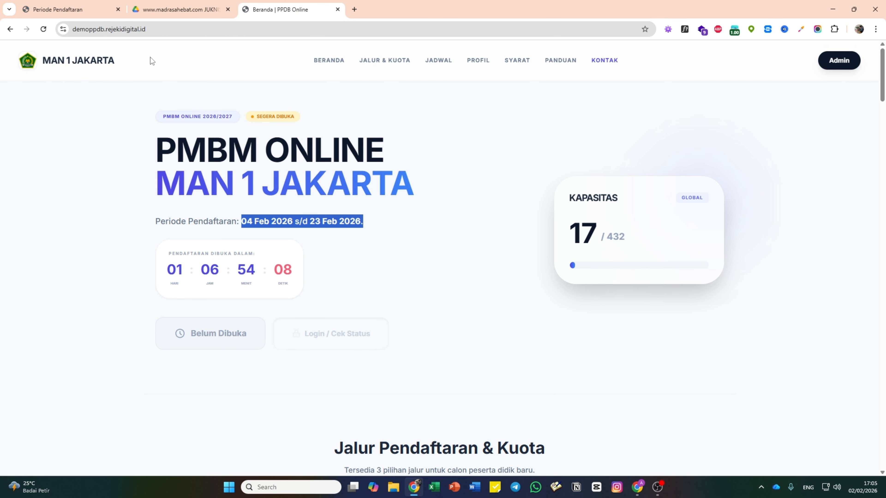
{"action": "left_click", "coordinate": [48, 31]}
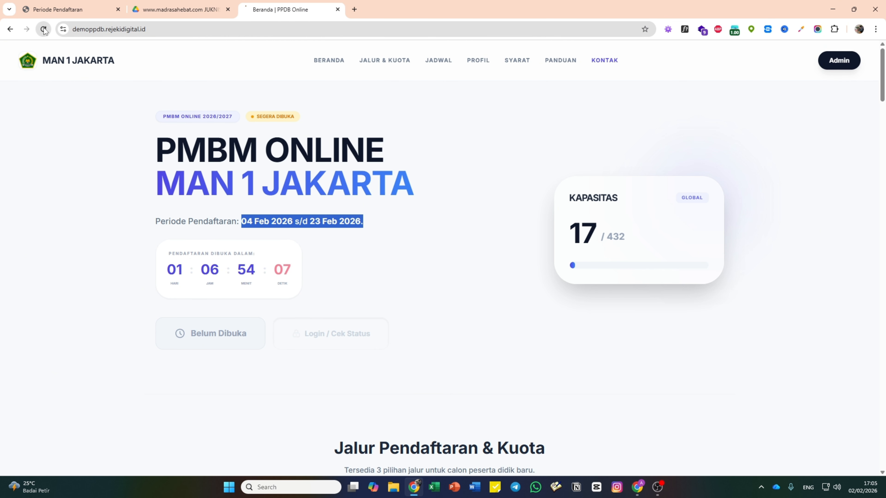
{"action": "left_click", "coordinate": [69, 10]}
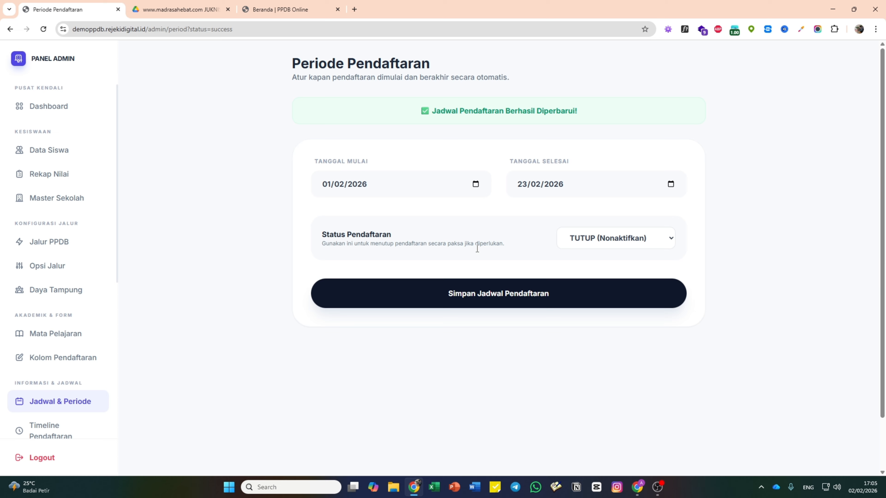
- Switch registration status back to BUKA, save, and verify the homepage shows it open
{"action": "left_click", "coordinate": [598, 241]}
{"action": "left_click", "coordinate": [600, 254]}
{"action": "left_click", "coordinate": [557, 300]}
{"action": "left_click", "coordinate": [279, 9]}
{"action": "left_click", "coordinate": [185, 4]}
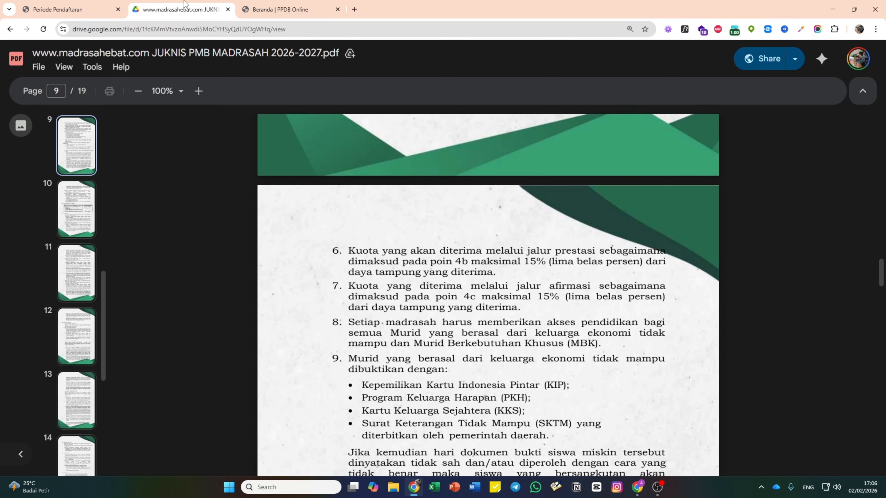
{"action": "key", "text": "ctrl+Tab"}
{"action": "left_click", "coordinate": [43, 29]}
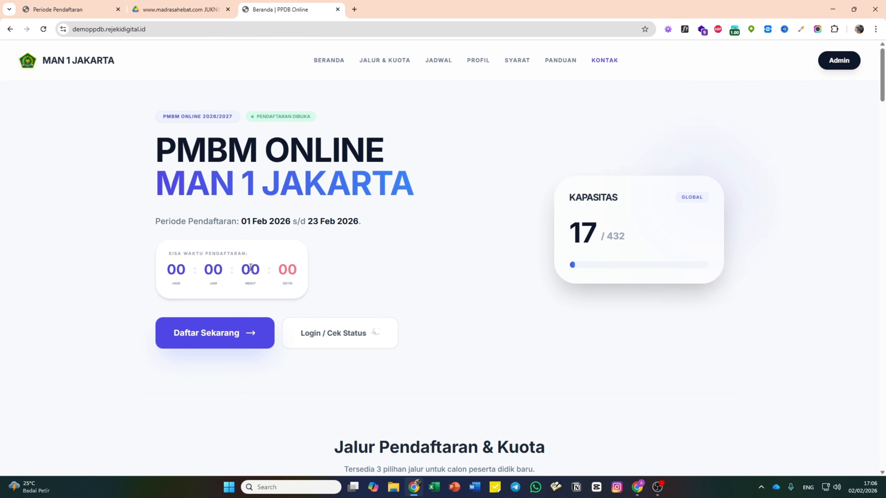
{"action": "left_click", "coordinate": [70, 9]}
- Set status to TUTUP again, save, and confirm the homepage shows registration closed
{"action": "left_click", "coordinate": [592, 241]}
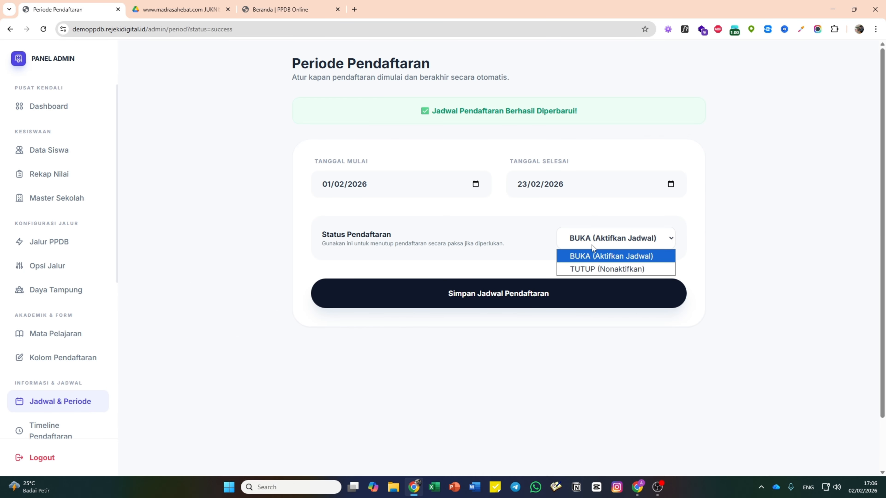
{"action": "left_click", "coordinate": [595, 266]}
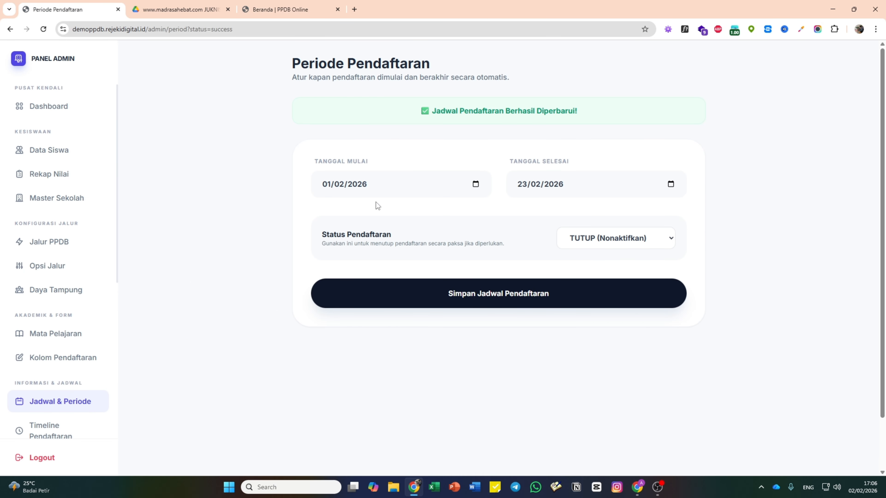
{"action": "left_click", "coordinate": [490, 295]}
{"action": "key", "text": "ctrl+shift+Tab"}
{"action": "left_click", "coordinate": [43, 30]}
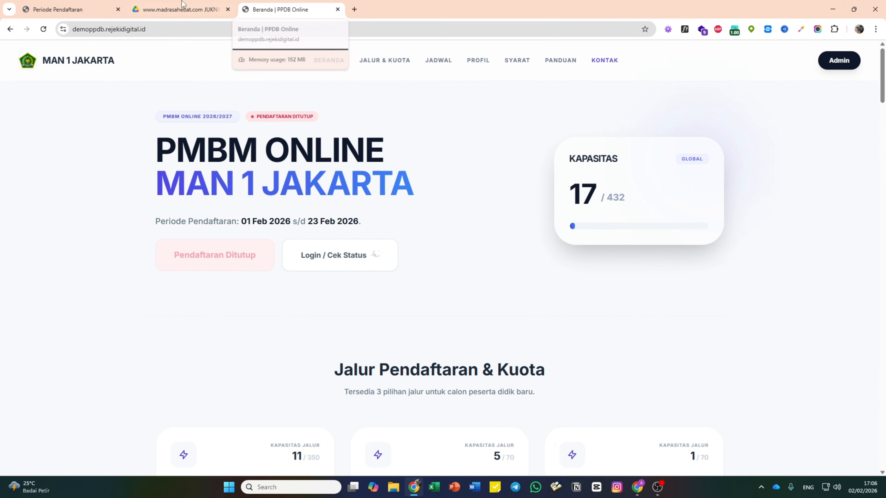
{"action": "left_click", "coordinate": [70, 9]}
- Restore status BUKA (Aktifkan Jadwal), save, and confirm registration is open on the homepage
{"action": "left_click", "coordinate": [581, 242]}
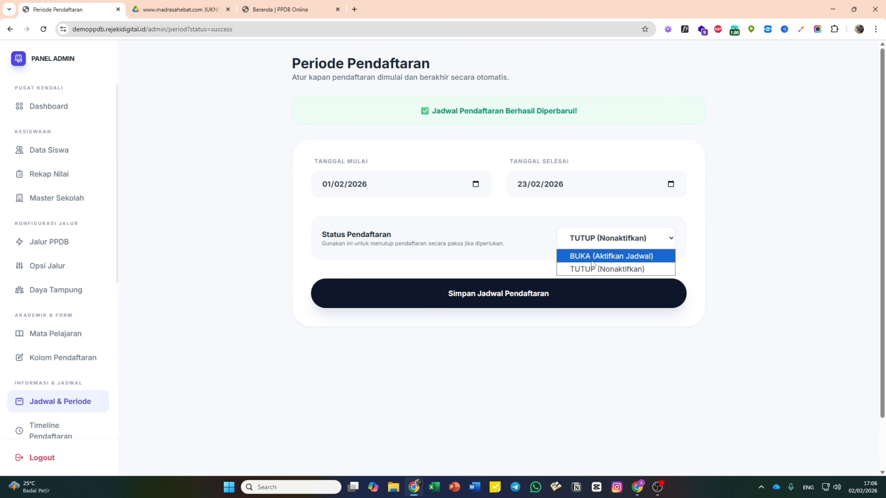
{"action": "left_click", "coordinate": [593, 257]}
{"action": "left_click", "coordinate": [579, 294]}
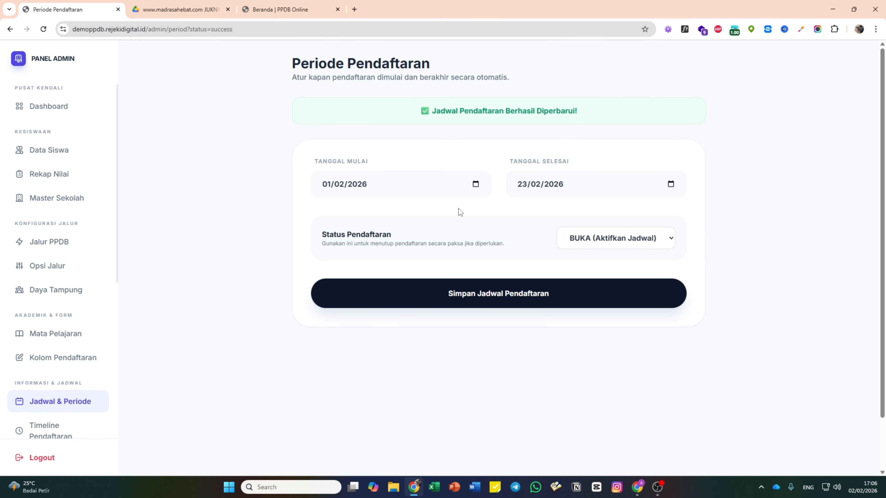
{"action": "left_click", "coordinate": [508, 292]}
{"action": "left_click", "coordinate": [285, 3]}
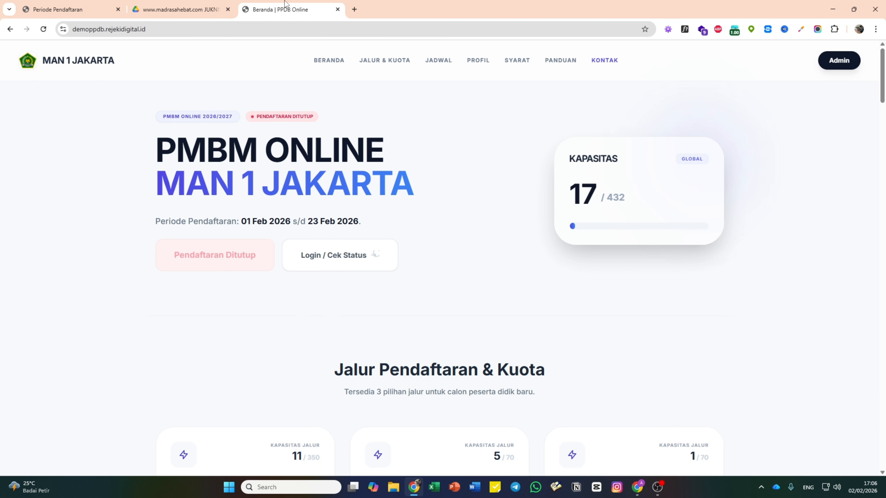
{"action": "left_click", "coordinate": [43, 29]}
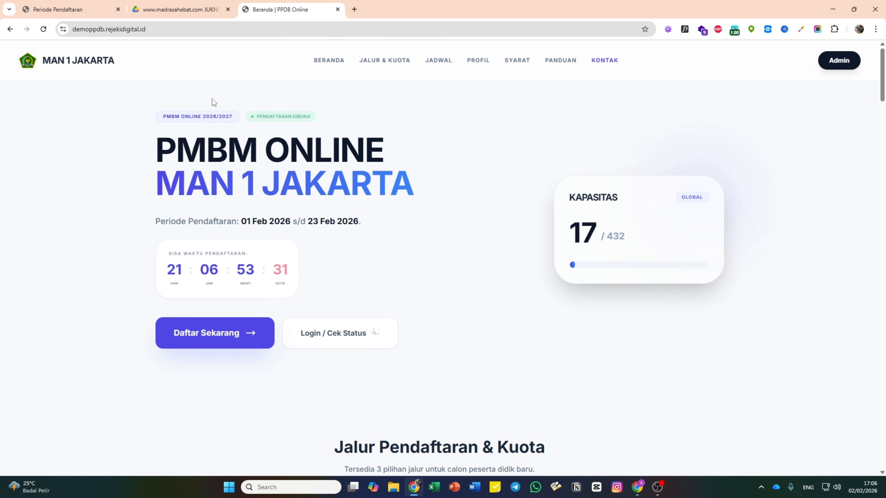
{"action": "left_click", "coordinate": [70, 10]}
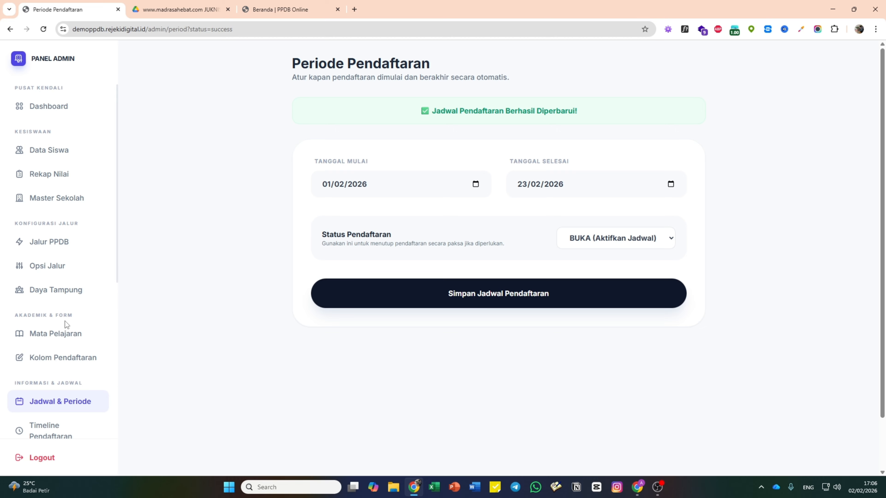
{"action": "scroll", "coordinate": [67, 318], "scroll_direction": "down", "scroll_amount": 4}
{"action": "left_click", "coordinate": [75, 301]}
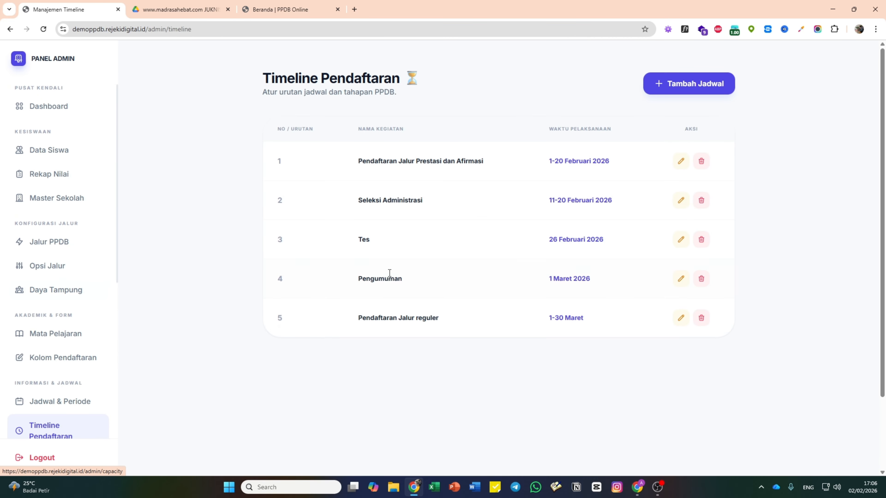
{"action": "left_click", "coordinate": [275, 10]}
{"action": "scroll", "coordinate": [407, 235], "scroll_direction": "down", "scroll_amount": 3}
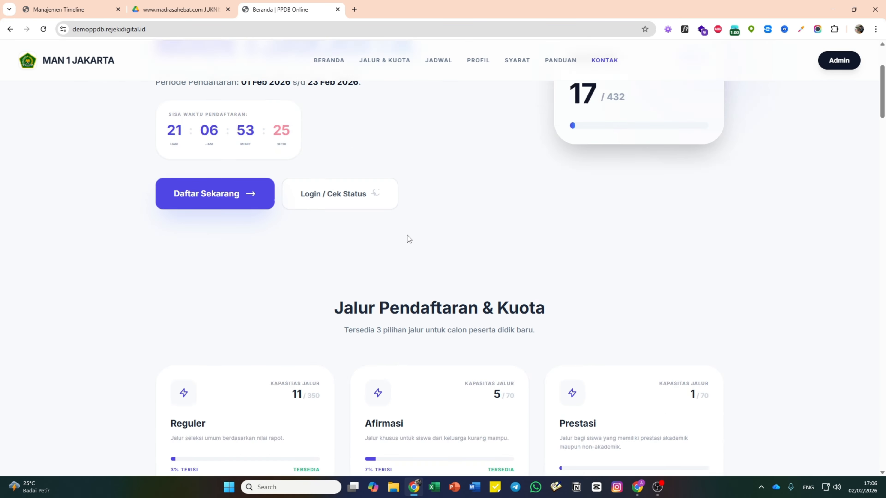
{"action": "scroll", "coordinate": [408, 235], "scroll_direction": "down", "scroll_amount": 6}
{"action": "scroll", "coordinate": [279, 293], "scroll_direction": "down", "scroll_amount": 2}
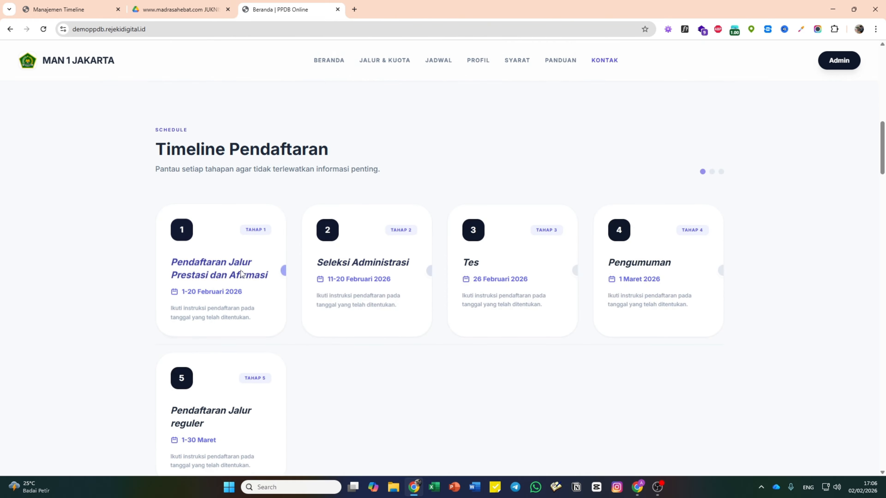
{"action": "scroll", "coordinate": [549, 350], "scroll_direction": "down", "scroll_amount": 1}
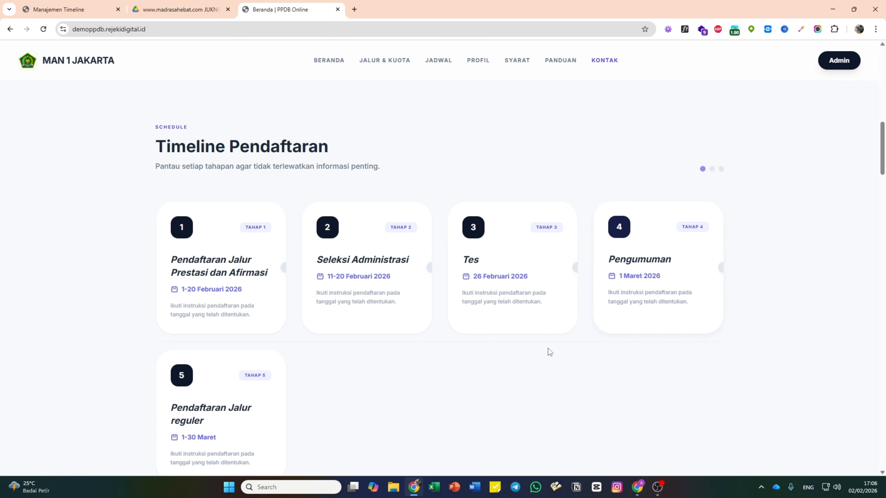
{"action": "scroll", "coordinate": [548, 350], "scroll_direction": "down", "scroll_amount": 1}
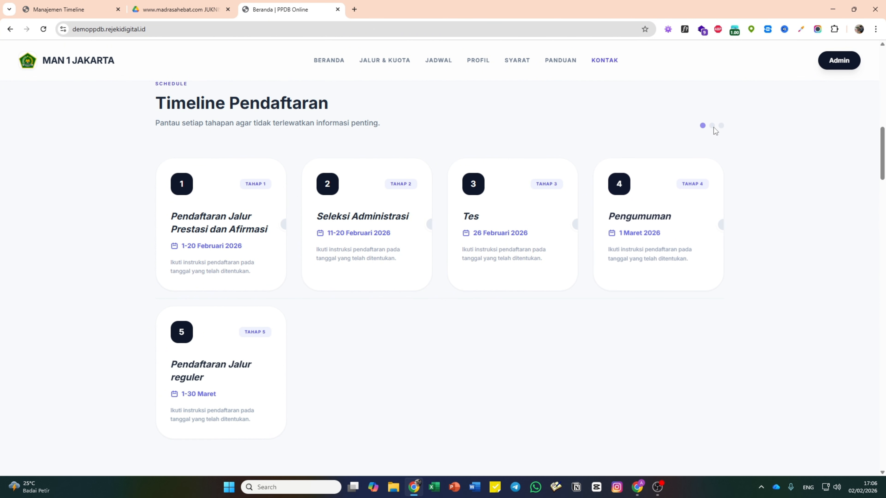
{"action": "left_click", "coordinate": [71, 4]}
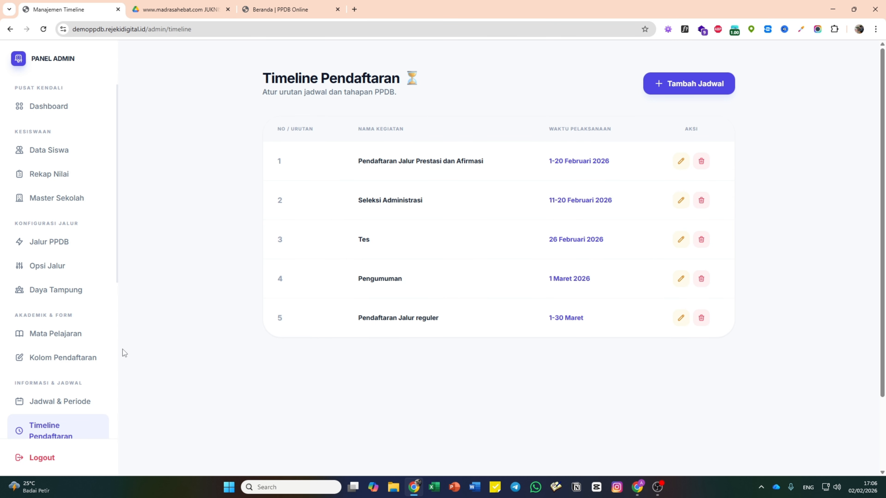
{"action": "scroll", "coordinate": [76, 359], "scroll_direction": "down", "scroll_amount": 4}
- Add 'CAP BASAH' after 'dilegalisir' in the Ijazah/SKL requirement and save the requirements
{"action": "left_click", "coordinate": [75, 329]}
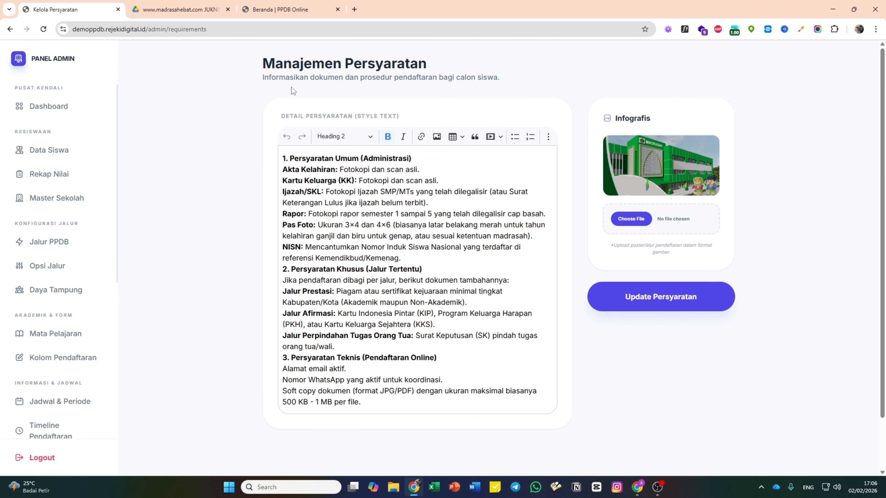
{"action": "left_click", "coordinate": [286, 9]}
{"action": "scroll", "coordinate": [455, 255], "scroll_direction": "down", "scroll_amount": 15}
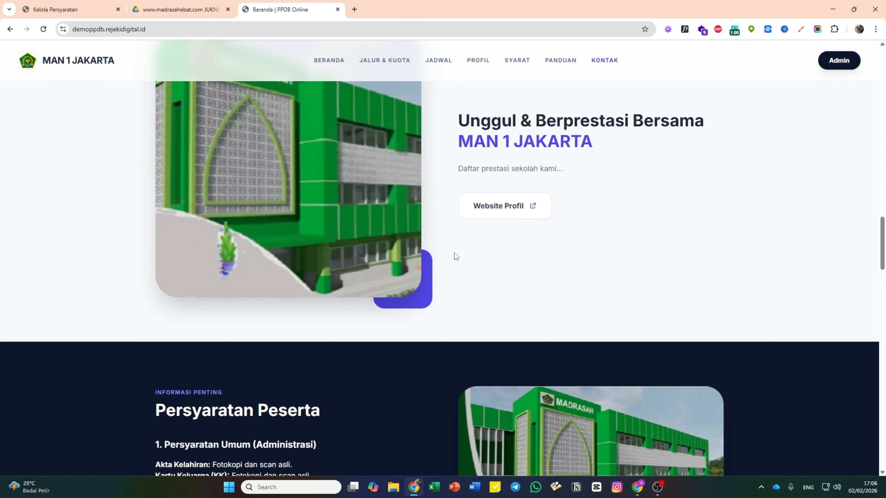
{"action": "scroll", "coordinate": [454, 252], "scroll_direction": "down", "scroll_amount": 8}
{"action": "left_click", "coordinate": [57, 8]}
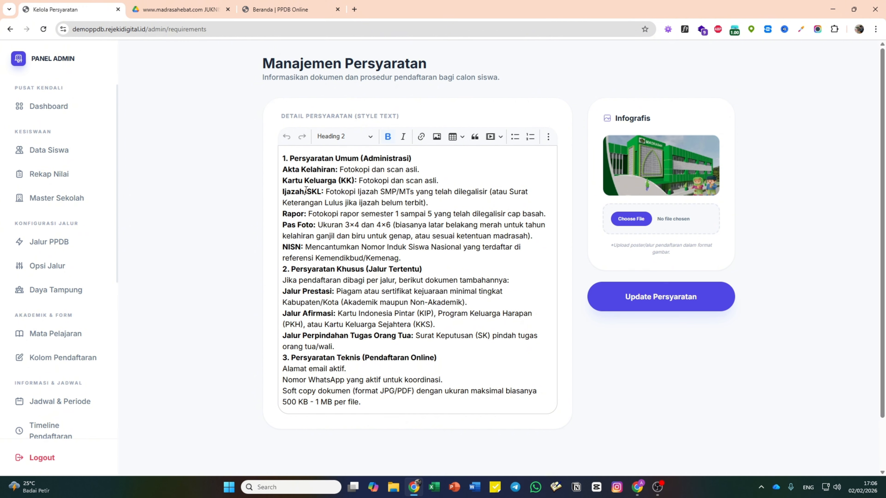
{"action": "left_click", "coordinate": [487, 192]}
{"action": "type", "text": "CAP"}
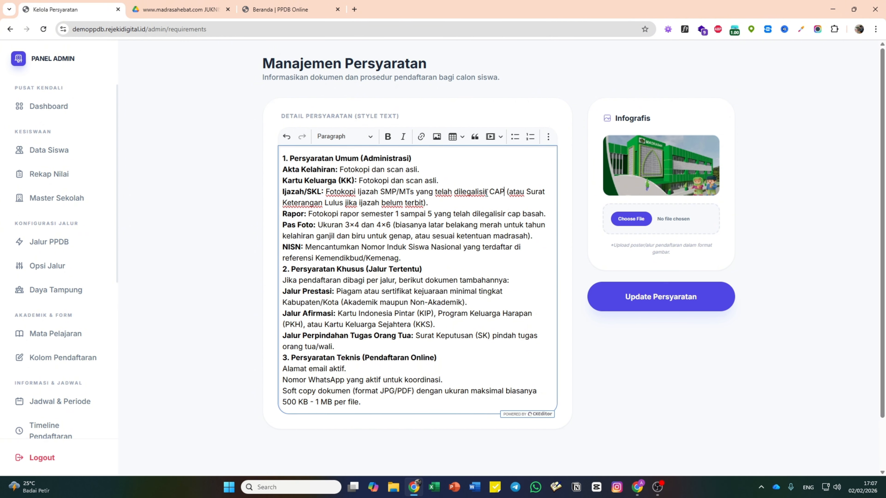
{"action": "type", "text": " BASAH"}
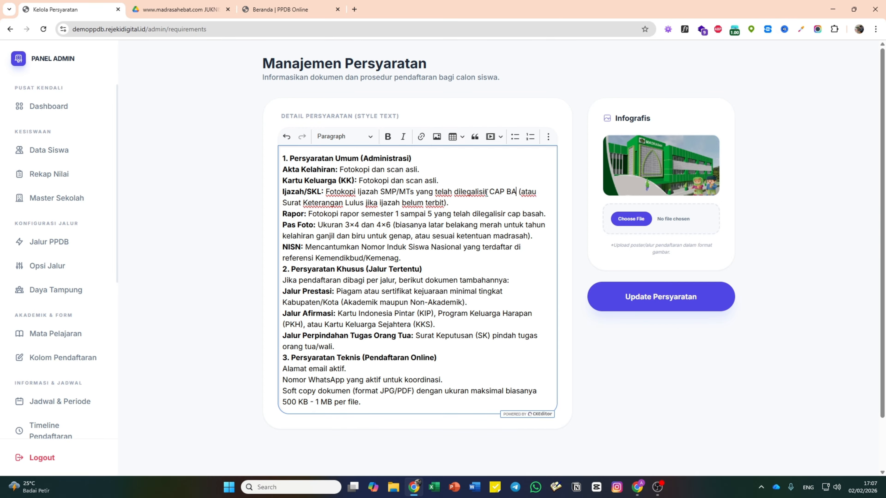
{"action": "left_click", "coordinate": [684, 307]}
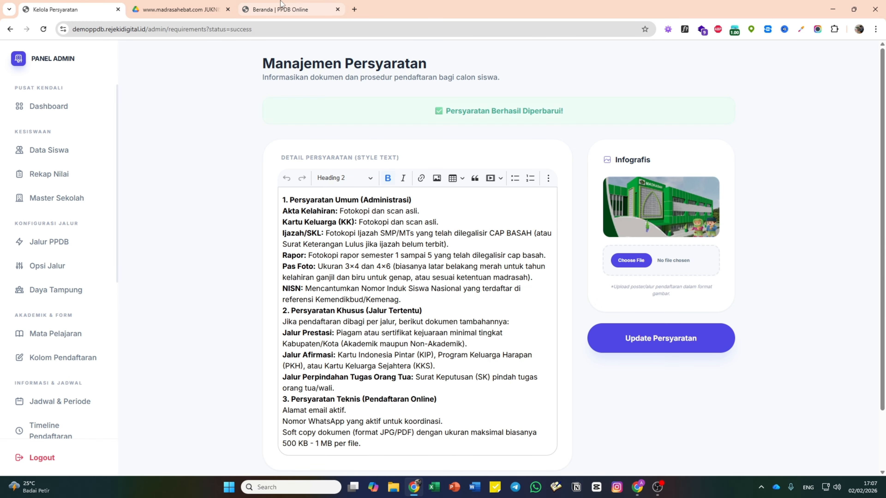
- Confirm CAP BASAH appears on the reloaded public page, then go to Mekanisme Seleksi
{"action": "left_click", "coordinate": [276, 9]}
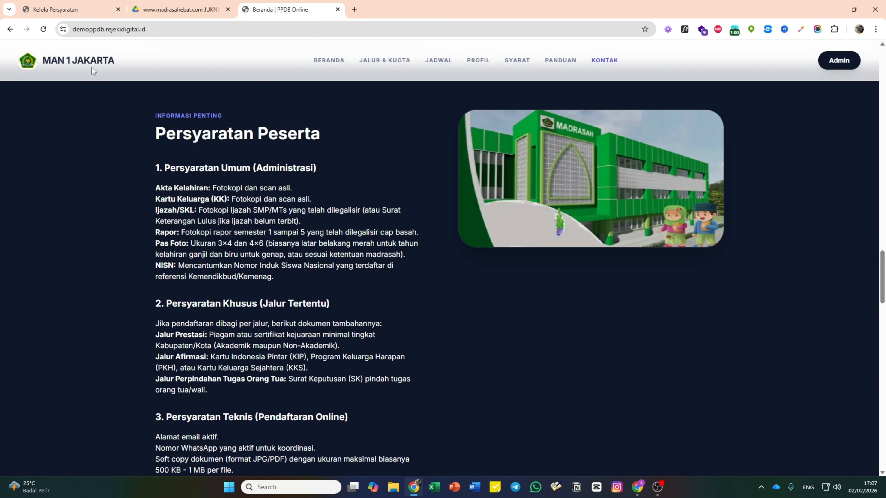
{"action": "left_click", "coordinate": [43, 29]}
{"action": "left_click_drag", "start_coordinate": [378, 209], "coordinate": [404, 211]}
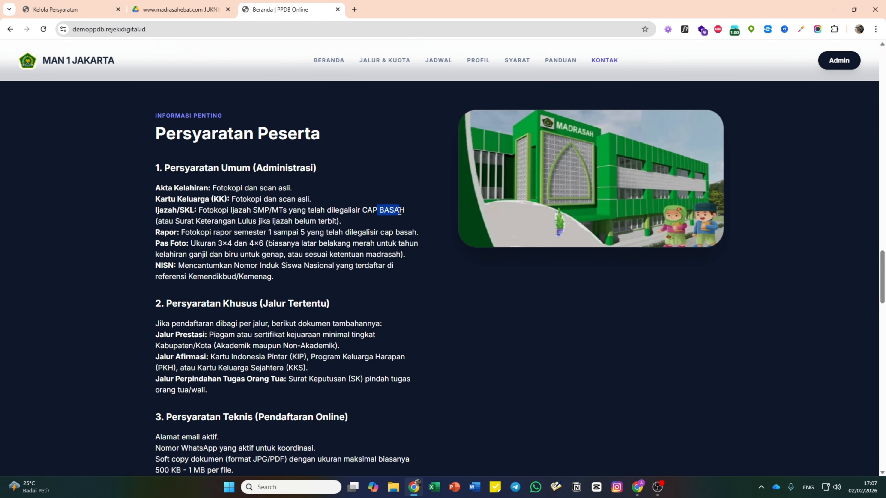
{"action": "left_click", "coordinate": [381, 214]}
{"action": "left_click", "coordinate": [80, 5]}
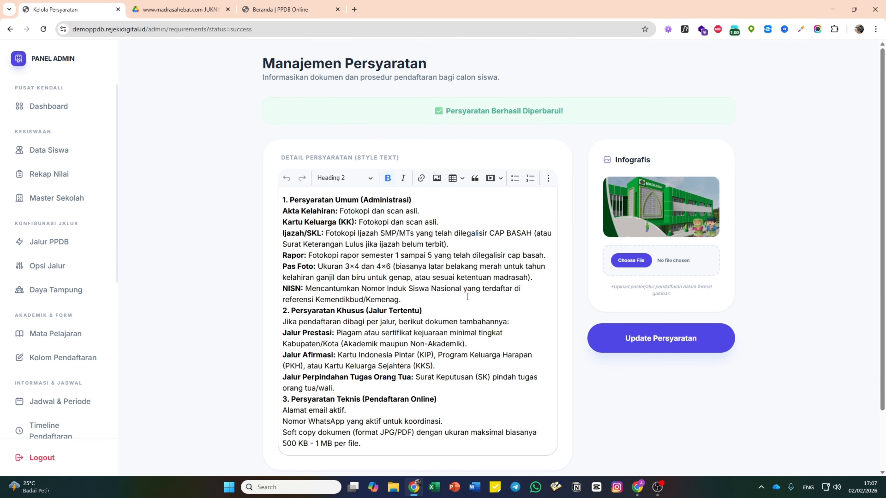
{"action": "scroll", "coordinate": [593, 314], "scroll_direction": "down", "scroll_amount": 3}
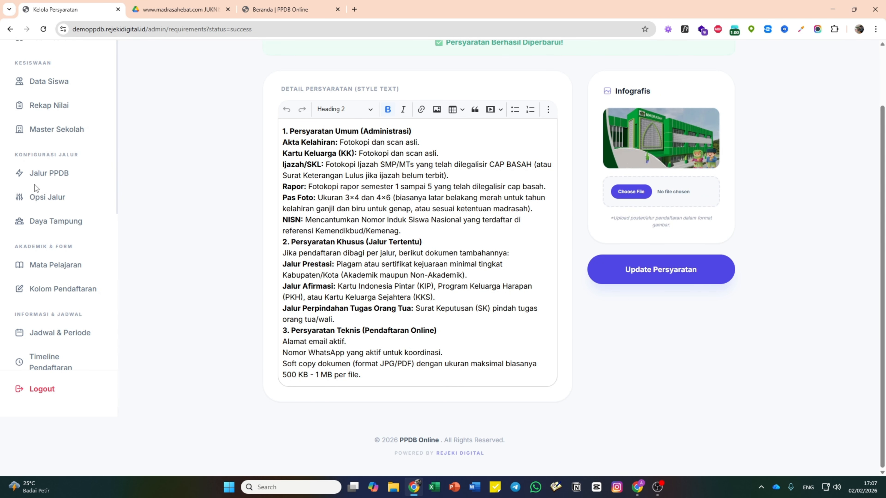
{"action": "scroll", "coordinate": [87, 238], "scroll_direction": "up", "scroll_amount": 3}
{"action": "scroll", "coordinate": [82, 241], "scroll_direction": "down", "scroll_amount": 6}
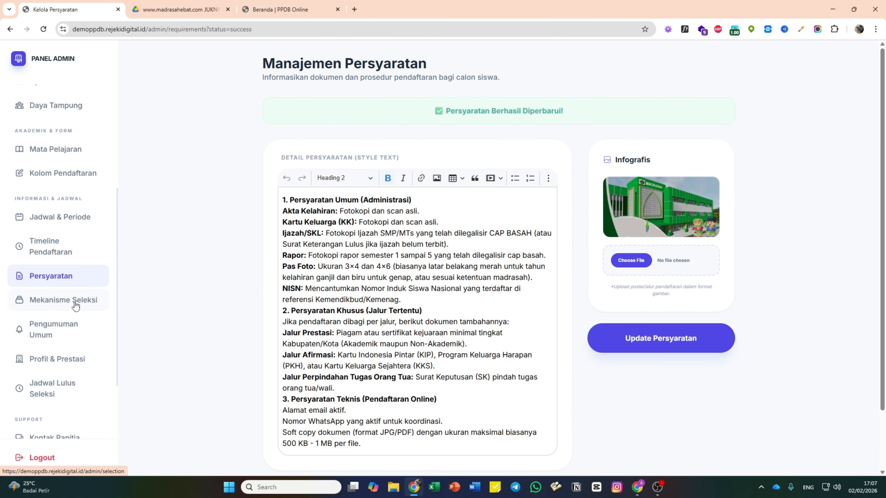
{"action": "left_click", "coordinate": [73, 302]}
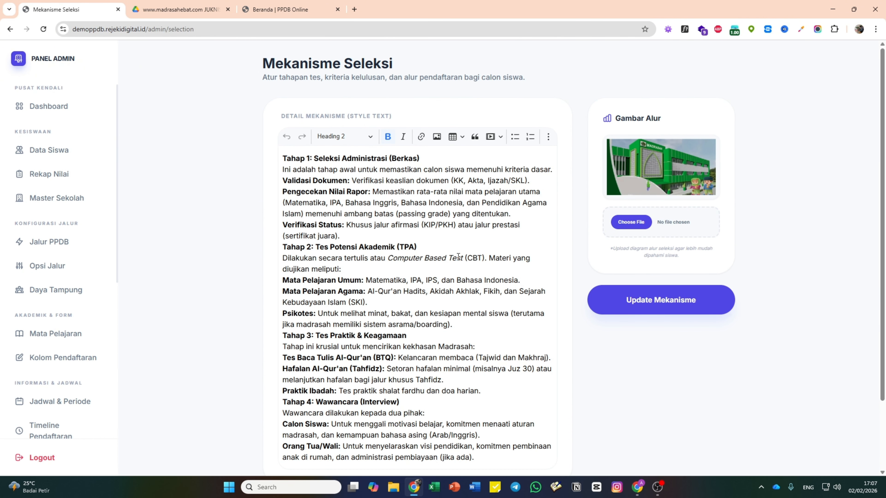
{"action": "left_click", "coordinate": [496, 203]}
{"action": "scroll", "coordinate": [470, 254], "scroll_direction": "down", "scroll_amount": 3}
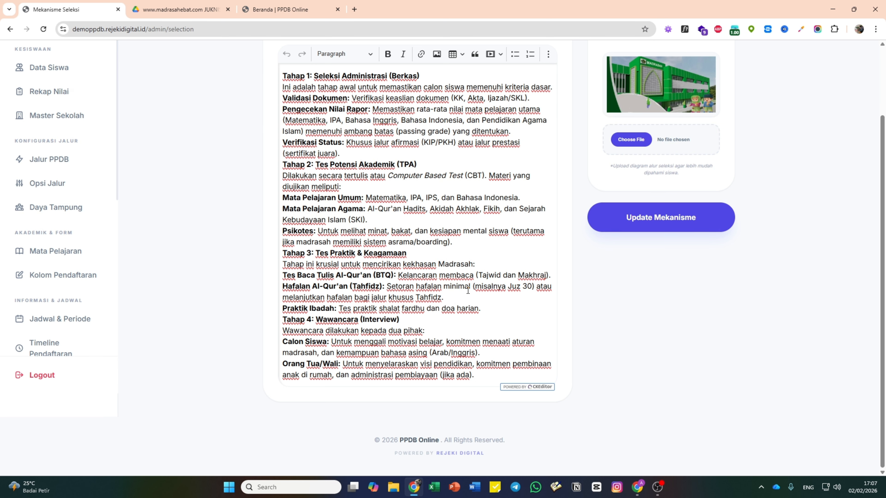
{"action": "scroll", "coordinate": [469, 286], "scroll_direction": "up", "scroll_amount": 2}
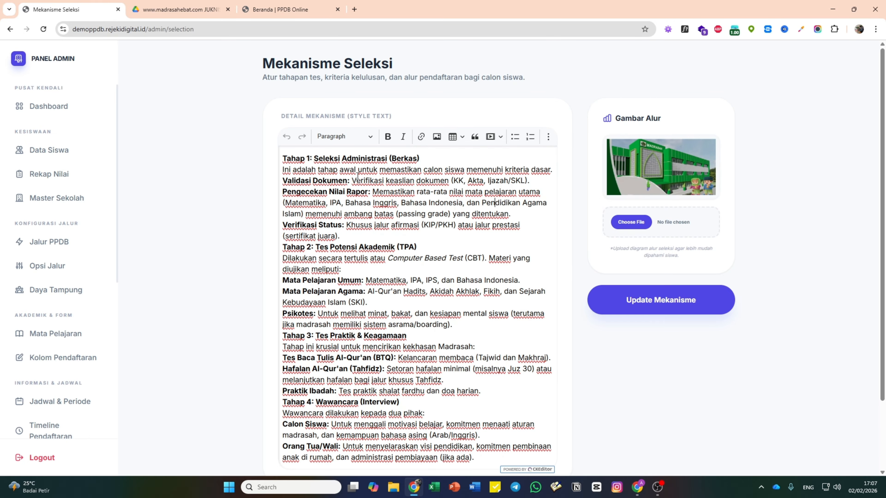
{"action": "left_click", "coordinate": [286, 10]}
{"action": "scroll", "coordinate": [447, 289], "scroll_direction": "down", "scroll_amount": 3}
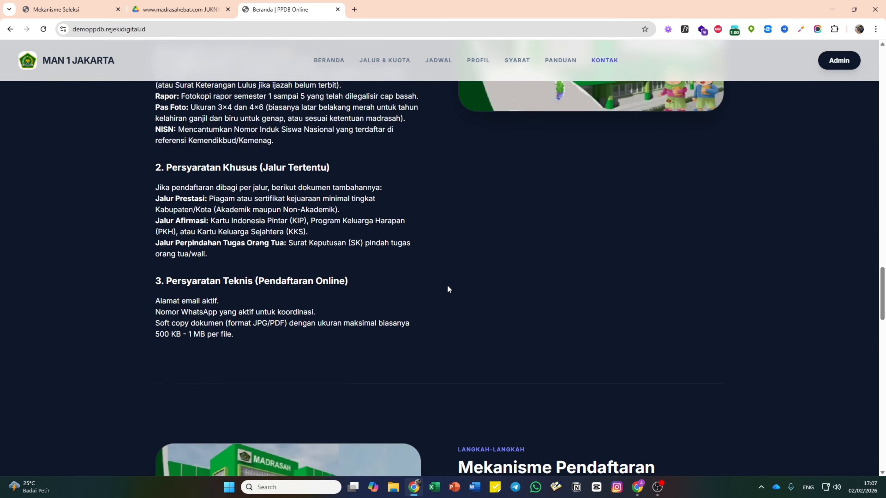
{"action": "scroll", "coordinate": [447, 290], "scroll_direction": "up", "scroll_amount": 3}
{"action": "left_click", "coordinate": [80, 4]}
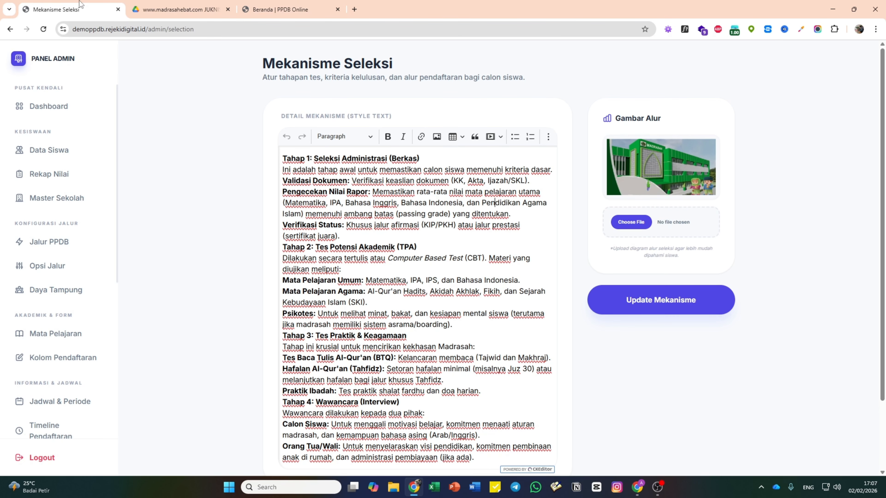
{"action": "scroll", "coordinate": [75, 289], "scroll_direction": "down", "scroll_amount": 6}
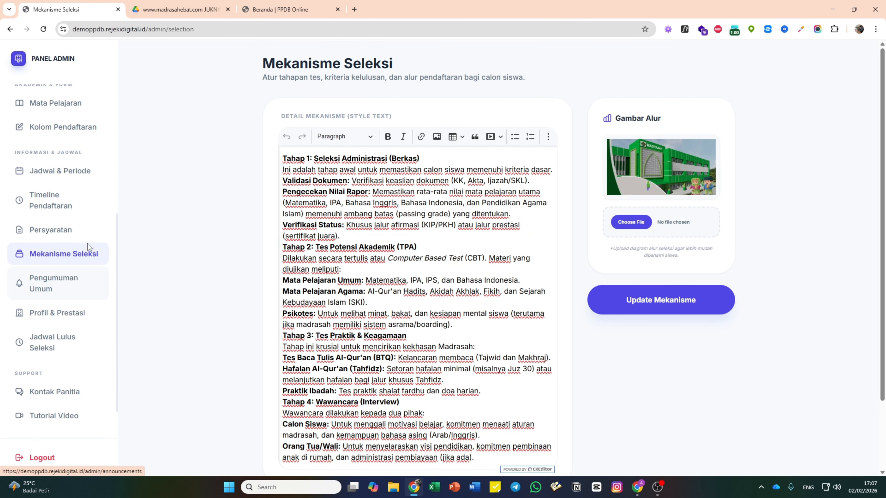
{"action": "left_click", "coordinate": [202, 8]}
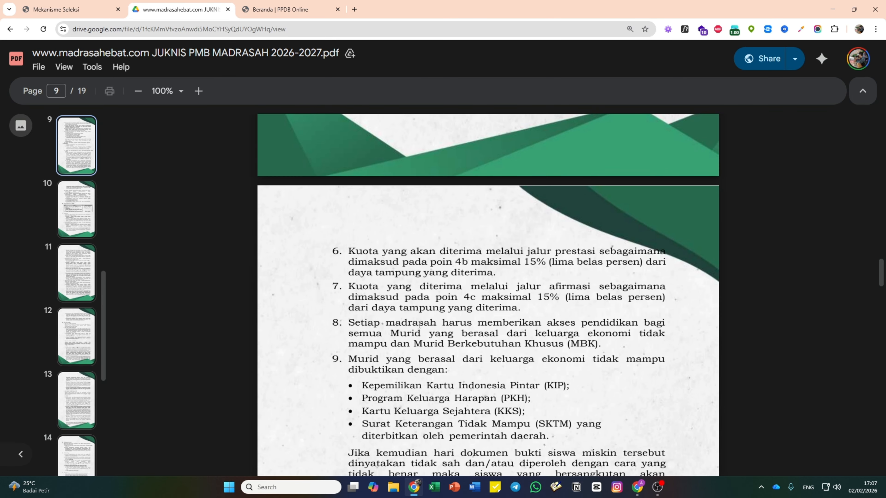
{"action": "scroll", "coordinate": [424, 296], "scroll_direction": "up", "scroll_amount": 5}
{"action": "left_click_drag", "start_coordinate": [429, 212], "coordinate": [380, 213]}
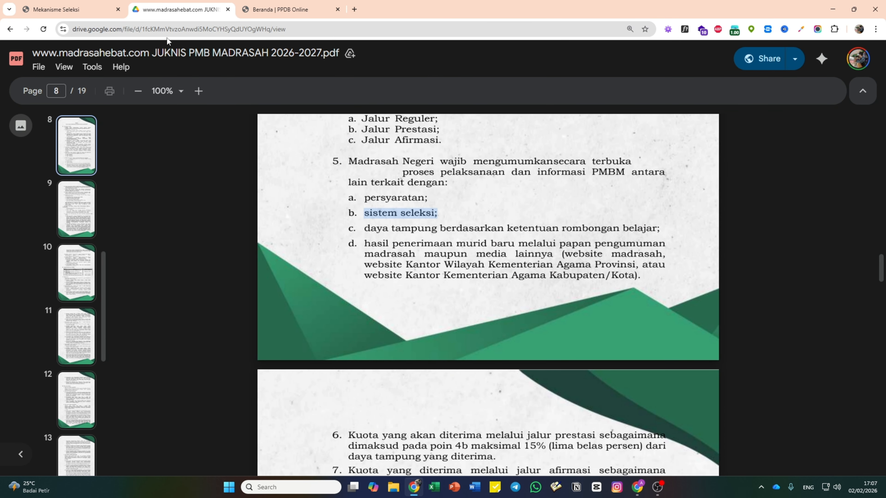
{"action": "left_click", "coordinate": [105, 8]}
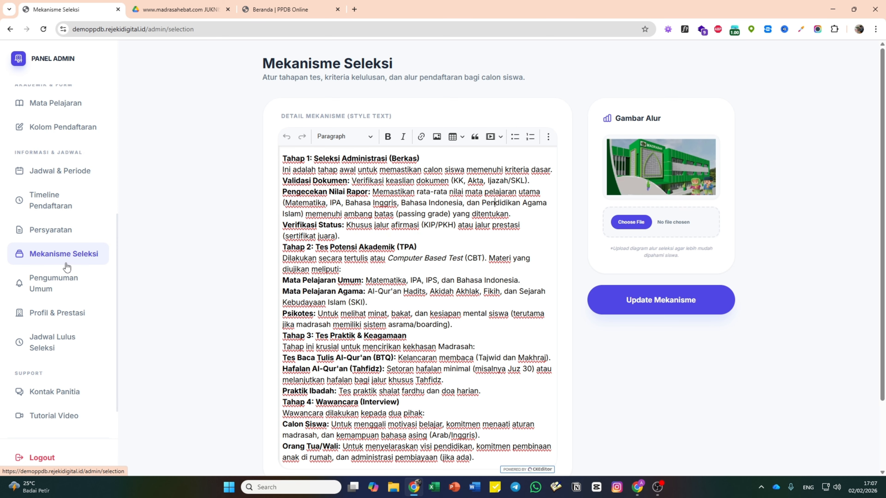
- Open the Perpanjangan Pendaftaran announcement for editing from the announcements page
{"action": "left_click", "coordinate": [69, 285]}
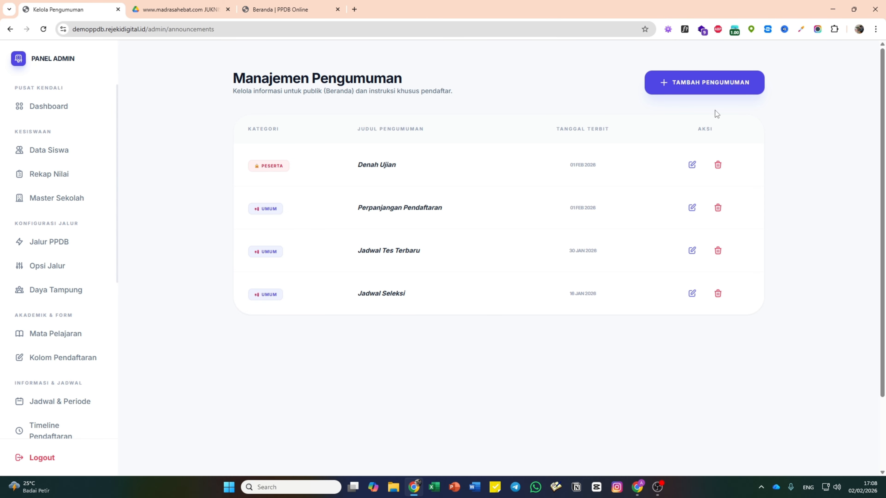
{"action": "left_click", "coordinate": [692, 207]}
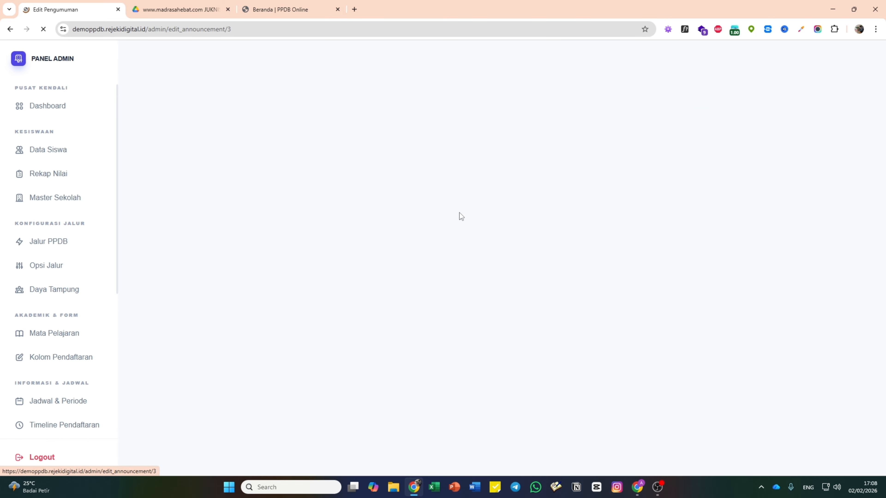
{"action": "left_click", "coordinate": [442, 258]}
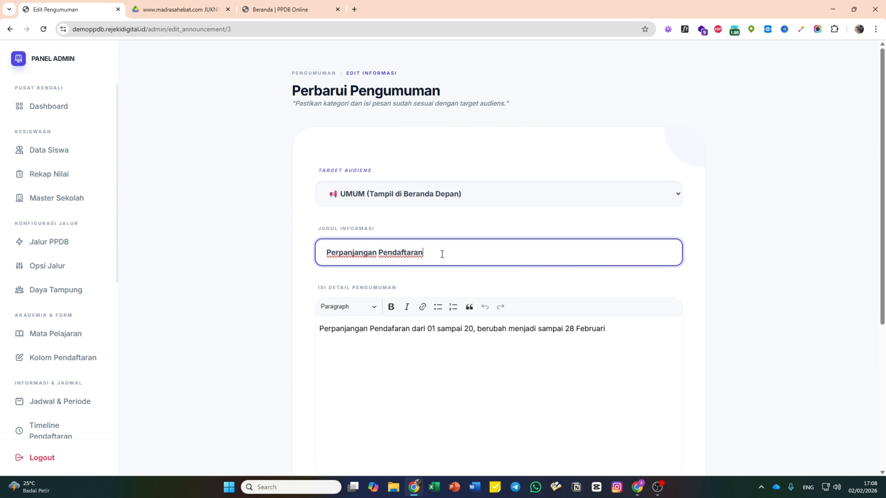
- Compare with the announcements on the public homepage, then cancel the edit back to the list
{"action": "left_click", "coordinate": [289, 10]}
{"action": "scroll", "coordinate": [395, 281], "scroll_direction": "up", "scroll_amount": 10}
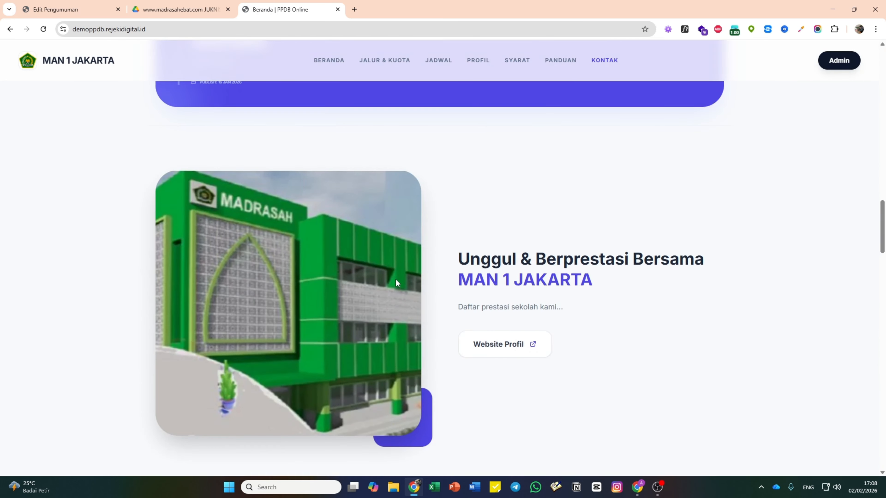
{"action": "scroll", "coordinate": [396, 282], "scroll_direction": "up", "scroll_amount": 8}
{"action": "scroll", "coordinate": [397, 281], "scroll_direction": "down", "scroll_amount": 5}
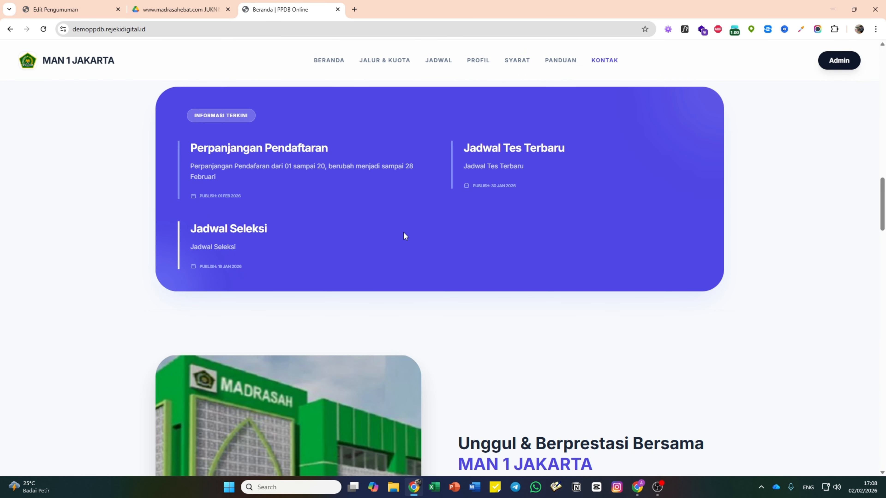
{"action": "left_click", "coordinate": [90, 4]}
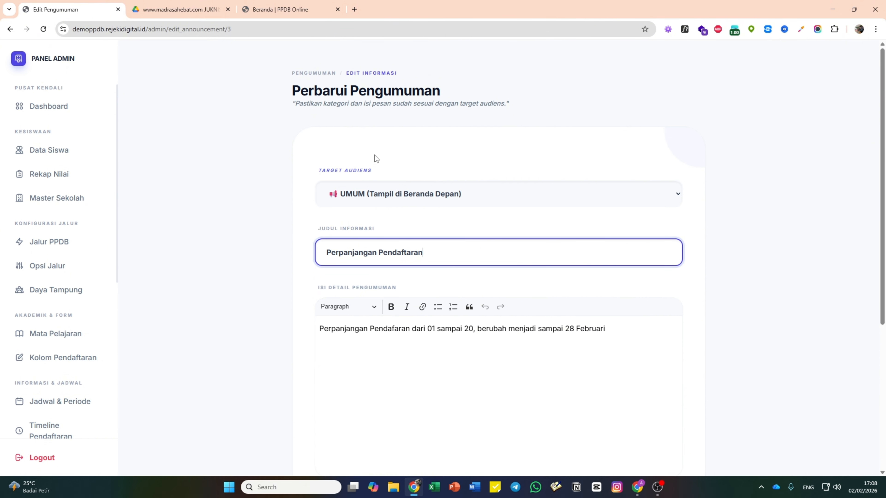
{"action": "scroll", "coordinate": [625, 258], "scroll_direction": "down", "scroll_amount": 5}
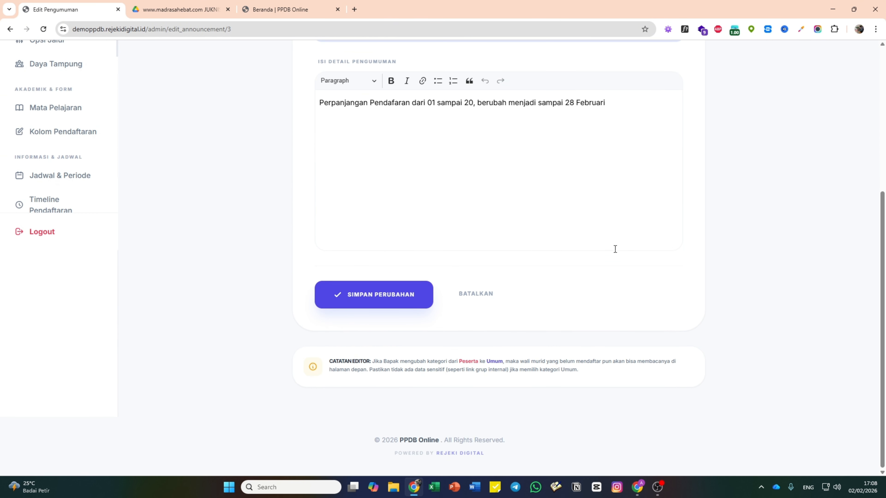
{"action": "left_click", "coordinate": [479, 299]}
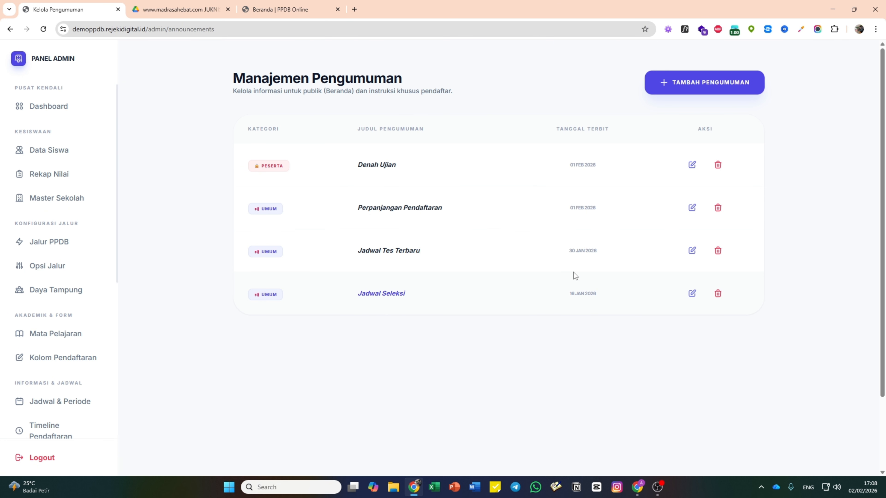
- Start a new announcement visible to PESERTA (participants) only
{"action": "left_click", "coordinate": [693, 76]}
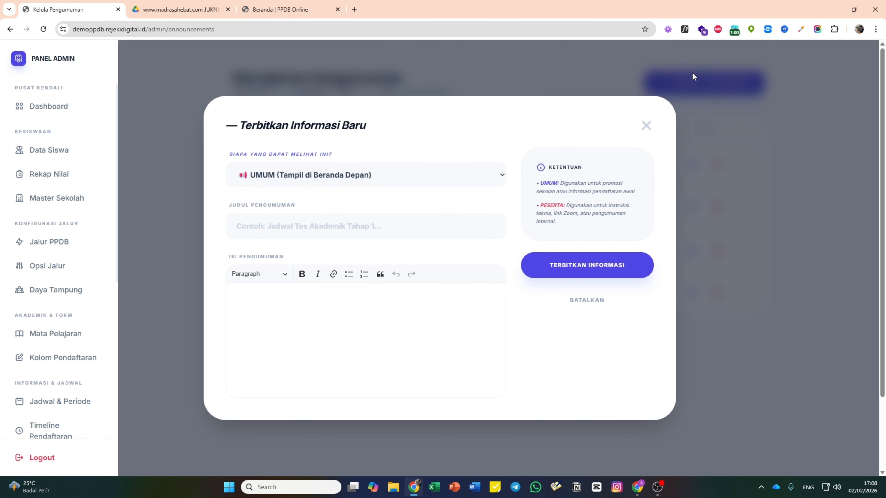
{"action": "left_click", "coordinate": [367, 174]}
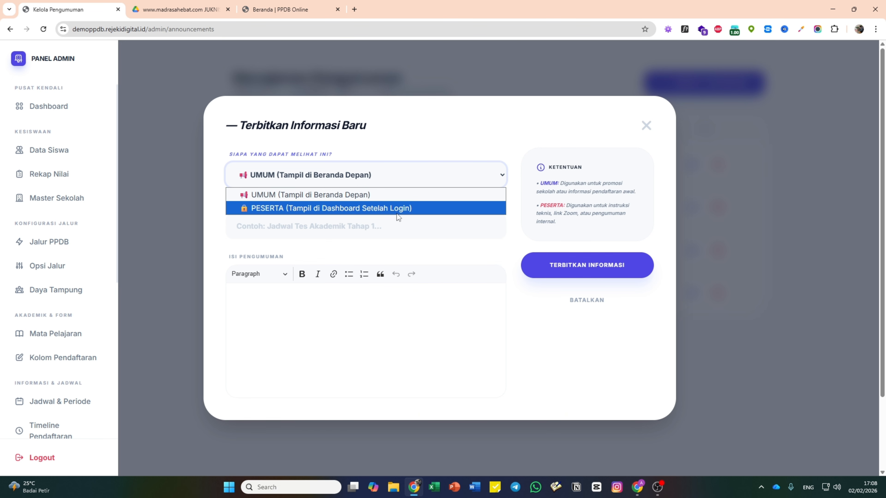
{"action": "left_click", "coordinate": [654, 124]}
{"action": "left_click", "coordinate": [725, 81]}
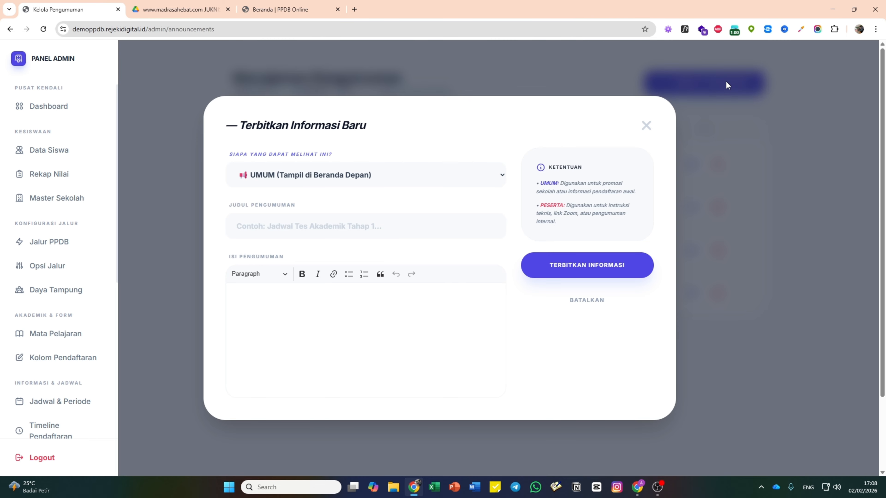
{"action": "left_click", "coordinate": [394, 174]}
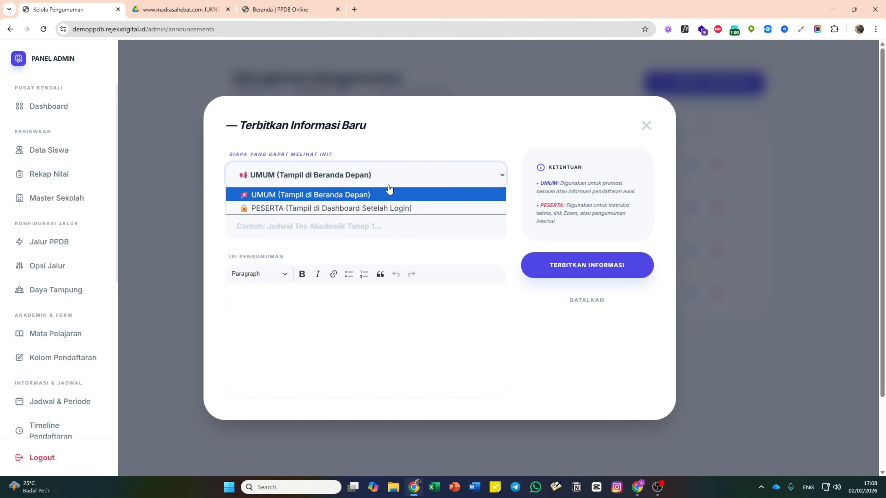
{"action": "left_click", "coordinate": [377, 208]}
- Title the announcement 'Pengumuman Pengambilan Kartu Ujian'
{"action": "left_click", "coordinate": [366, 236]}
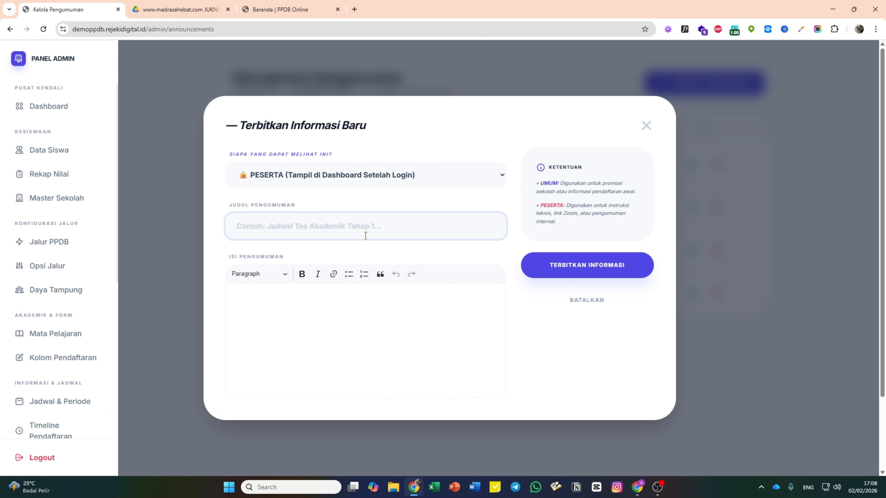
{"action": "type", "text": "Pengumuamn"}
{"action": "key", "text": "BackSpace"}
{"action": "key", "text": "BackSpace"}
{"action": "key", "text": "BackSpace"}
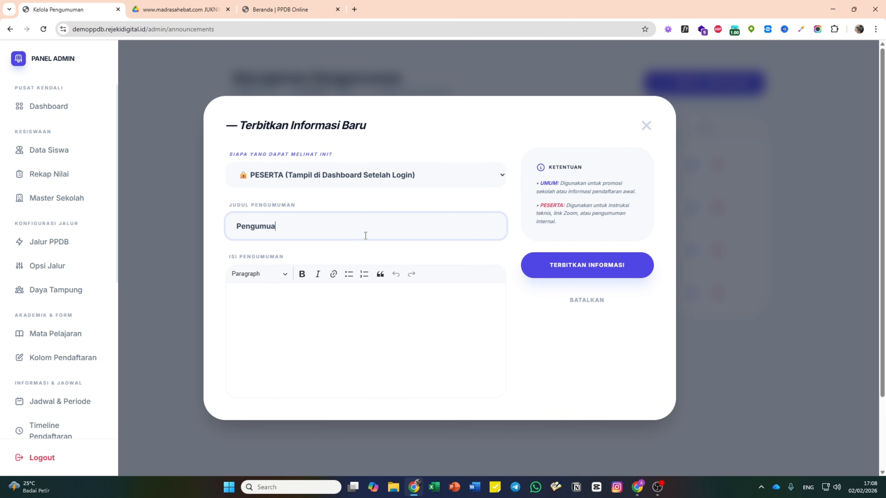
{"action": "type", "text": "man Pengai"}
{"action": "key", "text": "BackSpace"}
{"action": "type", "text": "mbilan kart"}
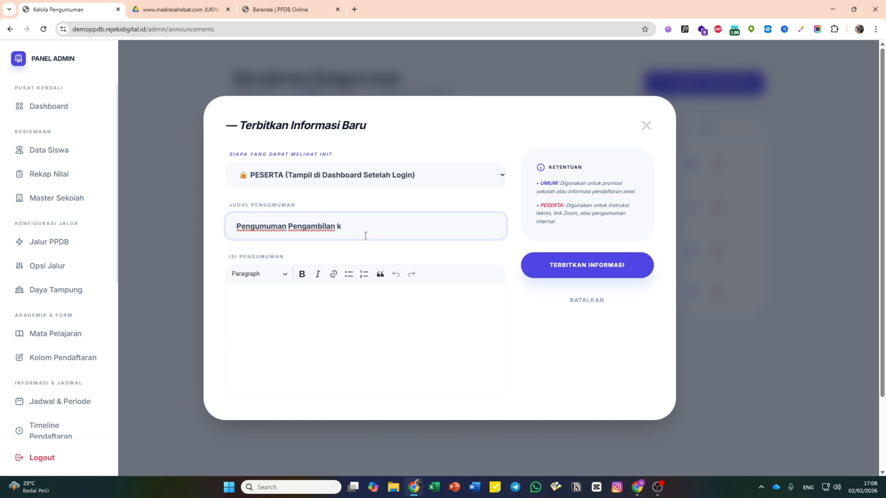
{"action": "key", "text": "BackSpace"}
{"action": "type", "text": "Kartu Ujian"}
- Copy the title into the announcement body and publish it
{"action": "key", "text": "ctrl+a"}
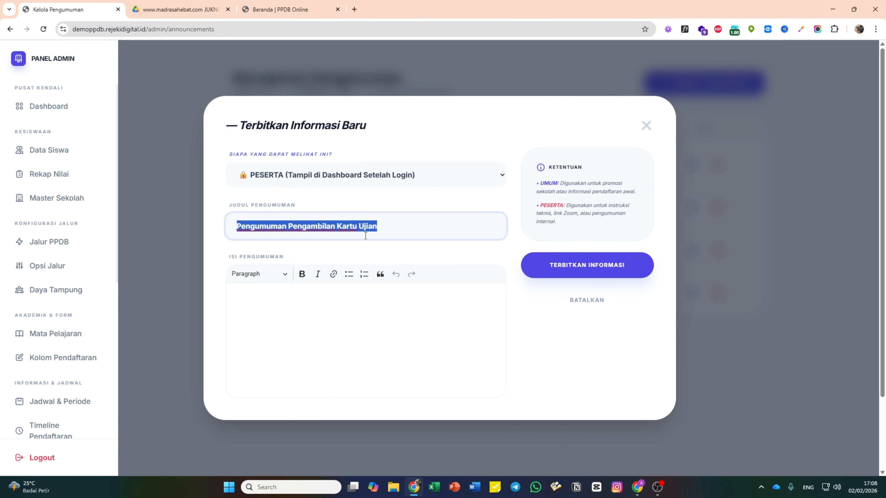
{"action": "key", "text": "ctrl+c"}
{"action": "left_click", "coordinate": [413, 326]}
{"action": "key", "text": "ctrl+v"}
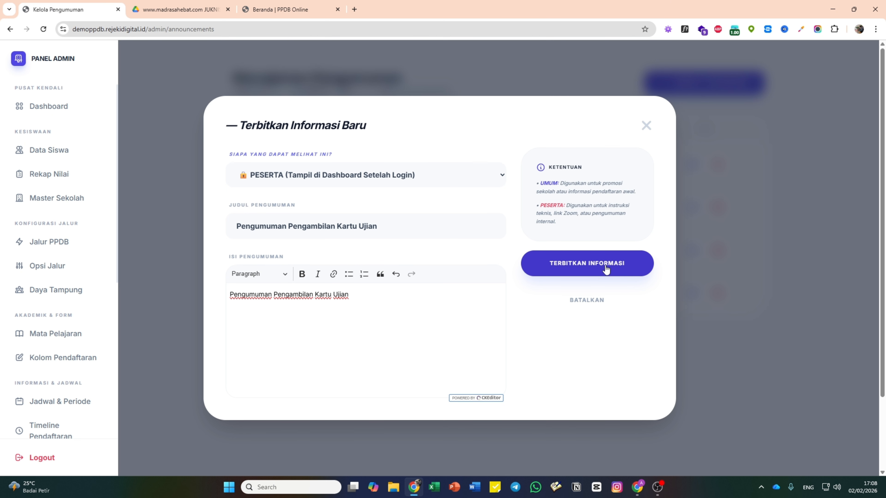
{"action": "left_click", "coordinate": [605, 269]}
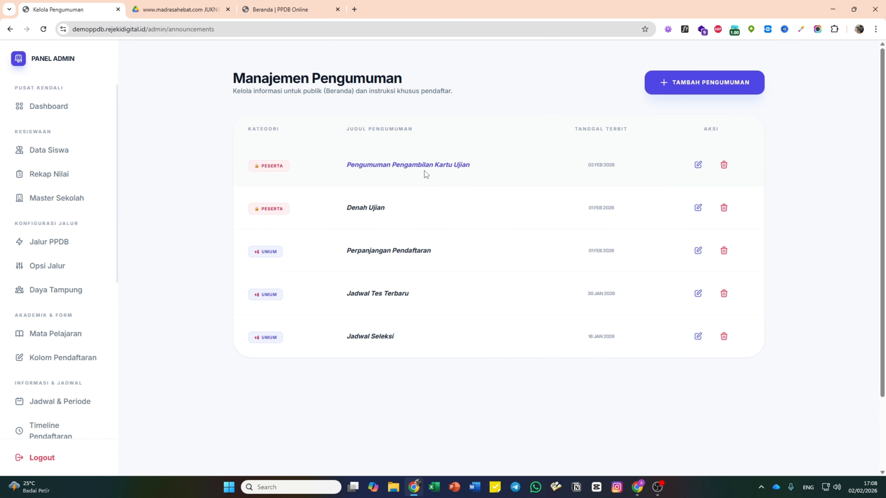
- Check the public homepage, then review the updated list of five announcements
{"action": "left_click", "coordinate": [292, 8]}
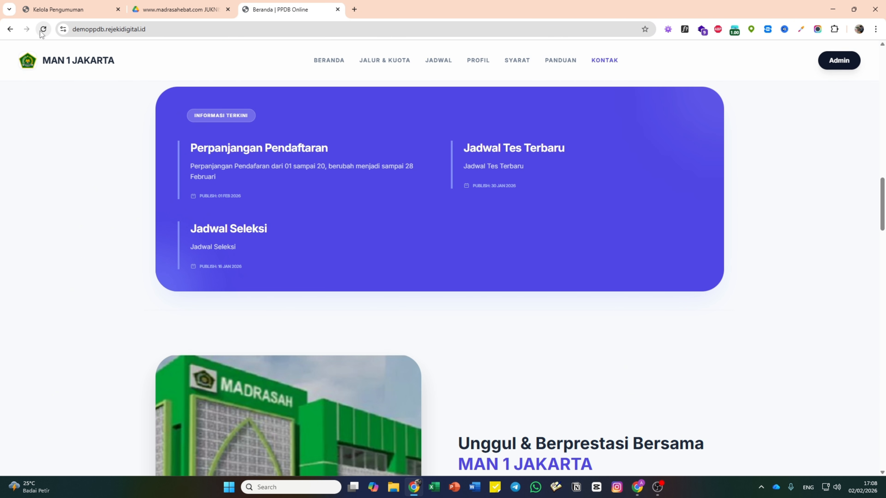
{"action": "left_click", "coordinate": [70, 9]}
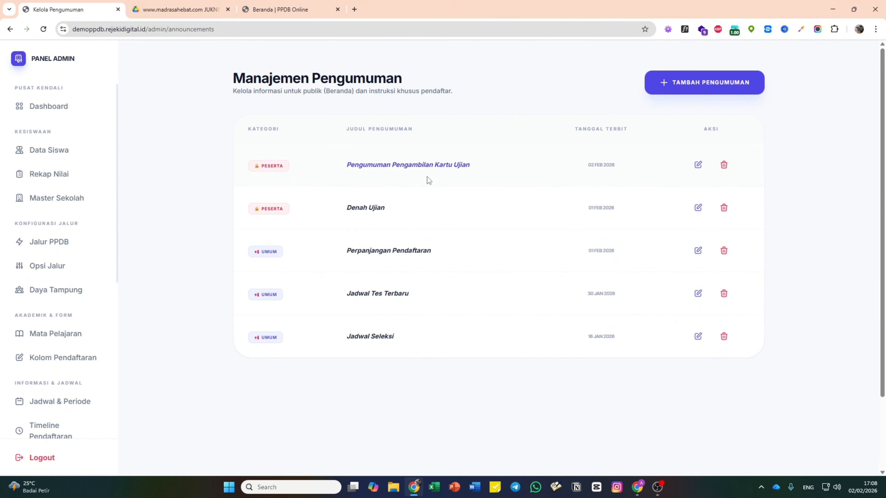
{"action": "left_click", "coordinate": [286, 10]}
{"action": "left_click", "coordinate": [87, 9]}
{"action": "scroll", "coordinate": [70, 277], "scroll_direction": "down", "scroll_amount": 3}
{"action": "scroll", "coordinate": [70, 278], "scroll_direction": "down", "scroll_amount": 3}
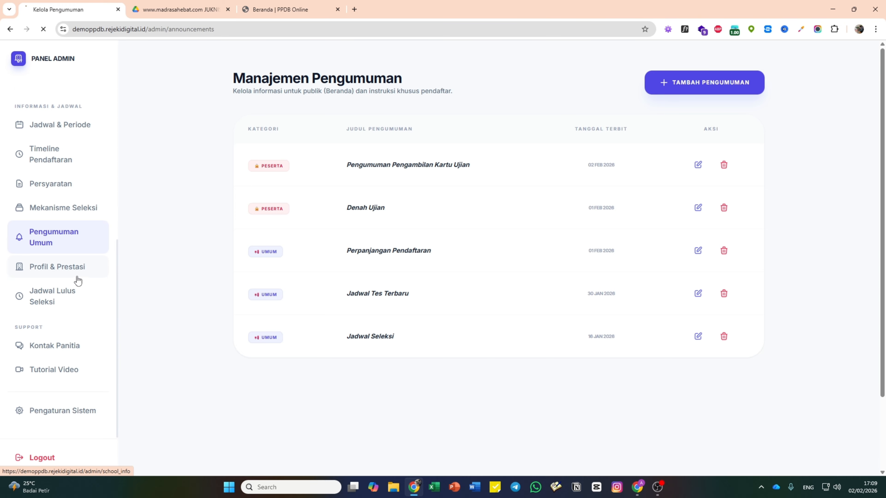
- Open Profil & Prestasi, compare with the guidelines PDF and public homepage, then review its website link and achievements
{"action": "left_click", "coordinate": [78, 281]}
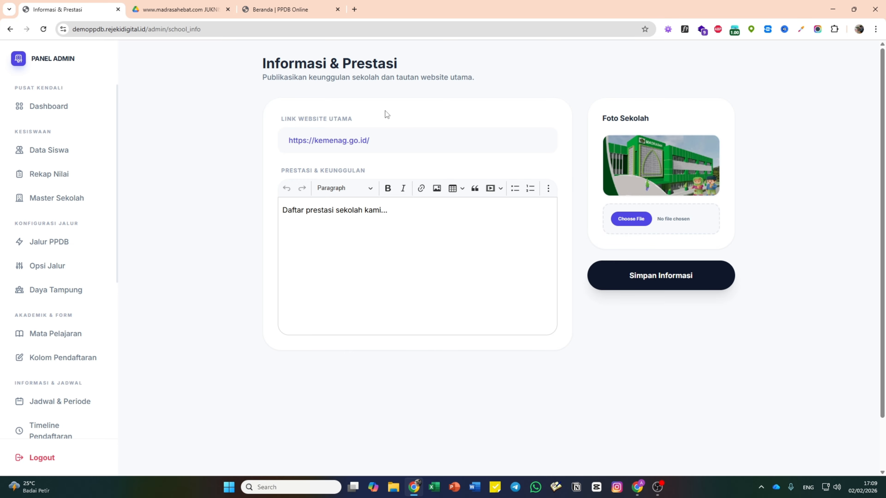
{"action": "left_click", "coordinate": [204, 7]}
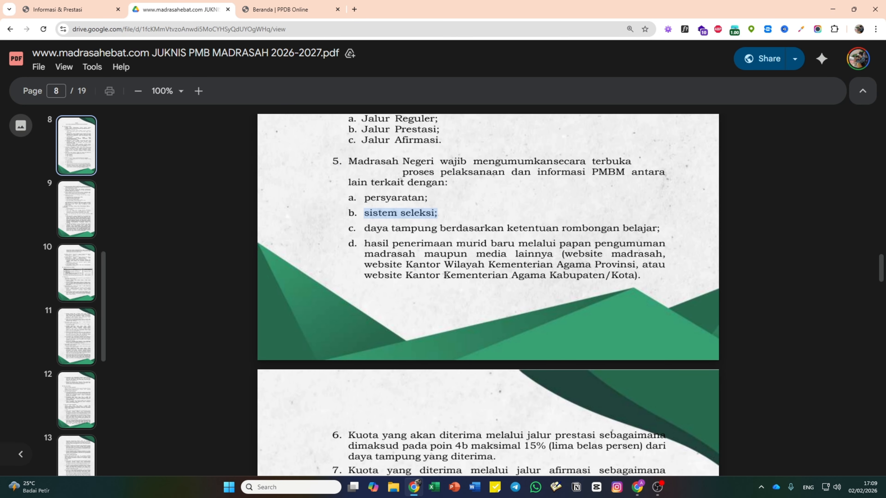
{"action": "left_click", "coordinate": [307, 10]}
{"action": "scroll", "coordinate": [371, 274], "scroll_direction": "up", "scroll_amount": 15}
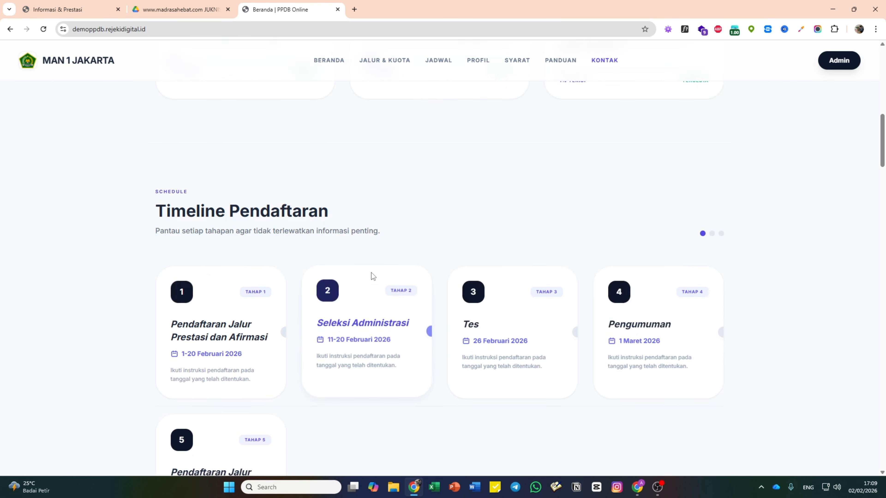
{"action": "scroll", "coordinate": [371, 274], "scroll_direction": "down", "scroll_amount": 10}
{"action": "scroll", "coordinate": [372, 268], "scroll_direction": "down", "scroll_amount": 10}
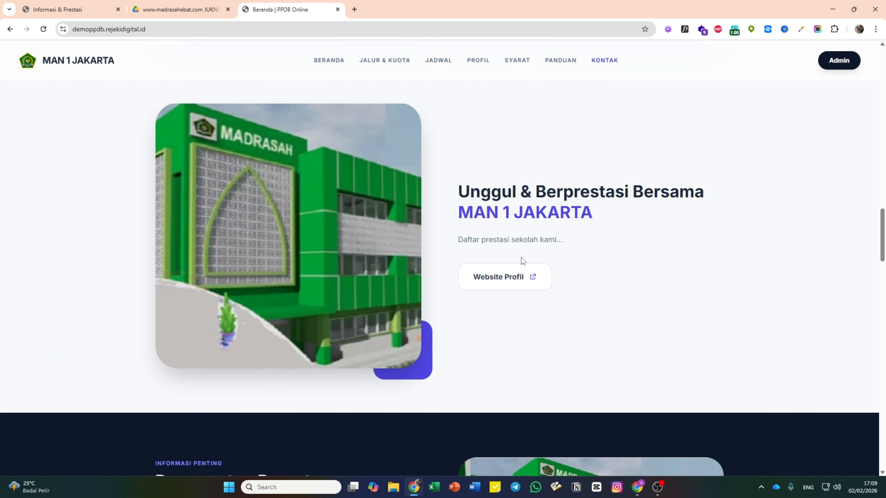
{"action": "scroll", "coordinate": [521, 258], "scroll_direction": "up", "scroll_amount": 1}
{"action": "left_click", "coordinate": [70, 10]}
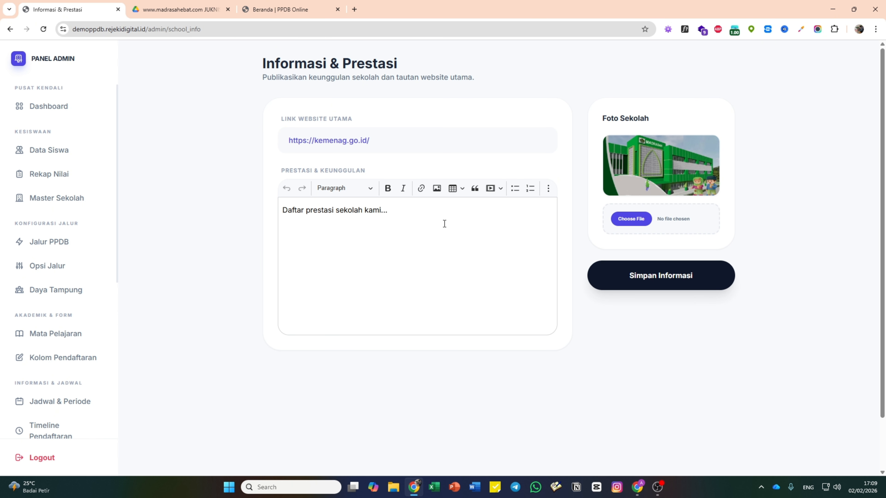
{"action": "scroll", "coordinate": [98, 232], "scroll_direction": "down", "scroll_amount": 8}
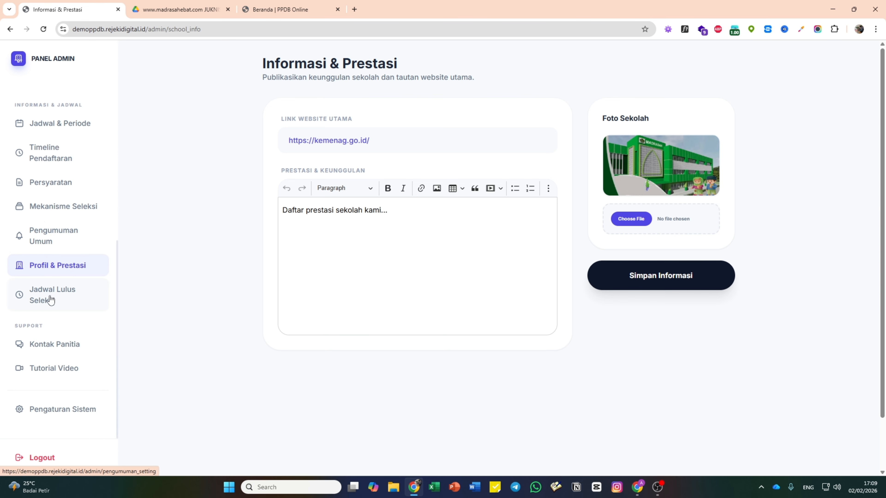
- Open Jadwal Lulus Seleksi to view the 18/02/2026 16:00 announcement time
{"action": "left_click", "coordinate": [71, 300]}
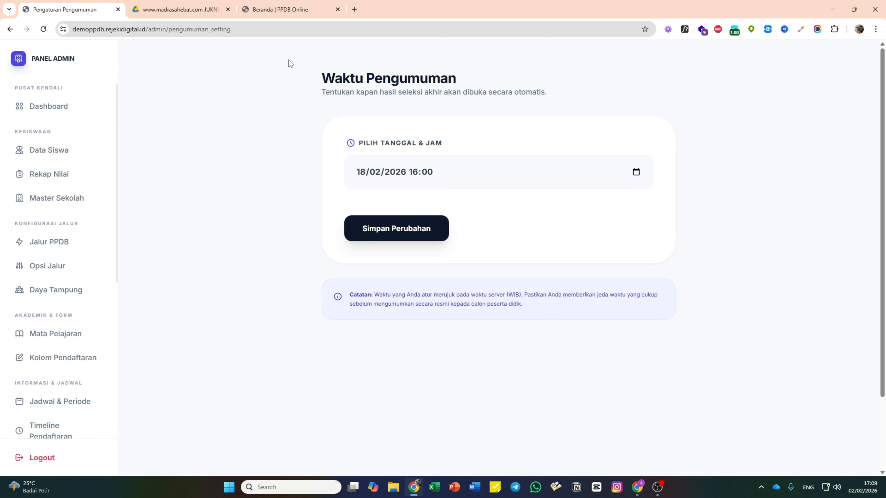
- In Data Siswa, mark the newest registrant LOLOS berkas with result LULUS SELEKSI
{"action": "left_click", "coordinate": [73, 155]}
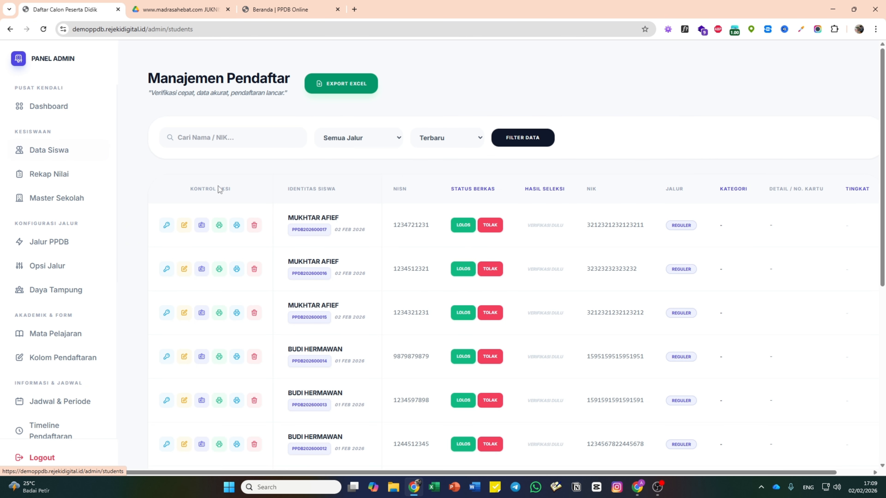
{"action": "scroll", "coordinate": [244, 188], "scroll_direction": "down", "scroll_amount": 4}
{"action": "scroll", "coordinate": [267, 185], "scroll_direction": "up", "scroll_amount": 3}
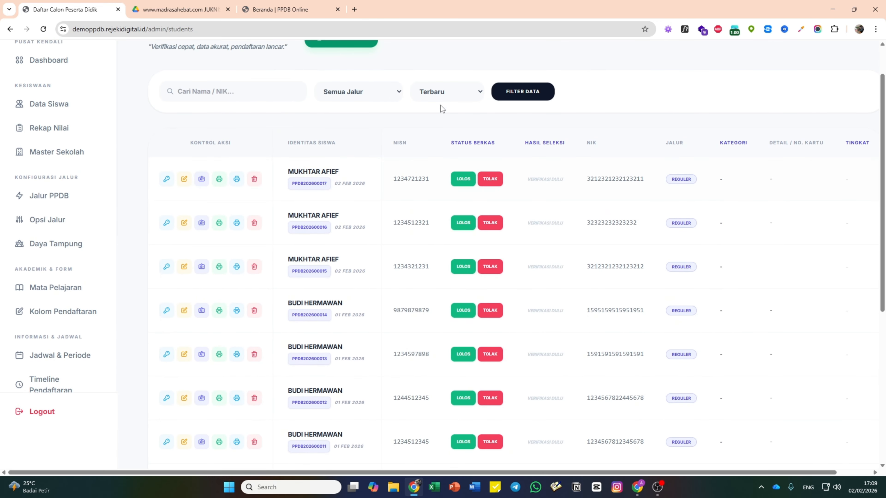
{"action": "scroll", "coordinate": [459, 192], "scroll_direction": "down", "scroll_amount": 8}
{"action": "scroll", "coordinate": [458, 192], "scroll_direction": "up", "scroll_amount": 8}
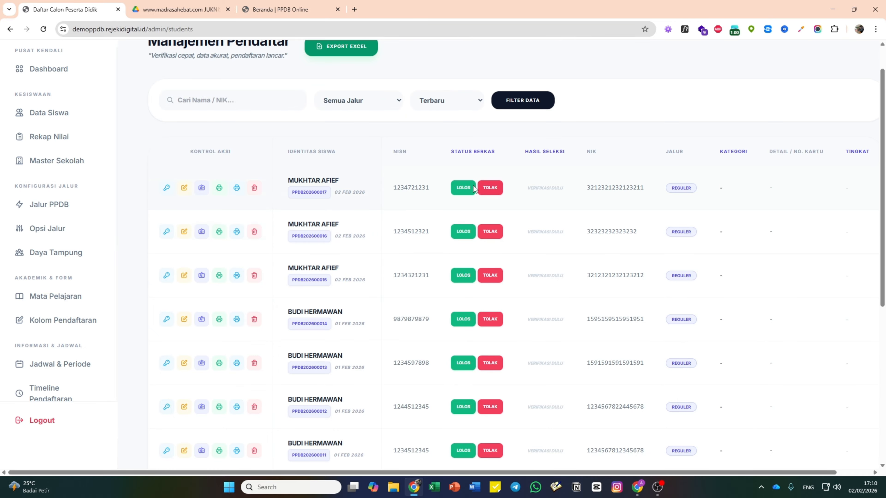
{"action": "scroll", "coordinate": [463, 252], "scroll_direction": "down", "scroll_amount": 5}
{"action": "scroll", "coordinate": [465, 250], "scroll_direction": "up", "scroll_amount": 5}
{"action": "left_click", "coordinate": [464, 189]}
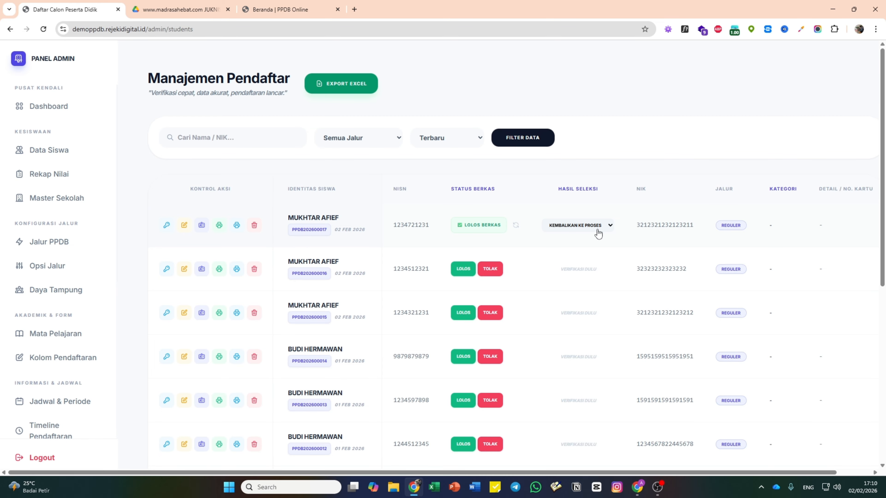
{"action": "left_click", "coordinate": [598, 231]}
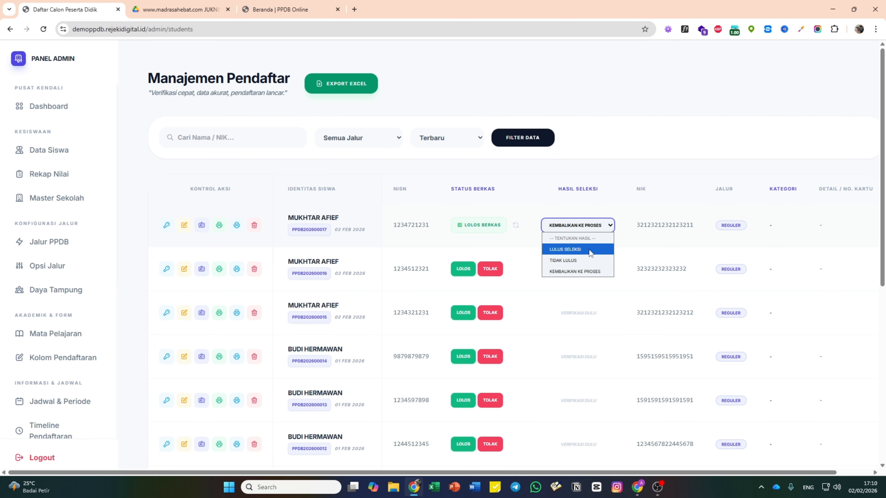
{"action": "left_click", "coordinate": [589, 249]}
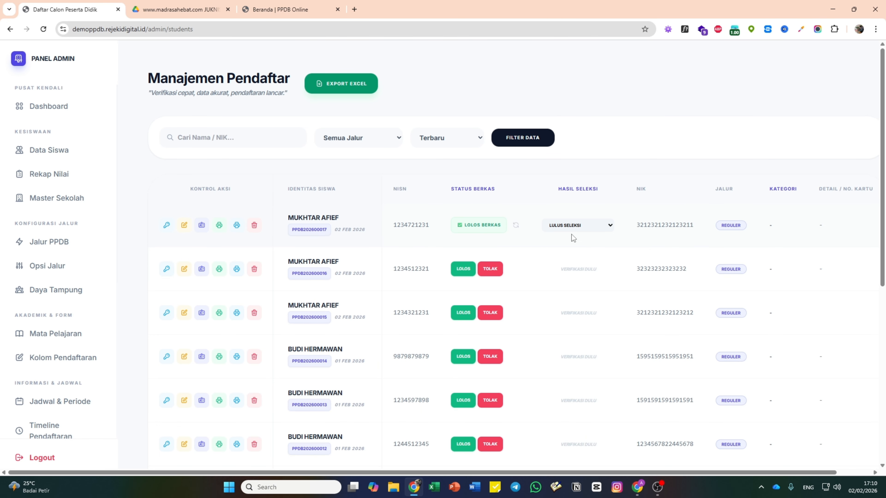
- Check the public homepage, then go back to the Jadwal Lulus Seleksi page
{"action": "left_click", "coordinate": [289, 9]}
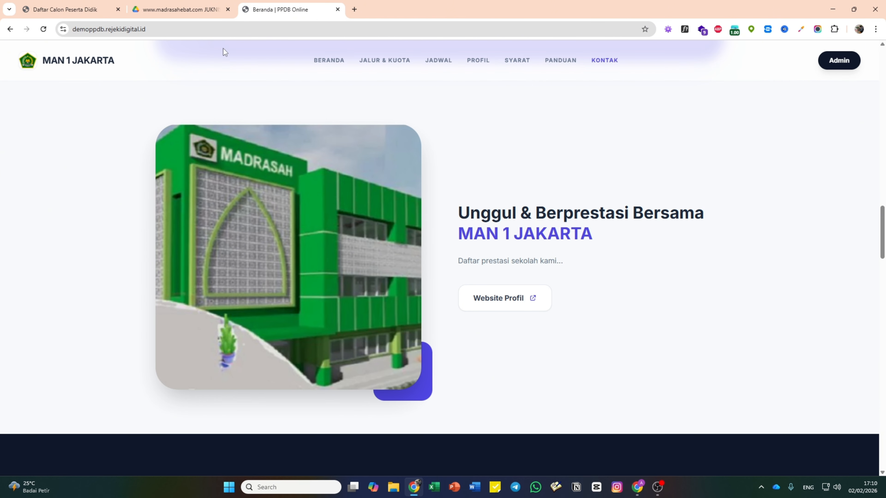
{"action": "left_click", "coordinate": [68, 9]}
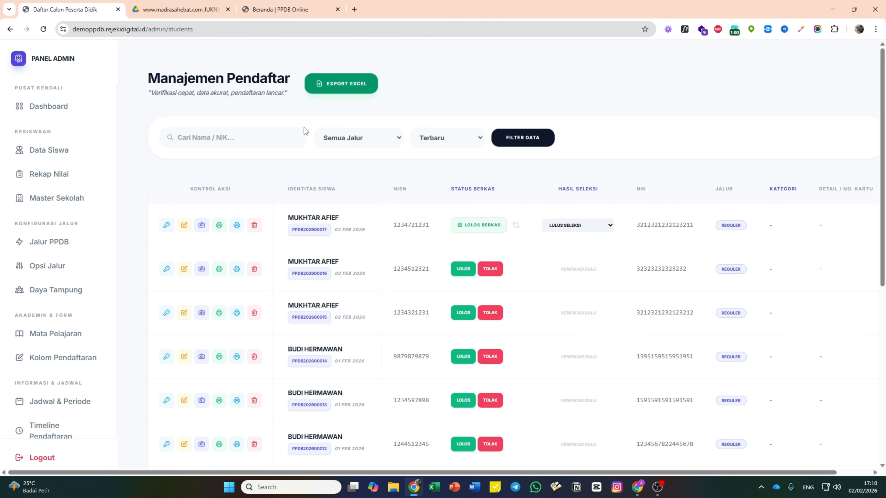
{"action": "scroll", "coordinate": [128, 266], "scroll_direction": "down", "scroll_amount": 4}
{"action": "scroll", "coordinate": [70, 255], "scroll_direction": "down", "scroll_amount": 6}
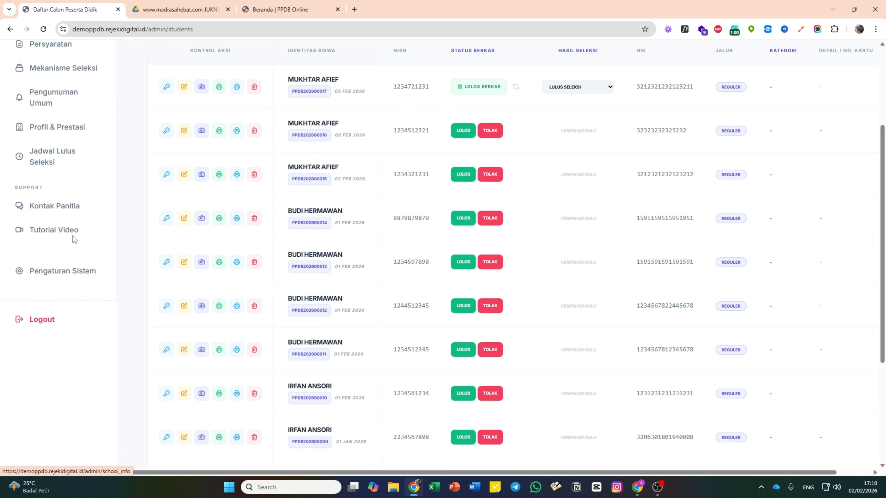
{"action": "left_click", "coordinate": [74, 158]}
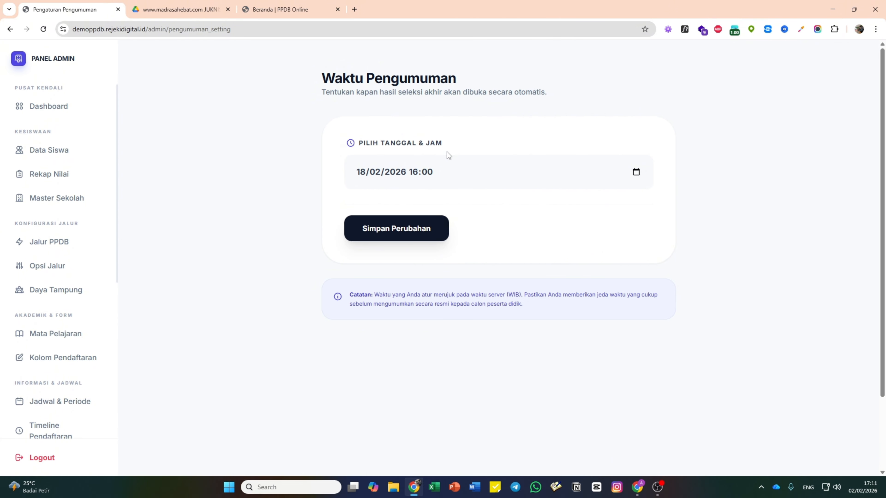
- Open Data Siswa to show the list of registered students
{"action": "scroll", "coordinate": [75, 257], "scroll_direction": "down", "scroll_amount": 7}
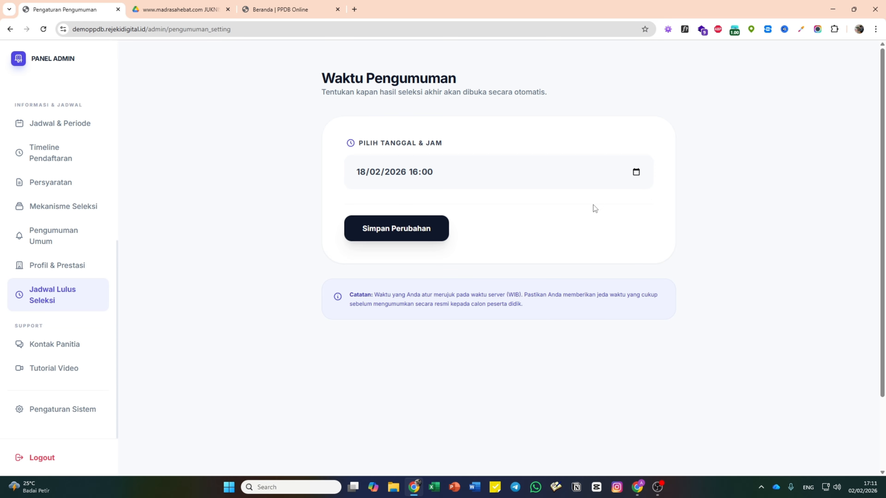
{"action": "scroll", "coordinate": [62, 238], "scroll_direction": "up", "scroll_amount": 7}
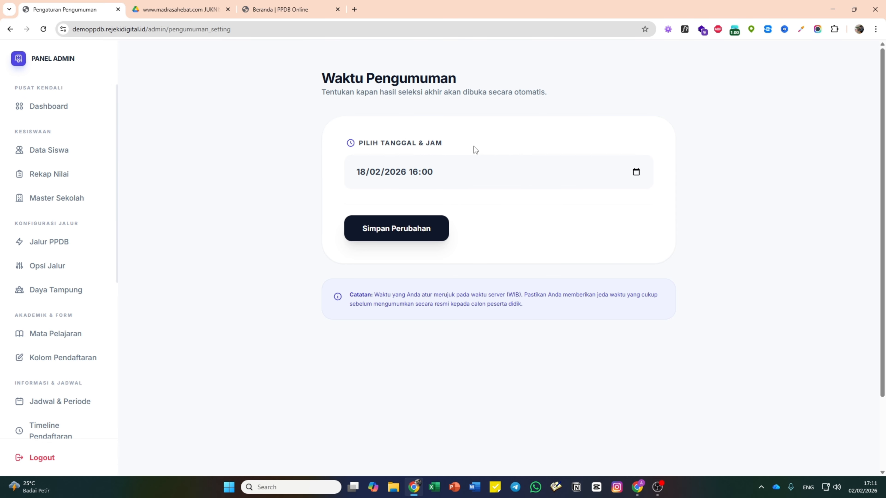
{"action": "scroll", "coordinate": [90, 255], "scroll_direction": "down", "scroll_amount": 8}
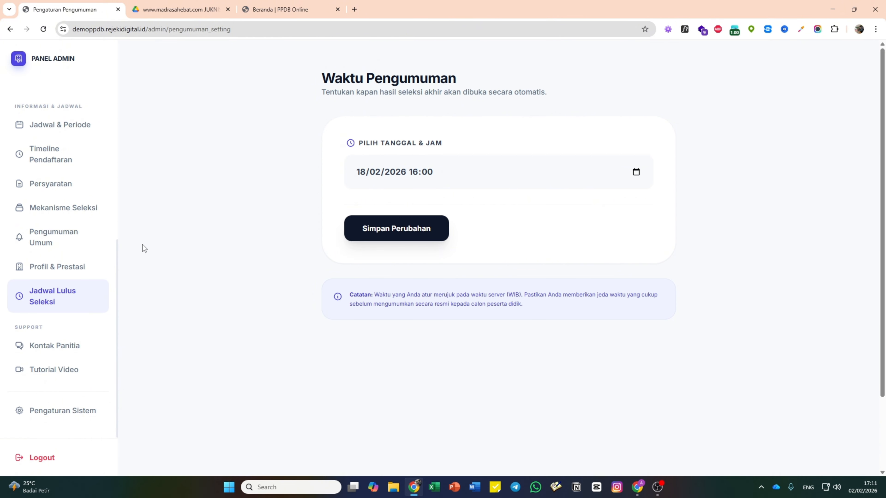
{"action": "scroll", "coordinate": [106, 258], "scroll_direction": "up", "scroll_amount": 8}
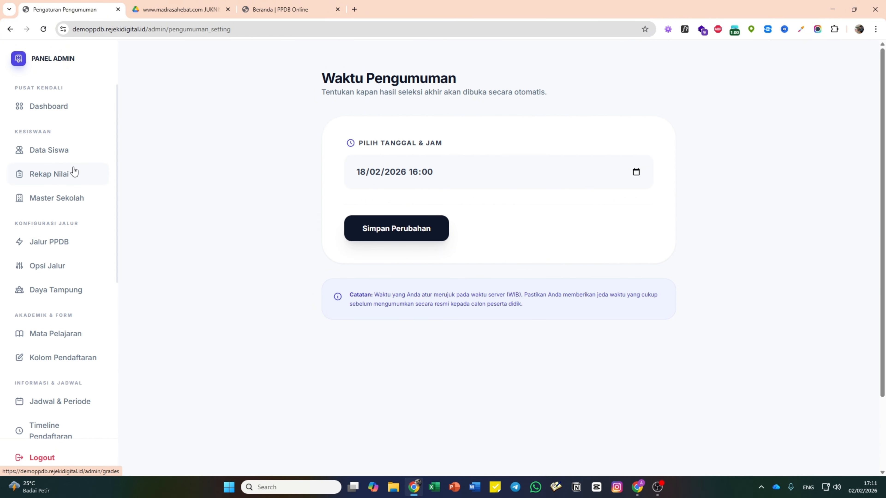
{"action": "left_click", "coordinate": [77, 157]}
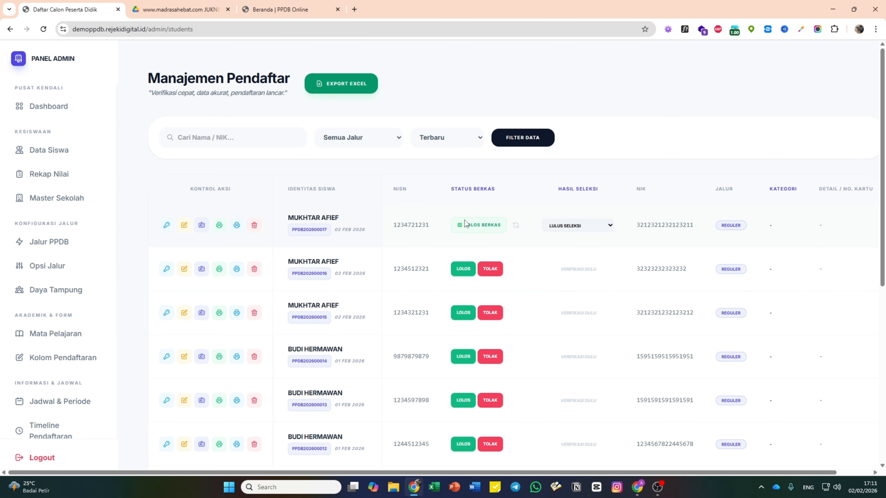
- Scroll through the student table, then go to the Kontak Panitia page
{"action": "scroll", "coordinate": [523, 258], "scroll_direction": "down", "scroll_amount": 5}
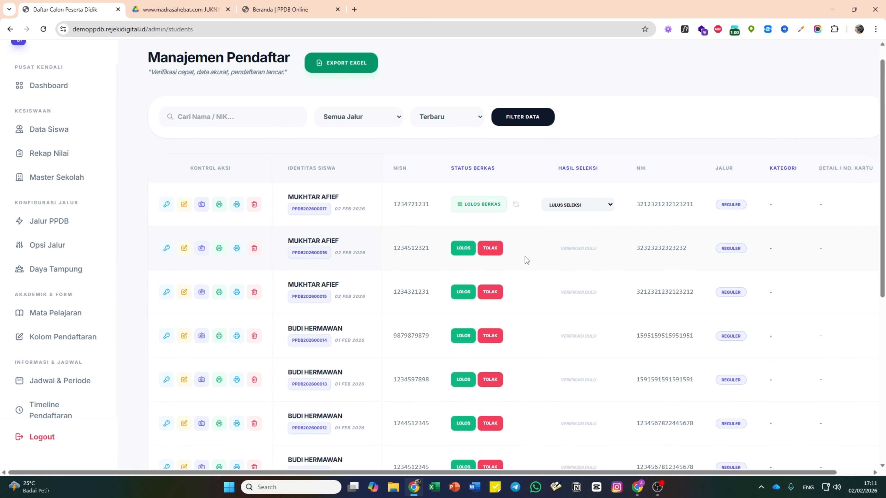
{"action": "scroll", "coordinate": [517, 252], "scroll_direction": "down", "scroll_amount": 4}
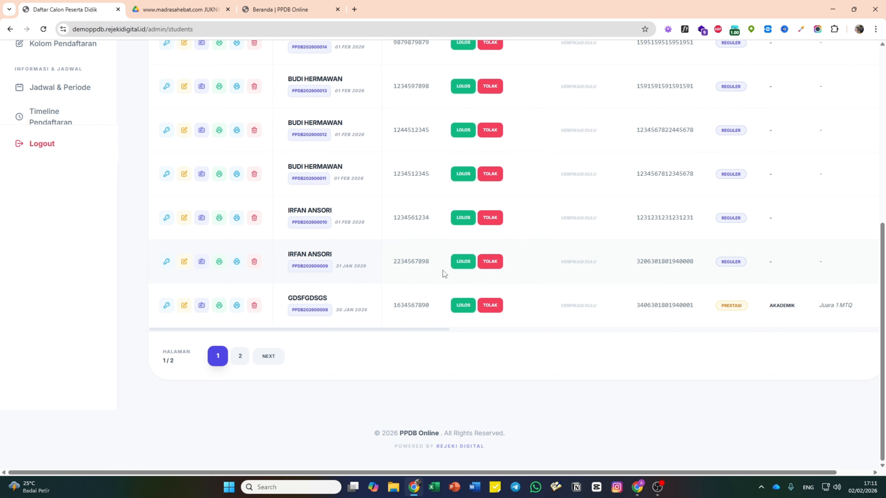
{"action": "scroll", "coordinate": [442, 271], "scroll_direction": "up", "scroll_amount": 6}
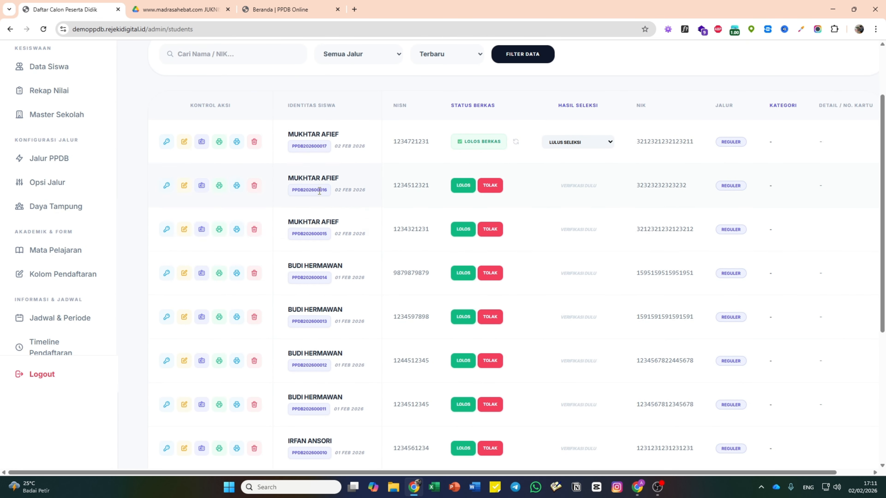
{"action": "scroll", "coordinate": [91, 114], "scroll_direction": "up", "scroll_amount": 2}
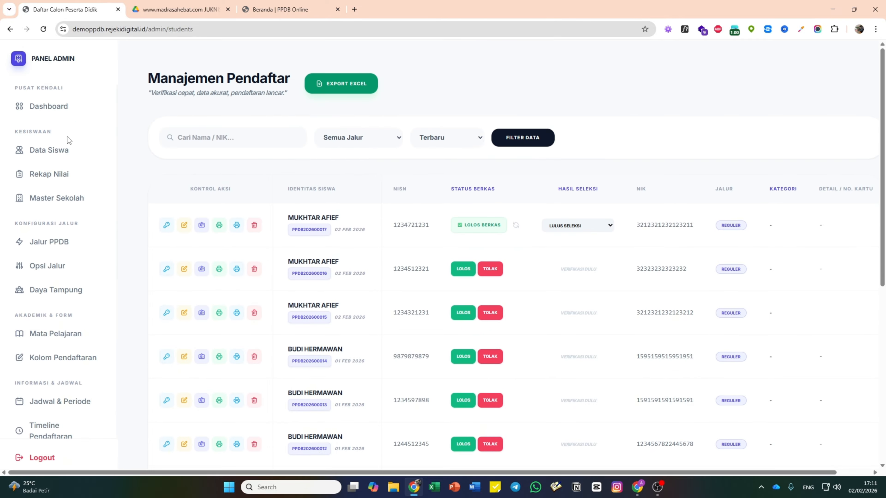
{"action": "scroll", "coordinate": [78, 293], "scroll_direction": "down", "scroll_amount": 7}
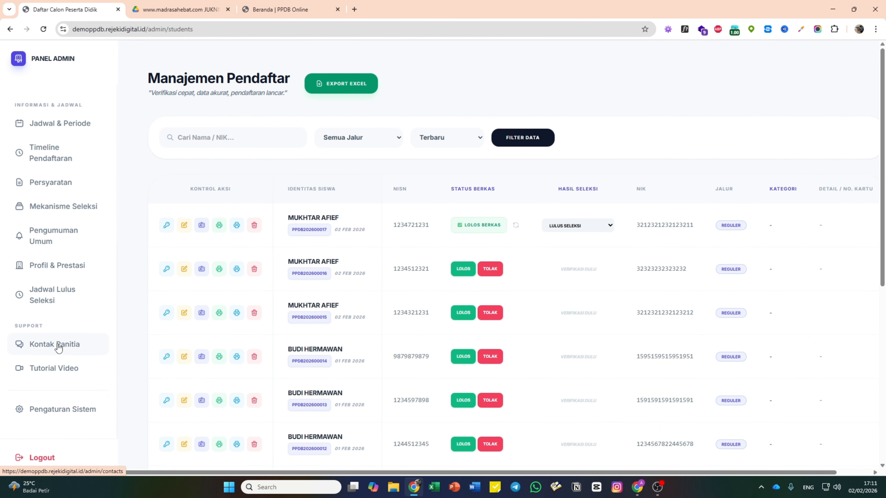
{"action": "left_click", "coordinate": [61, 351]}
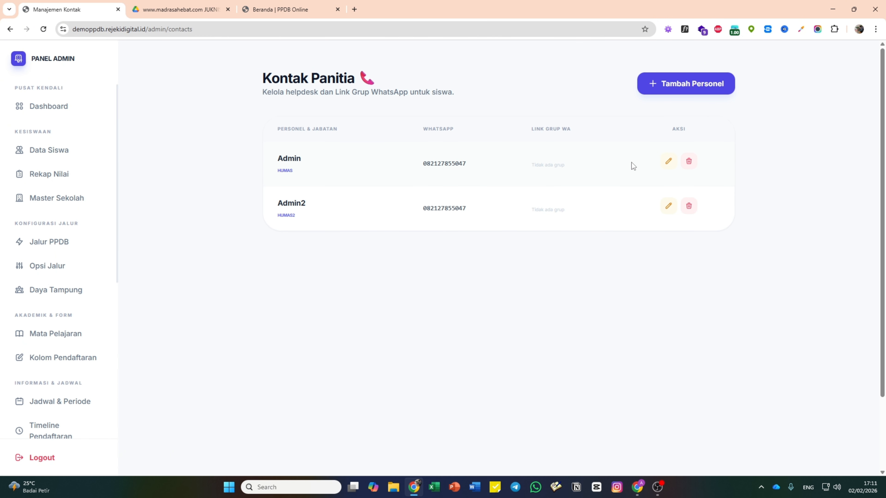
- Open the first contact's edit form twice, clicking the WhatsApp group link field, and cancel
{"action": "left_click", "coordinate": [670, 162]}
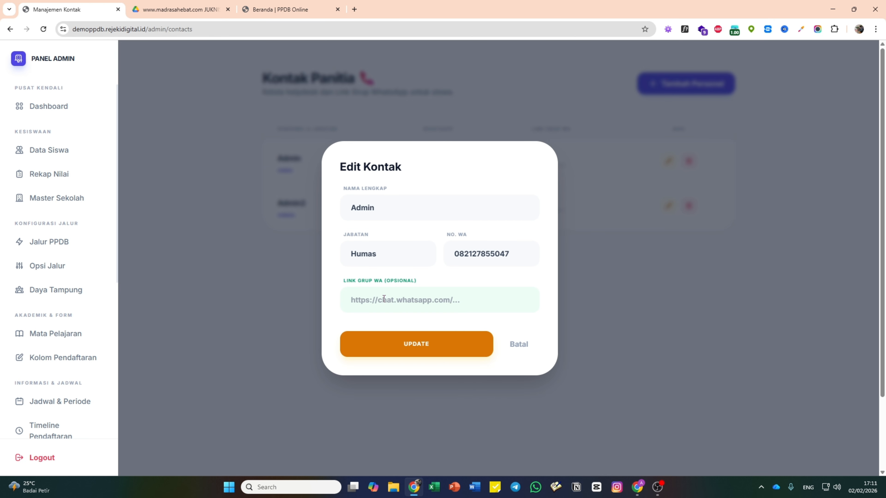
{"action": "left_click", "coordinate": [374, 302]}
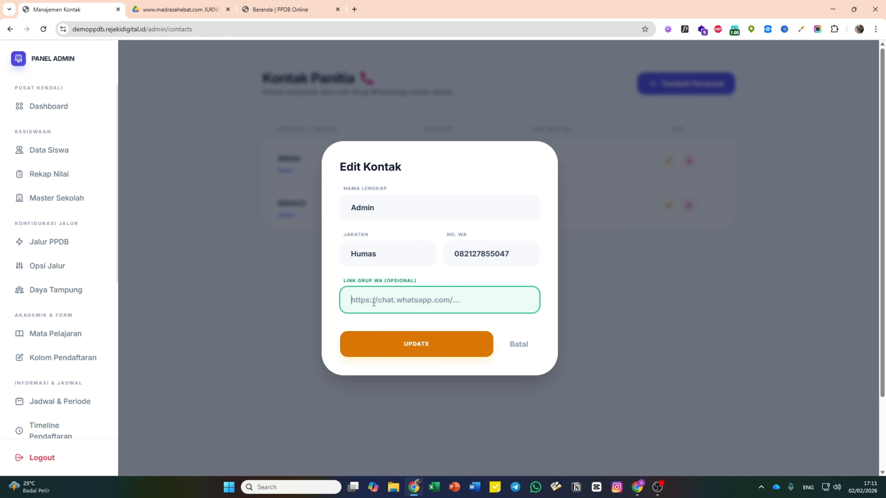
{"action": "left_click", "coordinate": [520, 345]}
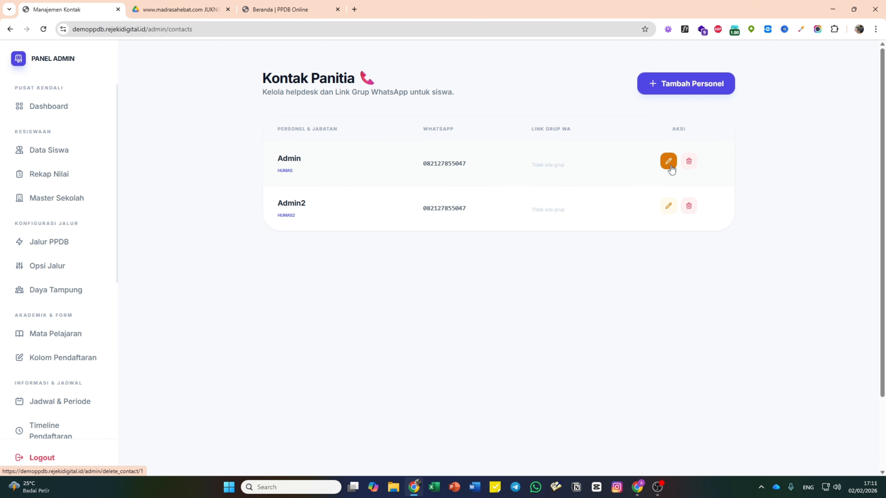
{"action": "left_click", "coordinate": [669, 162]}
{"action": "left_click", "coordinate": [402, 303]}
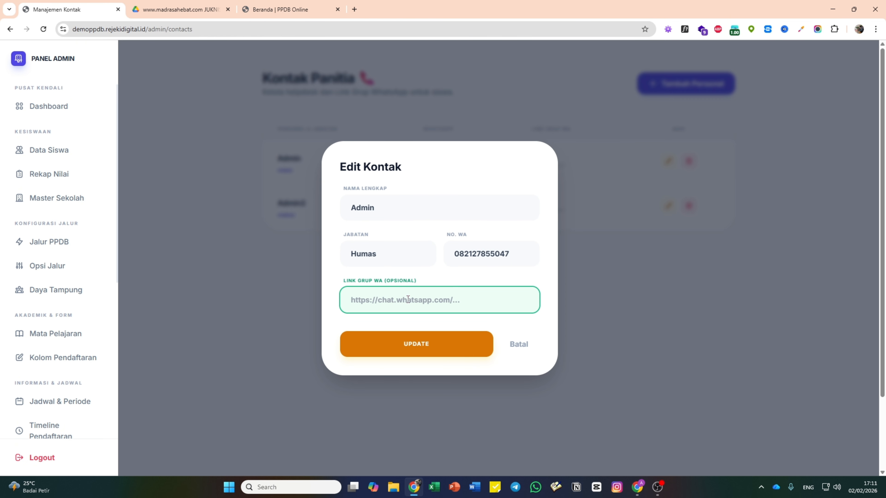
{"action": "left_click", "coordinate": [519, 345]}
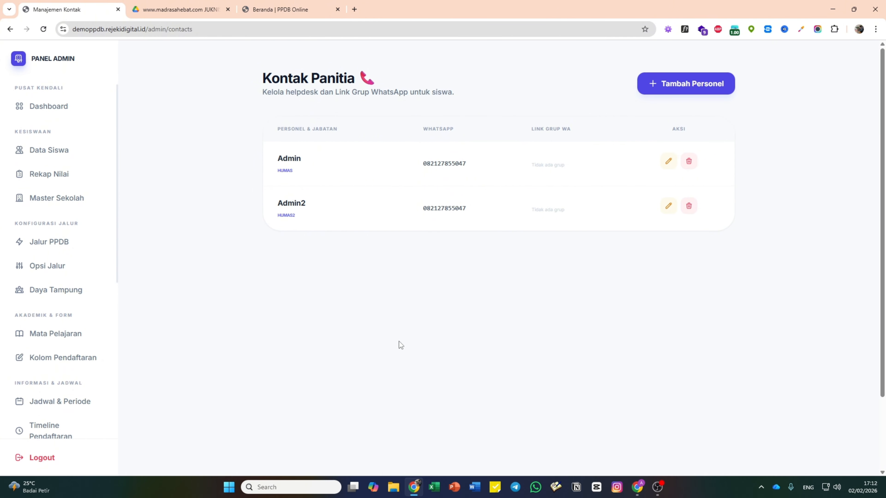
- Reopen the first contact's form, select the WhatsApp number's last digit, and close without saving
{"action": "left_click", "coordinate": [667, 162]}
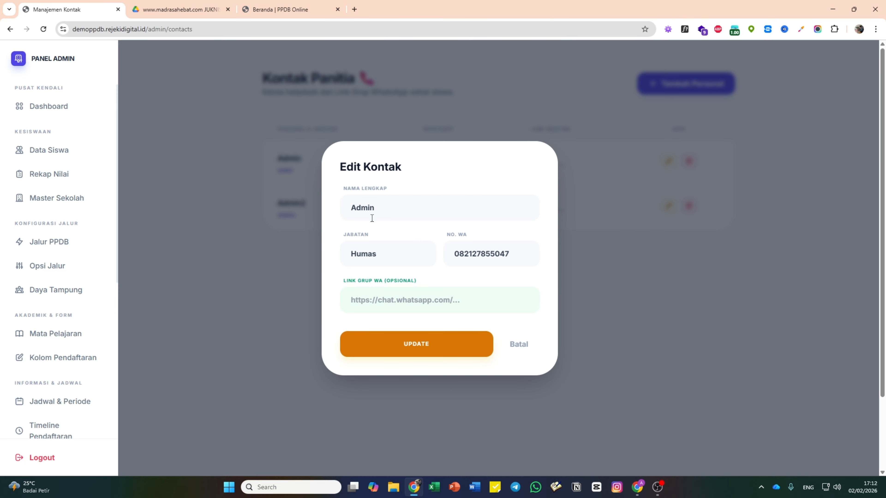
{"action": "left_click_drag", "start_coordinate": [507, 254], "coordinate": [510, 254]}
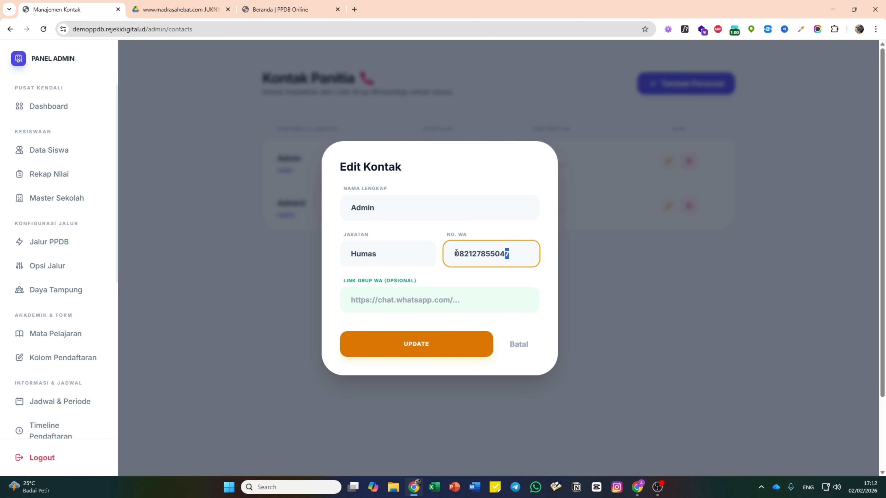
{"action": "left_click", "coordinate": [521, 256]}
{"action": "left_click", "coordinate": [524, 345]}
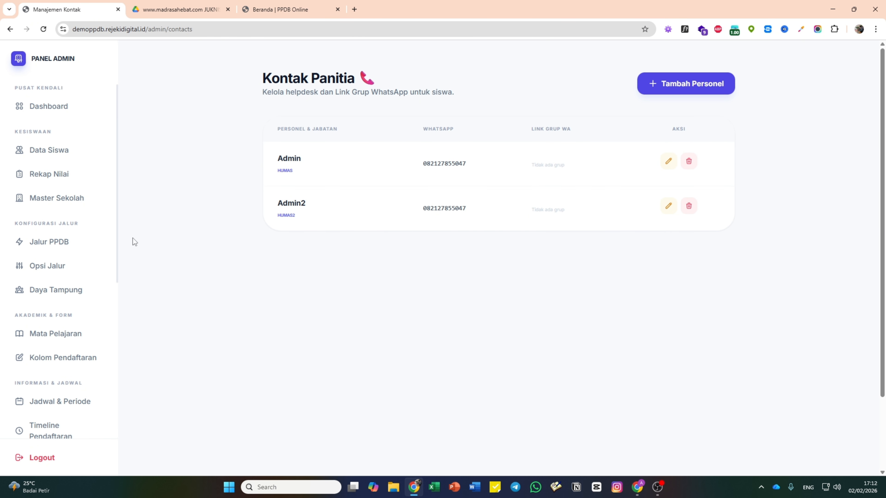
{"action": "scroll", "coordinate": [57, 306], "scroll_direction": "down", "scroll_amount": 6}
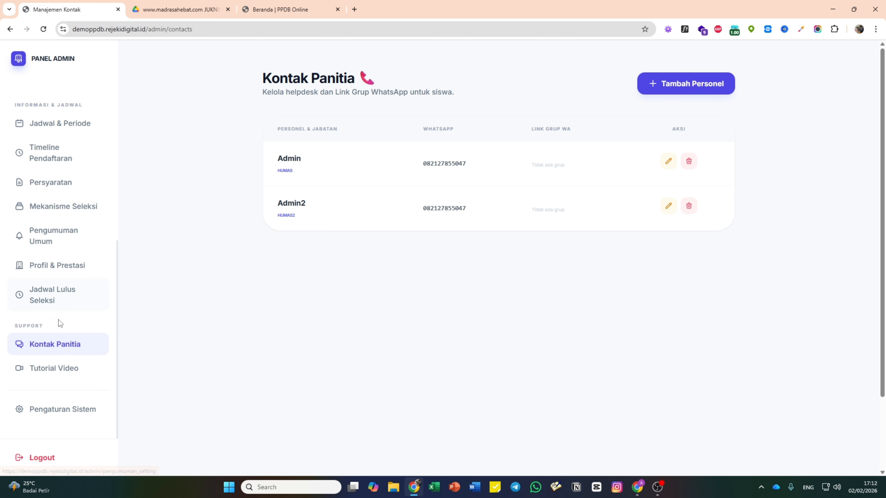
- View Tutorial Video, cancel the Tambah Video form, and return to Data Siswa
{"action": "left_click", "coordinate": [65, 371]}
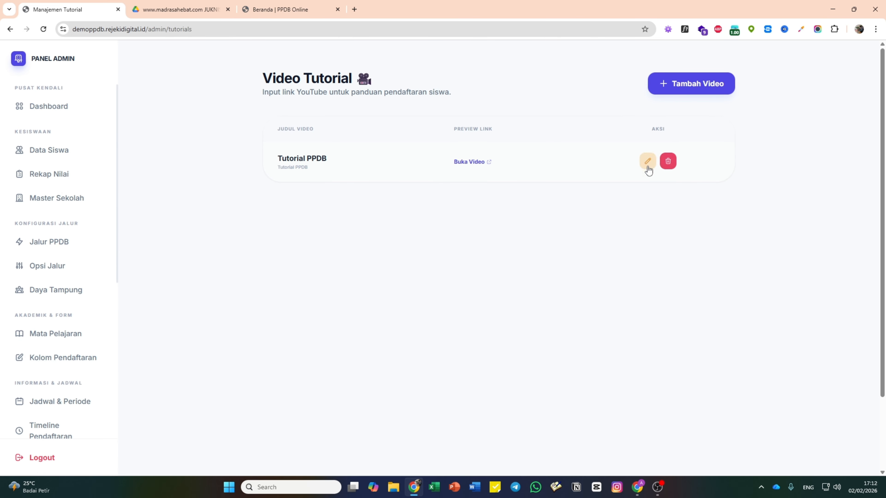
{"action": "left_click", "coordinate": [680, 86]}
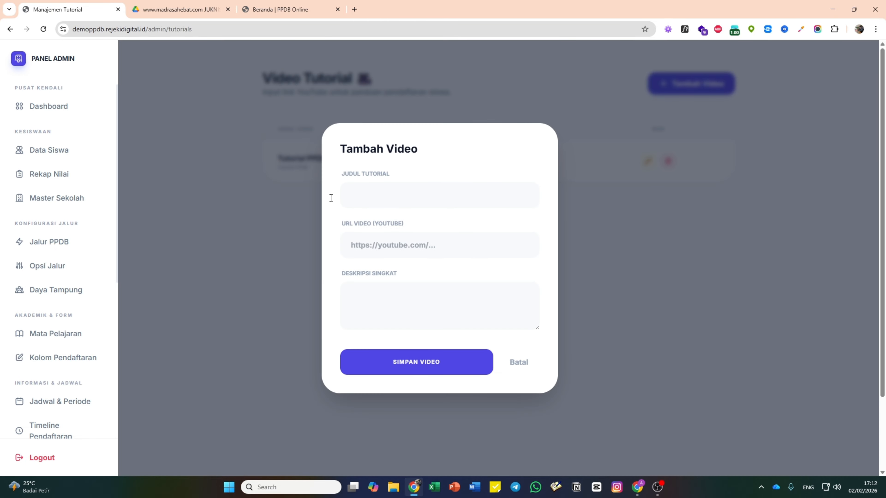
{"action": "left_click", "coordinate": [530, 361]}
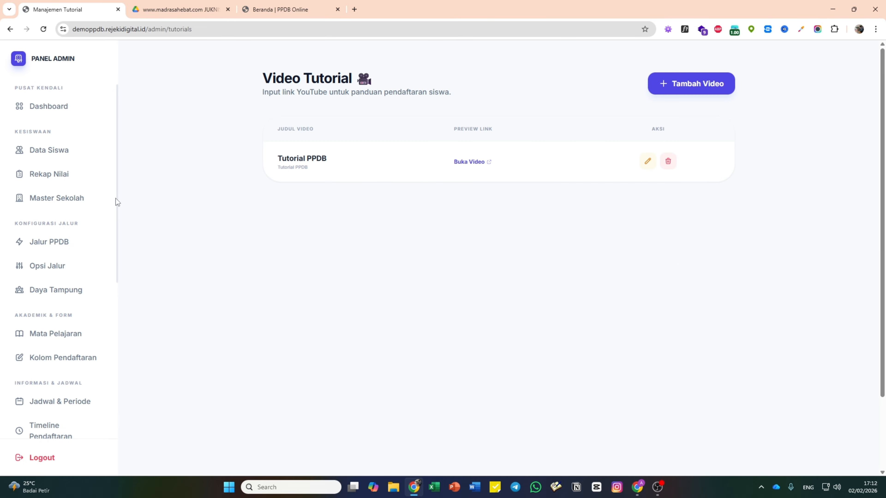
{"action": "left_click", "coordinate": [67, 159]}
- Scroll and drag across the Manajemen Pendaftar student table to inspect its columns
{"action": "scroll", "coordinate": [454, 272], "scroll_direction": "down", "scroll_amount": 4}
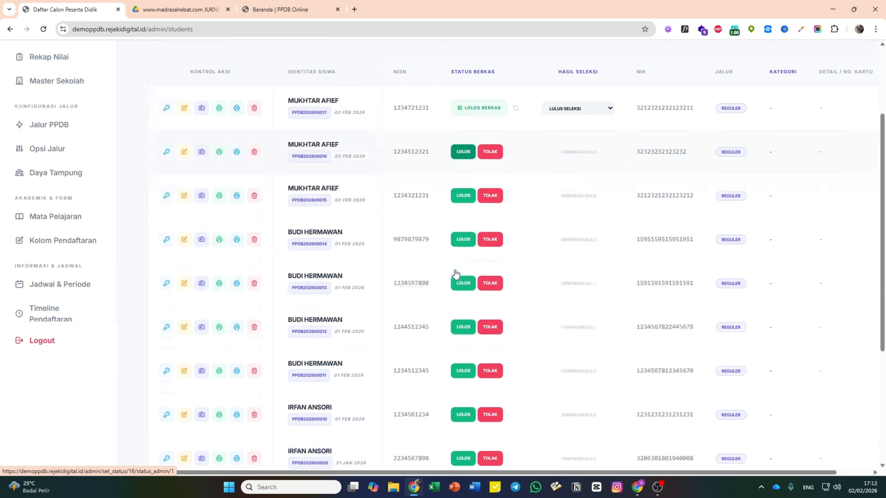
{"action": "scroll", "coordinate": [455, 270], "scroll_direction": "up", "scroll_amount": 2}
{"action": "scroll", "coordinate": [457, 272], "scroll_direction": "down", "scroll_amount": 2}
{"action": "scroll", "coordinate": [458, 269], "scroll_direction": "up", "scroll_amount": 4}
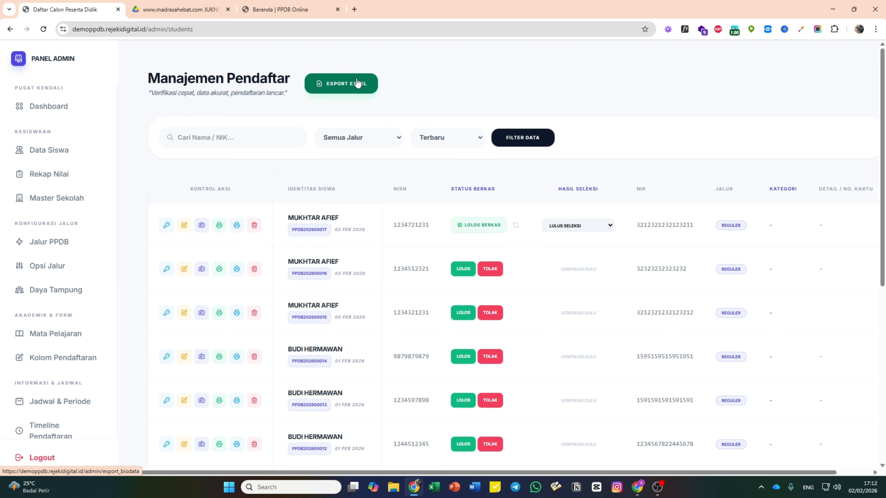
{"action": "left_click_drag", "start_coordinate": [372, 472], "coordinate": [540, 471]}
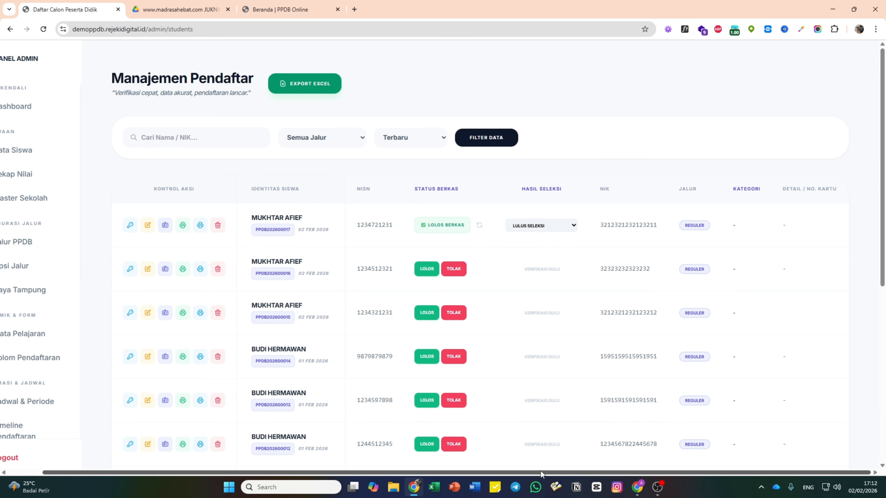
{"action": "scroll", "coordinate": [433, 366], "scroll_direction": "down", "scroll_amount": 8}
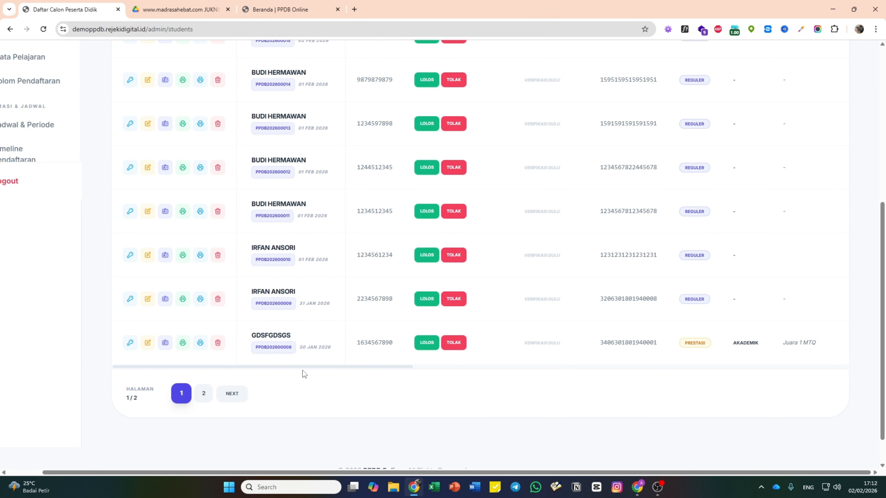
{"action": "left_click_drag", "start_coordinate": [304, 368], "coordinate": [781, 370]}
{"action": "scroll", "coordinate": [439, 434], "scroll_direction": "up", "scroll_amount": 7}
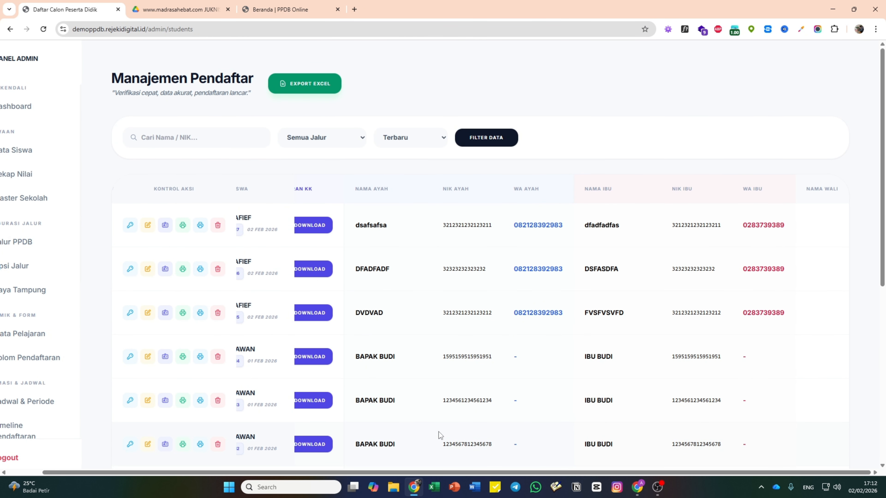
{"action": "scroll", "coordinate": [439, 432], "scroll_direction": "down", "scroll_amount": 4}
{"action": "scroll", "coordinate": [439, 434], "scroll_direction": "down", "scroll_amount": 3}
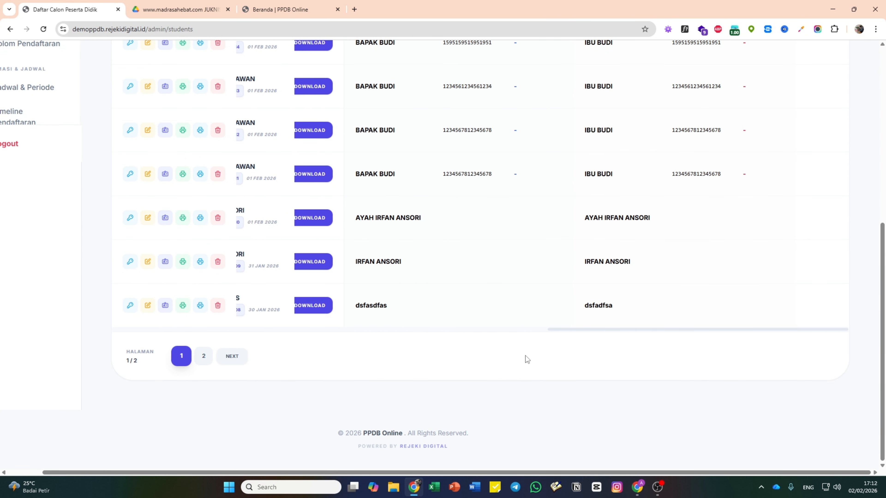
{"action": "left_click_drag", "start_coordinate": [572, 330], "coordinate": [542, 329]}
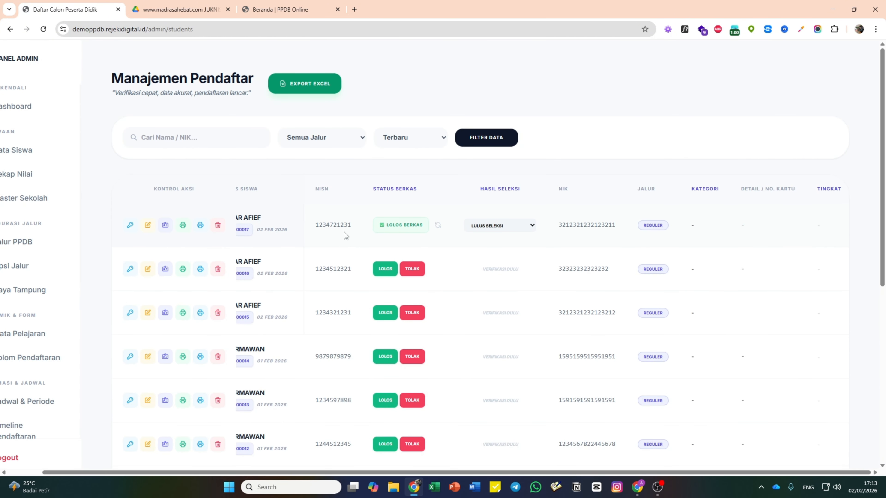
{"action": "scroll", "coordinate": [371, 366], "scroll_direction": "down", "scroll_amount": 8}
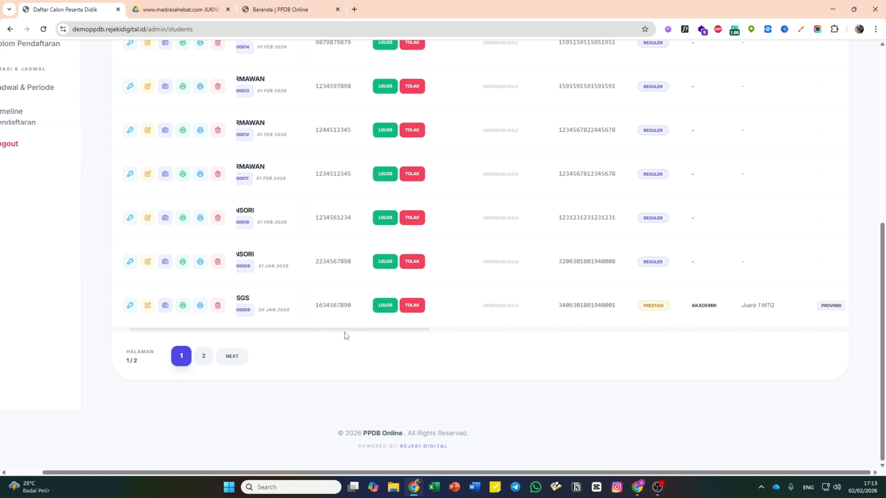
{"action": "left_click_drag", "start_coordinate": [345, 331], "coordinate": [287, 334]}
{"action": "scroll", "coordinate": [293, 335], "scroll_direction": "up", "scroll_amount": 7}
{"action": "scroll", "coordinate": [294, 333], "scroll_direction": "up", "scroll_amount": 2}
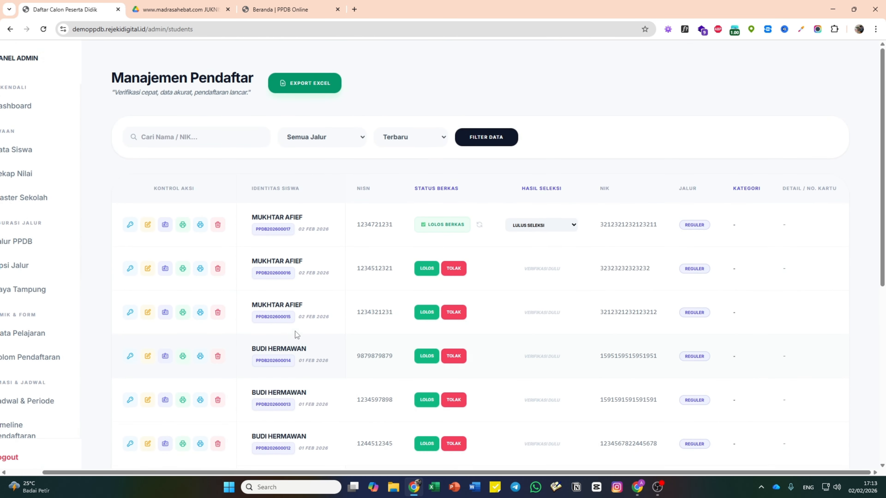
{"action": "left_click_drag", "start_coordinate": [404, 473], "coordinate": [367, 473]}
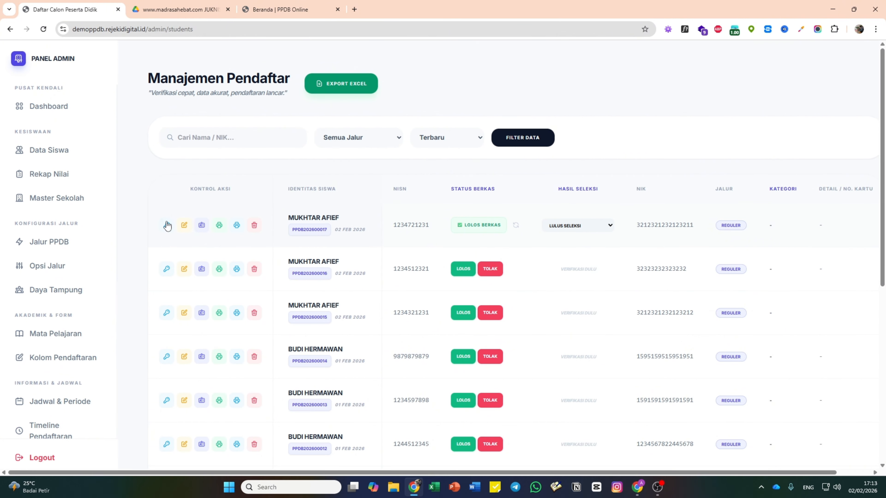
- Show Rekap Nilai, ranking applicants by average score with 43.50 highest
{"action": "scroll", "coordinate": [363, 221], "scroll_direction": "down", "scroll_amount": 3}
{"action": "scroll", "coordinate": [367, 221], "scroll_direction": "down", "scroll_amount": 5}
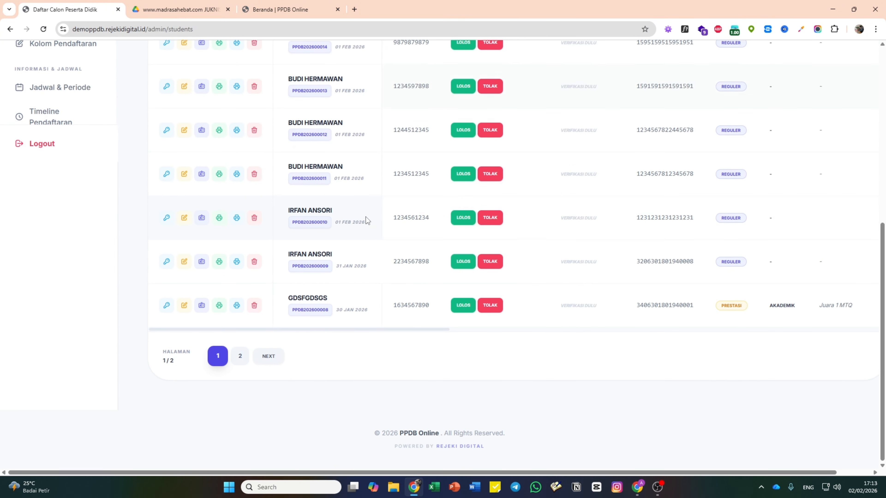
{"action": "scroll", "coordinate": [366, 218], "scroll_direction": "up", "scroll_amount": 10}
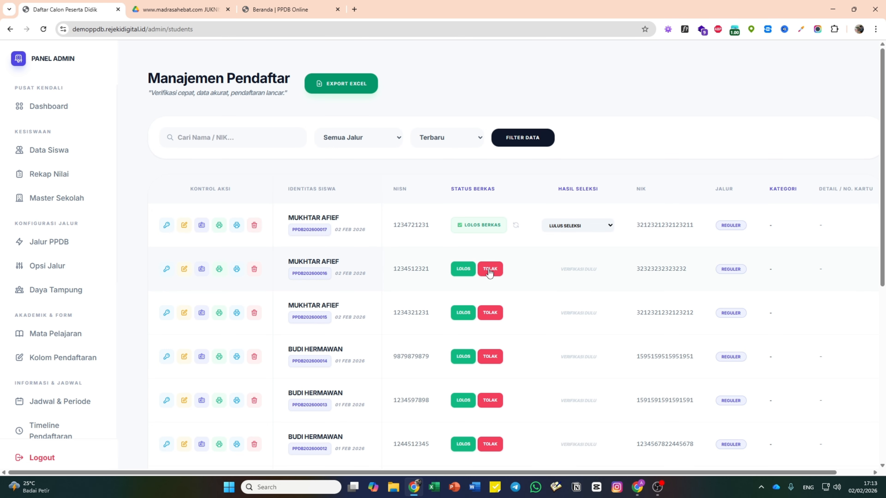
{"action": "scroll", "coordinate": [236, 265], "scroll_direction": "down", "scroll_amount": 7}
{"action": "scroll", "coordinate": [236, 266], "scroll_direction": "up", "scroll_amount": 10}
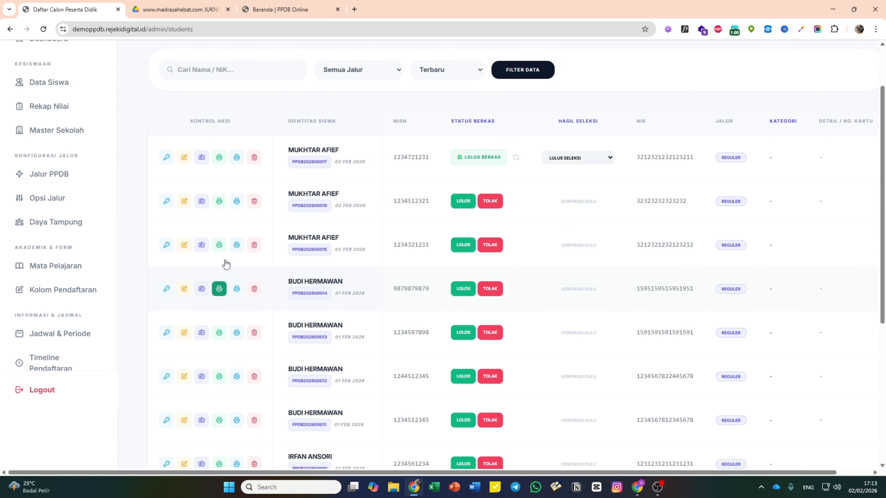
{"action": "left_click", "coordinate": [80, 182]}
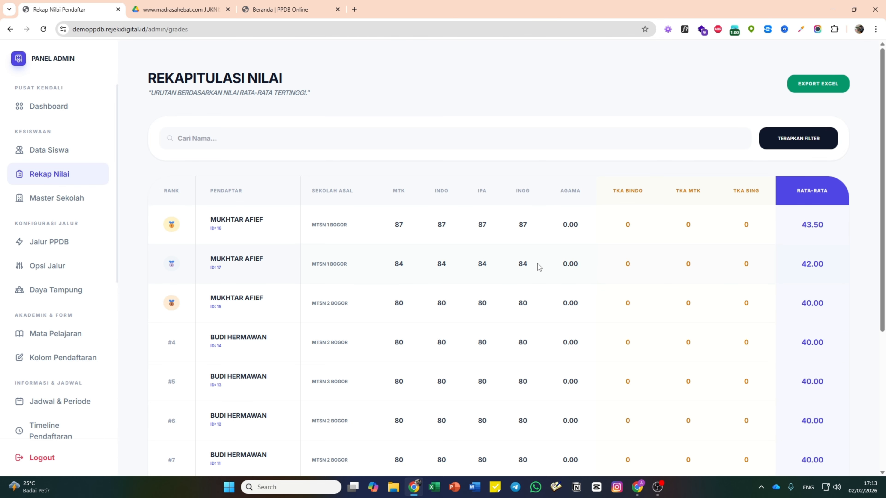
{"action": "scroll", "coordinate": [538, 266], "scroll_direction": "down", "scroll_amount": 5}
{"action": "scroll", "coordinate": [537, 264], "scroll_direction": "up", "scroll_amount": 5}
{"action": "scroll", "coordinate": [557, 193], "scroll_direction": "down", "scroll_amount": 5}
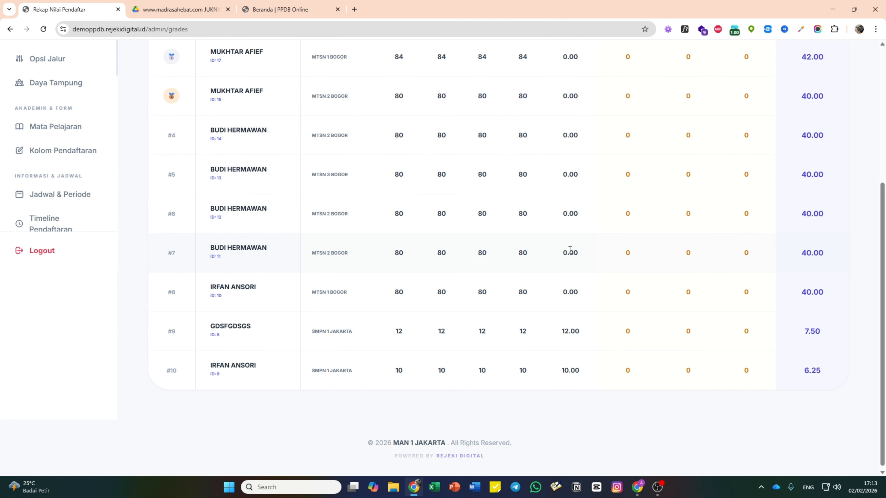
{"action": "scroll", "coordinate": [571, 250], "scroll_direction": "up", "scroll_amount": 5}
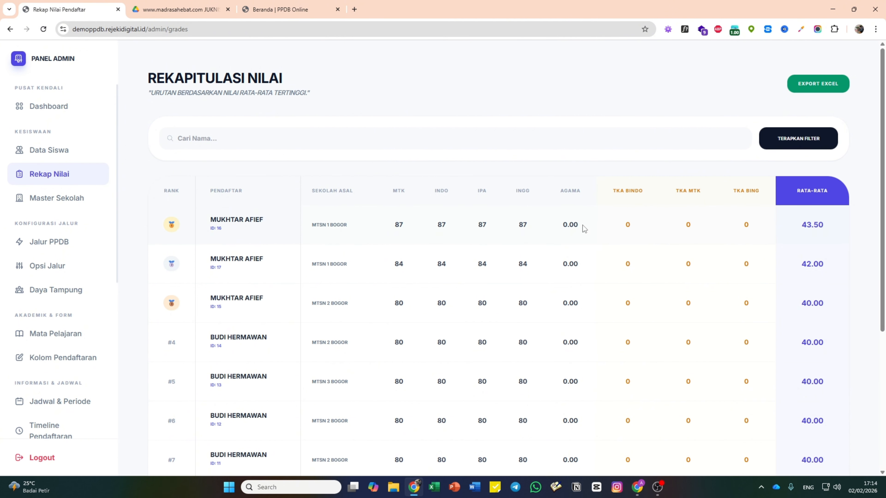
{"action": "left_click_drag", "start_coordinate": [578, 226], "coordinate": [557, 229]}
{"action": "left_click", "coordinate": [579, 233]}
{"action": "scroll", "coordinate": [578, 231], "scroll_direction": "down", "scroll_amount": 4}
{"action": "scroll", "coordinate": [578, 231], "scroll_direction": "up", "scroll_amount": 4}
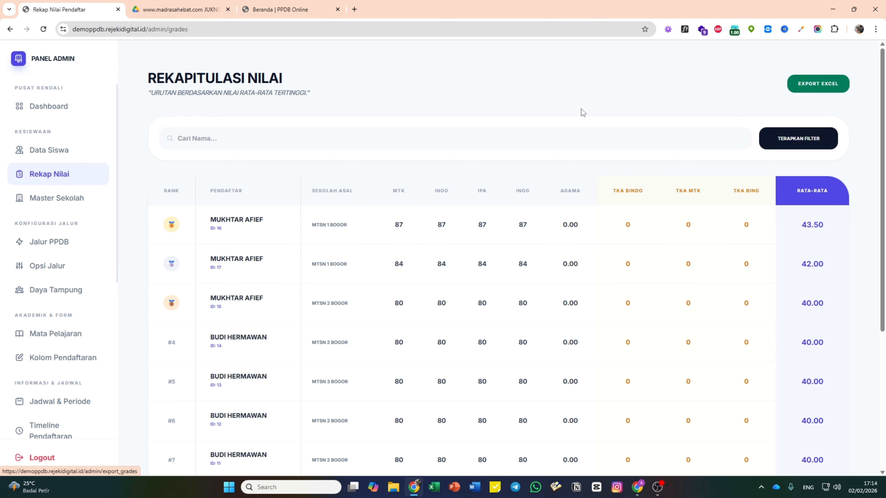
{"action": "left_click", "coordinate": [70, 202]}
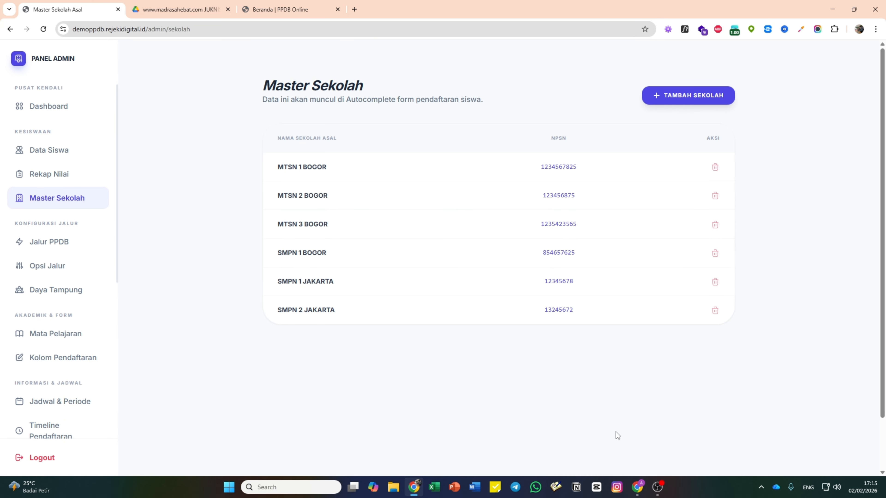
- On the registration site, start a new registration on the Reguler path
{"action": "left_click", "coordinate": [637, 487]}
{"action": "scroll", "coordinate": [492, 307], "scroll_direction": "up", "scroll_amount": 8}
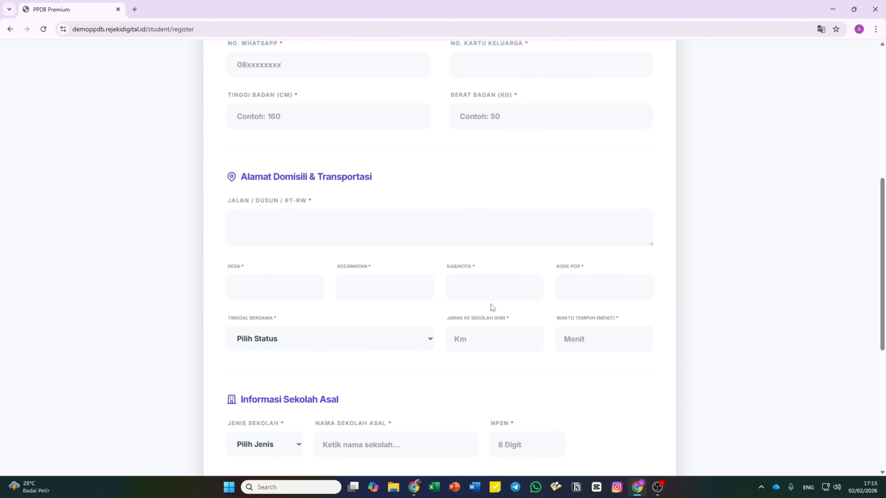
{"action": "scroll", "coordinate": [492, 307], "scroll_direction": "up", "scroll_amount": 7}
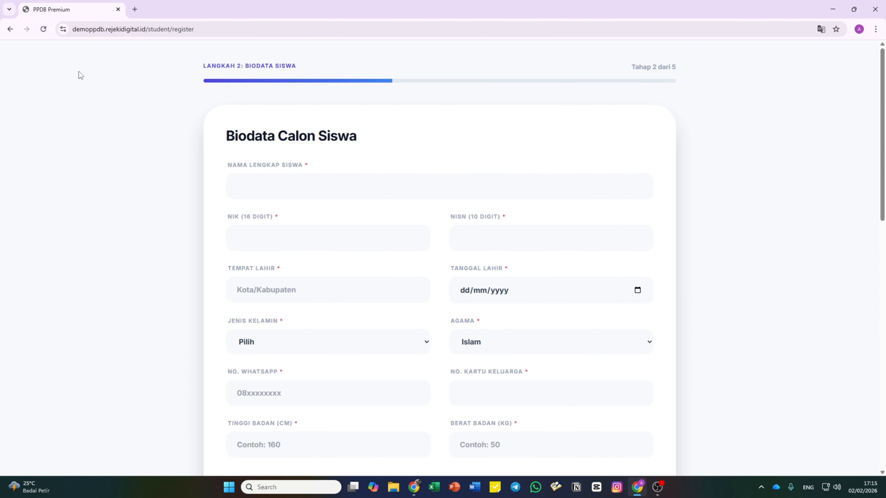
{"action": "left_click", "coordinate": [9, 29]}
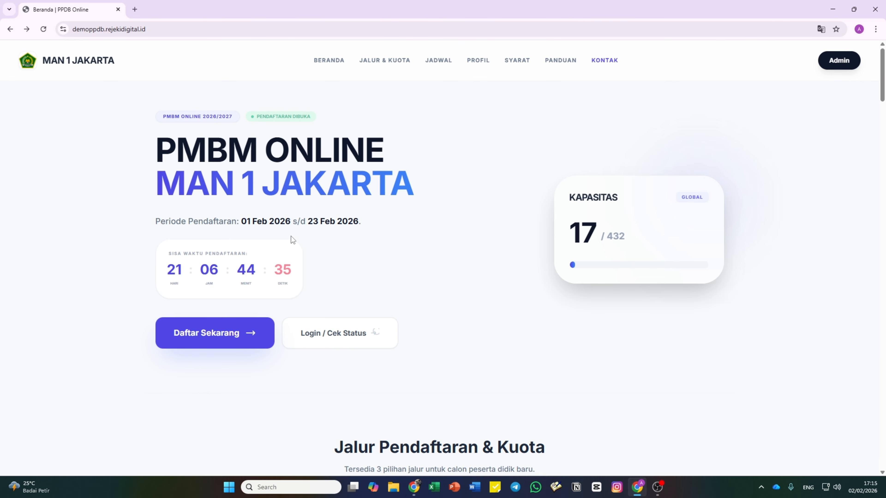
{"action": "scroll", "coordinate": [292, 240], "scroll_direction": "down", "scroll_amount": 2}
{"action": "left_click", "coordinate": [260, 244]}
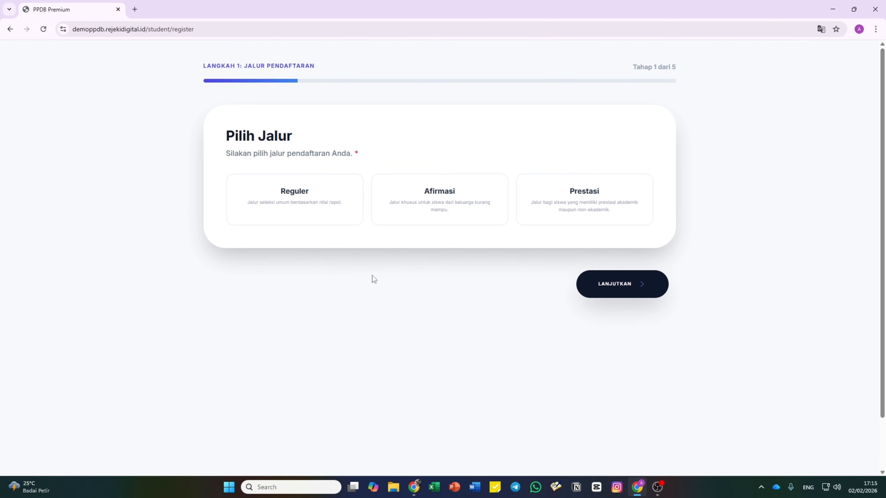
{"action": "left_click", "coordinate": [317, 198]}
{"action": "left_click", "coordinate": [649, 284]}
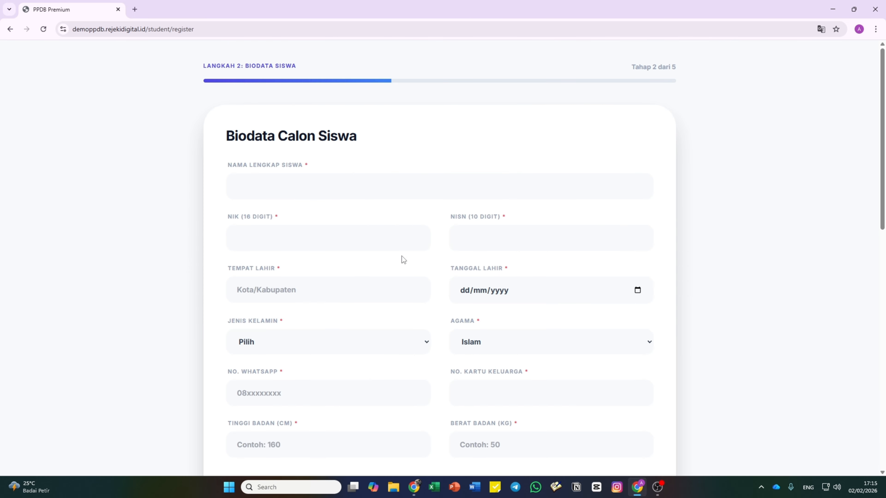
{"action": "left_click", "coordinate": [333, 188]}
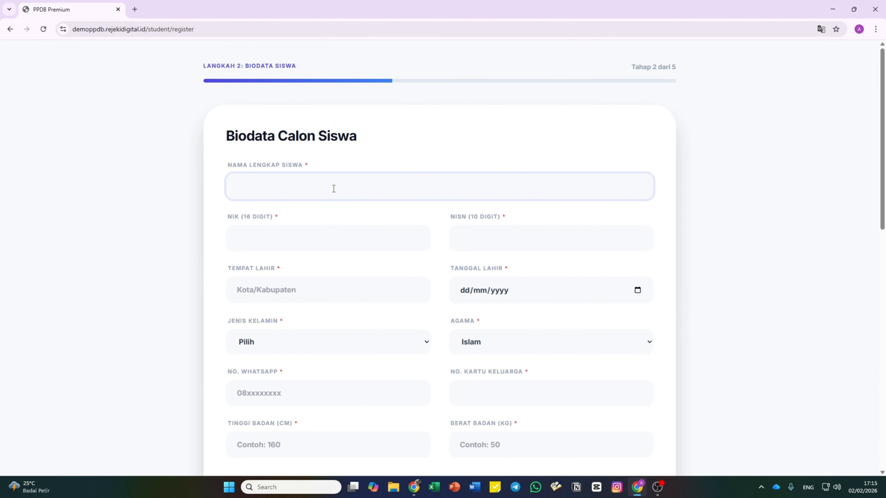
{"action": "left_click", "coordinate": [334, 233]}
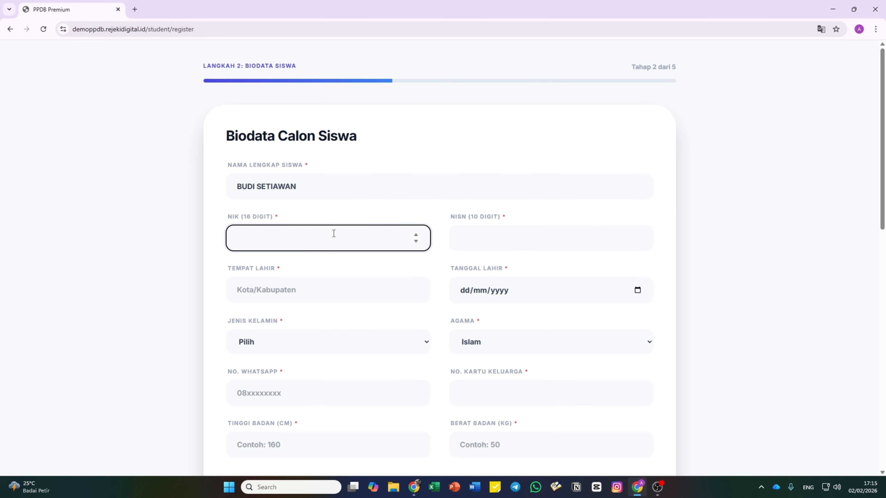
{"action": "type", "text": "2582582582582581"}
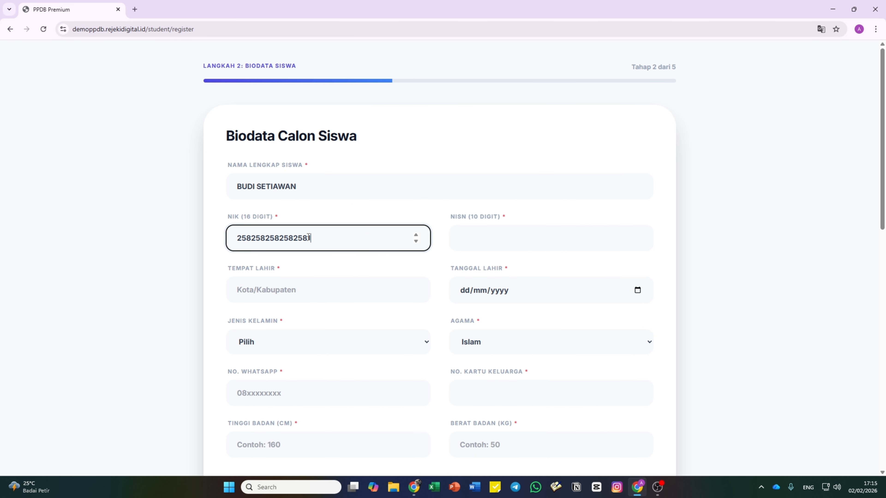
{"action": "left_click_drag", "start_coordinate": [307, 239], "coordinate": [234, 239]}
{"action": "left_click_drag", "start_coordinate": [311, 239], "coordinate": [182, 242]}
{"action": "key", "text": "ctrl+c"}
{"action": "left_click", "coordinate": [464, 393]}
{"action": "key", "text": "ctrl+v"}
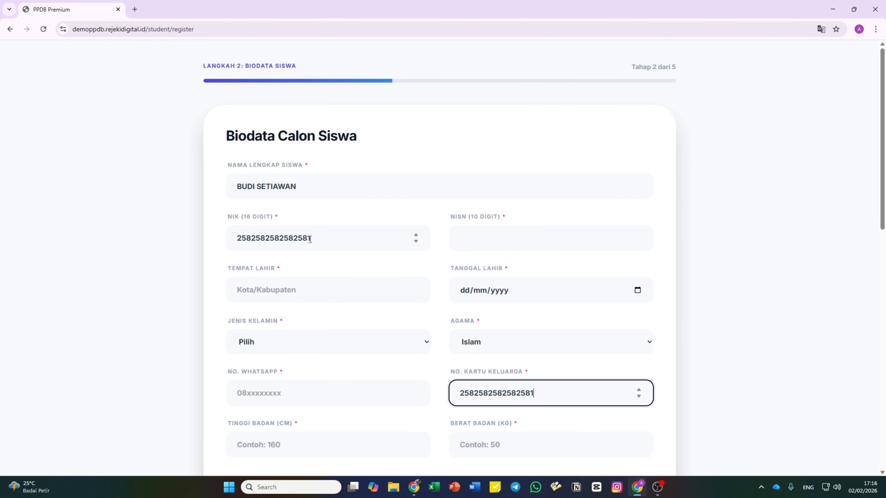
{"action": "left_click", "coordinate": [706, 371]}
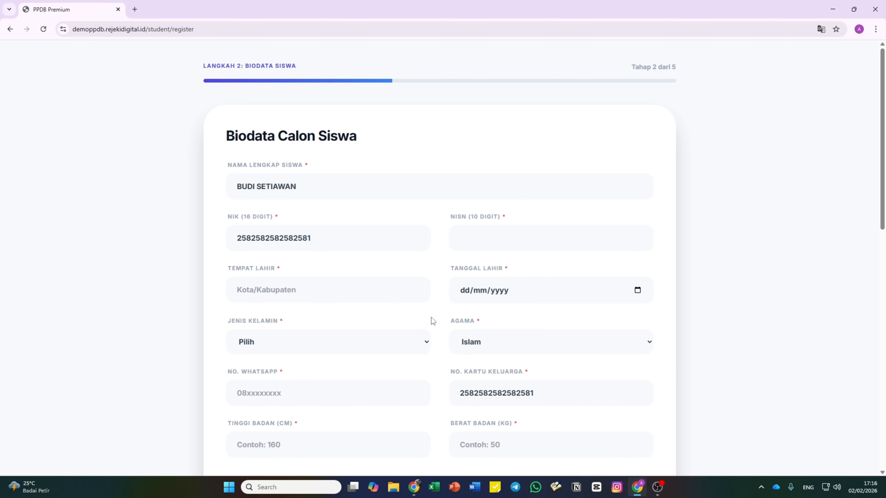
{"action": "left_click", "coordinate": [486, 241]}
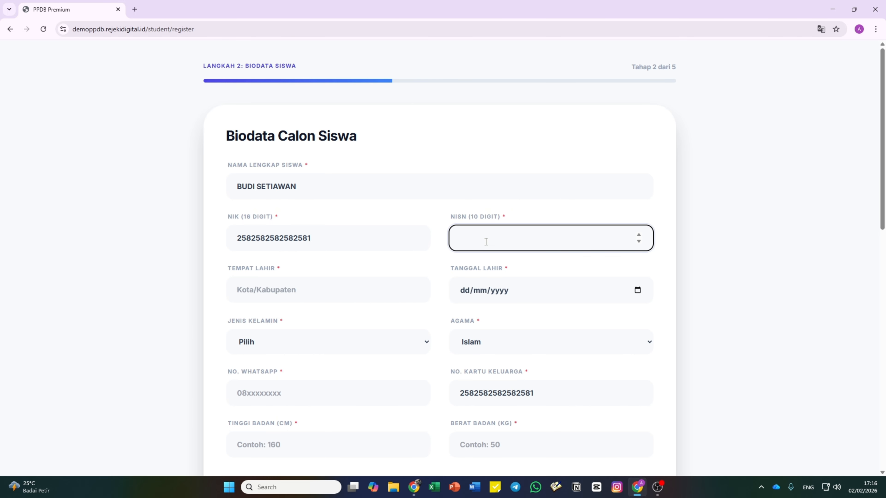
{"action": "type", "text": "3213213213"}
- Set birthplace JAKARTA and birth date 02/02/2011
{"action": "scroll", "coordinate": [376, 259], "scroll_direction": "down", "scroll_amount": 2}
{"action": "left_click", "coordinate": [303, 197]}
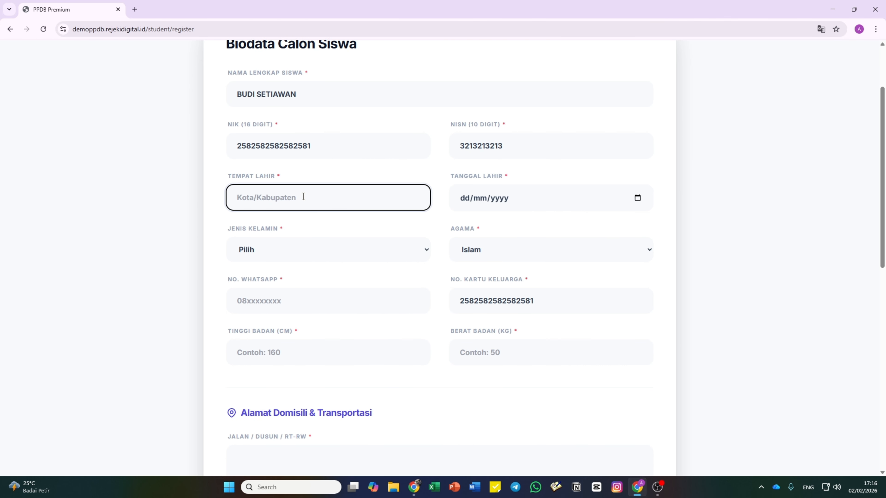
{"action": "type", "text": "KARTA"}
{"action": "left_click", "coordinate": [637, 198]}
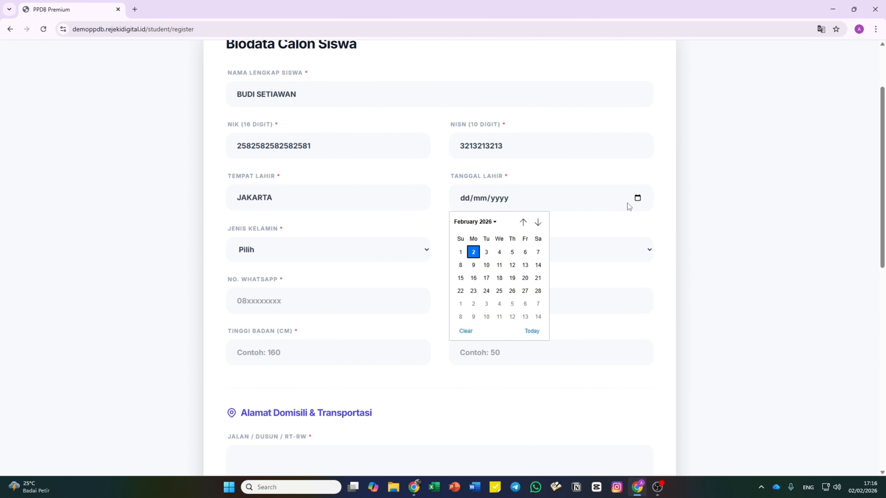
{"action": "scroll", "coordinate": [499, 265], "scroll_direction": "up", "scroll_amount": 4}
{"action": "left_click", "coordinate": [492, 223]}
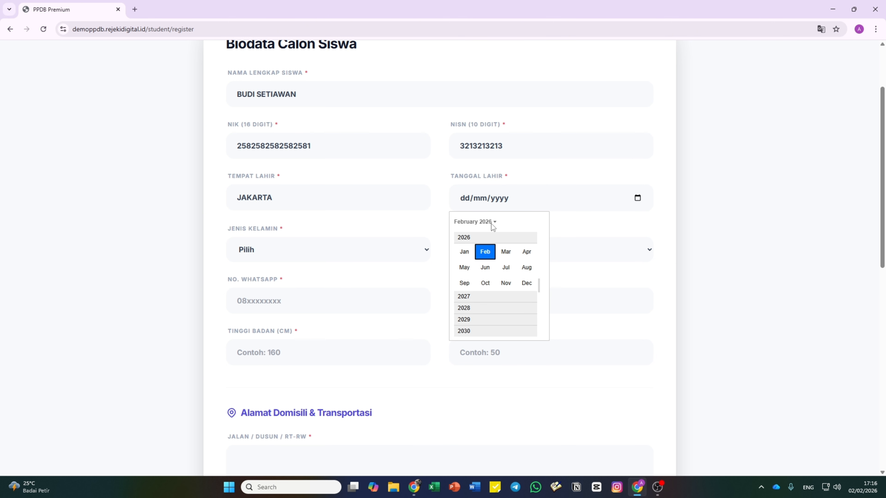
{"action": "scroll", "coordinate": [485, 264], "scroll_direction": "up", "scroll_amount": 6}
{"action": "scroll", "coordinate": [485, 264], "scroll_direction": "up", "scroll_amount": 8}
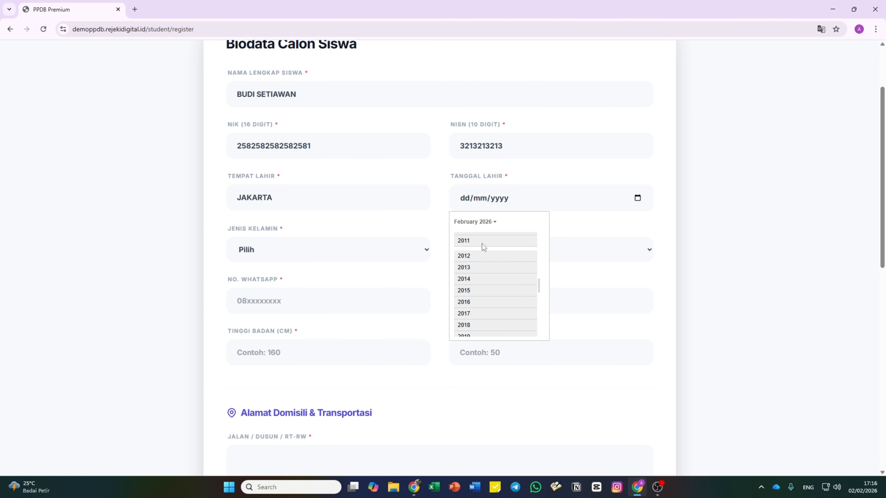
{"action": "left_click", "coordinate": [481, 243]}
{"action": "left_click", "coordinate": [483, 253]}
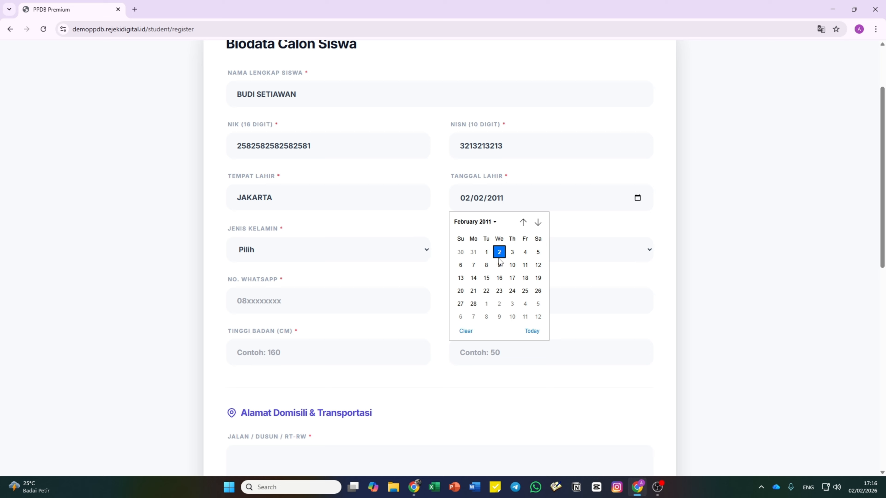
{"action": "left_click", "coordinate": [701, 248]}
- Set gender to Laki-laki and religion to Islam
{"action": "left_click", "coordinate": [311, 252]}
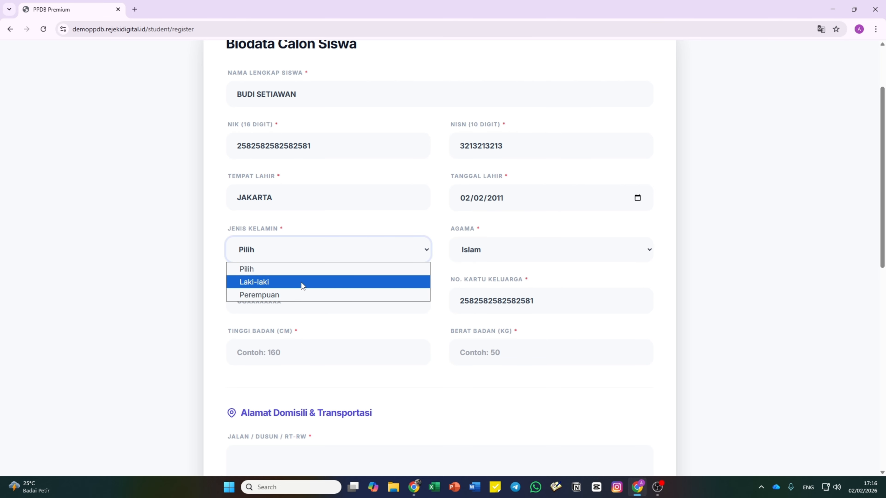
{"action": "left_click", "coordinate": [301, 282]}
{"action": "left_click", "coordinate": [484, 257]}
{"action": "left_click", "coordinate": [490, 270]}
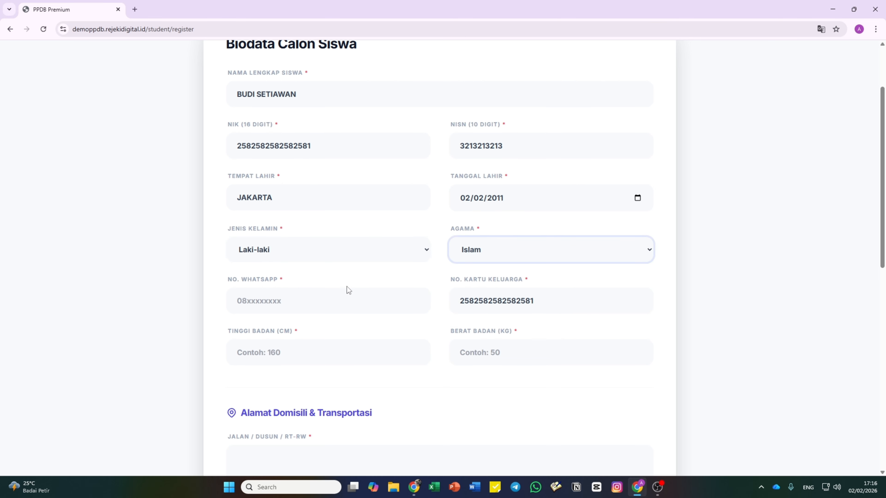
{"action": "scroll", "coordinate": [347, 287], "scroll_direction": "down", "scroll_amount": 2}
- Enter the student's WhatsApp number, height 160 cm and weight 50 kg
{"action": "left_click", "coordinate": [291, 209]}
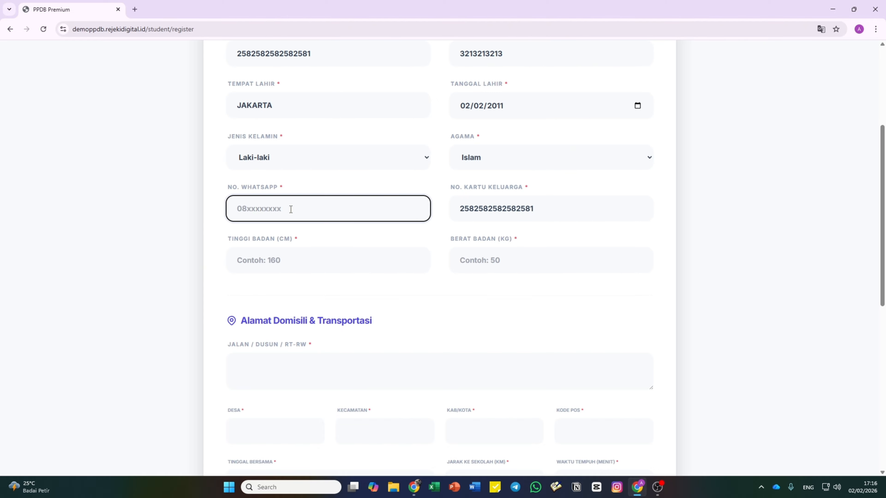
{"action": "left_click", "coordinate": [277, 263]}
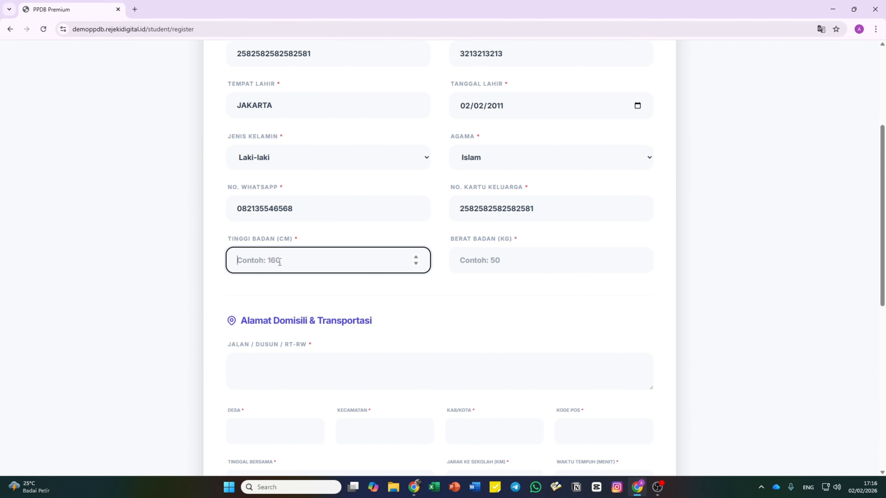
{"action": "type", "text": "160"}
{"action": "key", "text": "Tab"}
{"action": "type", "text": "50"}
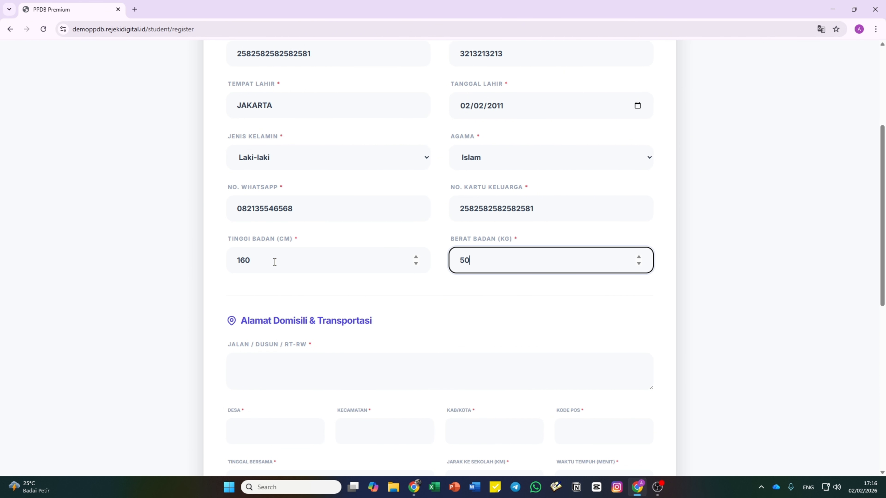
{"action": "scroll", "coordinate": [275, 261], "scroll_direction": "down", "scroll_amount": 4}
- Fill in the domicile street, village, district, city and five-digit postal code
{"action": "left_click", "coordinate": [297, 235]}
{"action": "type", "text": "MAWAR"}
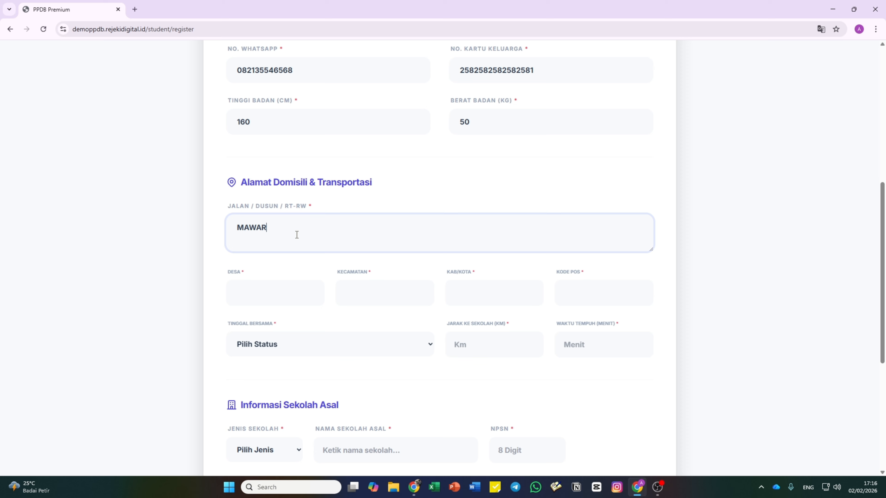
{"action": "key", "text": "Tab"}
{"action": "type", "text": "MELATI"}
{"action": "key", "text": "Tab"}
{"action": "type", "text": "ANGGREK"}
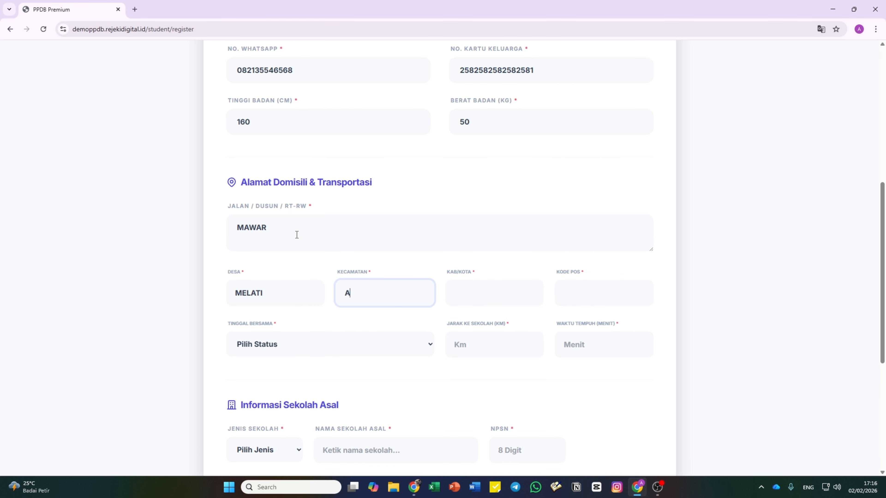
{"action": "key", "text": "Tab"}
{"action": "type", "text": "JAKARTA"}
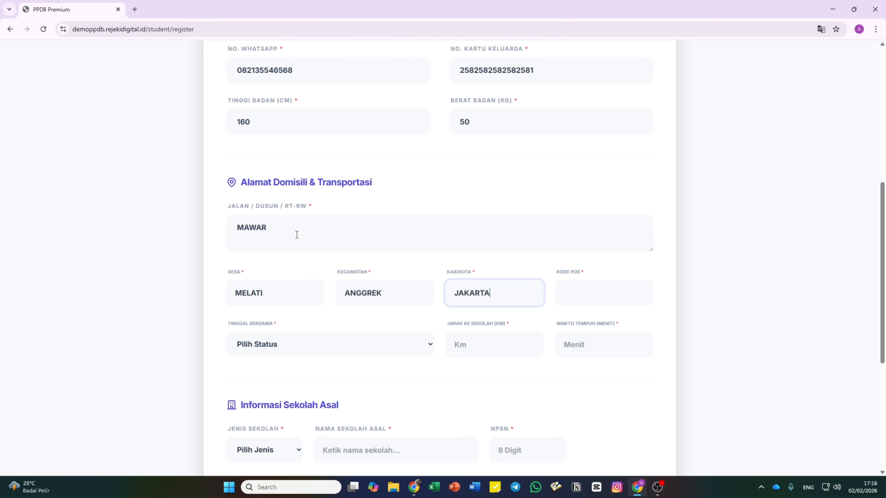
{"action": "key", "text": "Tab"}
{"action": "type", "text": "465852"}
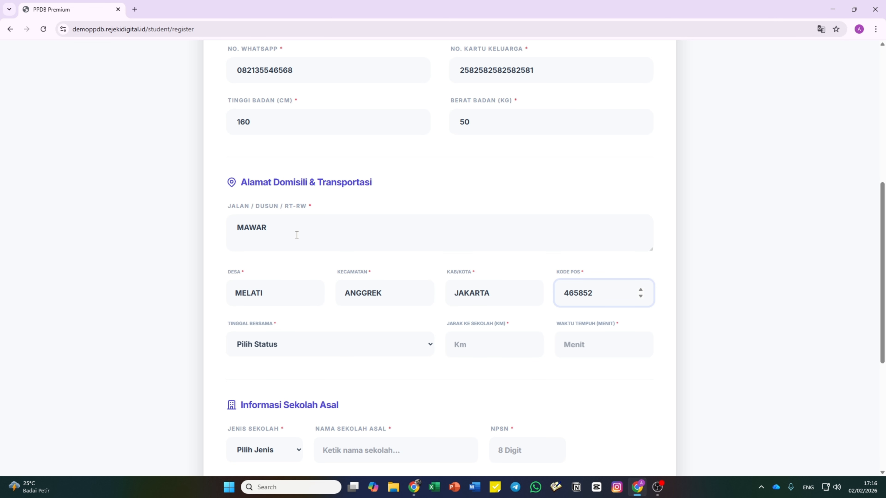
{"action": "key", "text": "BackSpace"}
{"action": "scroll", "coordinate": [296, 235], "scroll_direction": "down", "scroll_amount": 4}
- Set Tinggal Bersama to Orang Tua, distance 1 km and travel time 20 minutes
{"action": "left_click", "coordinate": [289, 214]}
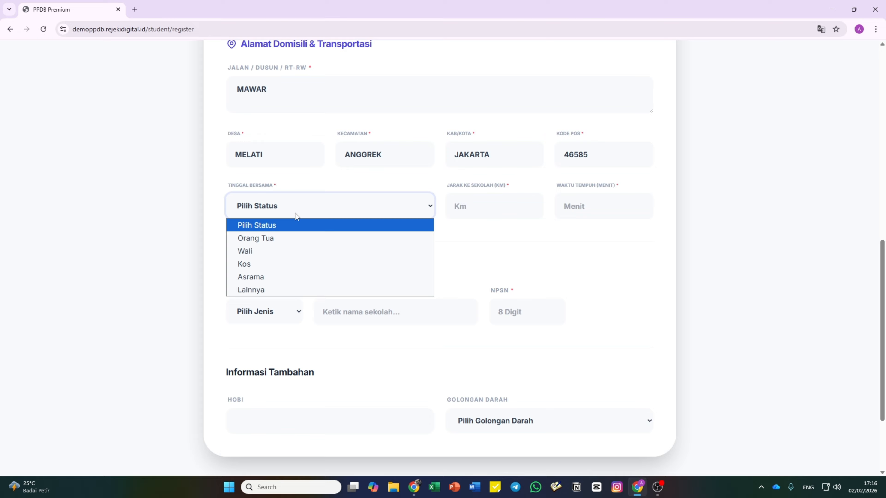
{"action": "left_click", "coordinate": [287, 239]}
{"action": "left_click", "coordinate": [471, 218]}
{"action": "type", "text": "1"}
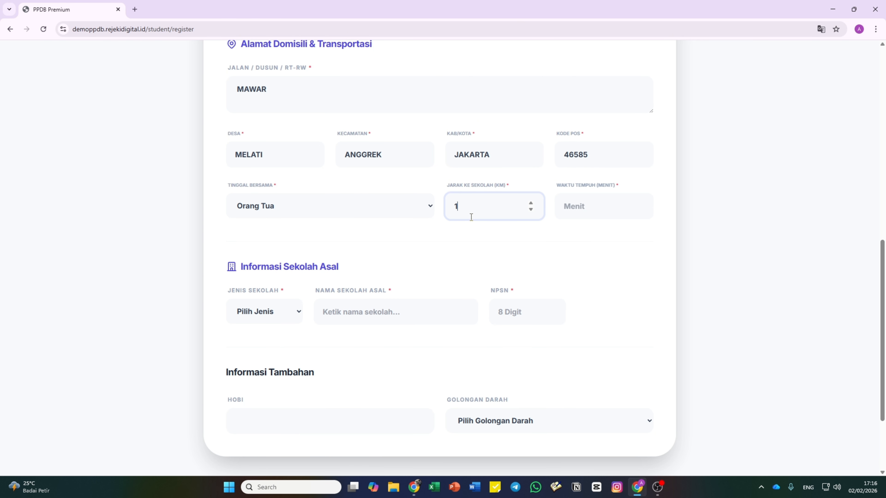
{"action": "key", "text": "Tab"}
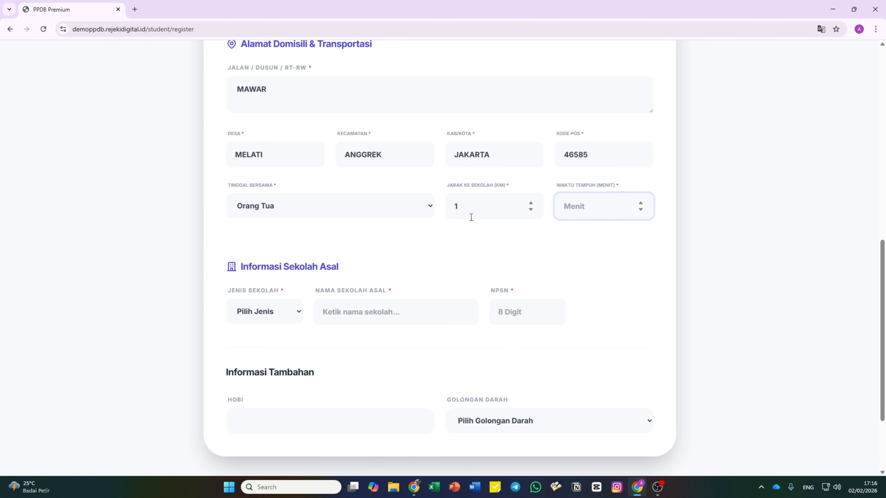
{"action": "type", "text": "20"}
{"action": "scroll", "coordinate": [360, 231], "scroll_direction": "down", "scroll_amount": 3}
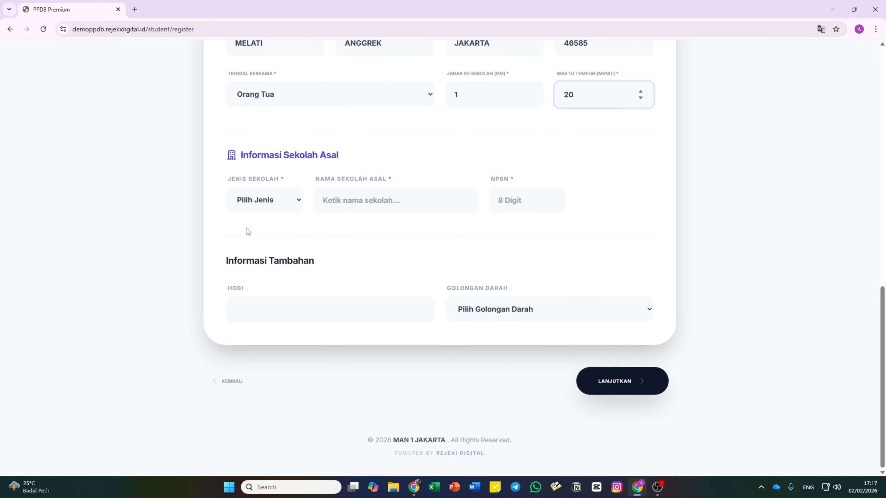
- Choose MTS as the previous school type and type 'MT' as the school name
{"action": "left_click", "coordinate": [267, 197]}
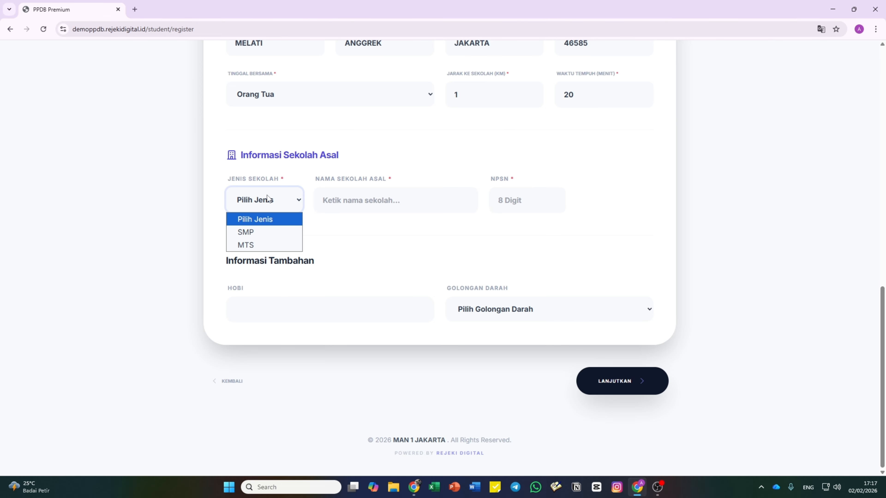
{"action": "left_click", "coordinate": [267, 198]}
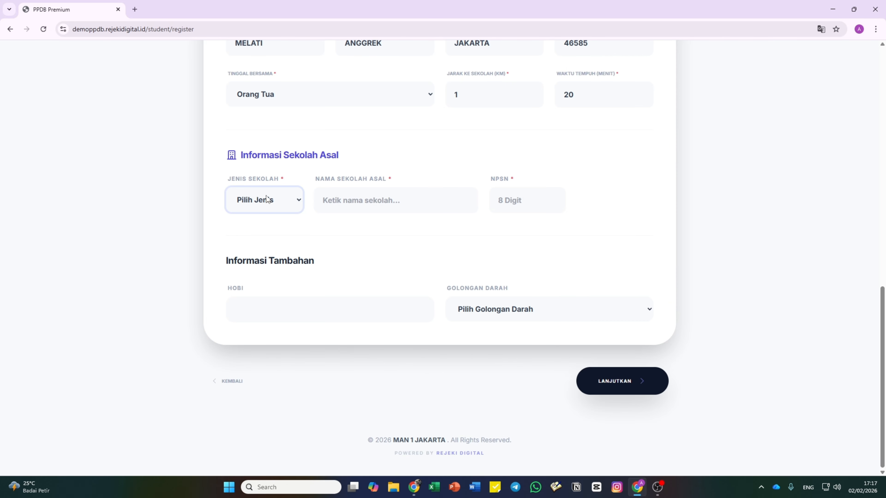
{"action": "left_click", "coordinate": [267, 198]}
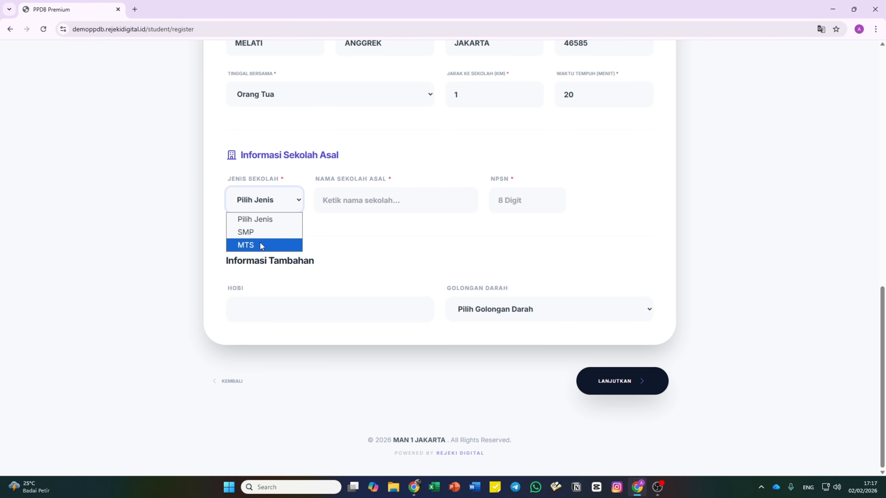
{"action": "left_click", "coordinate": [377, 230]}
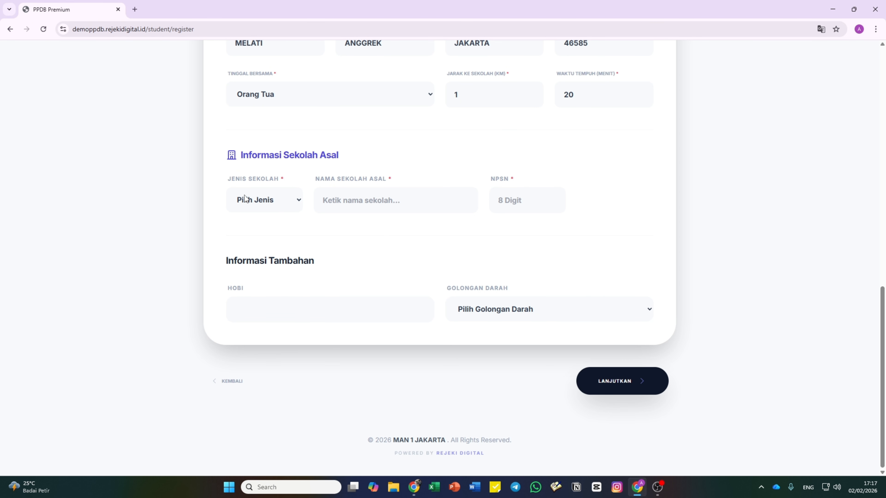
{"action": "left_click", "coordinate": [270, 203]}
{"action": "left_click", "coordinate": [258, 250]}
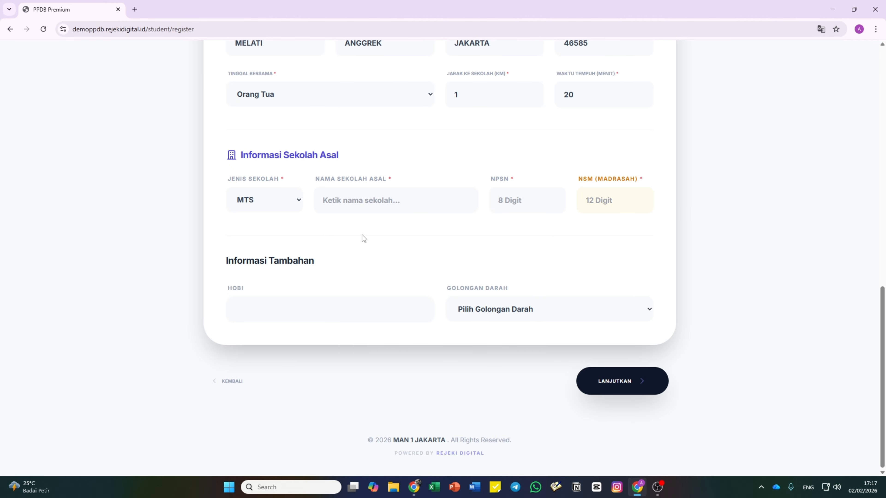
{"action": "left_click", "coordinate": [377, 207]}
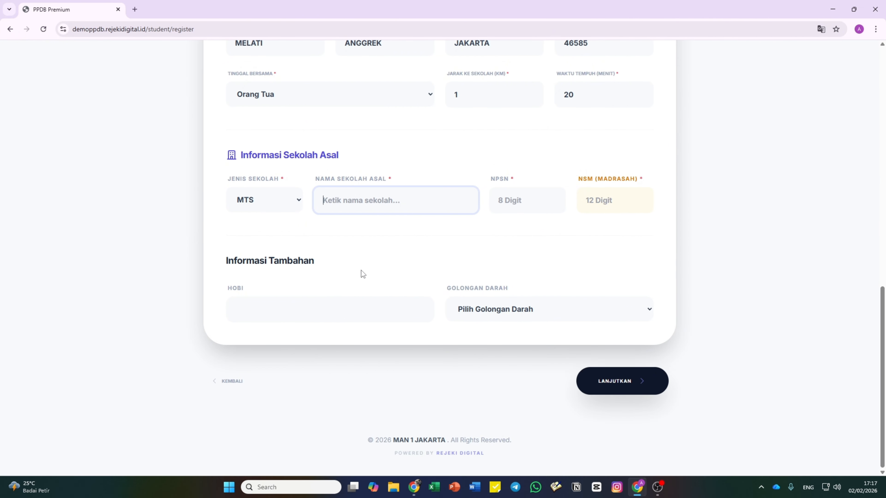
{"action": "type", "text": "MT"}
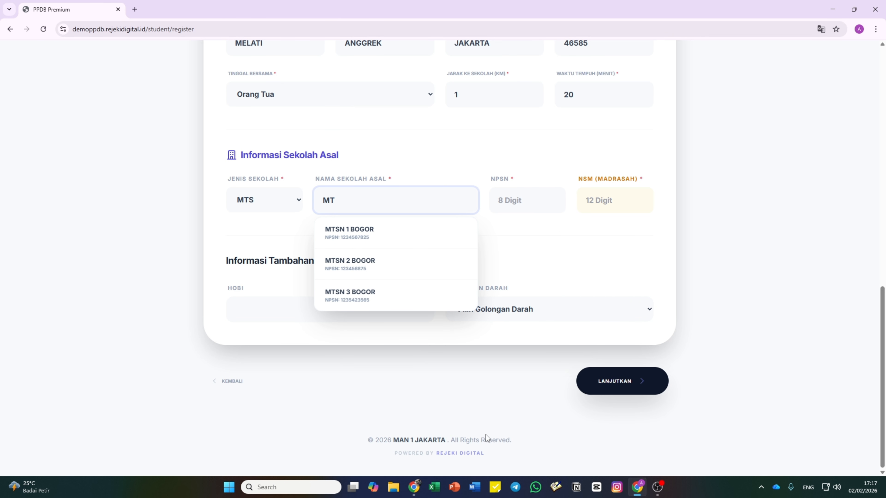
{"action": "mouse_move", "coordinate": [414, 488]}
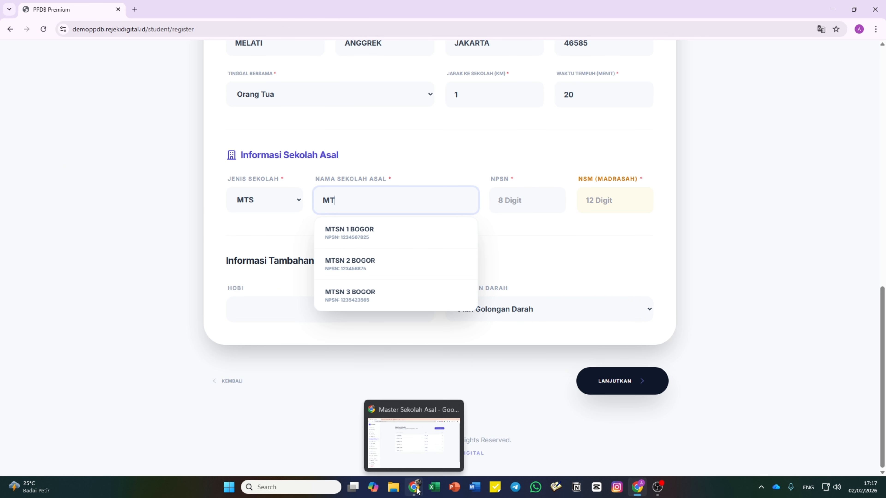
{"action": "left_click", "coordinate": [414, 429]}
{"action": "left_click", "coordinate": [692, 98]}
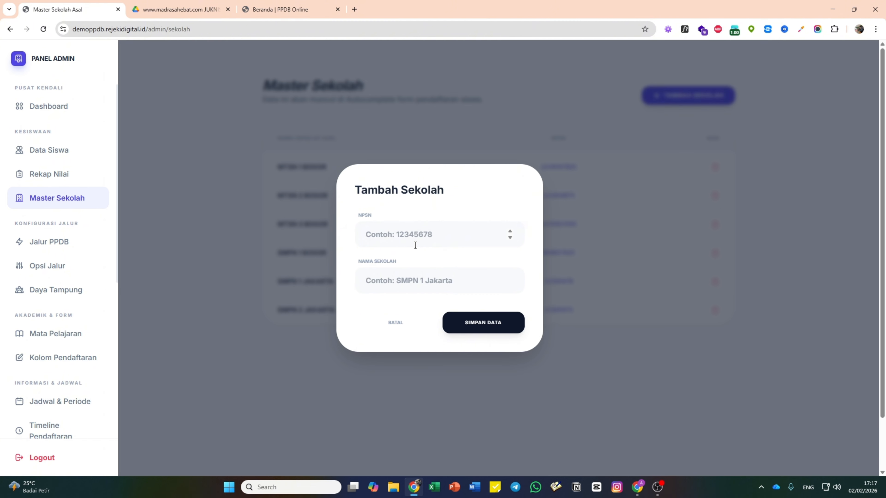
{"action": "left_click", "coordinate": [420, 233]}
{"action": "type", "text": "123456"}
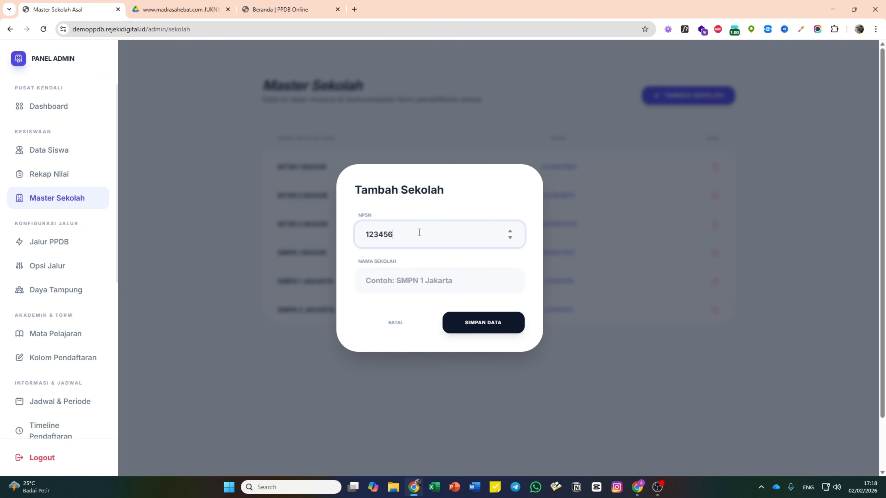
{"action": "type", "text": "7878"}
{"action": "left_click", "coordinate": [405, 279]}
{"action": "type", "text": "MTSN"}
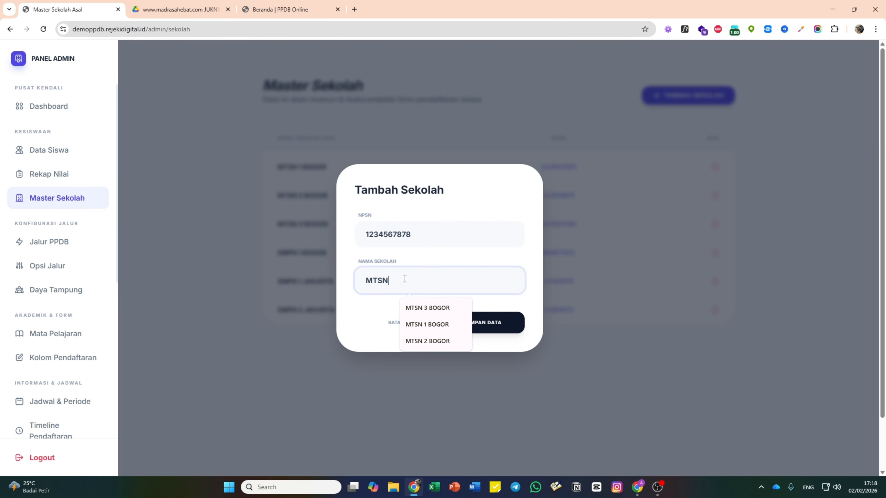
{"action": "type", "text": " 4 BNO"}
{"action": "key", "text": "BackSpace"}
{"action": "key", "text": "BackSpace"}
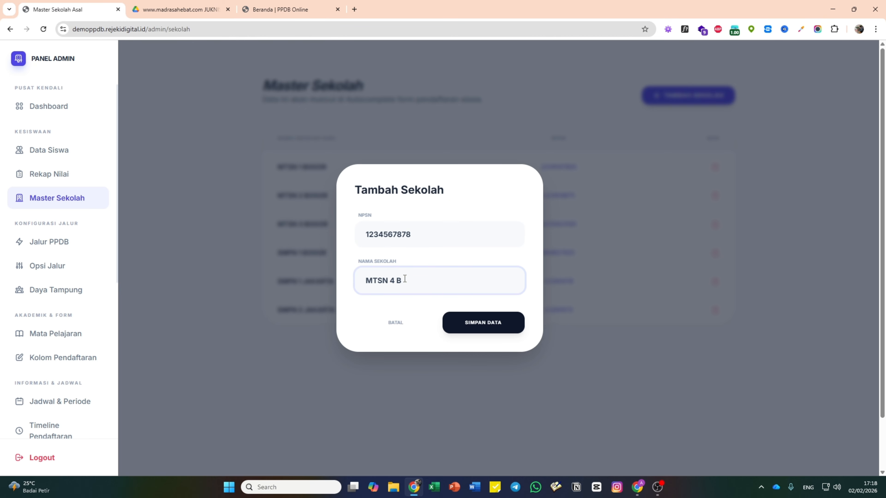
{"action": "type", "text": "OGOR"}
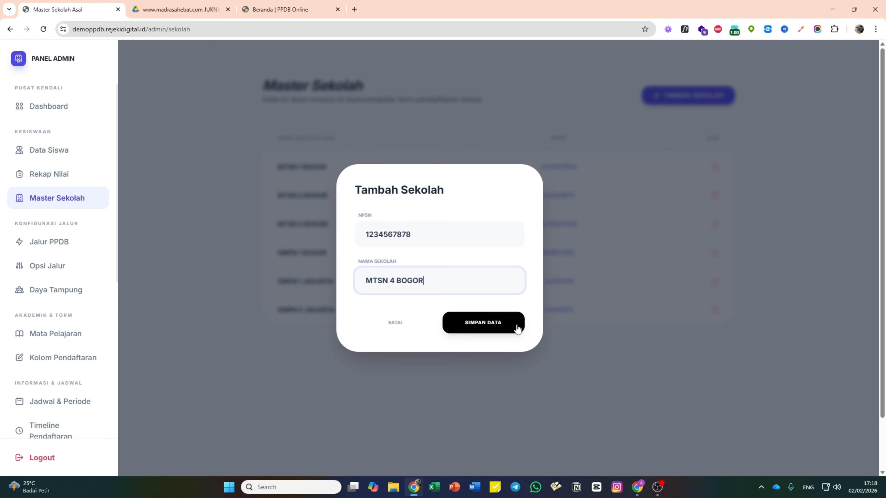
{"action": "left_click", "coordinate": [516, 327]}
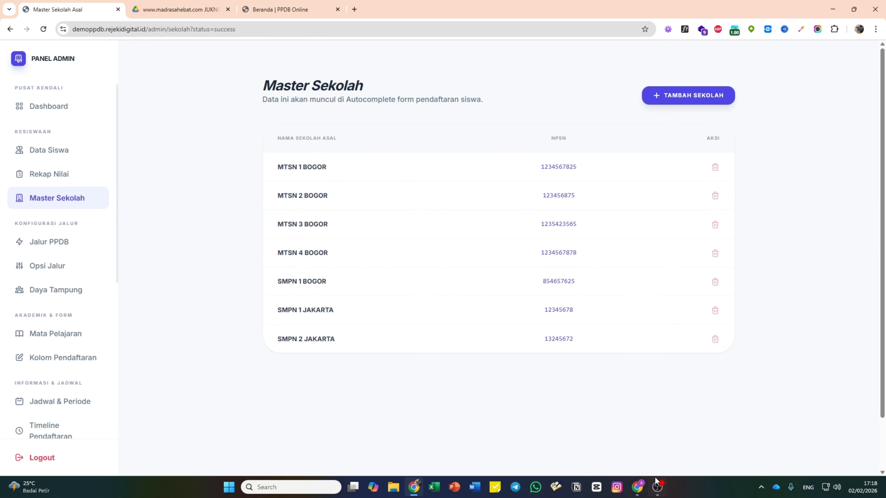
{"action": "left_click", "coordinate": [637, 487]}
{"action": "double_click", "coordinate": [331, 198]}
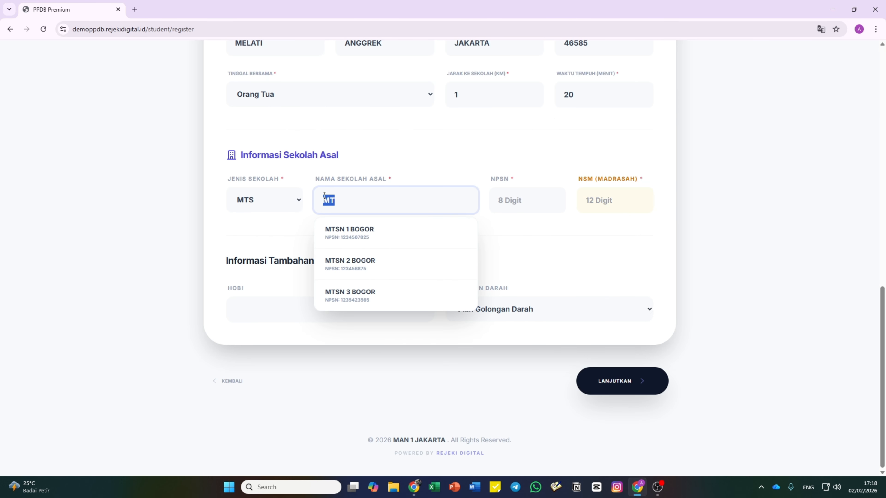
{"action": "key", "text": "BackSpace"}
{"action": "type", "text": "MTS"}
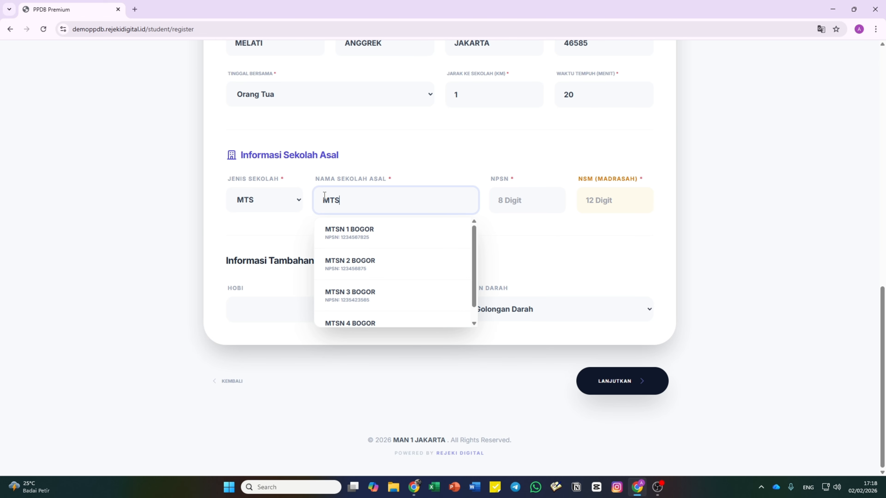
{"action": "scroll", "coordinate": [345, 237], "scroll_direction": "down", "scroll_amount": 1}
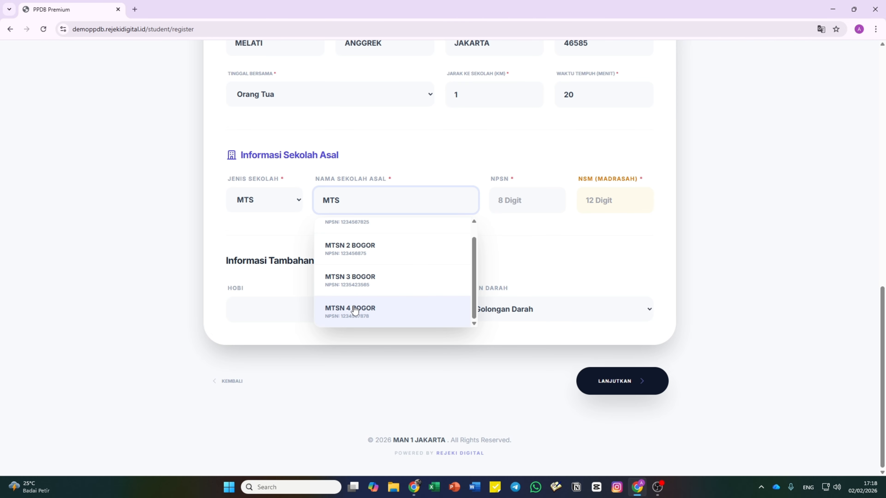
{"action": "left_click", "coordinate": [355, 310]}
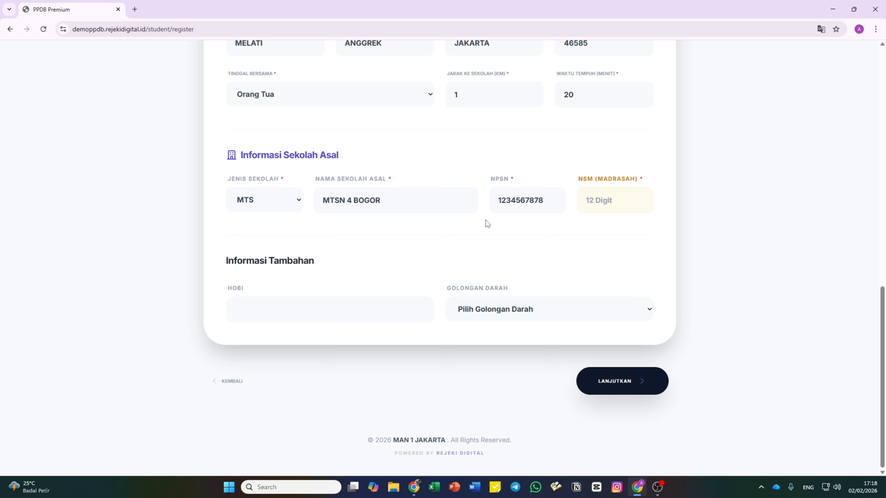
{"action": "left_click", "coordinate": [618, 200]}
{"action": "type", "text": "1234"}
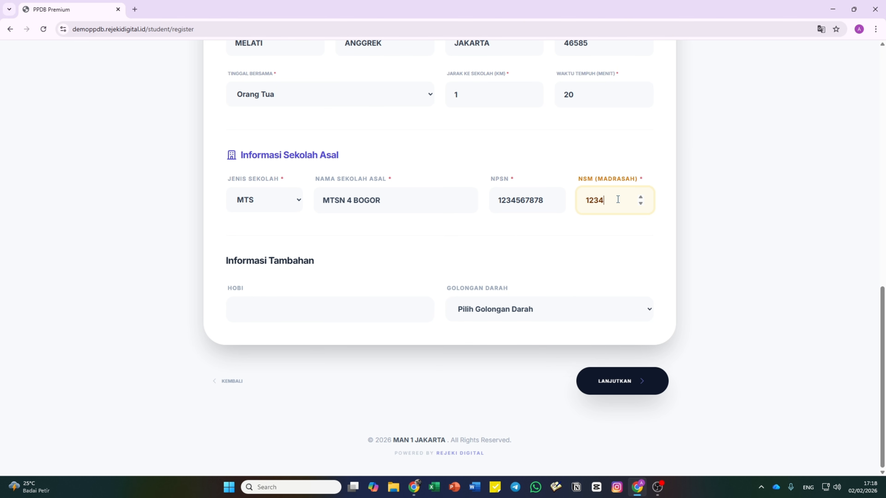
{"action": "type", "text": "5678978"}
{"action": "left_click", "coordinate": [576, 152]}
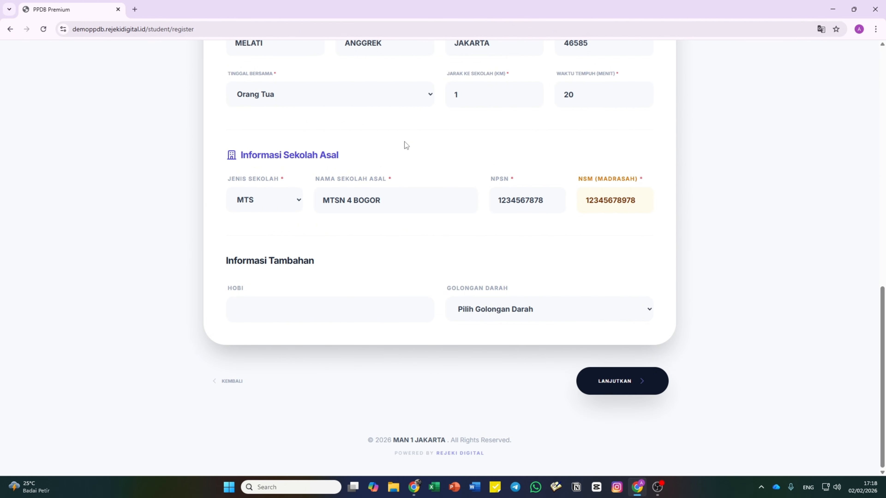
- Enter hobby MEMBACA, choose blood type A, and continue to the parents' data step
{"action": "left_click", "coordinate": [247, 313]}
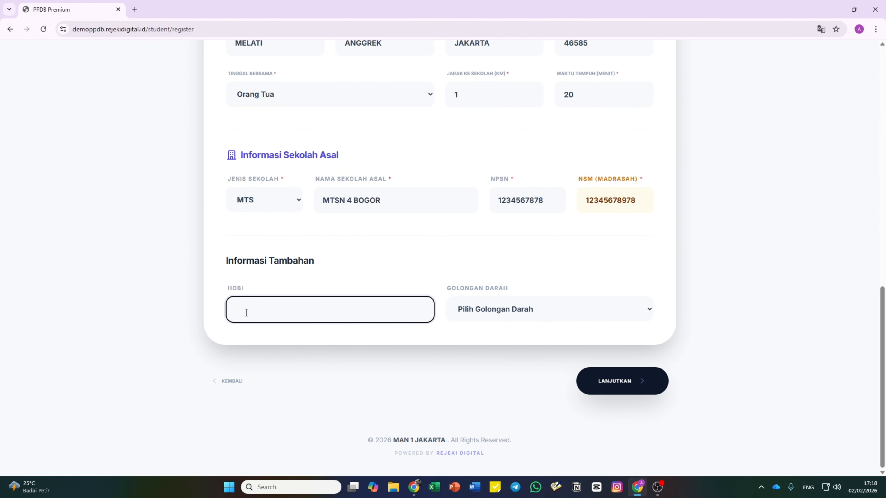
{"action": "type", "text": "MEMBACA"}
{"action": "left_click", "coordinate": [489, 309]}
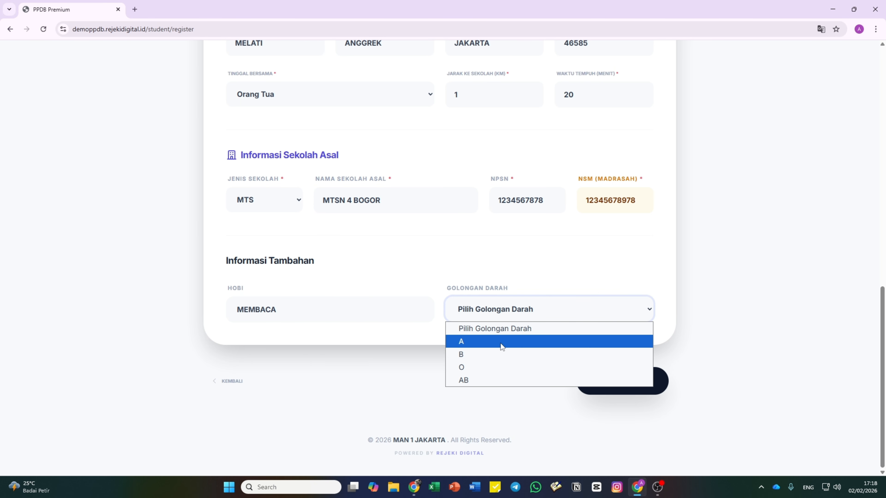
{"action": "left_click", "coordinate": [501, 343]}
{"action": "left_click", "coordinate": [621, 384]}
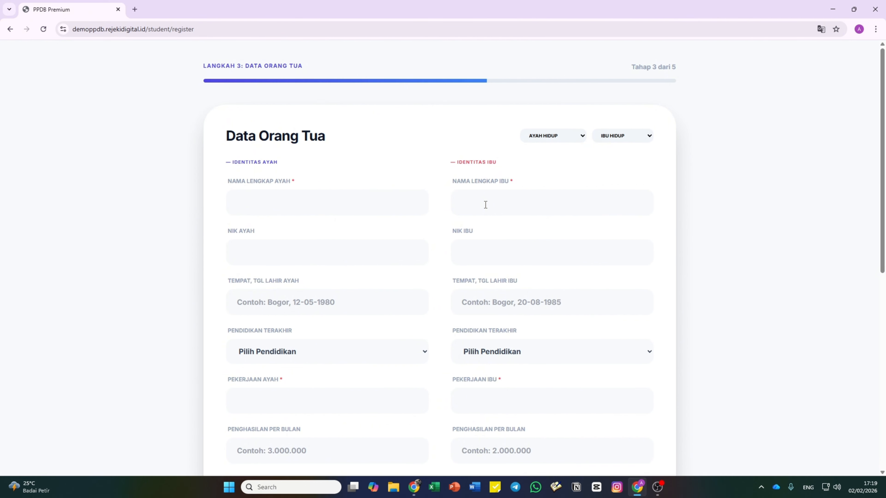
{"action": "left_click", "coordinate": [303, 198]}
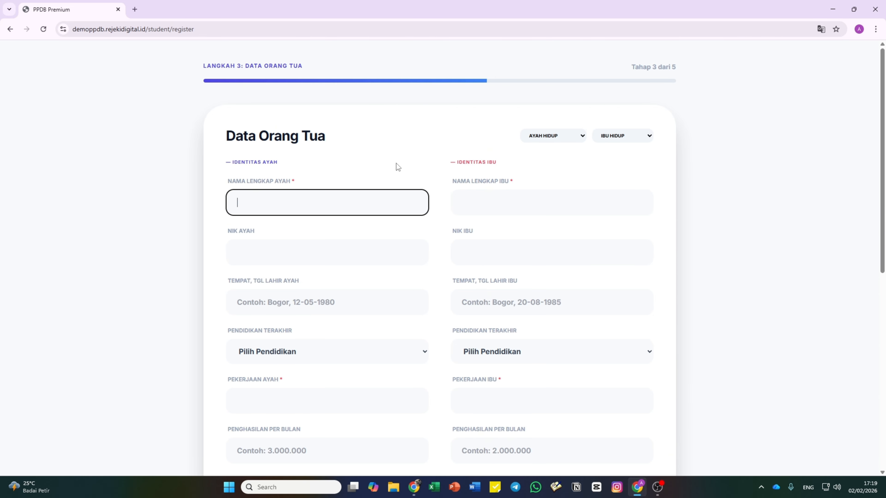
{"action": "left_click", "coordinate": [557, 141]}
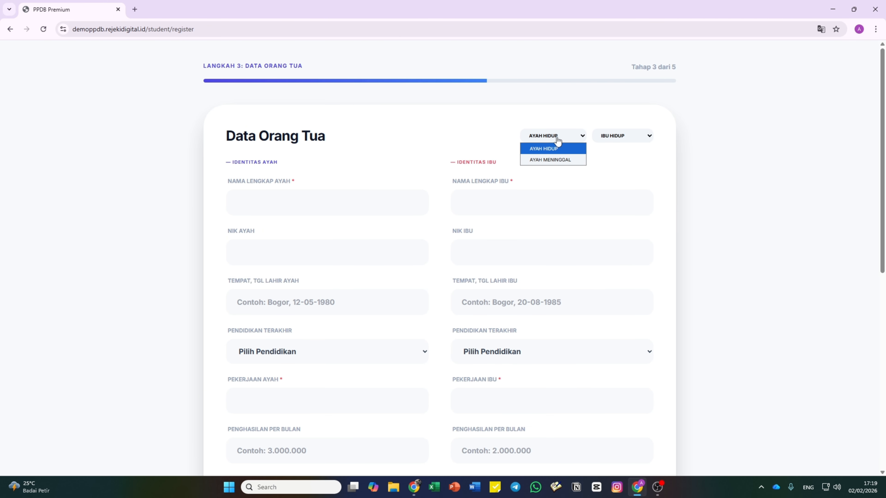
{"action": "left_click", "coordinate": [558, 160]}
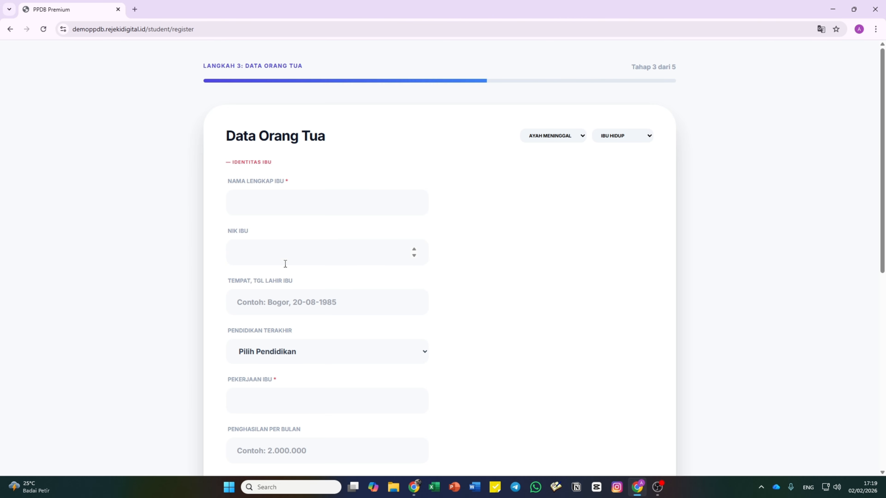
{"action": "left_click", "coordinate": [559, 137]}
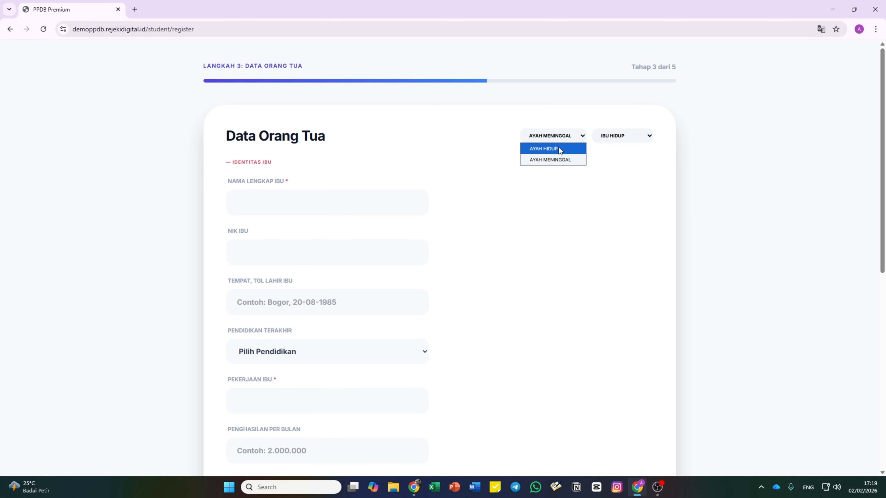
{"action": "left_click", "coordinate": [559, 149]}
{"action": "left_click", "coordinate": [633, 139]}
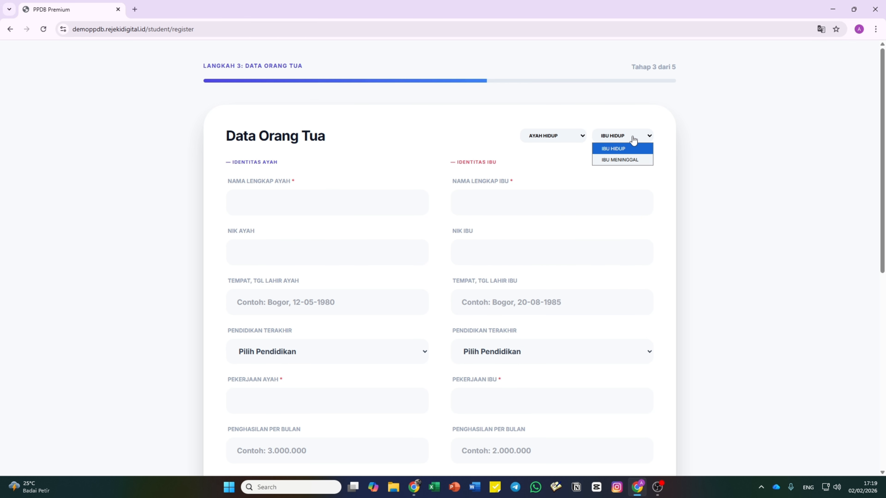
{"action": "left_click", "coordinate": [634, 160]}
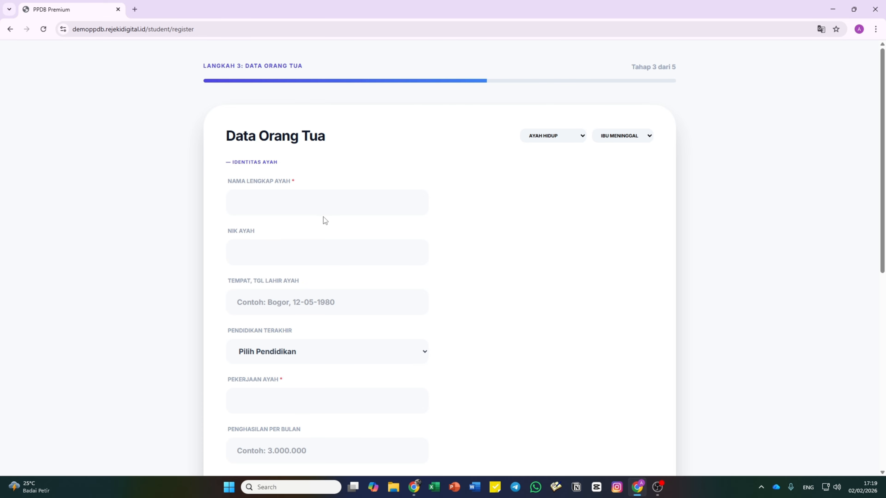
{"action": "left_click", "coordinate": [608, 137]}
{"action": "left_click", "coordinate": [616, 150]}
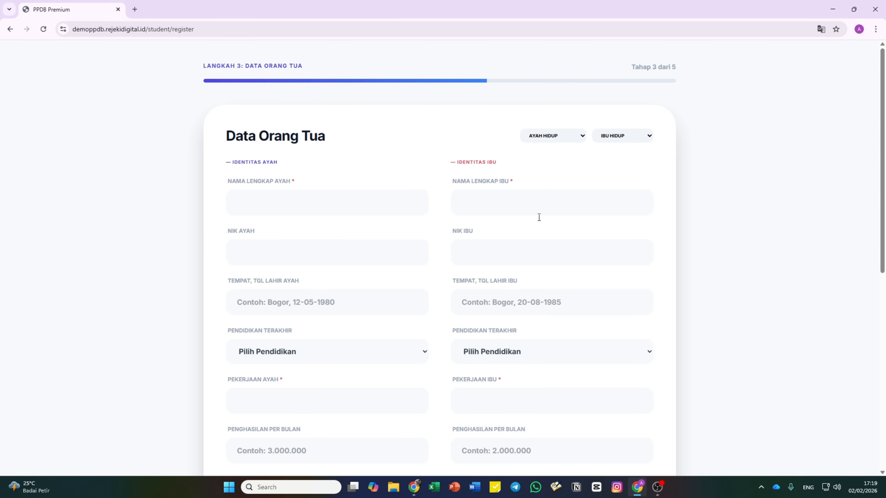
{"action": "scroll", "coordinate": [529, 222], "scroll_direction": "down", "scroll_amount": 10}
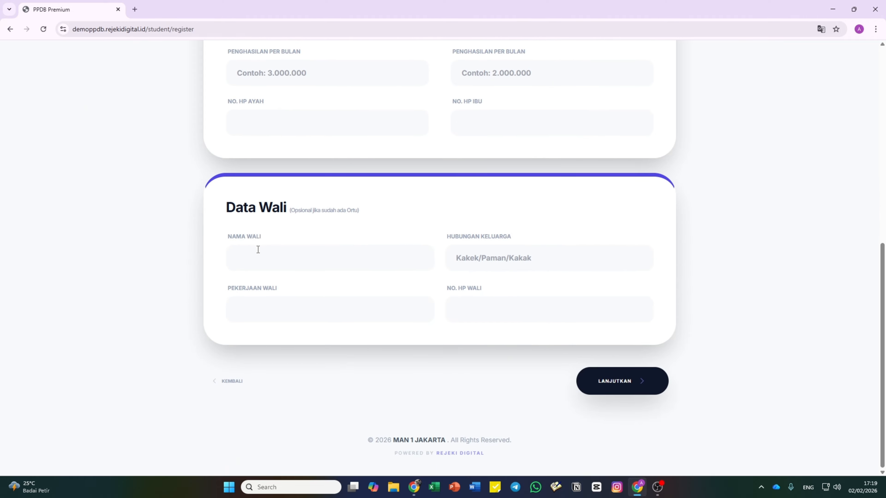
{"action": "scroll", "coordinate": [546, 343], "scroll_direction": "up", "scroll_amount": 10}
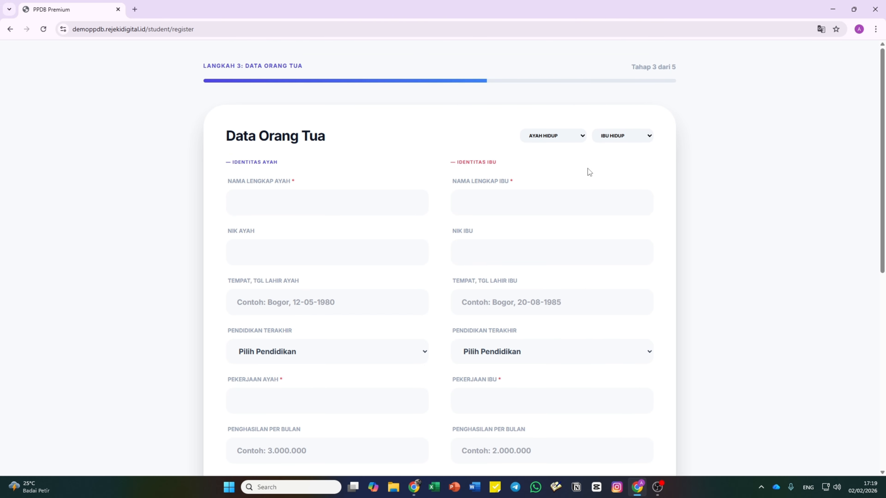
{"action": "left_click", "coordinate": [548, 137]}
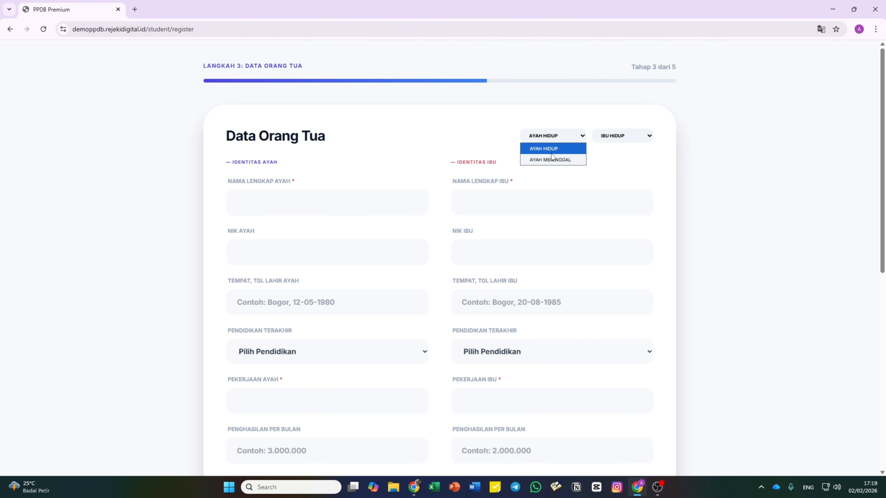
{"action": "left_click", "coordinate": [621, 139]}
{"action": "left_click", "coordinate": [622, 166]}
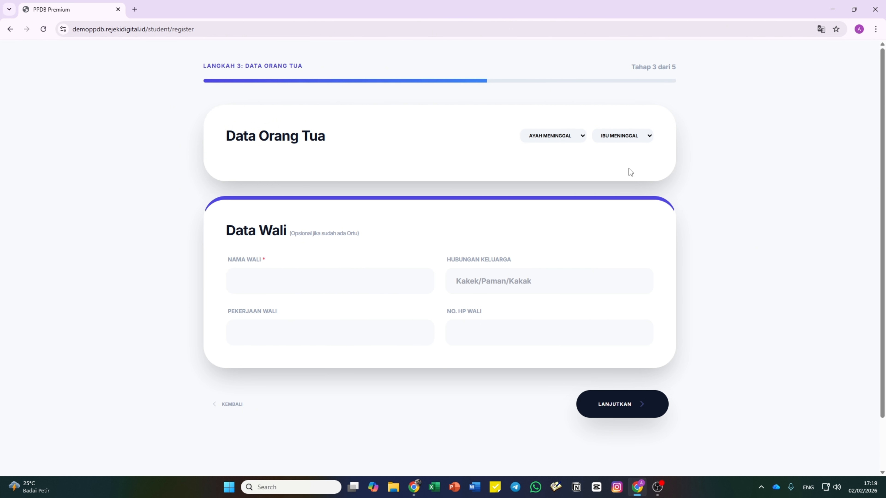
{"action": "left_click", "coordinate": [530, 139]}
{"action": "left_click", "coordinate": [543, 149]}
{"action": "left_click", "coordinate": [621, 139]}
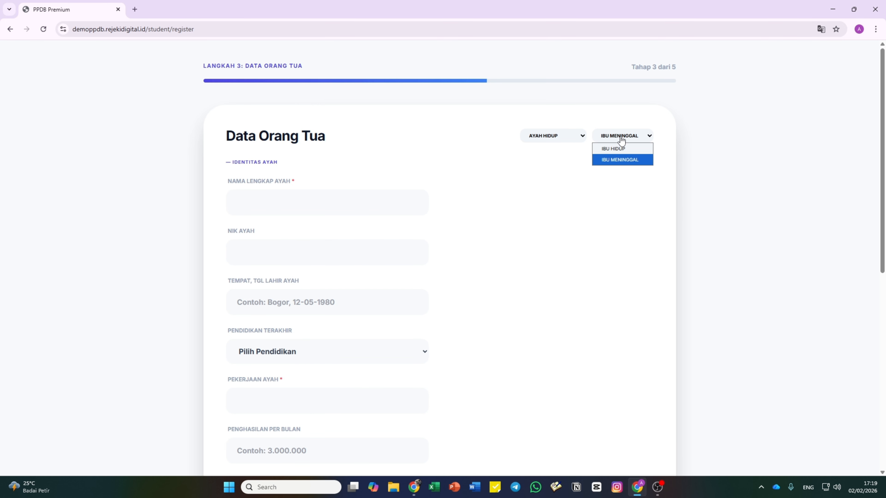
{"action": "left_click", "coordinate": [625, 148]}
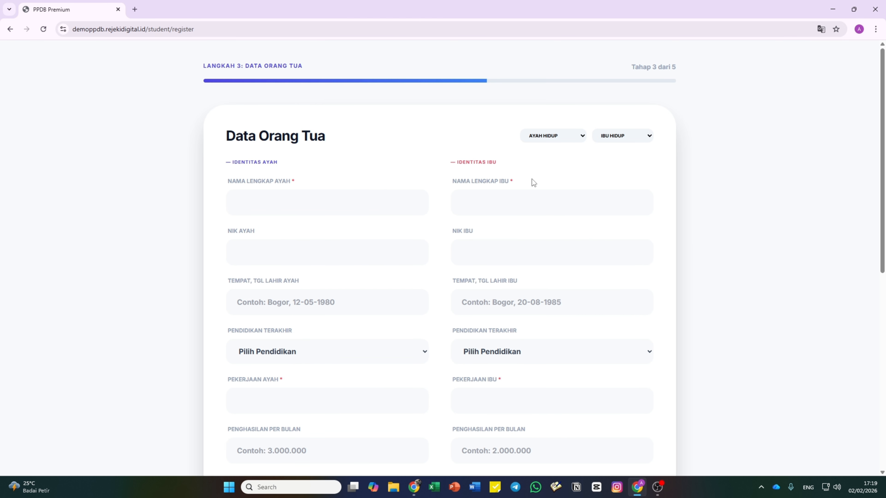
{"action": "left_click", "coordinate": [307, 199]}
{"action": "left_click", "coordinate": [341, 151]}
- Enter the father's and mother's full names and paste in both parents' ID numbers
{"action": "left_click", "coordinate": [305, 195]}
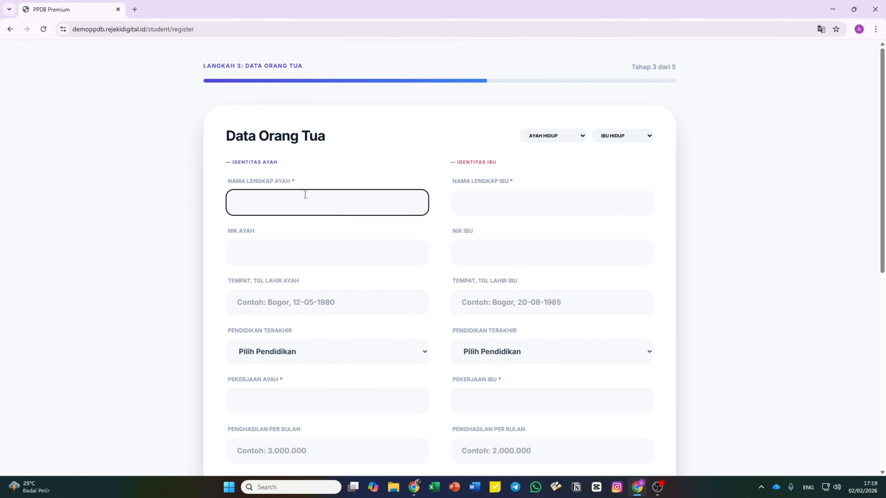
{"action": "type", "text": "AYAH BUDI"}
{"action": "key", "text": "Tab"}
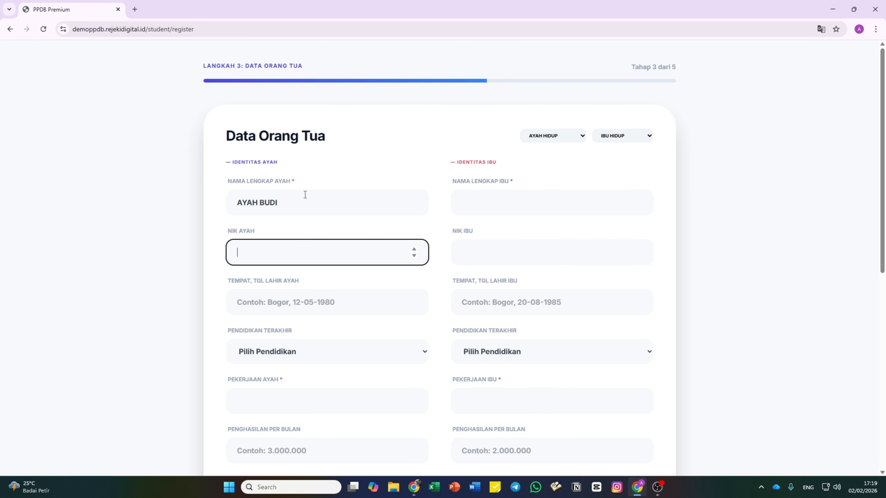
{"action": "left_click", "coordinate": [500, 196]}
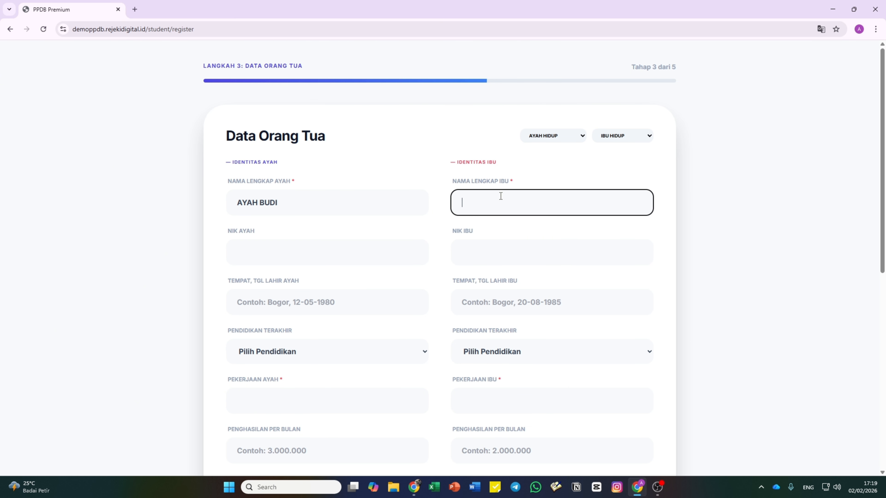
{"action": "type", "text": "IBU BUDI"}
{"action": "left_click", "coordinate": [381, 246]}
{"action": "key", "text": "ctrl+v"}
{"action": "left_click", "coordinate": [500, 253]}
{"action": "key", "text": "ctrl+v"}
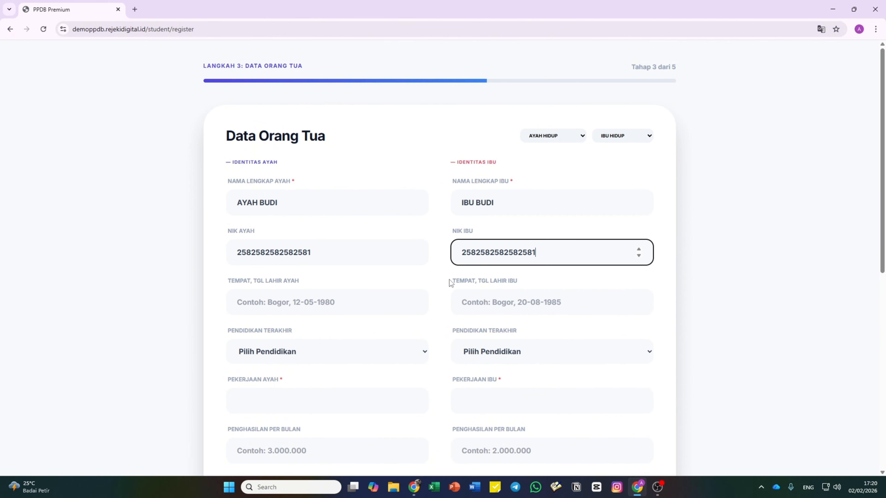
- Give both parents the birthplace and date 'Jakarta, 12 Januari 1985'
{"action": "scroll", "coordinate": [305, 249], "scroll_direction": "down", "scroll_amount": 1}
{"action": "left_click", "coordinate": [305, 249]}
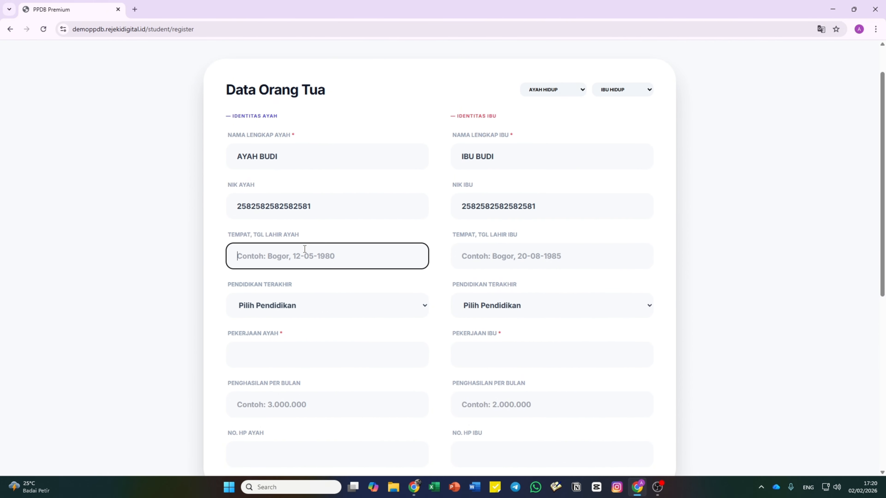
{"action": "type", "text": "Jakart"}
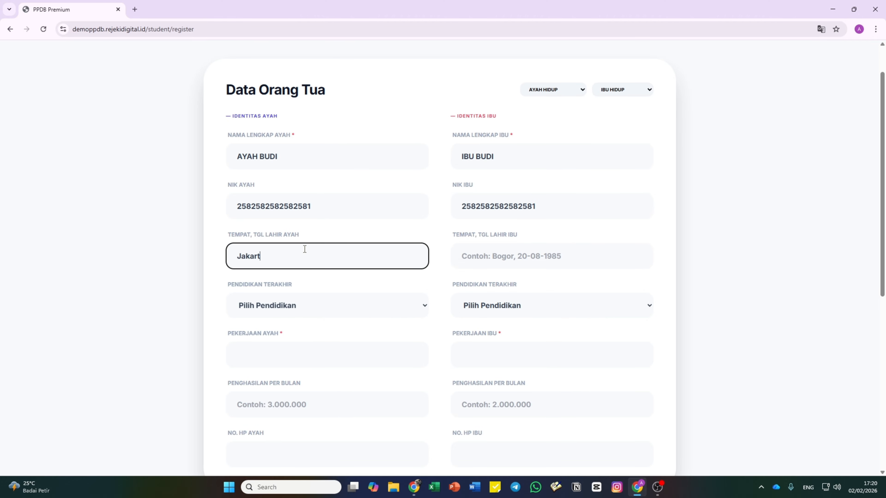
{"action": "type", "text": "a, 12 Januari 1985"}
{"action": "key", "text": "ctrl+a"}
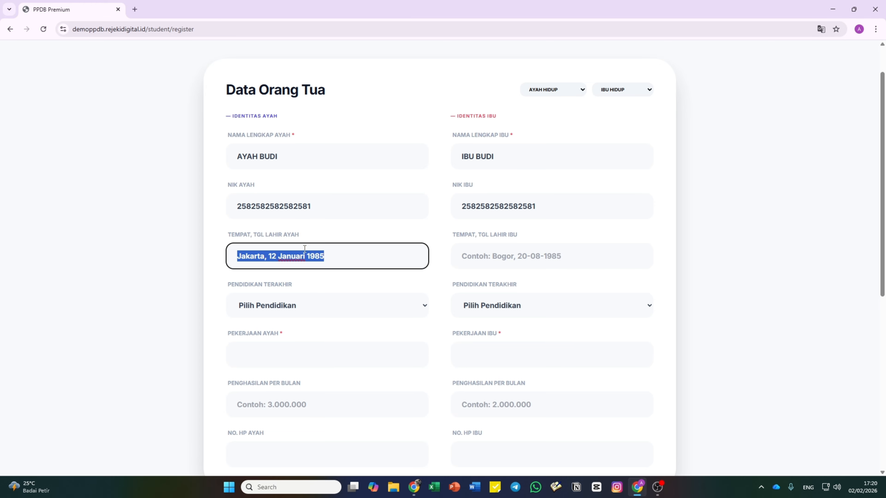
{"action": "key", "text": "ctrl+c"}
{"action": "left_click", "coordinate": [461, 252]}
{"action": "key", "text": "ctrl+v"}
- Set both parents' education level to S1/Sederajat
{"action": "scroll", "coordinate": [314, 307], "scroll_direction": "down", "scroll_amount": 3}
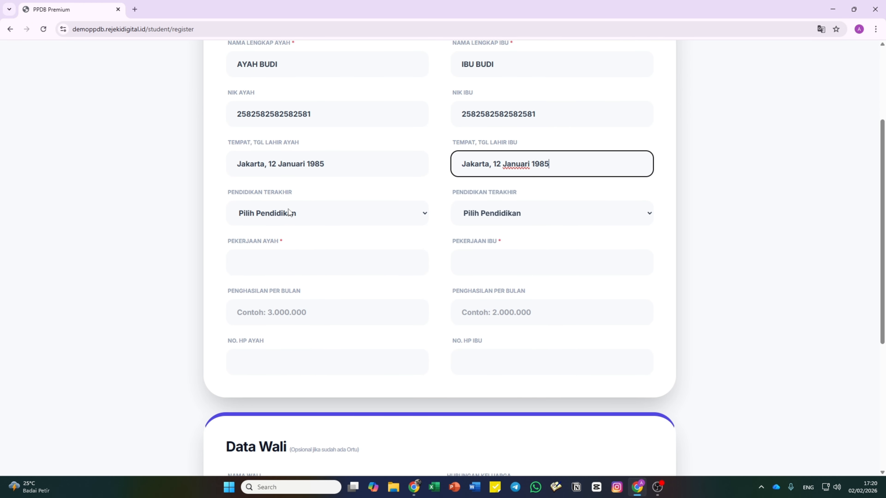
{"action": "left_click", "coordinate": [293, 213]}
{"action": "left_click", "coordinate": [282, 297]}
{"action": "left_click", "coordinate": [503, 217]}
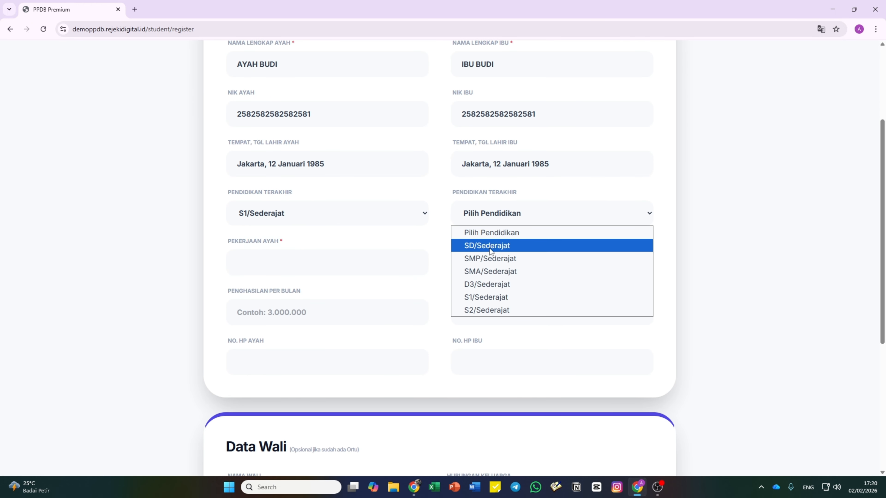
{"action": "left_click", "coordinate": [481, 296]}
- Set both occupations to GURU, with monthly incomes 3000000 for father and 2000000 for mother
{"action": "left_click", "coordinate": [295, 257]}
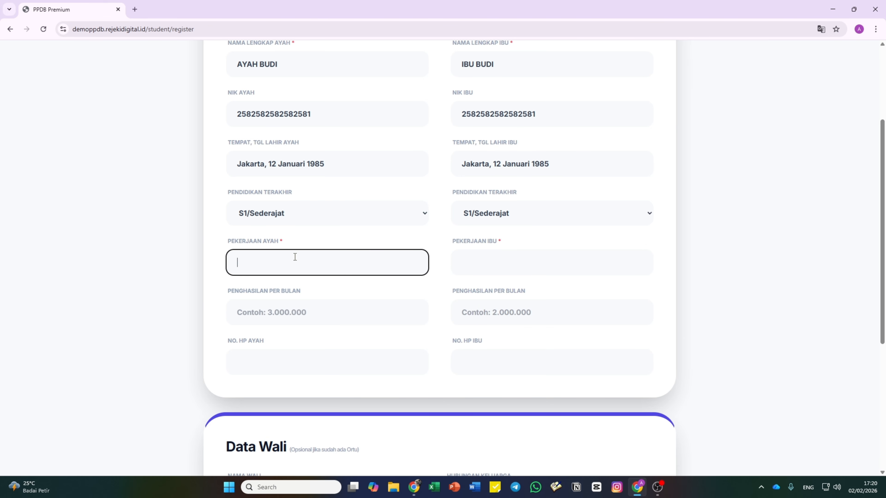
{"action": "type", "text": "guru"}
{"action": "key", "text": "Tab"}
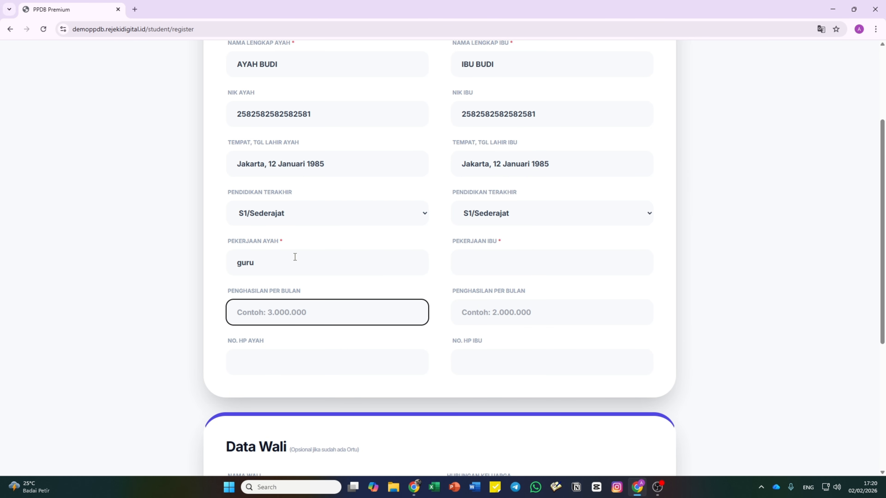
{"action": "key", "text": "shift+Tab"}
{"action": "type", "text": "GURU"}
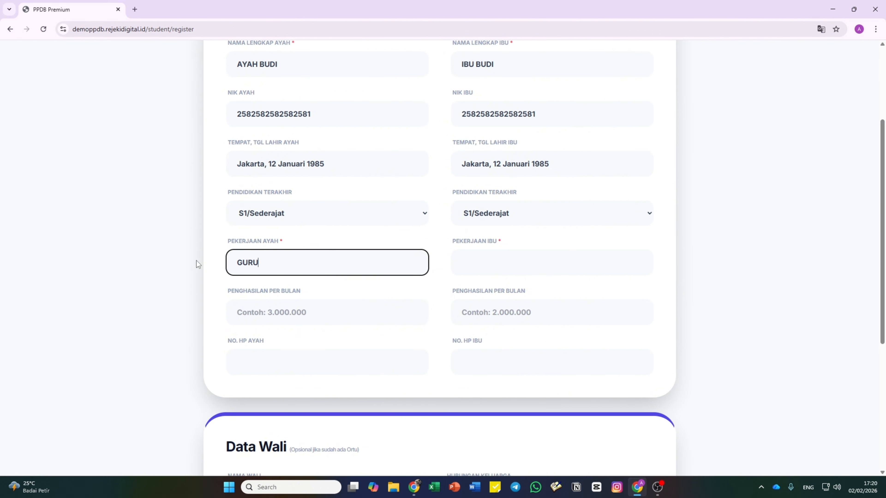
{"action": "key", "text": "Tab"}
{"action": "type", "text": "B"}
{"action": "key", "text": "BackSpace"}
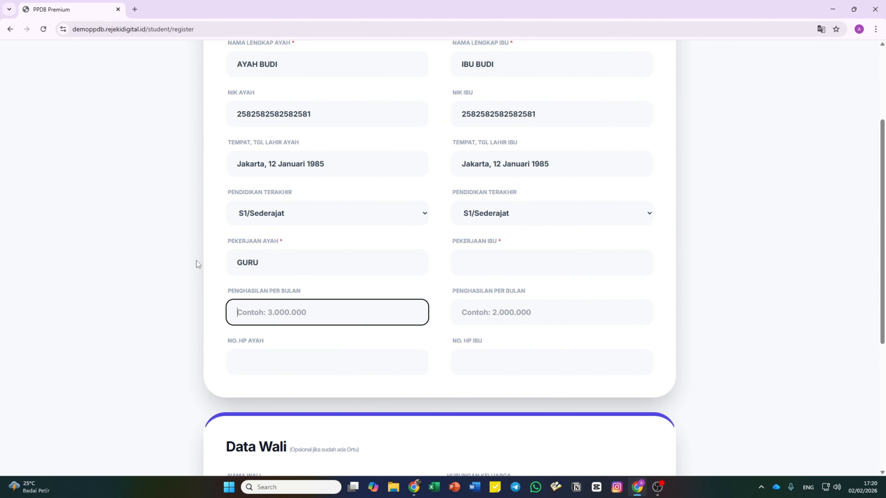
{"action": "type", "text": "3000000"}
{"action": "left_click", "coordinate": [479, 258]}
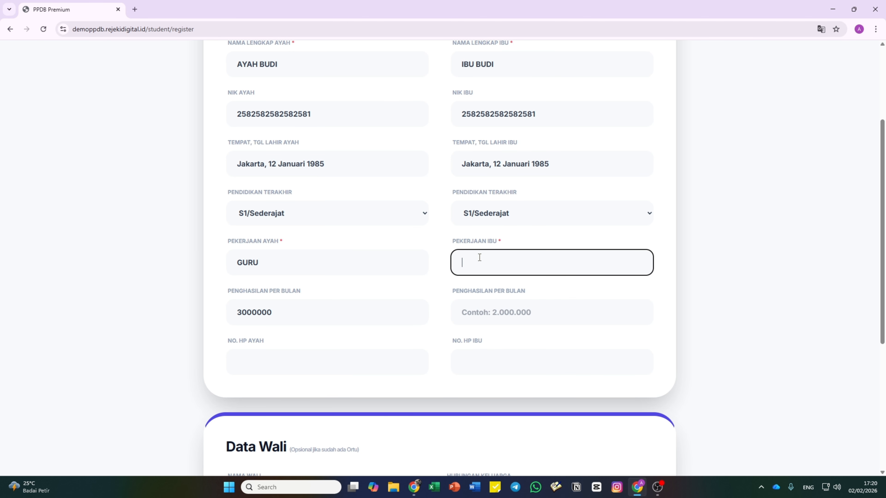
{"action": "type", "text": "GURU"}
{"action": "left_click", "coordinate": [510, 324]}
{"action": "type", "text": "2000000"}
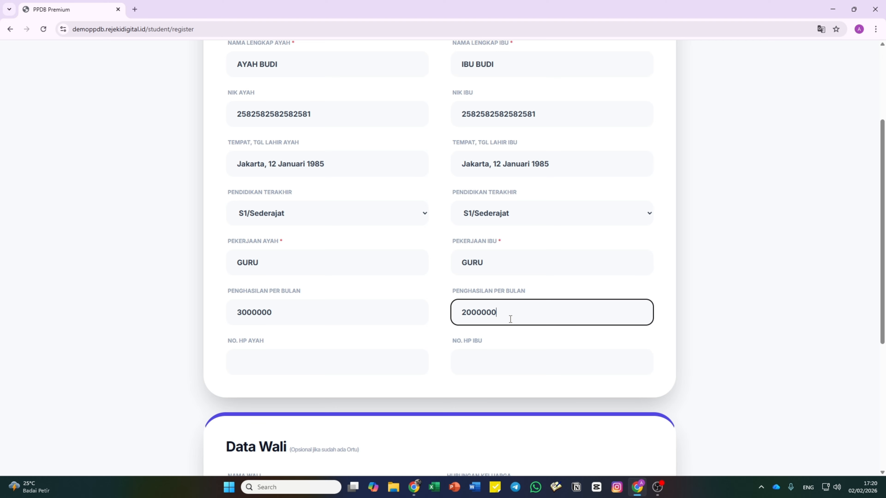
- Enter both parents' phone numbers, removing the extra digit from the mother's number
{"action": "scroll", "coordinate": [400, 317], "scroll_direction": "down", "scroll_amount": 3}
{"action": "left_click", "coordinate": [290, 273]}
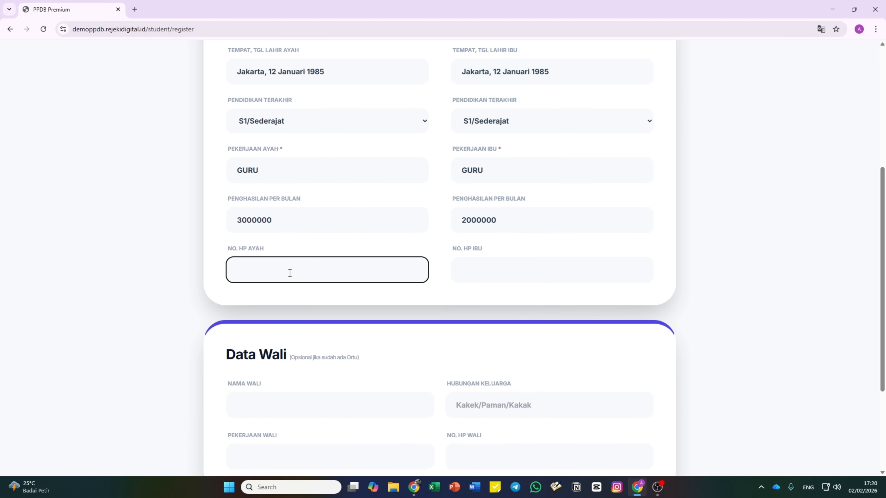
{"action": "key", "text": "Tab"}
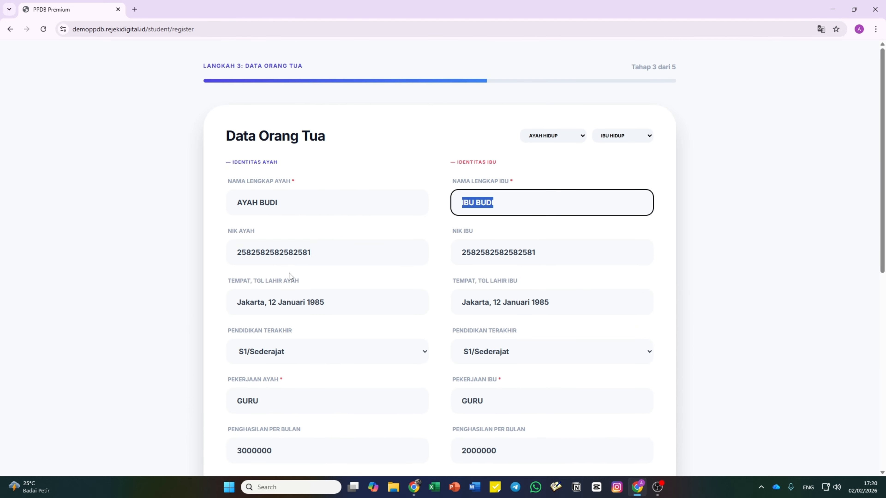
{"action": "scroll", "coordinate": [356, 271], "scroll_direction": "down", "scroll_amount": 6}
{"action": "left_click", "coordinate": [498, 176]}
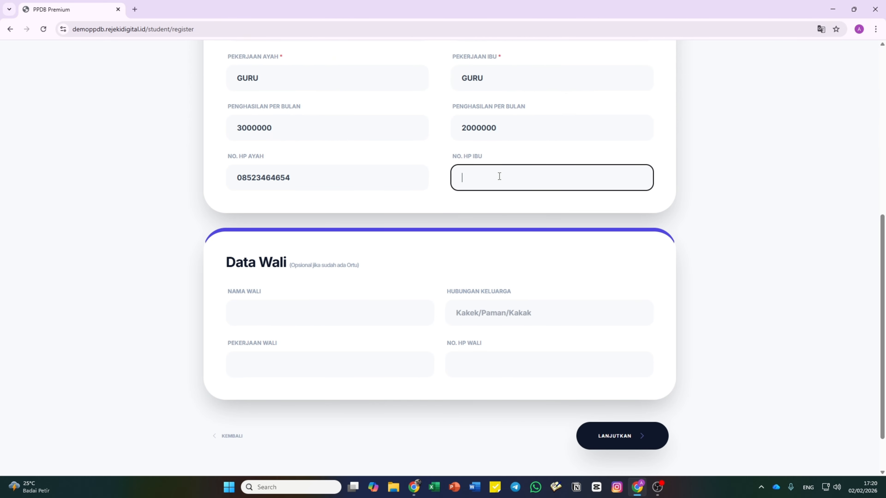
{"action": "left_click", "coordinate": [443, 232]}
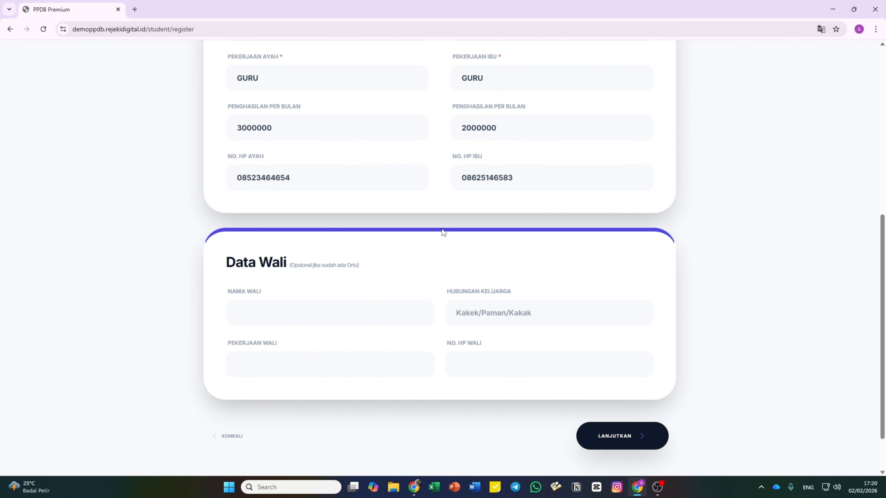
{"action": "scroll", "coordinate": [443, 225], "scroll_direction": "up", "scroll_amount": 7}
{"action": "scroll", "coordinate": [444, 222], "scroll_direction": "down", "scroll_amount": 8}
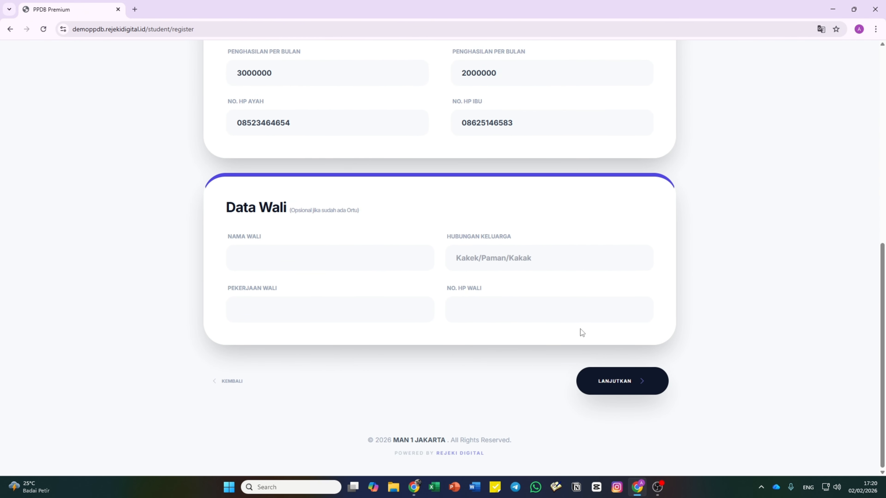
{"action": "scroll", "coordinate": [643, 333], "scroll_direction": "up", "scroll_amount": 6}
{"action": "scroll", "coordinate": [646, 332], "scroll_direction": "down", "scroll_amount": 5}
{"action": "scroll", "coordinate": [645, 332], "scroll_direction": "down", "scroll_amount": 1}
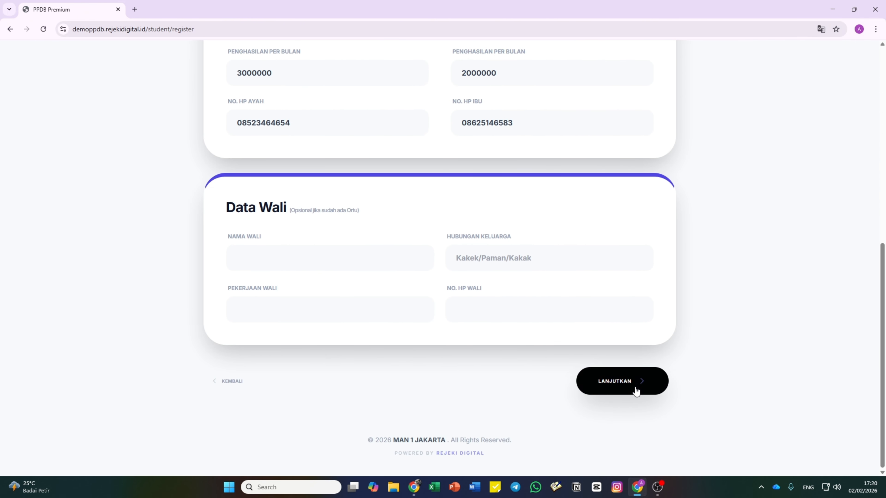
- Advance to the Data Nilai & Rapot step and scroll down to the TKA fields, all still 0.00
{"action": "left_click", "coordinate": [636, 388]}
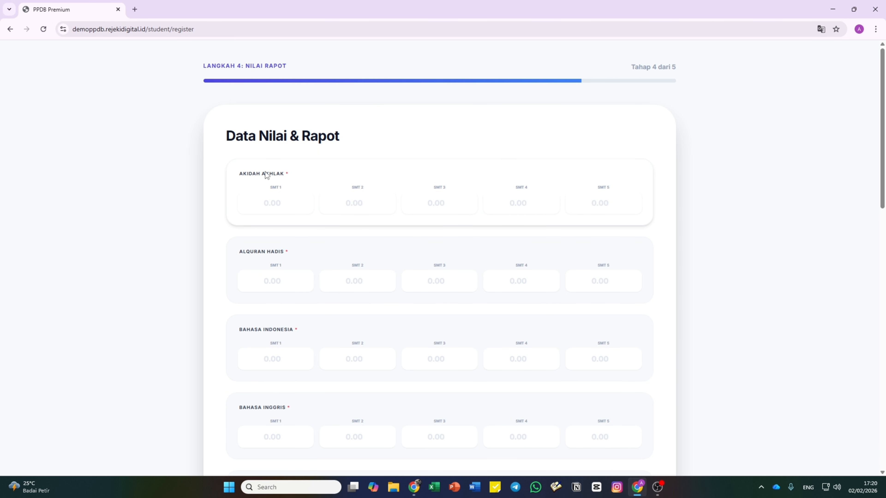
{"action": "scroll", "coordinate": [270, 258], "scroll_direction": "down", "scroll_amount": 10}
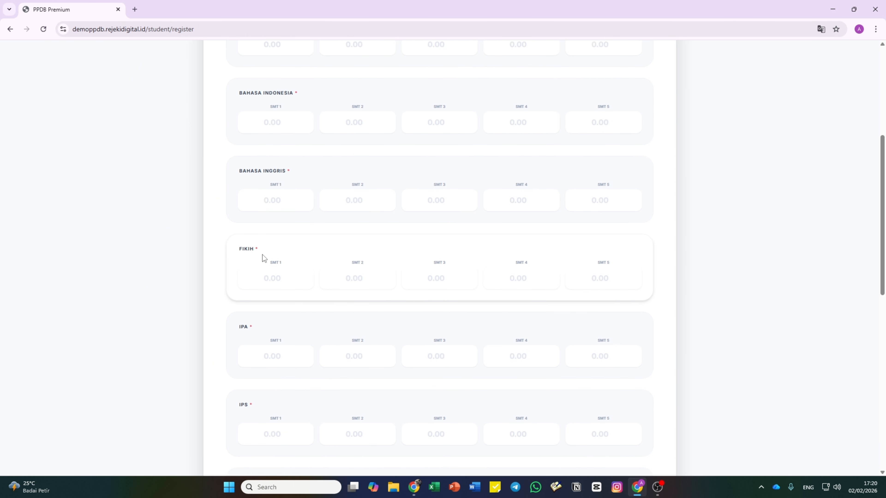
{"action": "scroll", "coordinate": [264, 297], "scroll_direction": "down", "scroll_amount": 2}
{"action": "scroll", "coordinate": [283, 332], "scroll_direction": "down", "scroll_amount": 2}
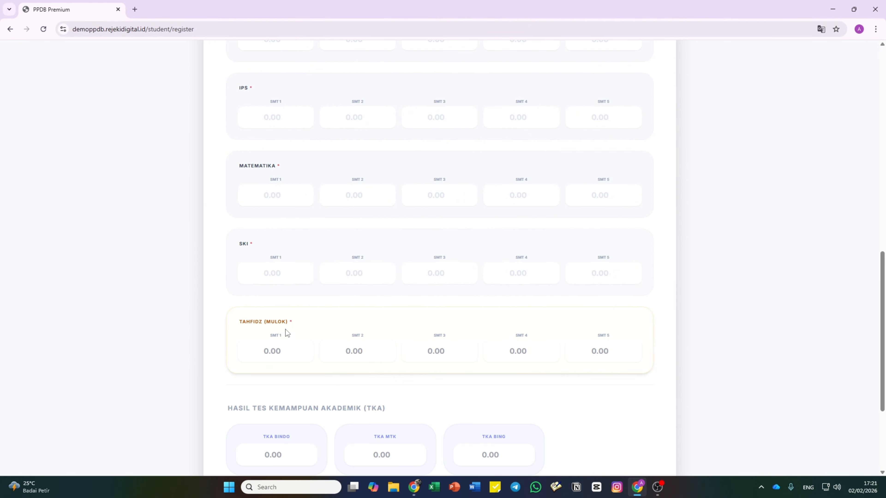
{"action": "scroll", "coordinate": [306, 330], "scroll_direction": "down", "scroll_amount": 3}
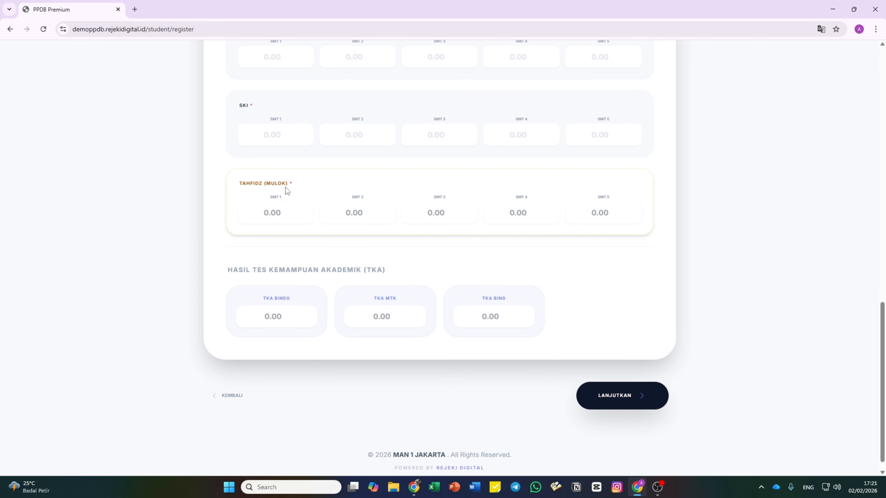
{"action": "scroll", "coordinate": [286, 187], "scroll_direction": "up", "scroll_amount": 1}
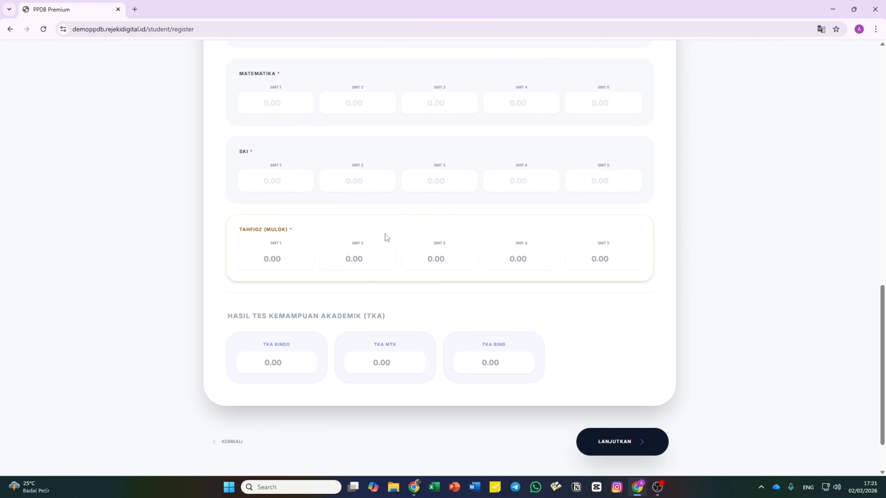
{"action": "scroll", "coordinate": [372, 248], "scroll_direction": "down", "scroll_amount": 2}
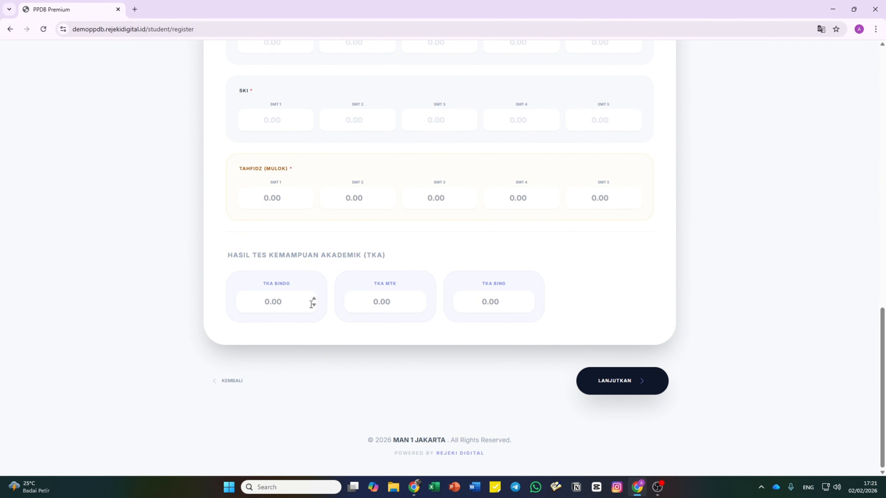
{"action": "scroll", "coordinate": [465, 297], "scroll_direction": "up", "scroll_amount": 4}
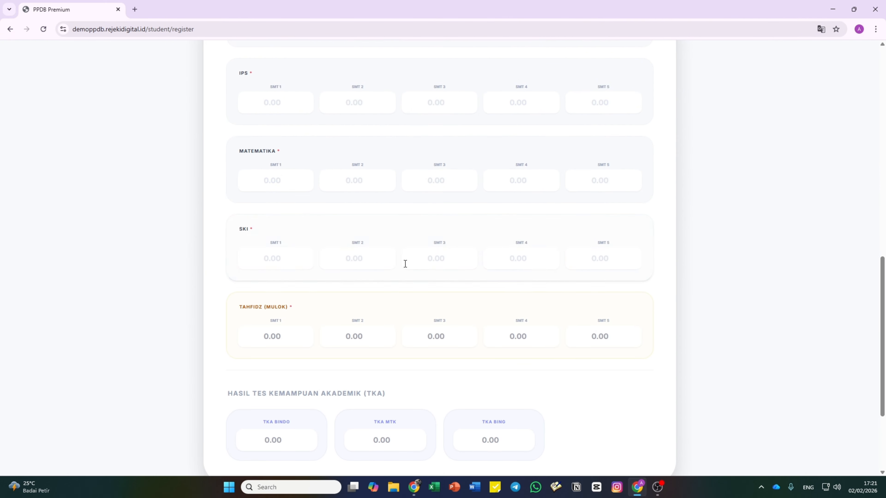
{"action": "scroll", "coordinate": [491, 294], "scroll_direction": "down", "scroll_amount": 4}
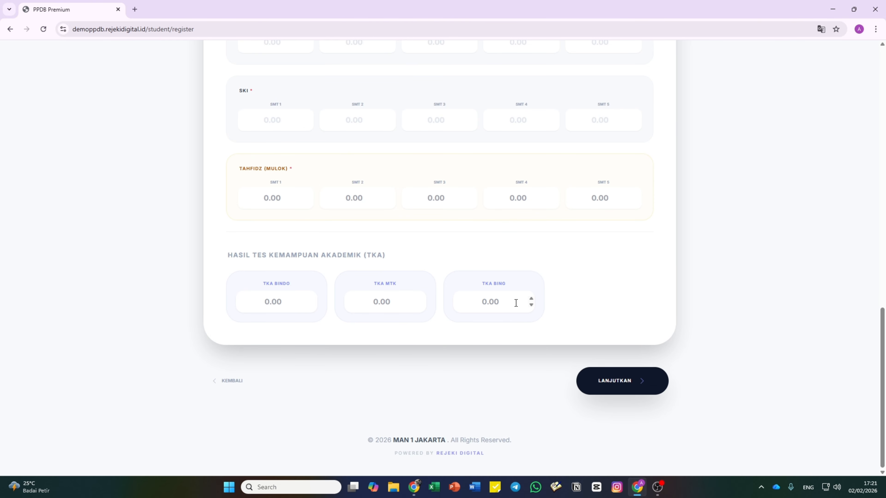
{"action": "scroll", "coordinate": [518, 301], "scroll_direction": "up", "scroll_amount": 15}
{"action": "scroll", "coordinate": [396, 266], "scroll_direction": "up", "scroll_amount": 4}
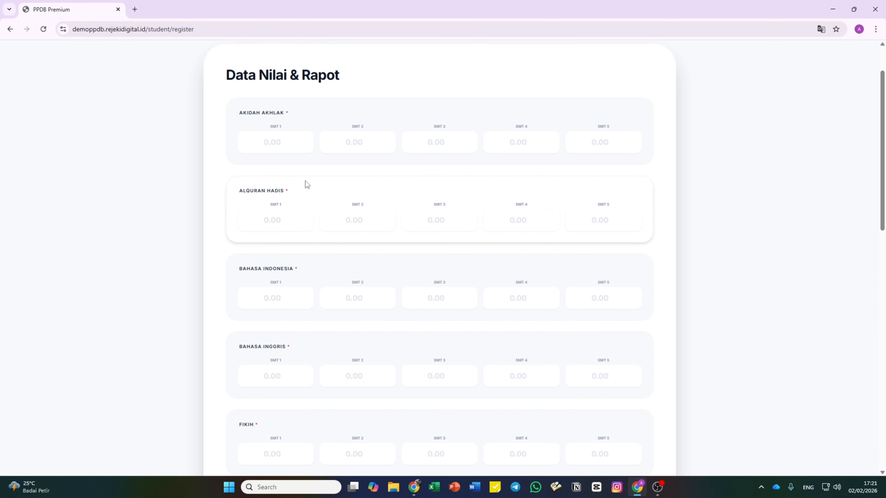
- Enter 81 in Akidah Akhlak SMT 1–5, copying the value for reuse
{"action": "left_click", "coordinate": [278, 143]}
{"action": "type", "text": "81"}
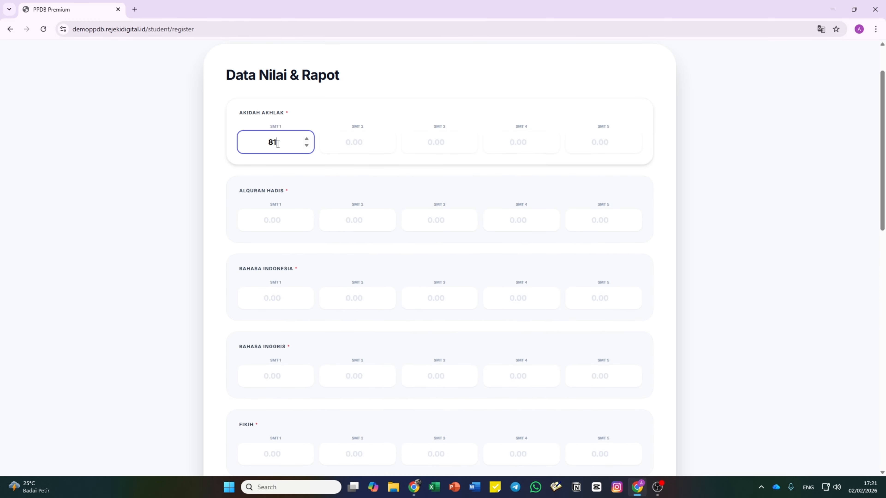
{"action": "key", "text": "ctrl+a"}
{"action": "key", "text": "ctrl+c"}
{"action": "left_click", "coordinate": [362, 140]}
{"action": "key", "text": "ctrl+v"}
{"action": "left_click", "coordinate": [433, 144]}
{"action": "key", "text": "ctrl+v"}
{"action": "left_click", "coordinate": [514, 146]}
{"action": "key", "text": "ctrl+v"}
{"action": "left_click", "coordinate": [584, 145]}
{"action": "key", "text": "ctrl+v"}
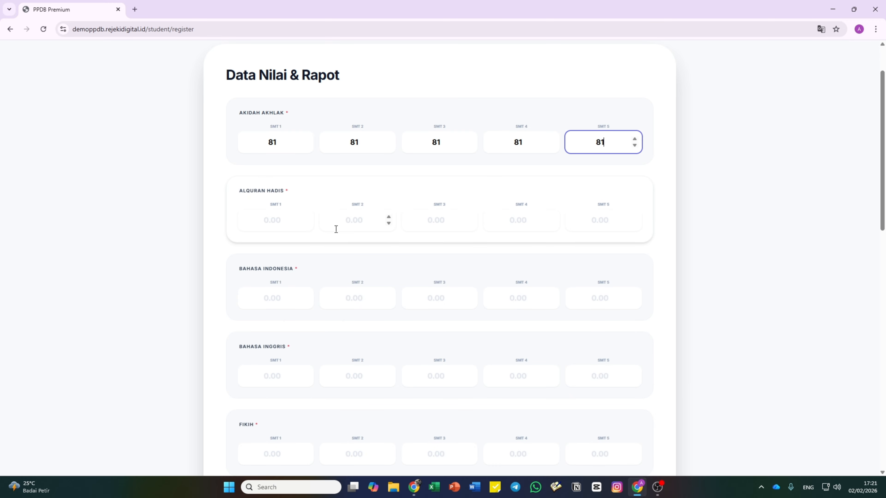
- Fill all five Alquran Hadis semester grades with 81
{"action": "left_click", "coordinate": [289, 222]}
{"action": "key", "text": "ctrl+v"}
{"action": "left_click", "coordinate": [359, 220]}
{"action": "key", "text": "ctrl+v"}
{"action": "left_click", "coordinate": [438, 218]}
{"action": "key", "text": "ctrl+v"}
{"action": "left_click", "coordinate": [532, 227]}
{"action": "key", "text": "ctrl+v"}
{"action": "left_click", "coordinate": [595, 229]}
{"action": "key", "text": "ctrl+v"}
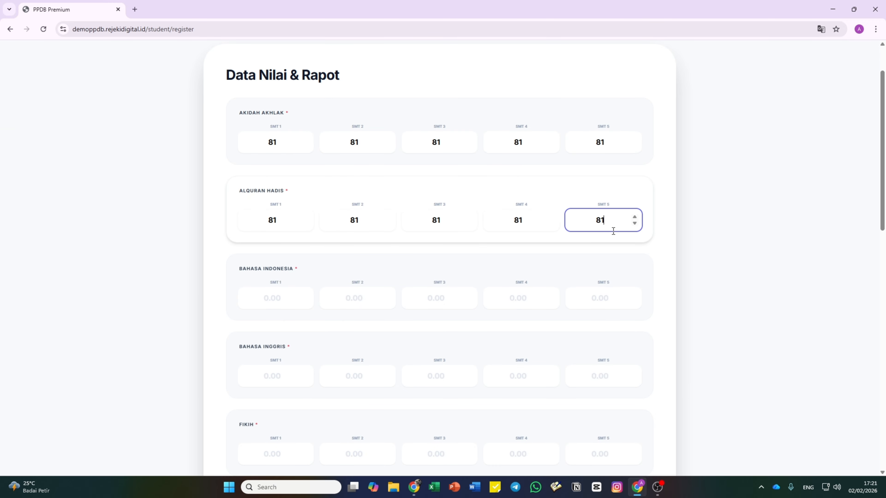
- Fill Bahasa Indonesia SMT 1–5 grades with 81
{"action": "key", "text": "ctrl+v"}
{"action": "left_click", "coordinate": [340, 296]}
{"action": "key", "text": "ctrl+v"}
{"action": "left_click", "coordinate": [429, 305]}
{"action": "key", "text": "ctrl+v"}
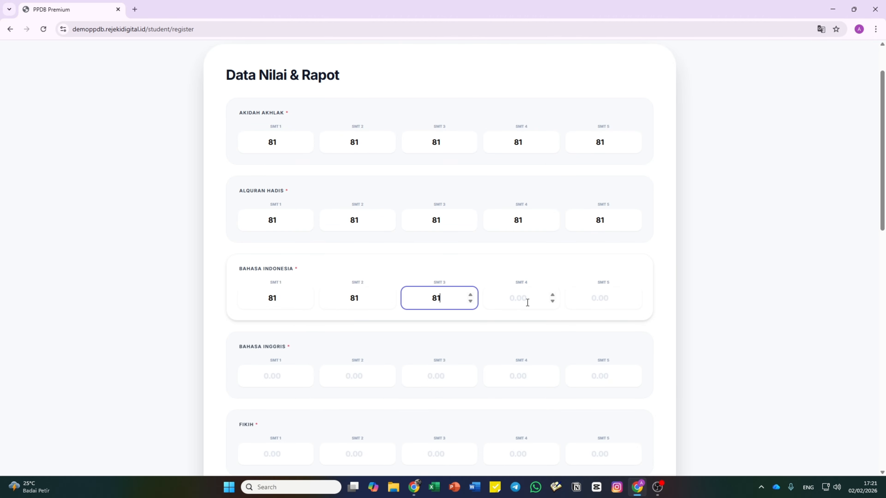
{"action": "left_click", "coordinate": [528, 303]}
{"action": "key", "text": "ctrl+v"}
{"action": "left_click", "coordinate": [611, 300]}
{"action": "key", "text": "ctrl+v"}
{"action": "left_click", "coordinate": [300, 376]}
- Fill Bahasa Inggris SMT 1–5 grades with 81
{"action": "key", "text": "ctrl+v"}
{"action": "left_click", "coordinate": [382, 376]}
{"action": "key", "text": "ctrl+v"}
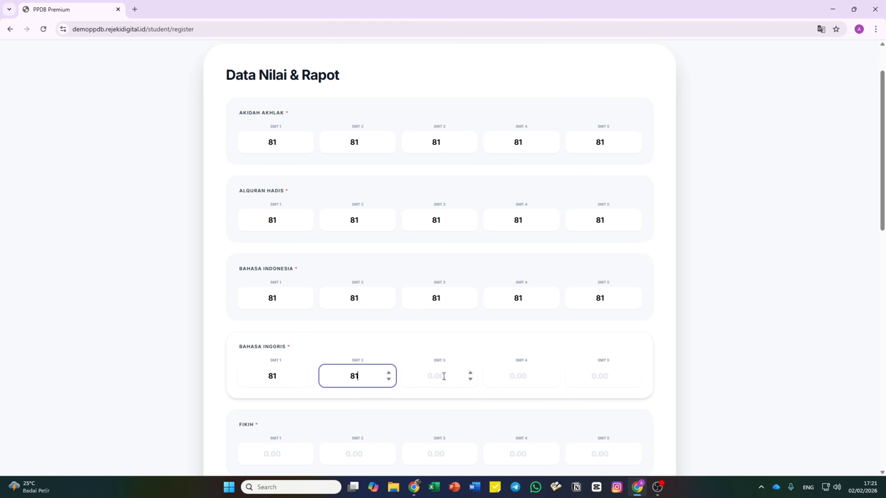
{"action": "left_click", "coordinate": [442, 380]}
{"action": "key", "text": "ctrl+v"}
{"action": "left_click", "coordinate": [529, 375]}
{"action": "key", "text": "ctrl+v"}
{"action": "left_click", "coordinate": [600, 377]}
{"action": "key", "text": "ctrl+v"}
{"action": "scroll", "coordinate": [310, 305], "scroll_direction": "down", "scroll_amount": 3}
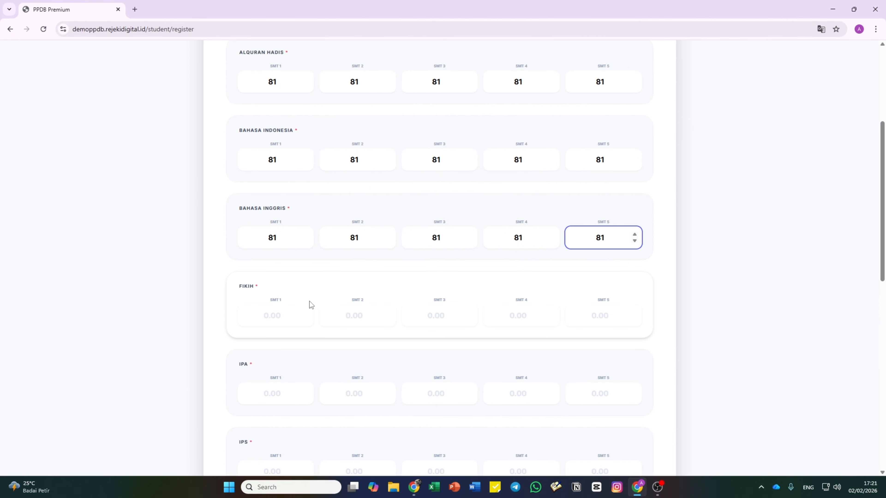
{"action": "left_click", "coordinate": [275, 315]}
- Fill the Fikih semester grades with 81
{"action": "key", "text": "ctrl+v"}
{"action": "left_click", "coordinate": [353, 315]}
{"action": "key", "text": "ctrl+v"}
{"action": "left_click", "coordinate": [429, 316]}
{"action": "key", "text": "ctrl+v"}
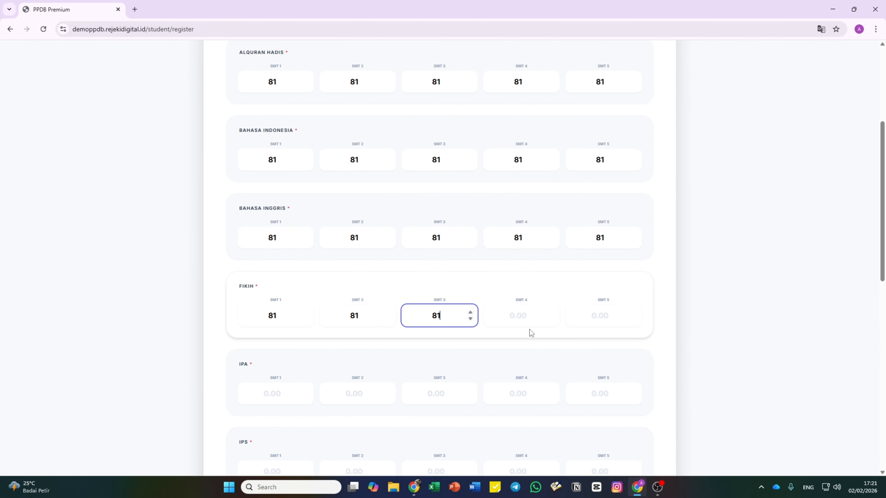
{"action": "left_click", "coordinate": [535, 319]}
{"action": "key", "text": "ctrl+v"}
{"action": "left_click", "coordinate": [601, 316]}
{"action": "key", "text": "ctrl+v"}
{"action": "scroll", "coordinate": [386, 304], "scroll_direction": "down", "scroll_amount": 2}
{"action": "left_click", "coordinate": [274, 299]}
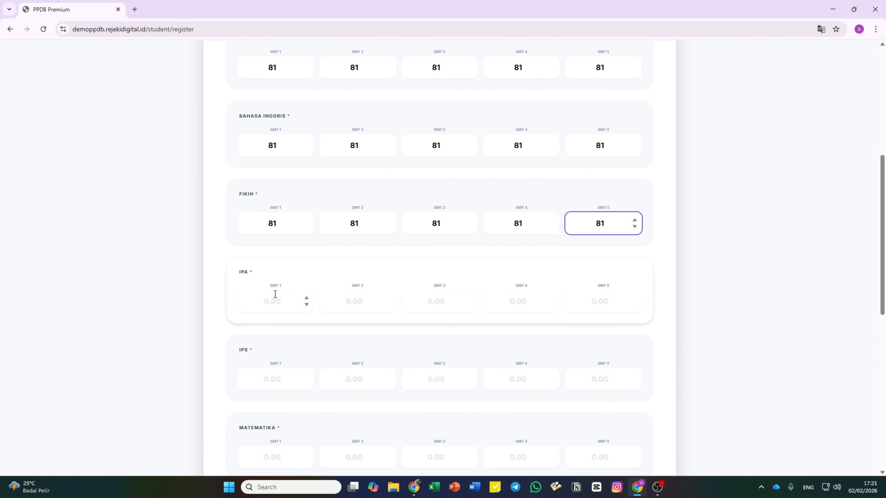
{"action": "key", "text": "ctrl+v"}
{"action": "left_click", "coordinate": [365, 301]}
- Fill IPA SMT 1–5 grades with 81
{"action": "key", "text": "ctrl+v"}
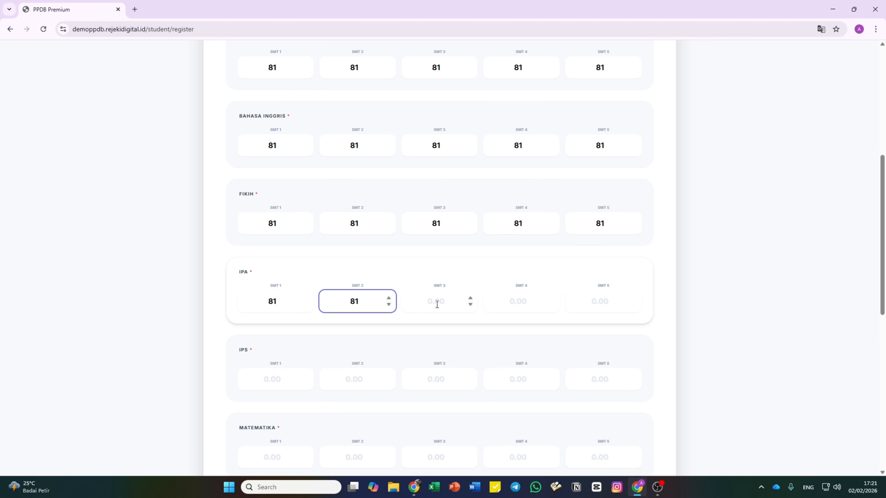
{"action": "left_click", "coordinate": [436, 303]}
{"action": "key", "text": "ctrl+v"}
{"action": "left_click", "coordinate": [527, 305]}
{"action": "key", "text": "ctrl+v"}
{"action": "left_click", "coordinate": [599, 304]}
{"action": "key", "text": "ctrl+v"}
{"action": "scroll", "coordinate": [397, 287], "scroll_direction": "down", "scroll_amount": 3}
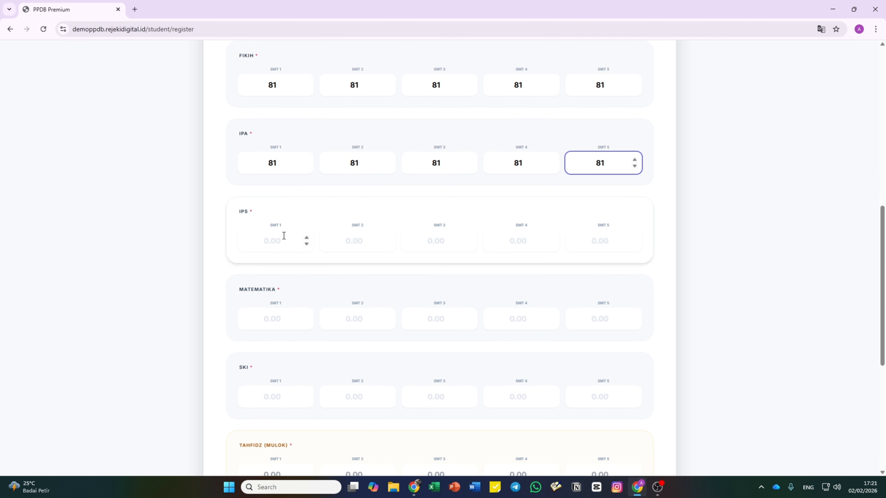
{"action": "left_click", "coordinate": [283, 238]}
- Fill IPS SMT 1–5 grades with 81
{"action": "key", "text": "ctrl+v"}
{"action": "left_click", "coordinate": [333, 239]}
{"action": "key", "text": "ctrl+v"}
{"action": "left_click", "coordinate": [452, 241]}
{"action": "key", "text": "ctrl+v"}
{"action": "left_click", "coordinate": [524, 242]}
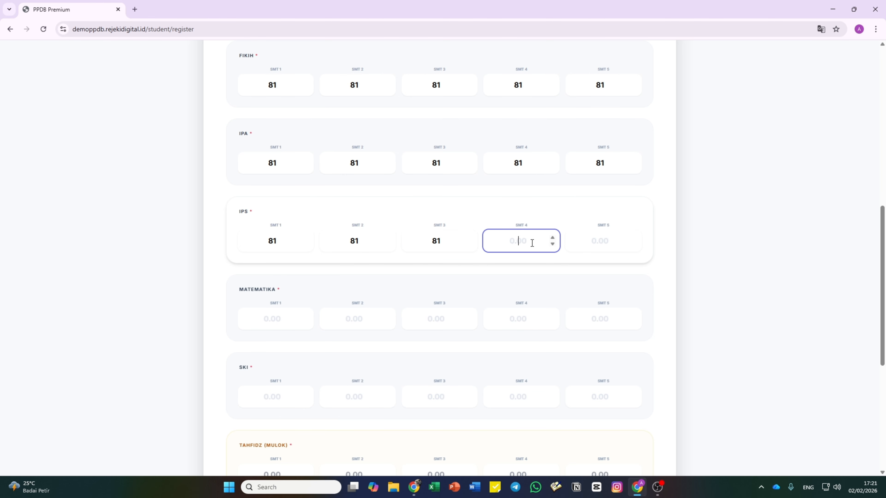
{"action": "key", "text": "ctrl+v"}
{"action": "left_click", "coordinate": [603, 243]}
{"action": "key", "text": "ctrl+v"}
{"action": "scroll", "coordinate": [356, 232], "scroll_direction": "down", "scroll_amount": 3}
{"action": "left_click", "coordinate": [281, 179]}
- Fill Matematika SMT 1–5 grades with 81
{"action": "key", "text": "ctrl+v"}
{"action": "left_click", "coordinate": [363, 174]}
{"action": "key", "text": "ctrl+v"}
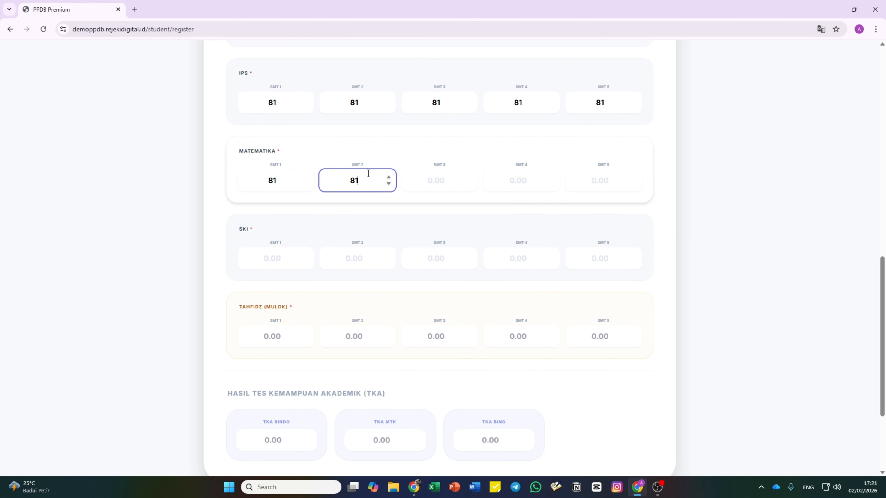
{"action": "left_click", "coordinate": [467, 185]}
{"action": "key", "text": "ctrl+v"}
{"action": "left_click", "coordinate": [513, 180]}
{"action": "key", "text": "ctrl+v"}
{"action": "left_click", "coordinate": [594, 181]}
{"action": "key", "text": "ctrl+v"}
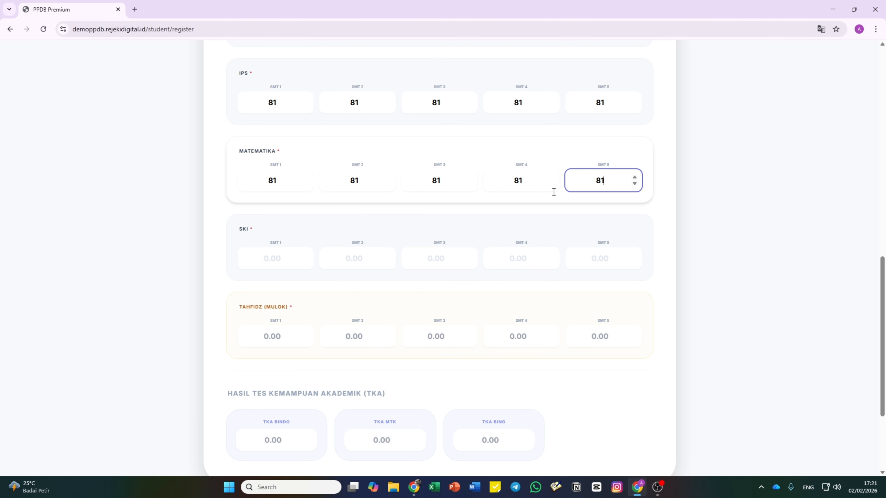
{"action": "left_click", "coordinate": [291, 264]}
- Score SKI semesters 1–5 as 81
{"action": "key", "text": "ctrl+v"}
{"action": "left_click", "coordinate": [370, 262]}
{"action": "key", "text": "ctrl+v"}
{"action": "left_click", "coordinate": [427, 259]}
{"action": "key", "text": "ctrl+v"}
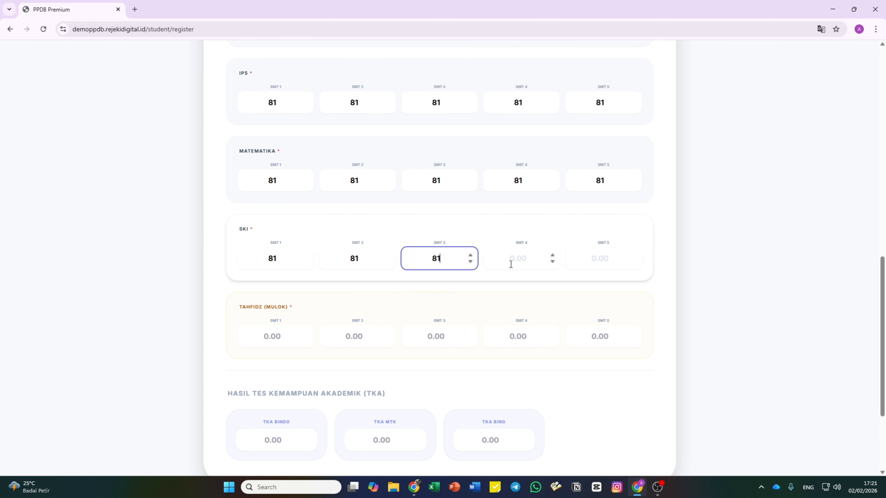
{"action": "left_click", "coordinate": [511, 264]}
{"action": "key", "text": "ctrl+v"}
{"action": "left_click", "coordinate": [622, 264]}
{"action": "key", "text": "ctrl+v"}
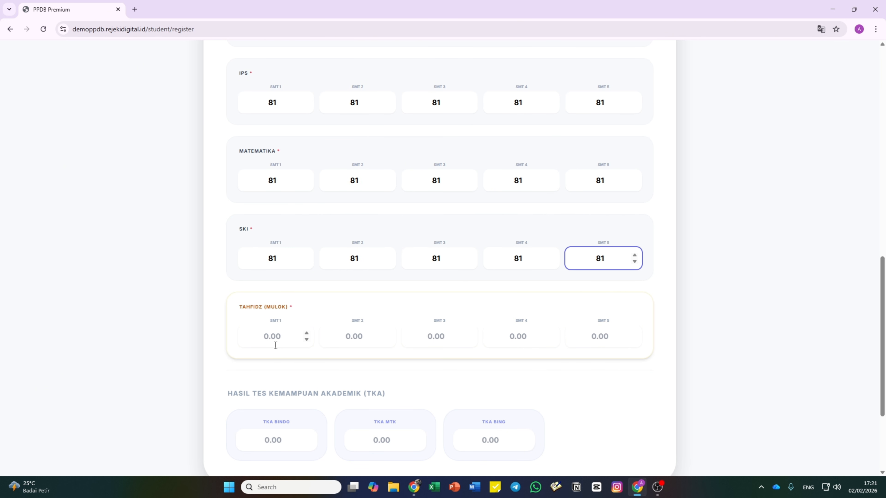
{"action": "left_click", "coordinate": [279, 344]}
- Score Tahfidz (Mulok) semesters 1–5 as 81
{"action": "key", "text": "ctrl+v"}
{"action": "left_click", "coordinate": [362, 342]}
{"action": "key", "text": "ctrl+v"}
{"action": "left_click", "coordinate": [448, 339]}
{"action": "key", "text": "ctrl+v"}
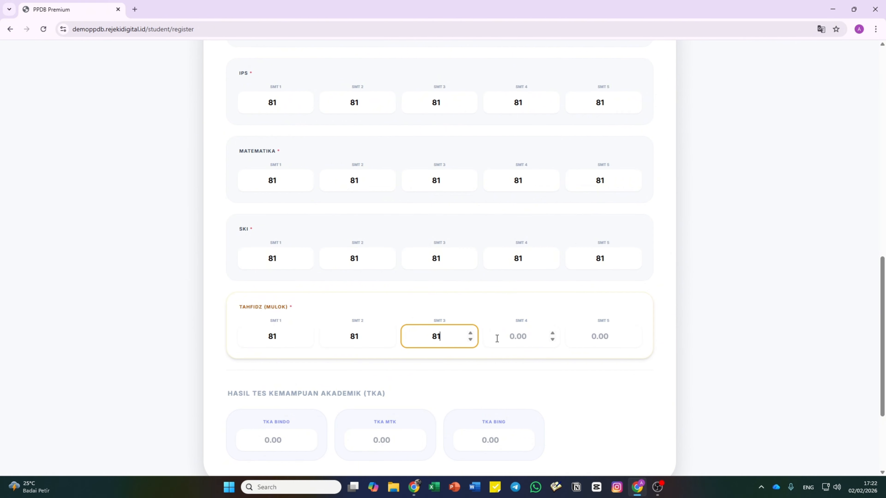
{"action": "left_click", "coordinate": [554, 336]}
{"action": "key", "text": "ctrl+v"}
{"action": "left_click", "coordinate": [593, 337]}
{"action": "key", "text": "ctrl+v"}
{"action": "left_click", "coordinate": [600, 392]}
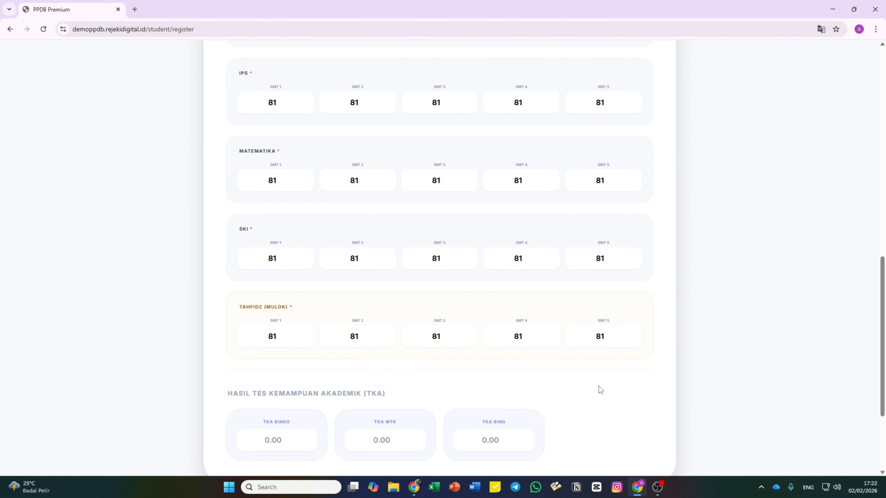
{"action": "scroll", "coordinate": [595, 380], "scroll_direction": "down", "scroll_amount": 2}
- Enter TKA BINDO 81, TKA MTK 81 and TKA BING 82
{"action": "left_click", "coordinate": [285, 347]}
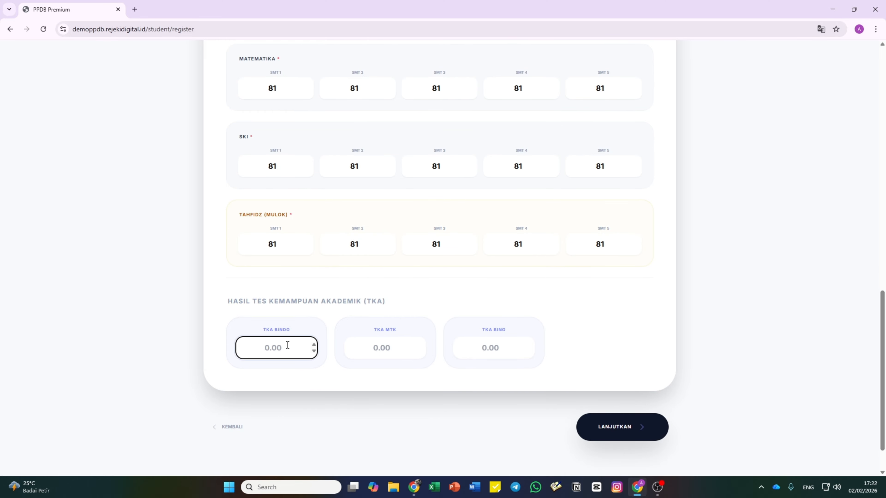
{"action": "key", "text": "ctrl+v"}
{"action": "left_click", "coordinate": [400, 349]}
{"action": "key", "text": "ctrl+v"}
{"action": "left_click", "coordinate": [527, 347]}
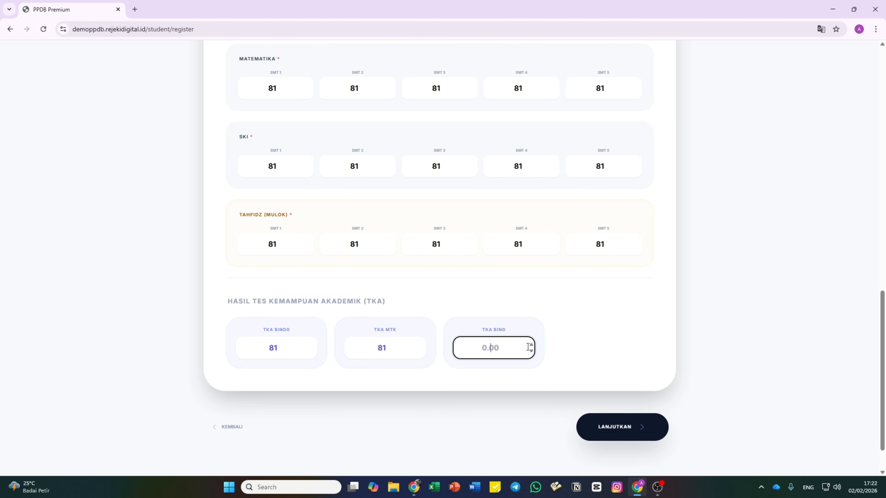
{"action": "key", "text": "ctrl+v"}
{"action": "key", "text": "BackSpace"}
{"action": "type", "text": "2"}
{"action": "left_click", "coordinate": [620, 316]}
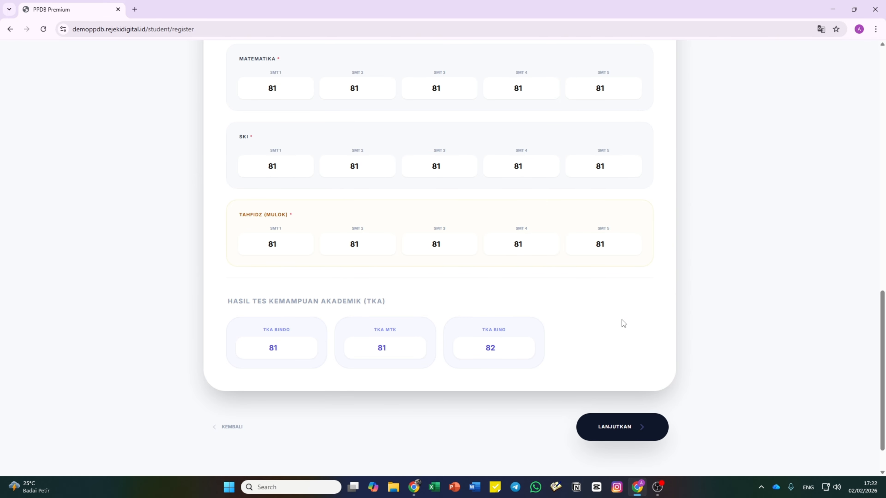
- Scroll through the grades step to review all filled scores
{"action": "scroll", "coordinate": [572, 316], "scroll_direction": "up", "scroll_amount": 1}
{"action": "scroll", "coordinate": [569, 315], "scroll_direction": "up", "scroll_amount": 15}
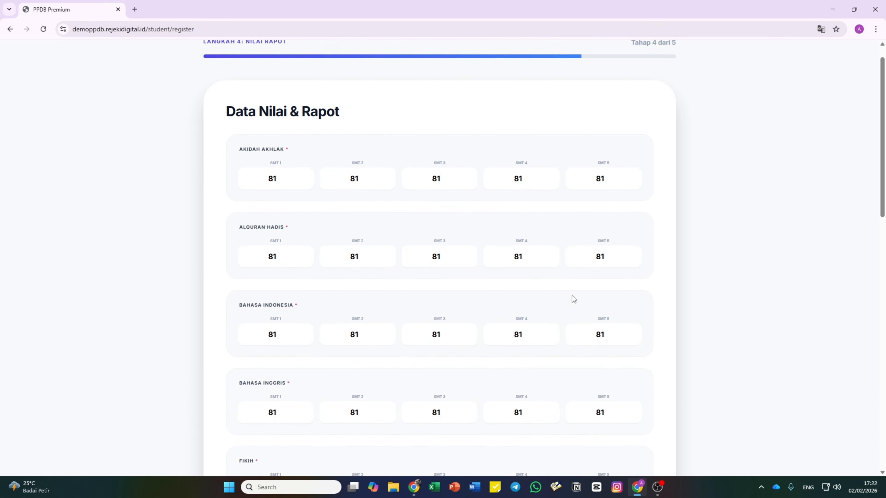
{"action": "scroll", "coordinate": [573, 296], "scroll_direction": "down", "scroll_amount": 15}
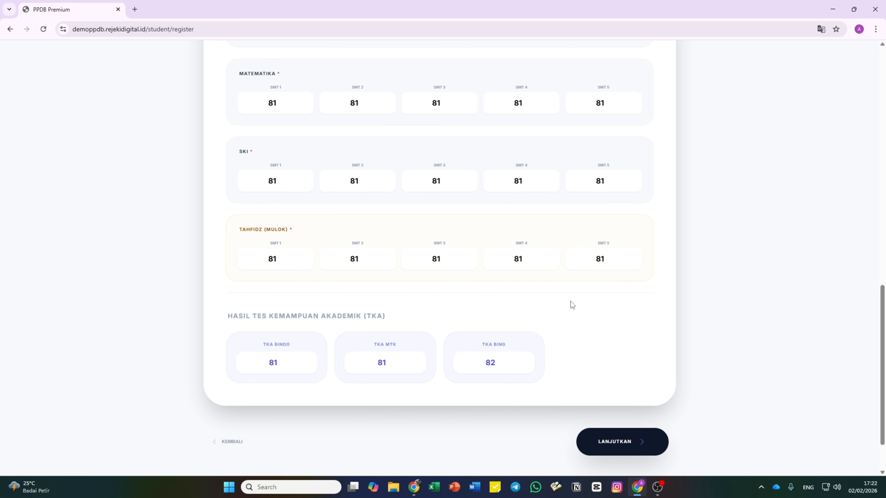
{"action": "scroll", "coordinate": [570, 301], "scroll_direction": "up", "scroll_amount": 15}
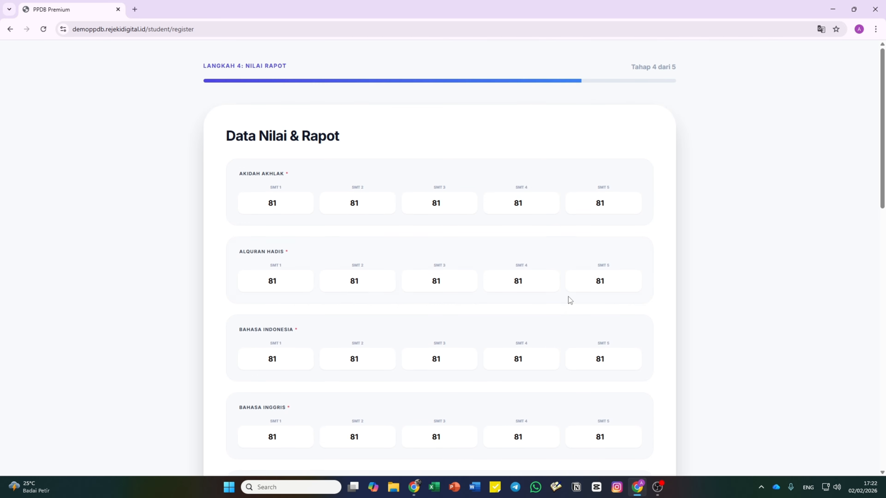
{"action": "scroll", "coordinate": [560, 306], "scroll_direction": "down", "scroll_amount": 15}
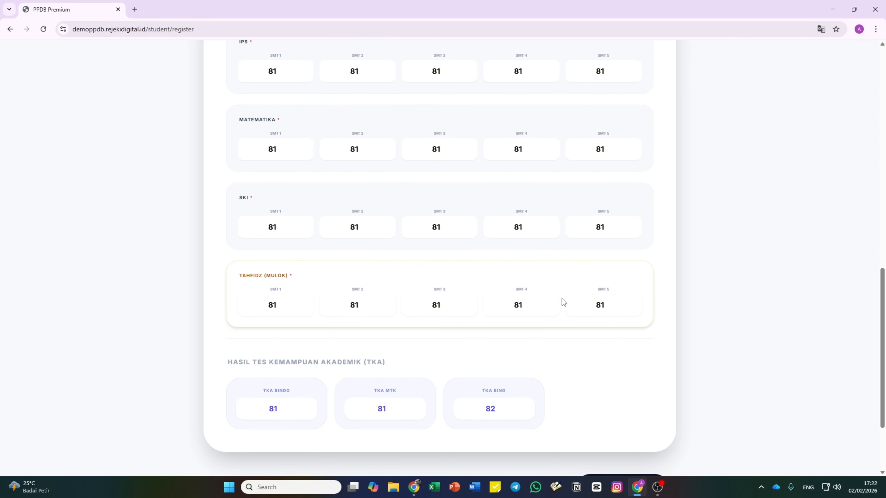
{"action": "scroll", "coordinate": [562, 299], "scroll_direction": "down", "scroll_amount": 3}
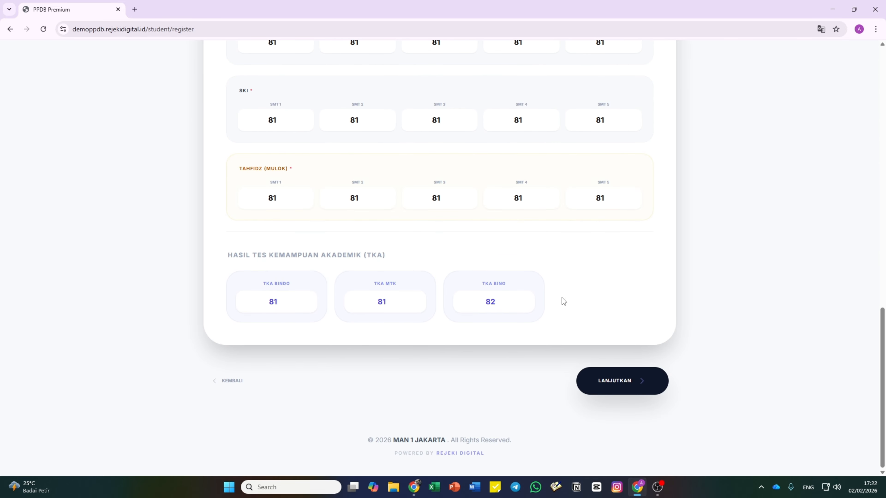
{"action": "scroll", "coordinate": [562, 297], "scroll_direction": "up", "scroll_amount": 8}
{"action": "scroll", "coordinate": [563, 295], "scroll_direction": "up", "scroll_amount": 5}
{"action": "scroll", "coordinate": [562, 295], "scroll_direction": "down", "scroll_amount": 13}
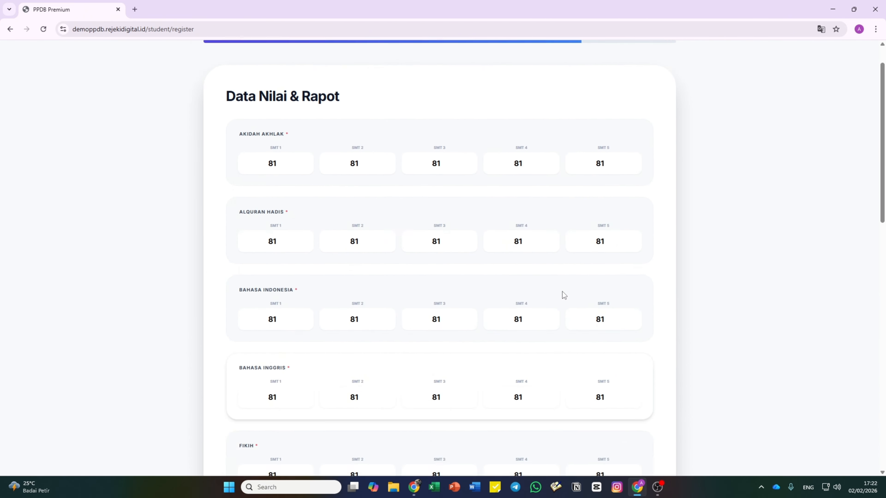
- Continue to step 5 and attach the portrait photo from Pictures as Pas Foto
{"action": "left_click", "coordinate": [624, 385]}
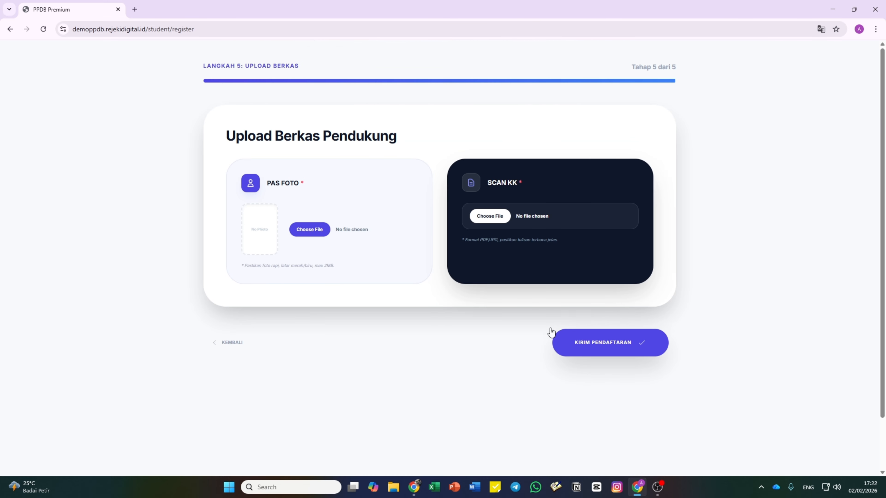
{"action": "left_click", "coordinate": [321, 232]}
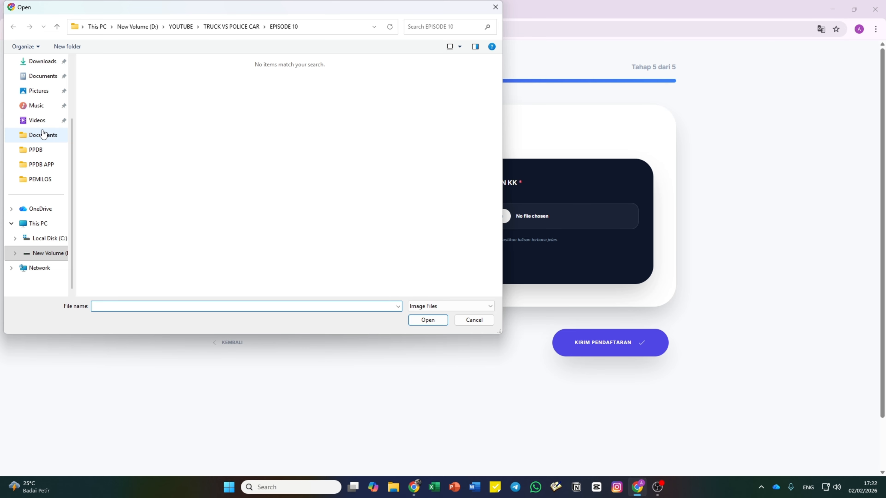
{"action": "left_click", "coordinate": [39, 90]}
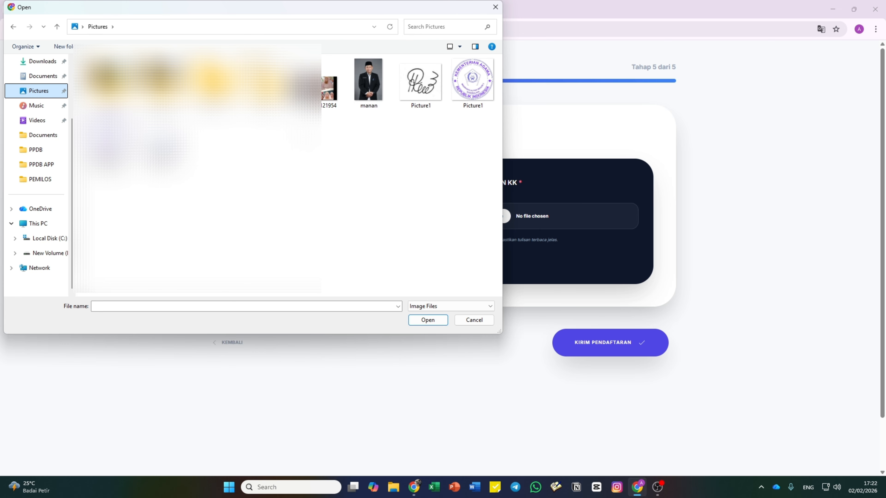
{"action": "double_click", "coordinate": [367, 93]}
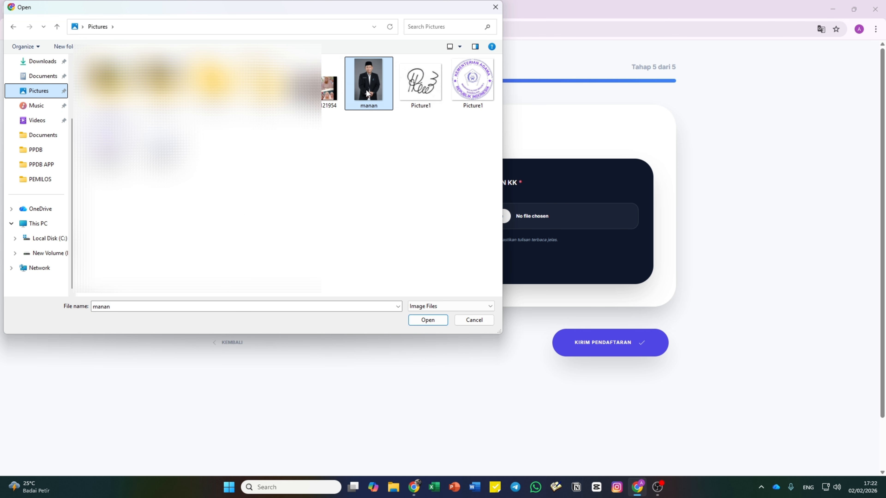
{"action": "left_click", "coordinate": [499, 216]}
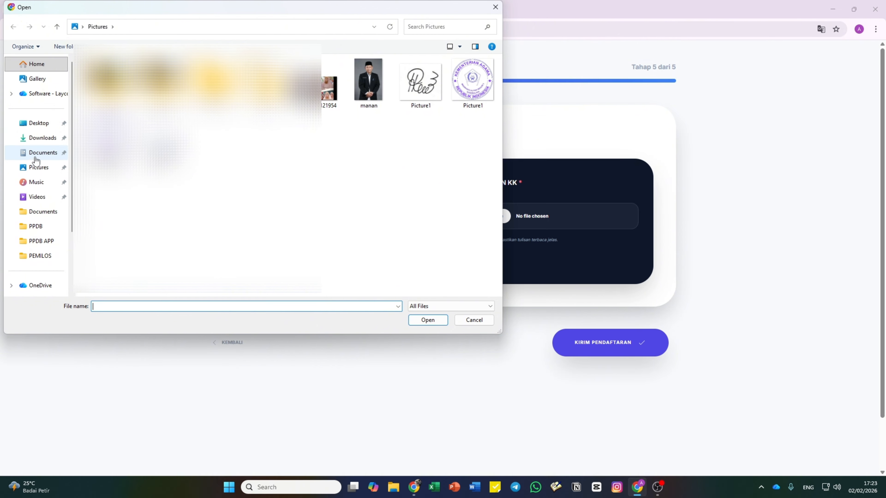
- Attach the family card PDF from Downloads as the Scan KK file
{"action": "left_click", "coordinate": [48, 144]}
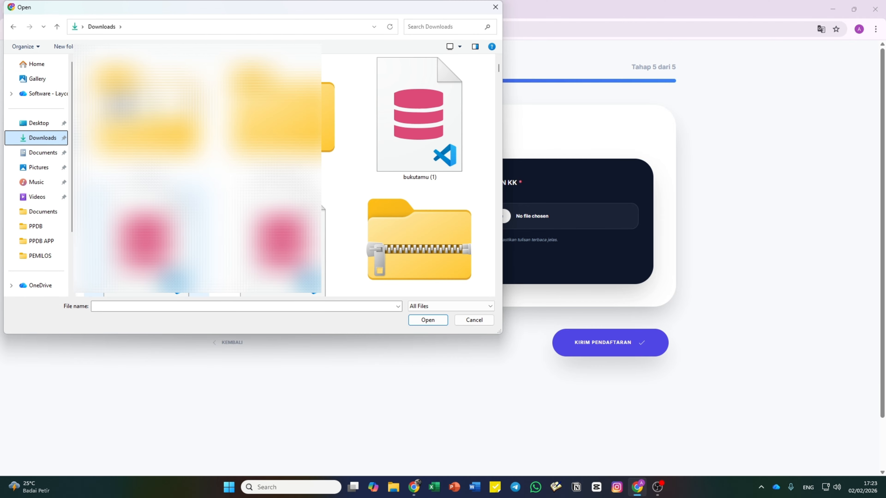
{"action": "scroll", "coordinate": [284, 174], "scroll_direction": "down", "scroll_amount": 5}
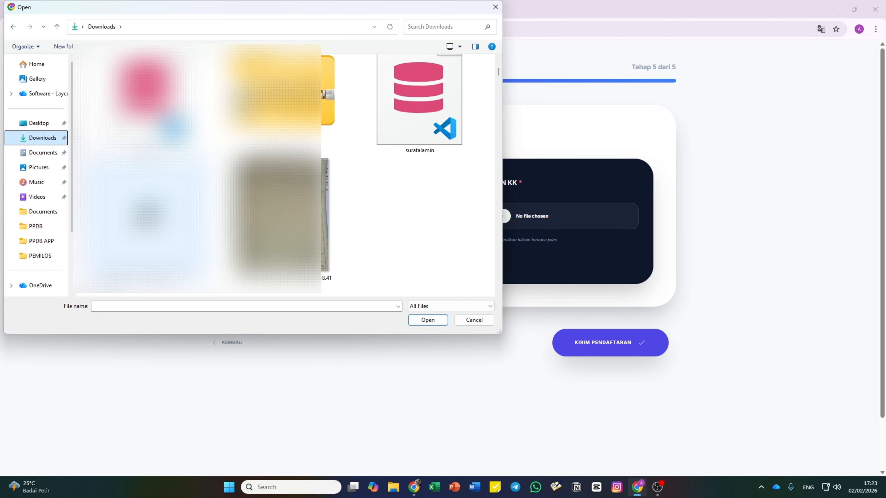
{"action": "scroll", "coordinate": [285, 175], "scroll_direction": "down", "scroll_amount": 3}
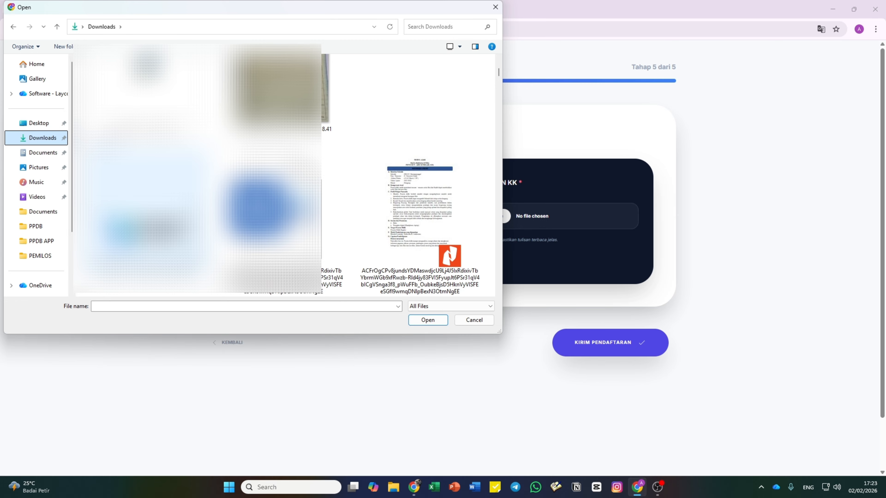
{"action": "scroll", "coordinate": [420, 245], "scroll_direction": "down", "scroll_amount": 6}
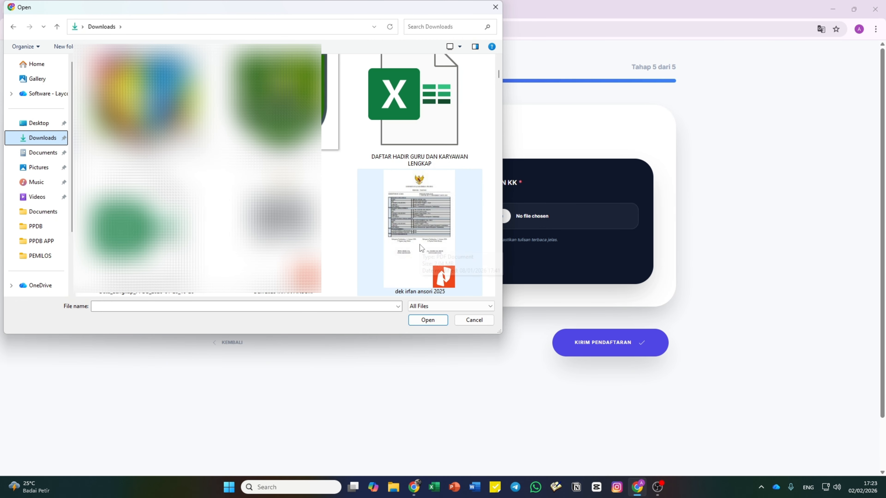
{"action": "scroll", "coordinate": [420, 248], "scroll_direction": "down", "scroll_amount": 4}
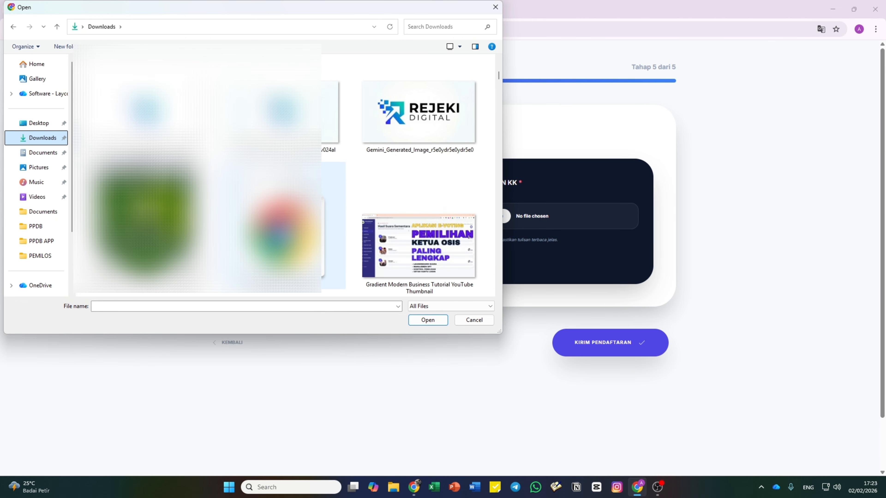
{"action": "scroll", "coordinate": [421, 227], "scroll_direction": "down", "scroll_amount": 2}
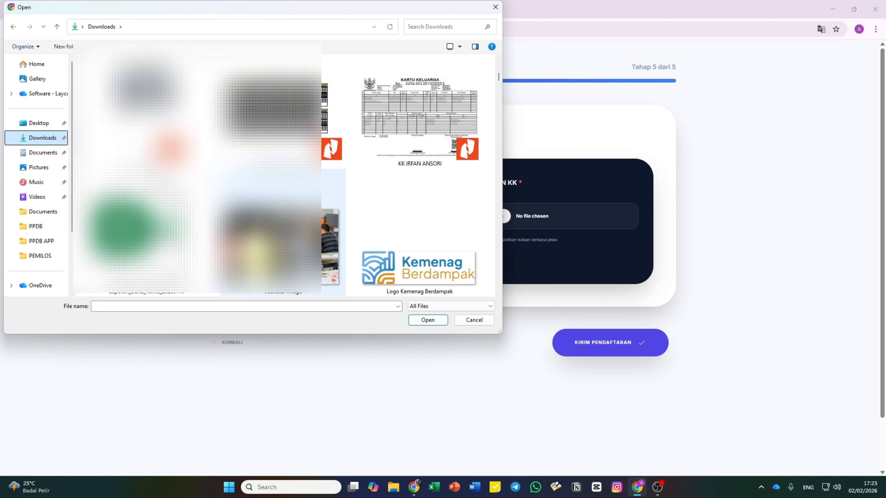
{"action": "double_click", "coordinate": [410, 144]}
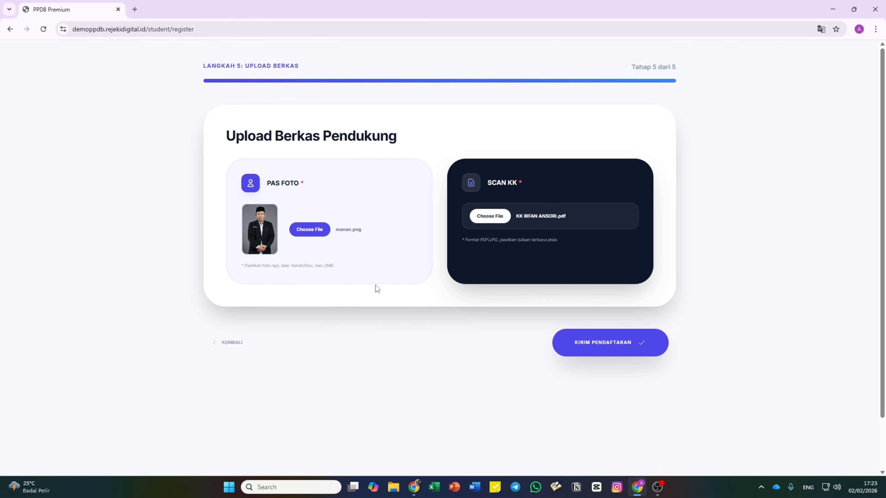
- Submit the registration with KIRIM PENDAFTARAN and dismiss the Berhasil! message
{"action": "left_click", "coordinate": [629, 342]}
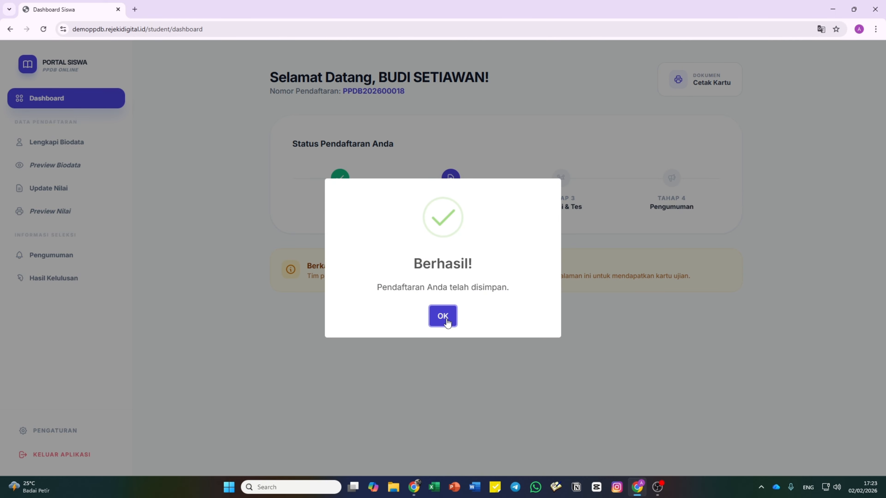
{"action": "left_click", "coordinate": [446, 317]}
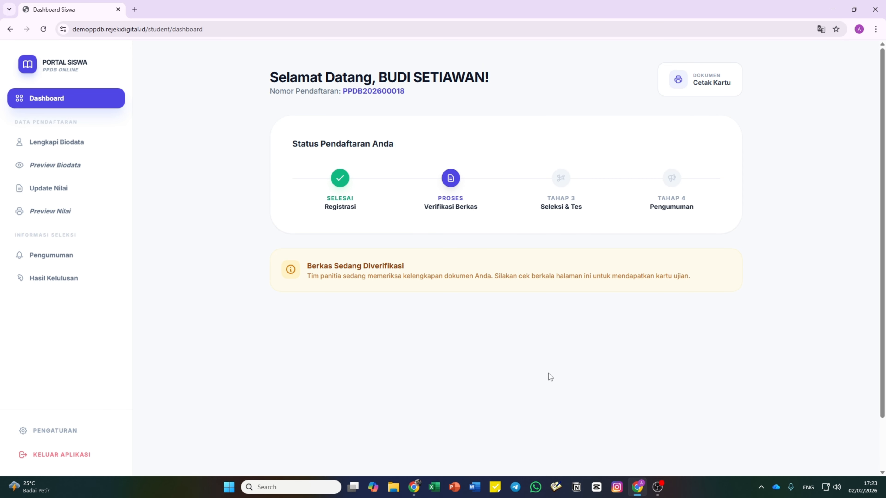
- In the admin applicant list, mark the newest applicant LOLOS BERKAS, then return to the student dashboard
{"action": "left_click", "coordinate": [414, 487]}
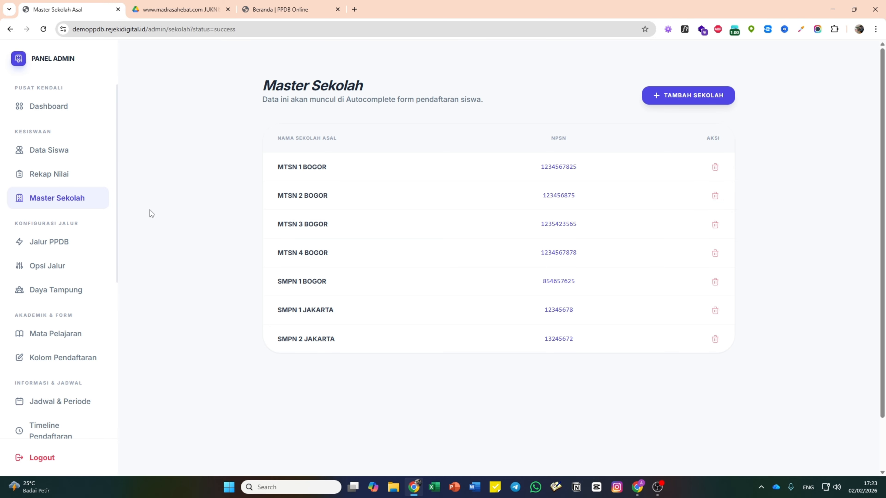
{"action": "left_click", "coordinate": [52, 150]}
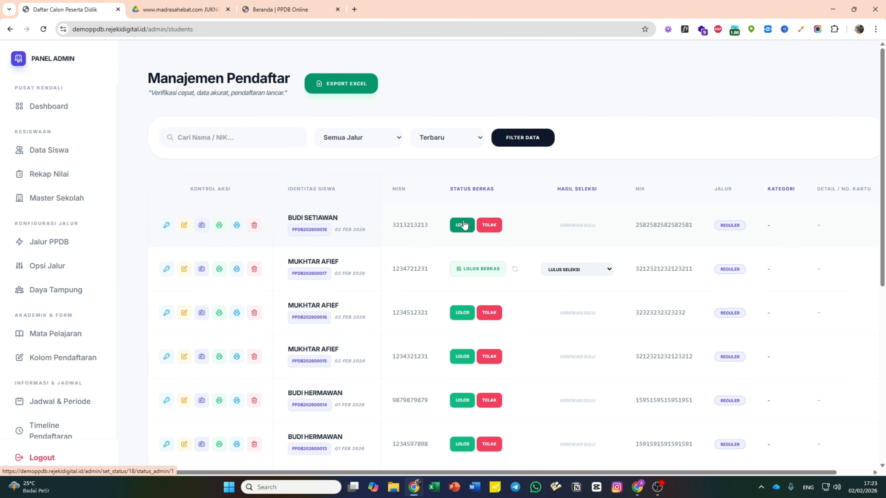
{"action": "left_click", "coordinate": [463, 226]}
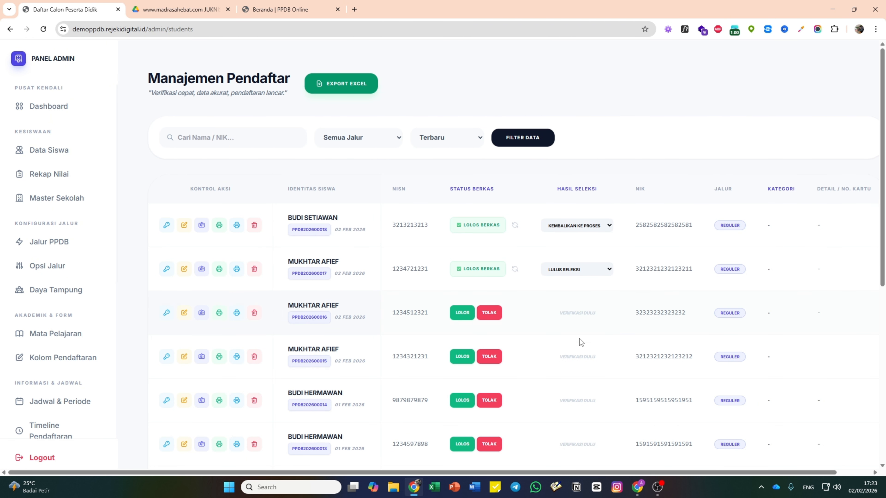
{"action": "left_click", "coordinate": [639, 488]}
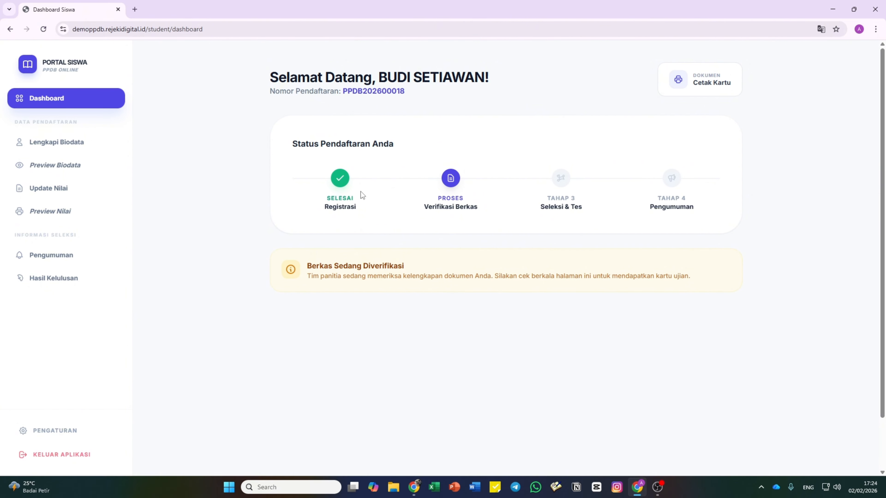
- Reload the dashboard, then download the registration card as a PDF and view it briefly
{"action": "left_click", "coordinate": [43, 29]}
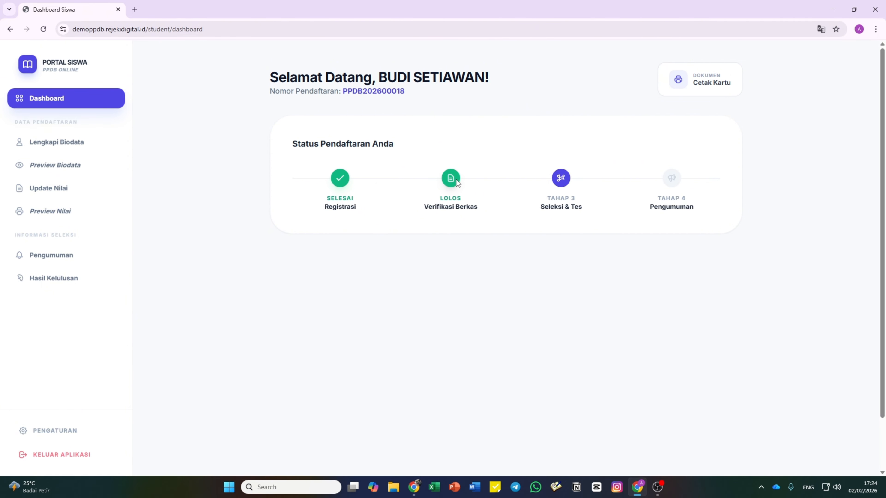
{"action": "left_click", "coordinate": [720, 90]}
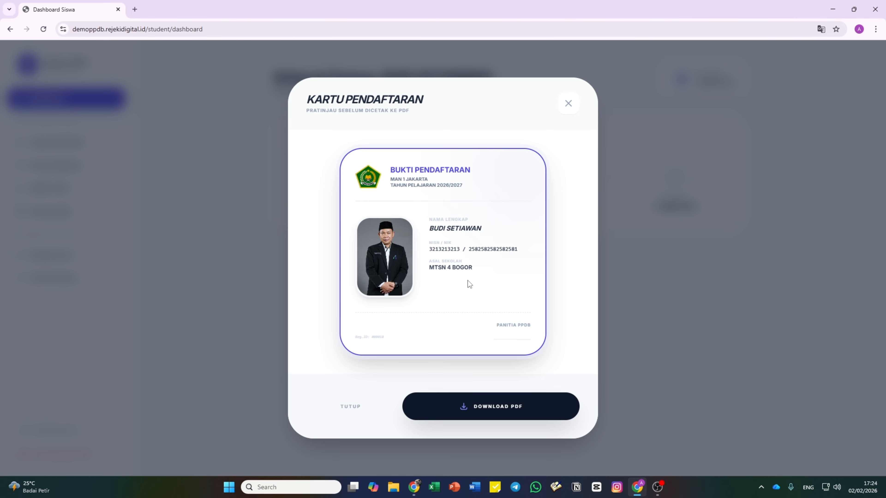
{"action": "left_click", "coordinate": [512, 407]}
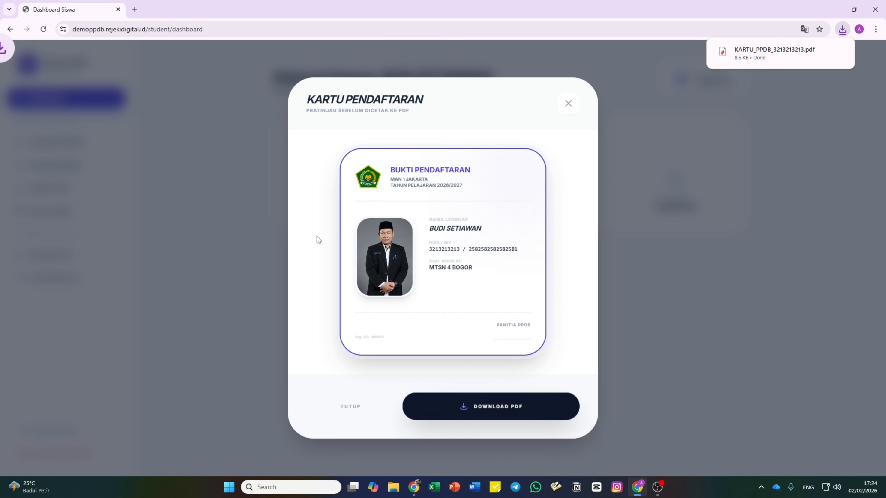
{"action": "left_click", "coordinate": [778, 62]}
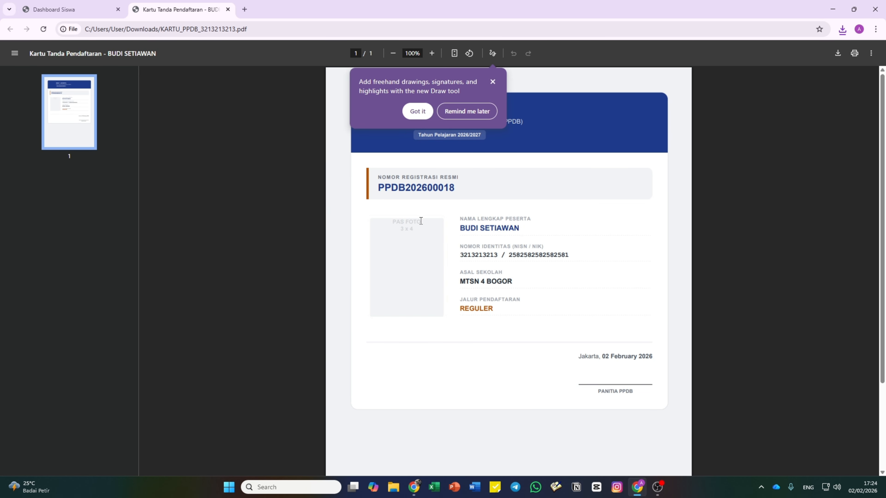
{"action": "left_click", "coordinate": [493, 81]}
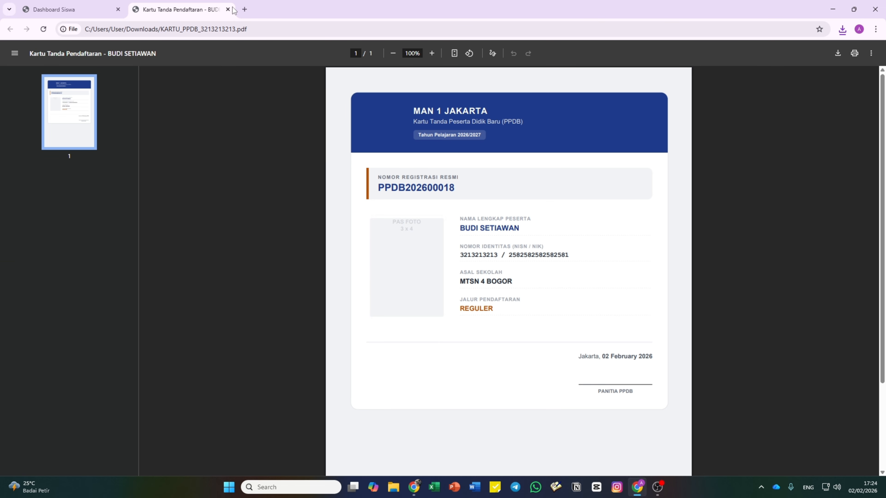
{"action": "left_click", "coordinate": [228, 9]}
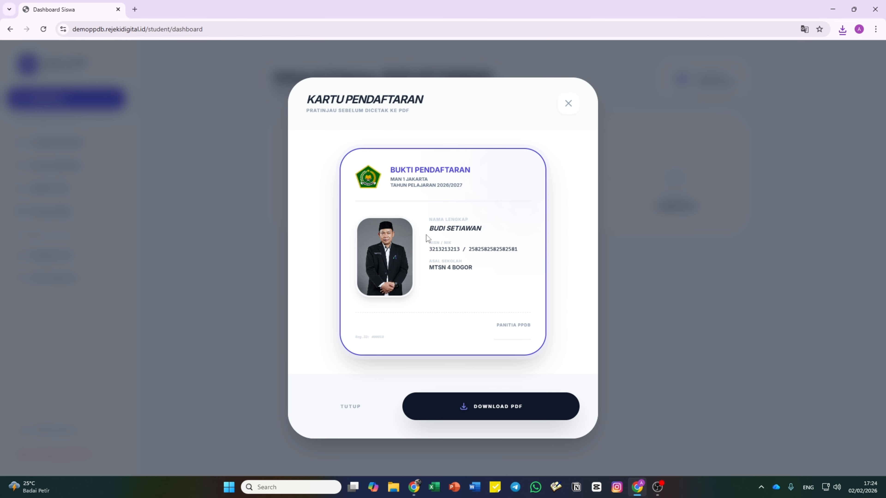
{"action": "left_click", "coordinate": [568, 103]}
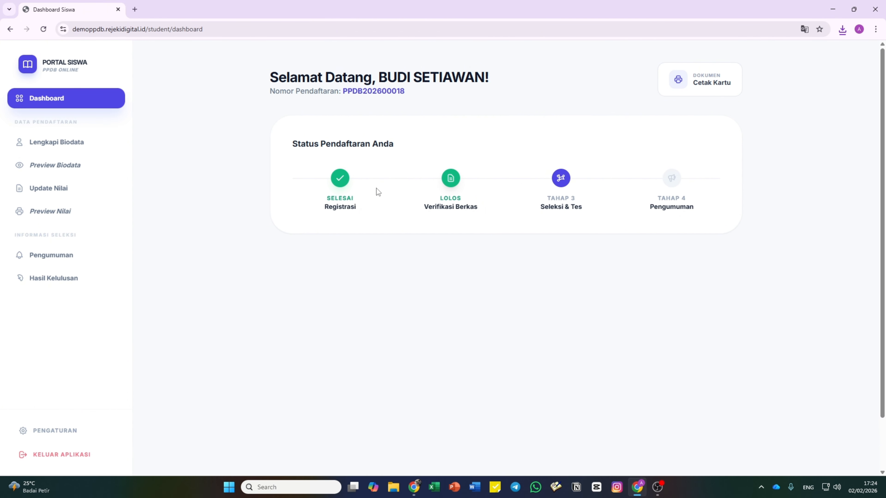
- Download the registration card PDF again, open the newest copy, then close the Kartu Pendaftaran preview
{"action": "left_click", "coordinate": [712, 88]}
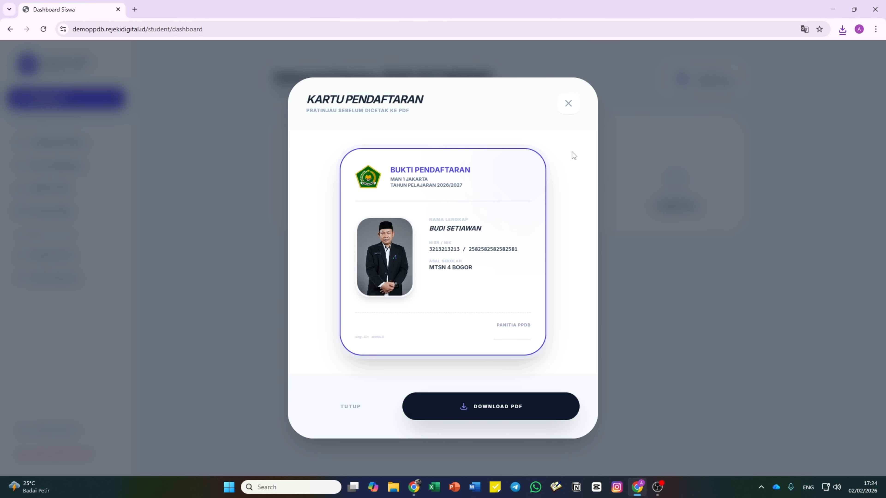
{"action": "left_click", "coordinate": [485, 405]}
{"action": "left_click", "coordinate": [842, 31]}
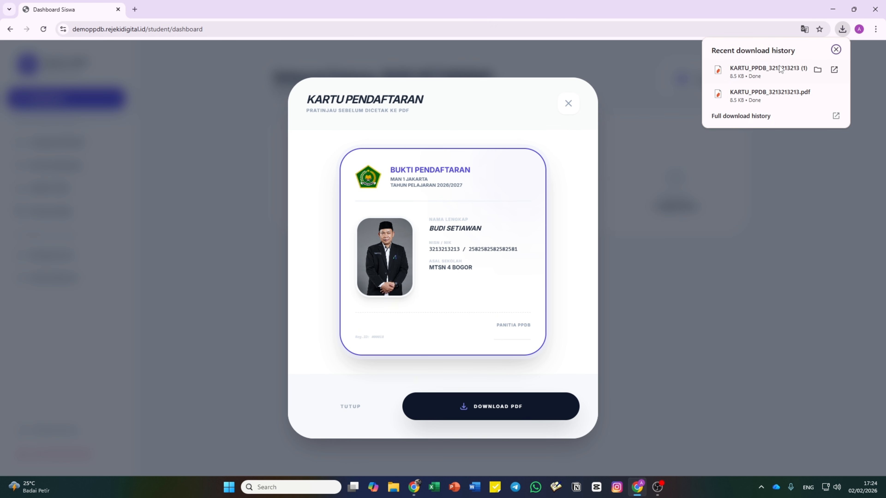
{"action": "left_click", "coordinate": [764, 71]}
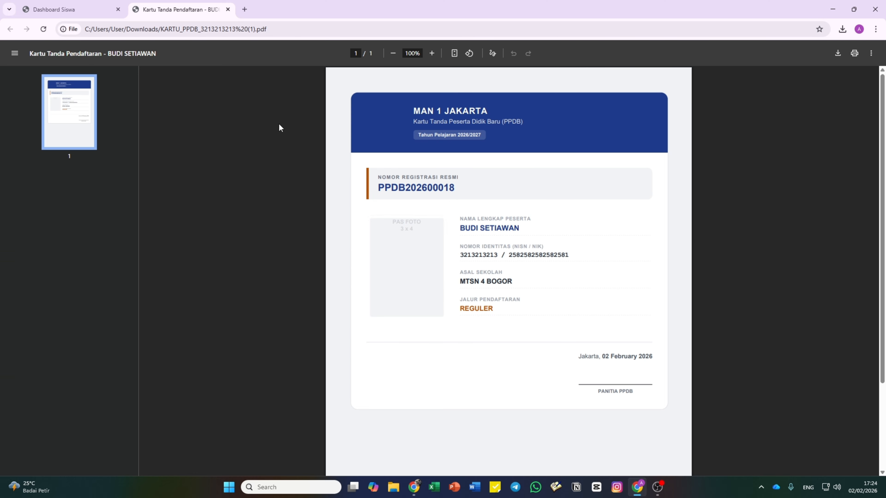
{"action": "left_click", "coordinate": [61, 9]}
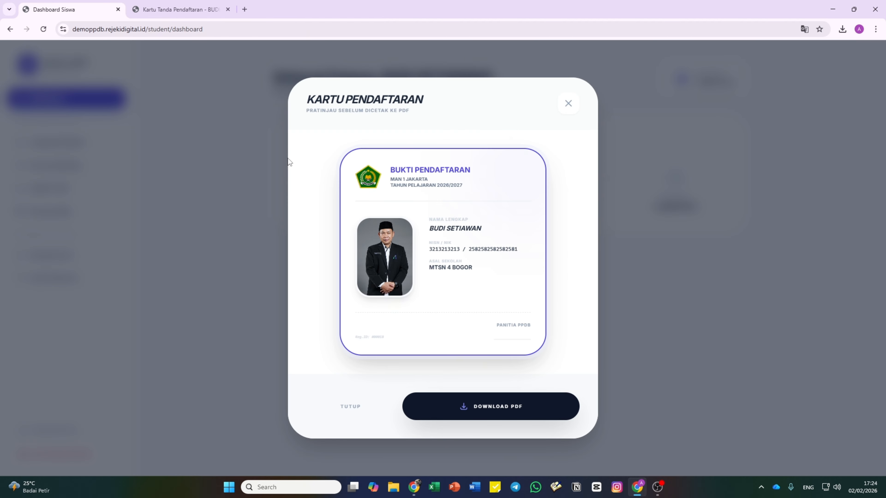
{"action": "left_click", "coordinate": [569, 105]}
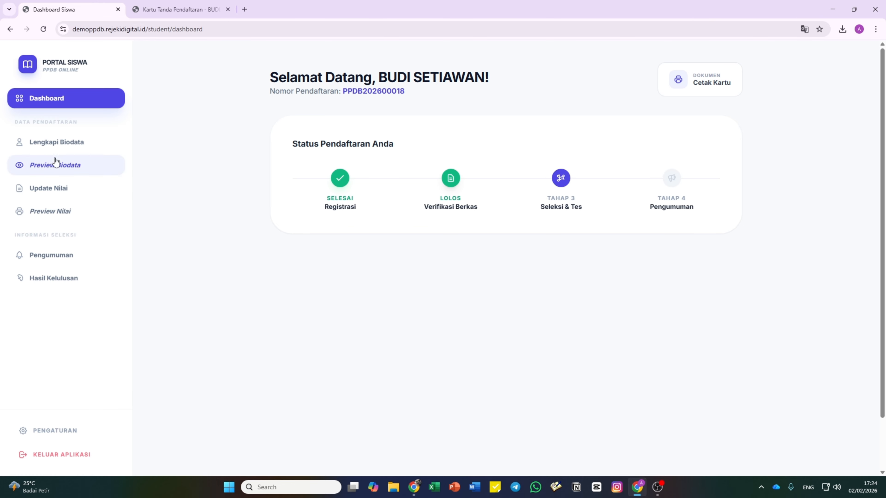
- Open Lengkapi Biodata and scroll through the locked, verified biodata form sections
{"action": "left_click", "coordinate": [60, 146]}
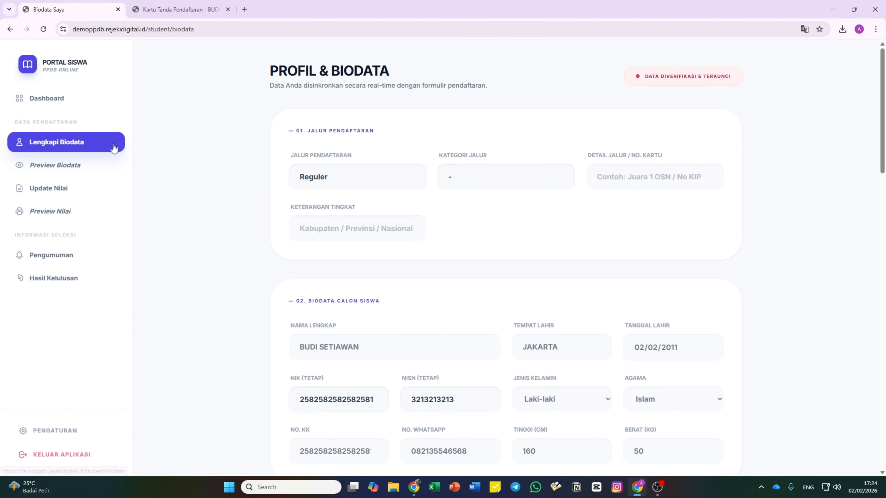
{"action": "scroll", "coordinate": [376, 227], "scroll_direction": "down", "scroll_amount": 15}
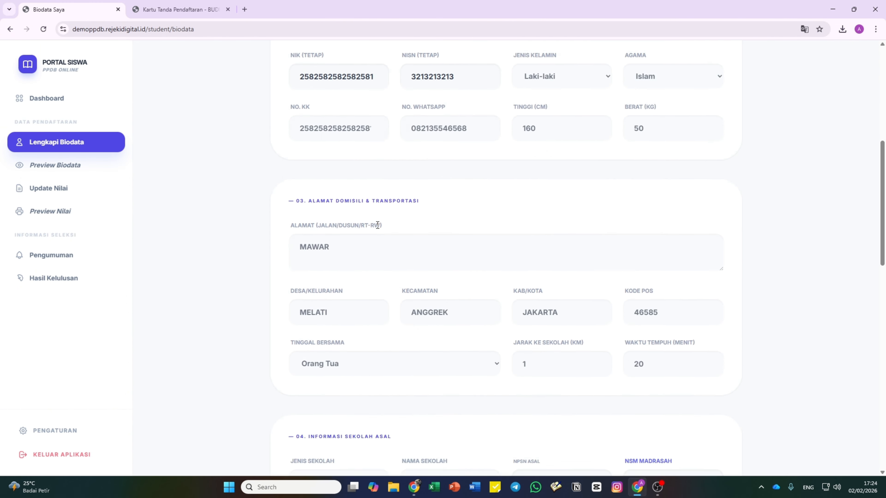
{"action": "scroll", "coordinate": [379, 228], "scroll_direction": "down", "scroll_amount": 13}
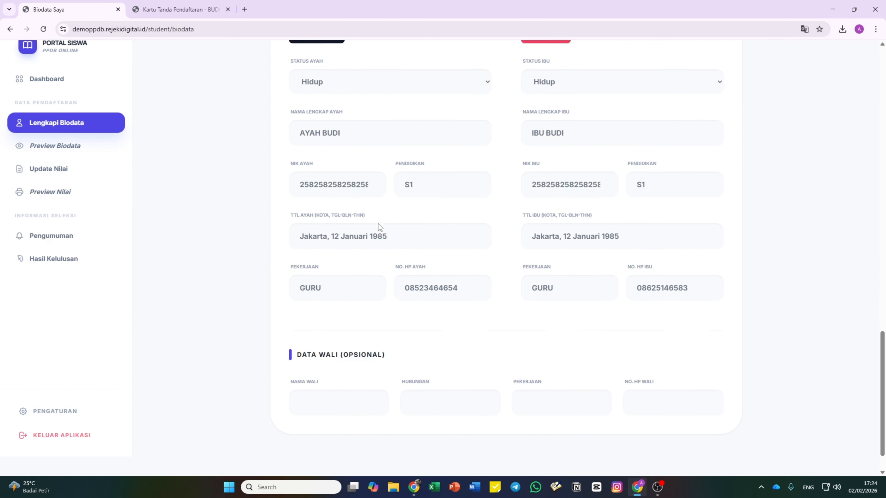
{"action": "scroll", "coordinate": [462, 336], "scroll_direction": "up", "scroll_amount": 9}
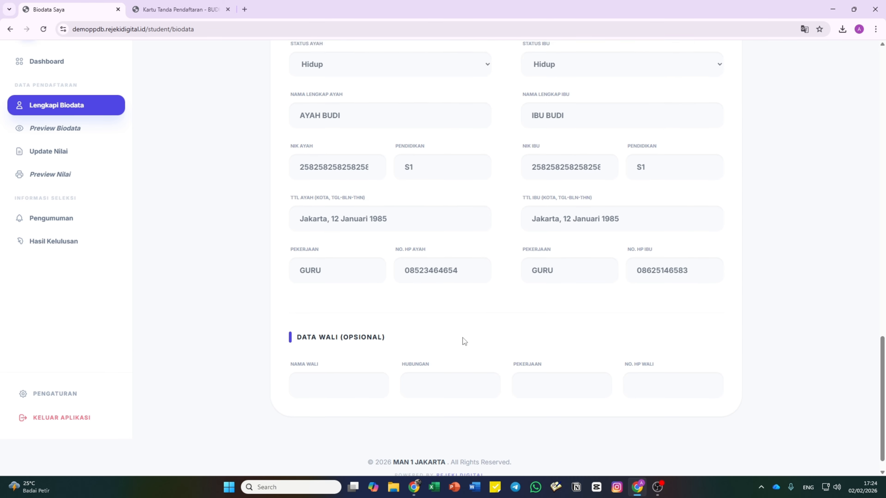
{"action": "scroll", "coordinate": [464, 337], "scroll_direction": "up", "scroll_amount": 12}
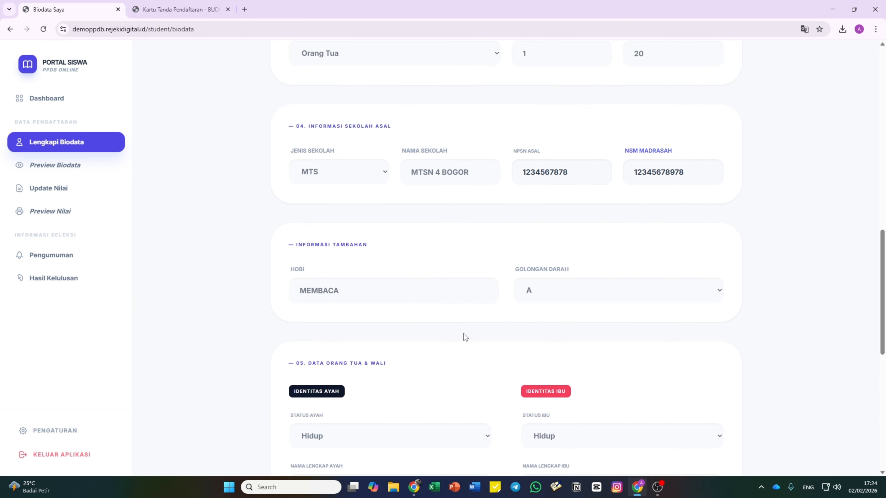
{"action": "scroll", "coordinate": [464, 332], "scroll_direction": "up", "scroll_amount": 5}
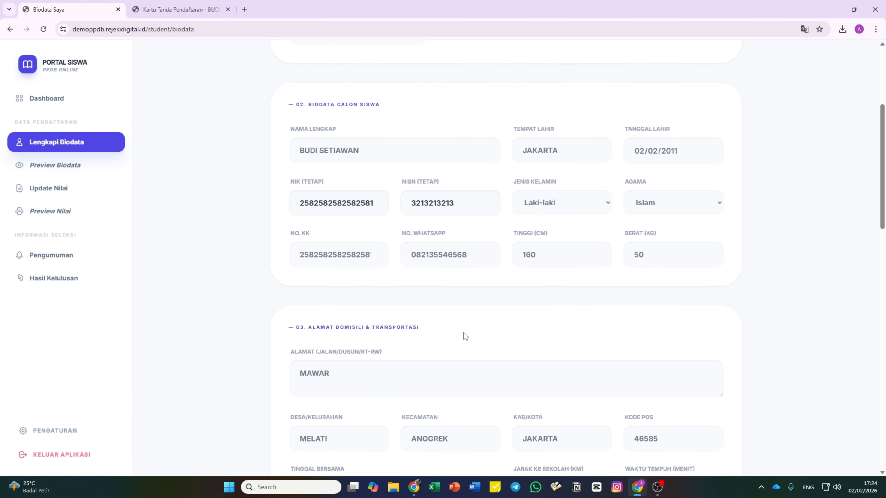
- Open the printable biodata preview in its own tab and scroll through it
{"action": "left_click", "coordinate": [78, 166]}
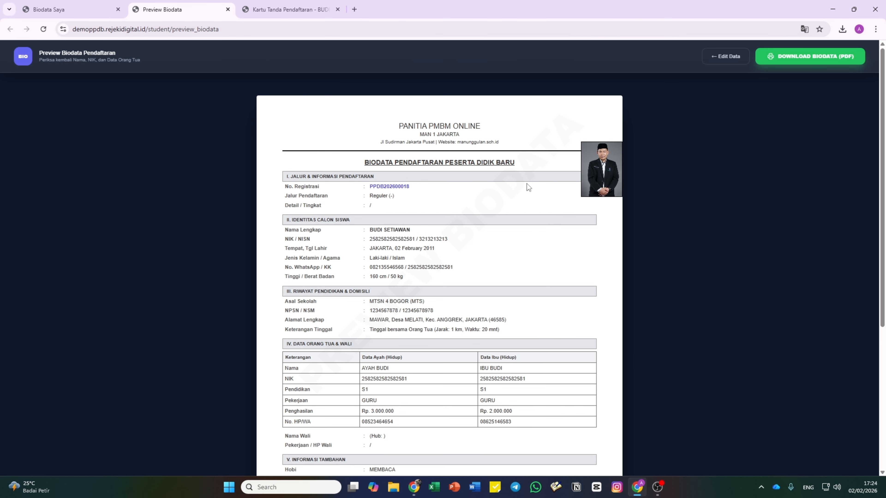
{"action": "scroll", "coordinate": [558, 178], "scroll_direction": "down", "scroll_amount": 3}
{"action": "scroll", "coordinate": [593, 171], "scroll_direction": "up", "scroll_amount": 3}
{"action": "scroll", "coordinate": [594, 198], "scroll_direction": "down", "scroll_amount": 6}
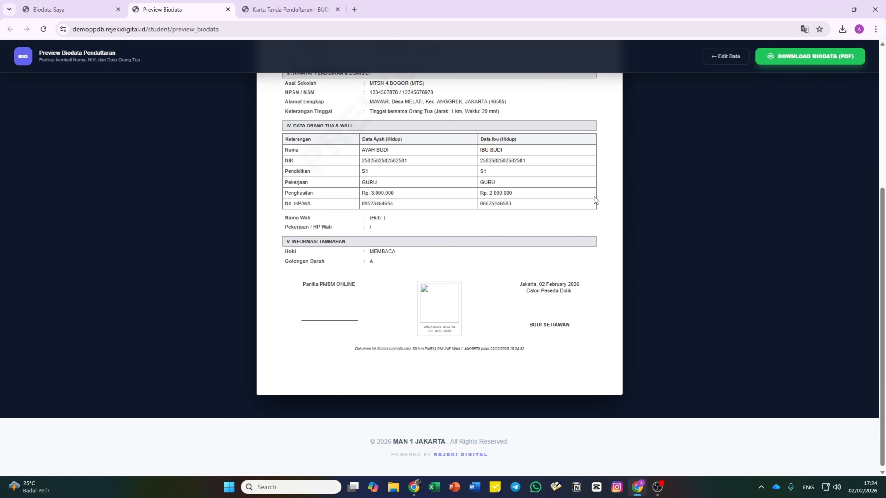
{"action": "scroll", "coordinate": [595, 193], "scroll_direction": "up", "scroll_amount": 5}
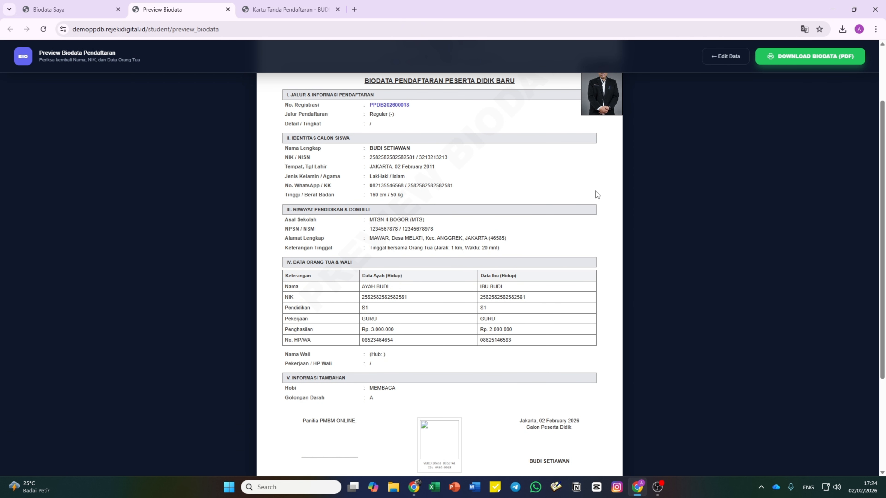
{"action": "scroll", "coordinate": [596, 191], "scroll_direction": "down", "scroll_amount": 3}
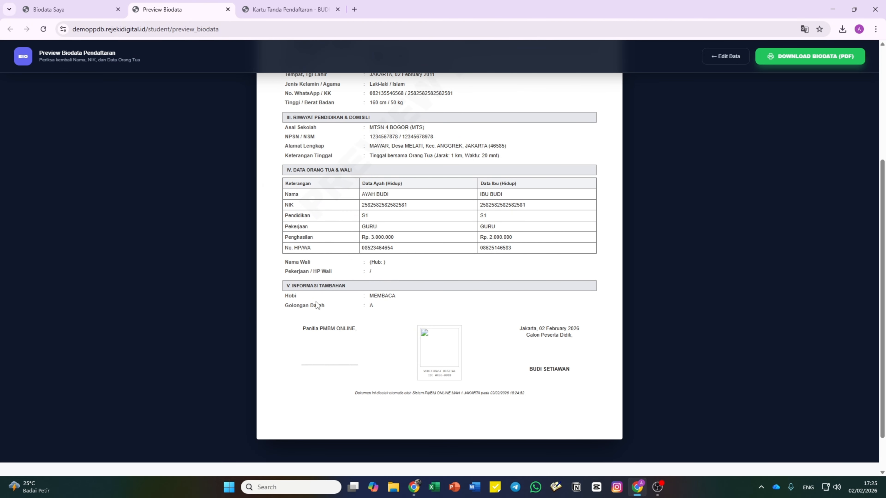
- Highlight the Hobi and Golongan Darah rows, then return to the biodata form and open Nilai Rapot
{"action": "left_click_drag", "start_coordinate": [382, 307], "coordinate": [286, 291]}
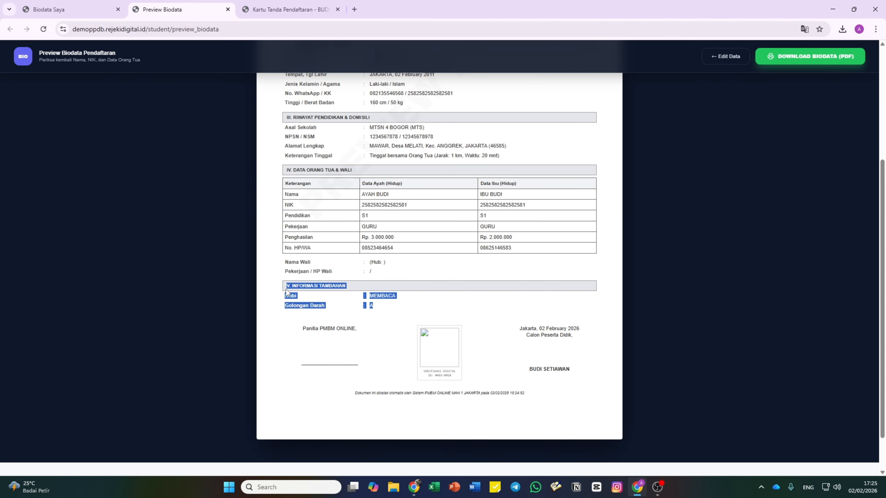
{"action": "left_click_drag", "start_coordinate": [381, 305], "coordinate": [285, 297]}
{"action": "left_click", "coordinate": [382, 307]}
{"action": "scroll", "coordinate": [378, 309], "scroll_direction": "up", "scroll_amount": 5}
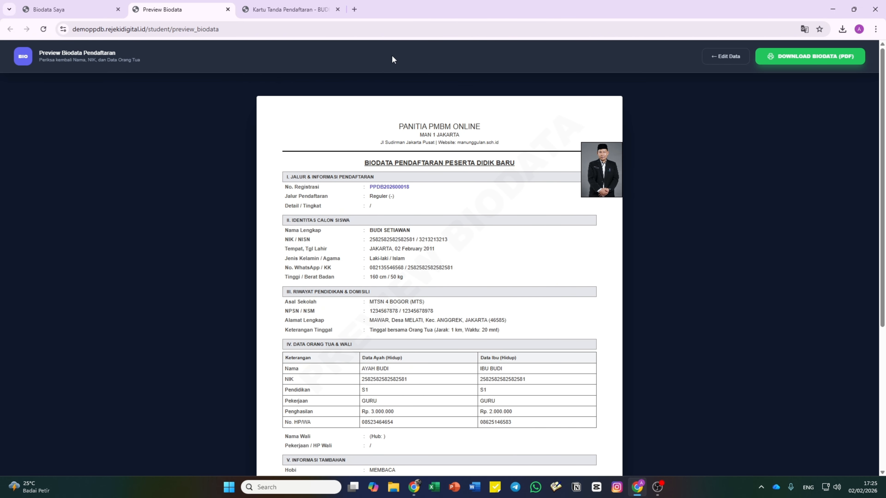
{"action": "left_click", "coordinate": [69, 9]}
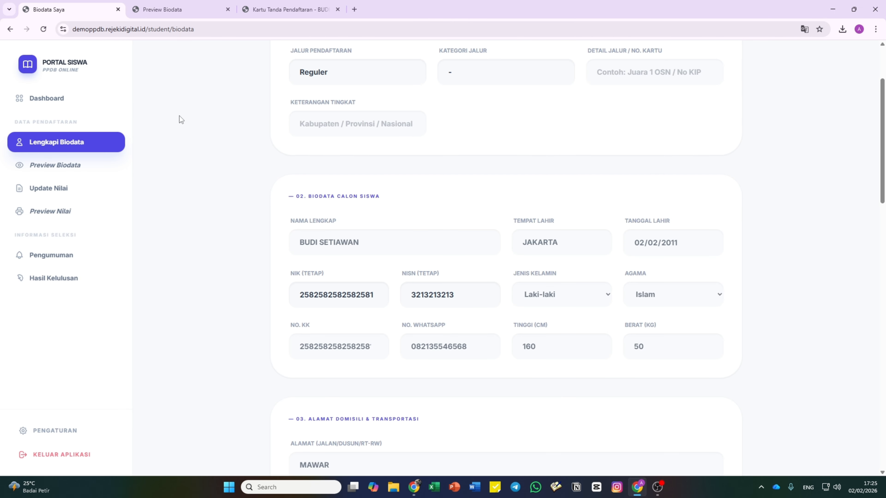
{"action": "left_click", "coordinate": [61, 187]}
- Check the Tahfidz and TKA scores, preview the grade transcript (averages 81.00 and 81.33), then return
{"action": "scroll", "coordinate": [375, 279], "scroll_direction": "down", "scroll_amount": 8}
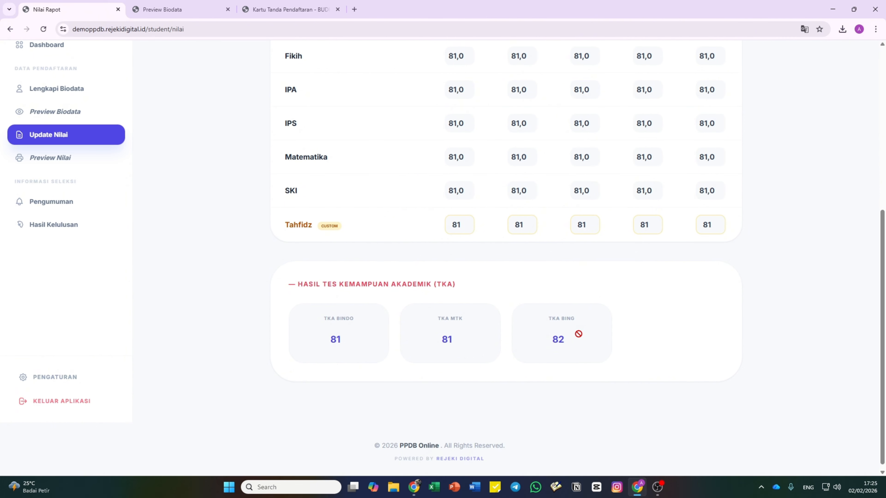
{"action": "left_click", "coordinate": [57, 163]}
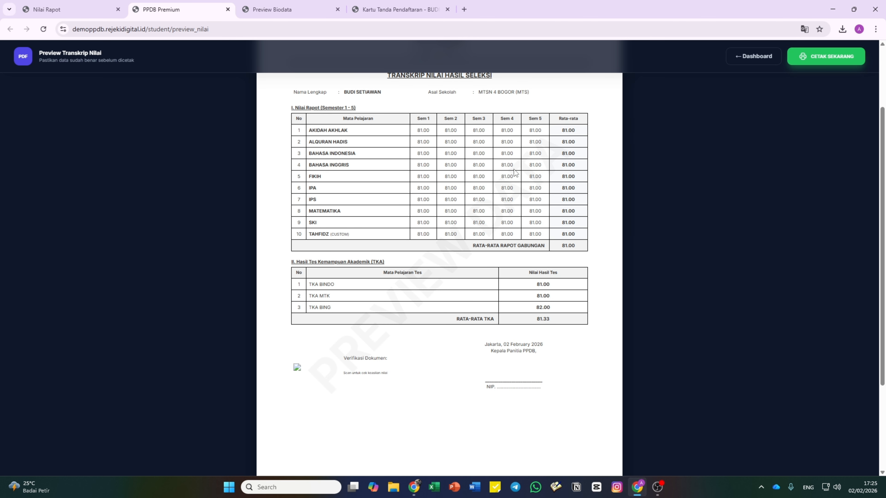
{"action": "scroll", "coordinate": [522, 208], "scroll_direction": "up", "scroll_amount": 2}
{"action": "scroll", "coordinate": [522, 207], "scroll_direction": "up", "scroll_amount": 1}
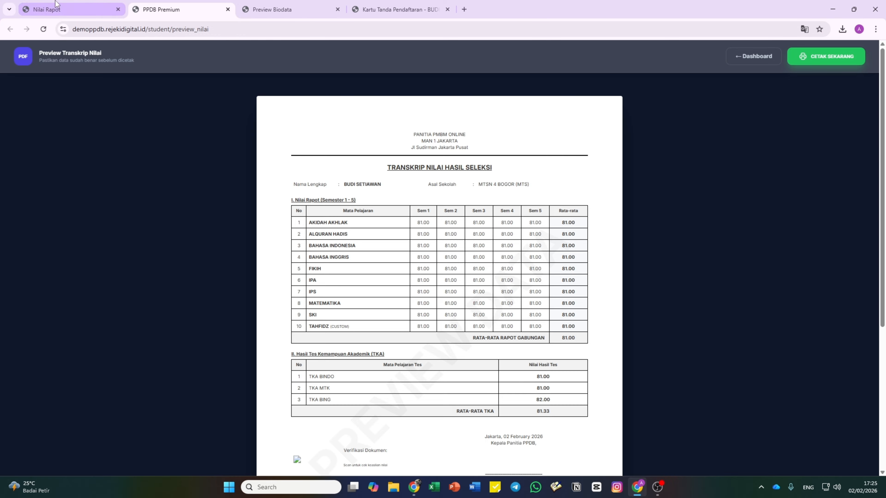
{"action": "left_click", "coordinate": [58, 8]}
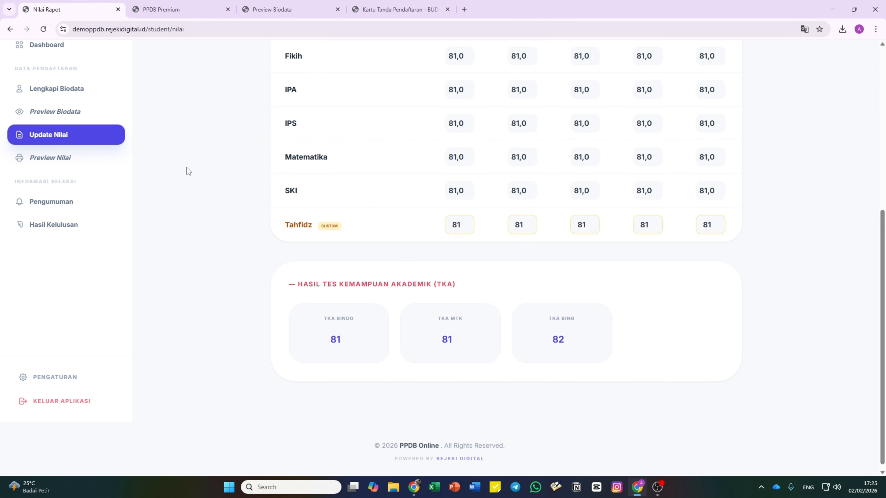
- Open the Informasi & Pengumuman page, then glance over the public PPDB homepage in the admin window
{"action": "left_click", "coordinate": [95, 207]}
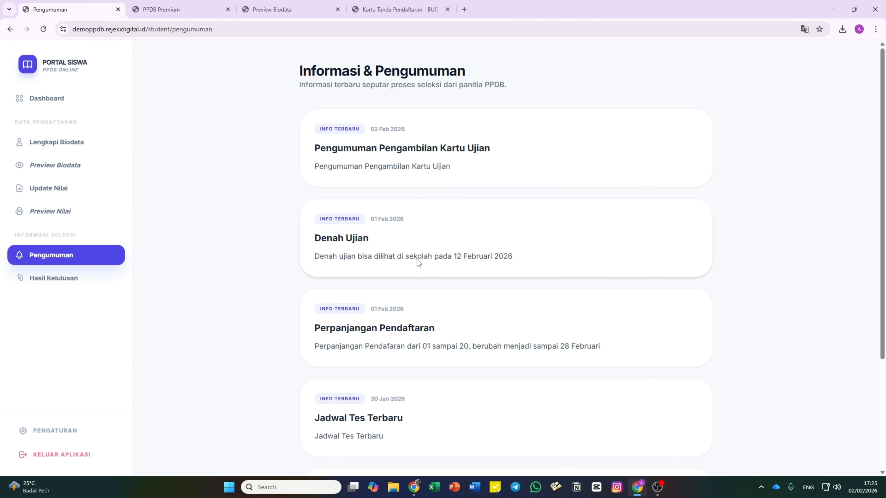
{"action": "left_click_drag", "start_coordinate": [389, 150], "coordinate": [509, 155]}
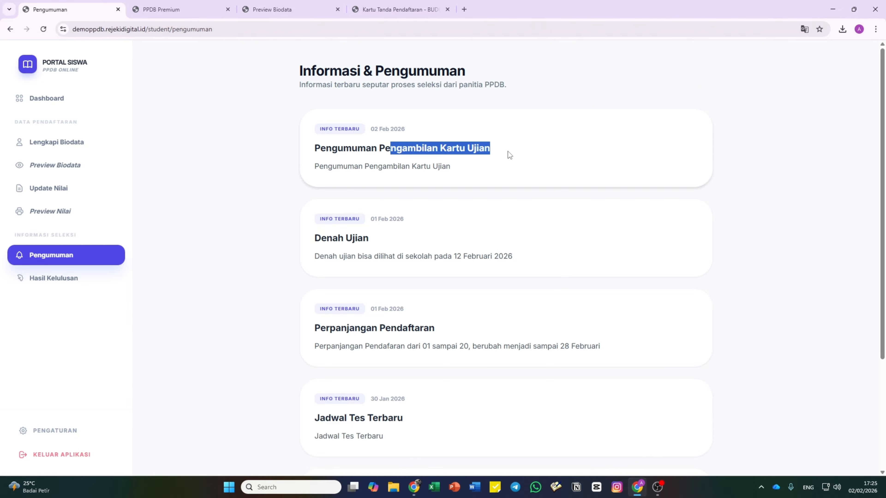
{"action": "left_click", "coordinate": [405, 198]}
{"action": "left_click", "coordinate": [414, 487]}
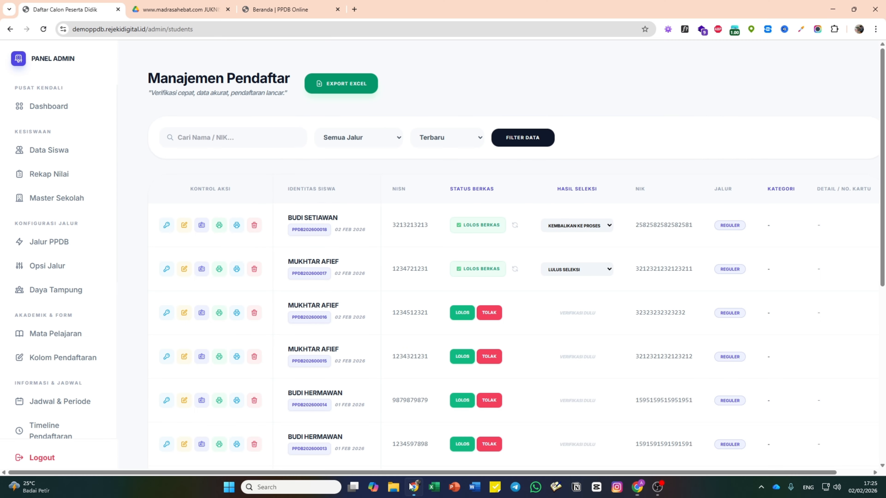
{"action": "left_click", "coordinate": [276, 9]}
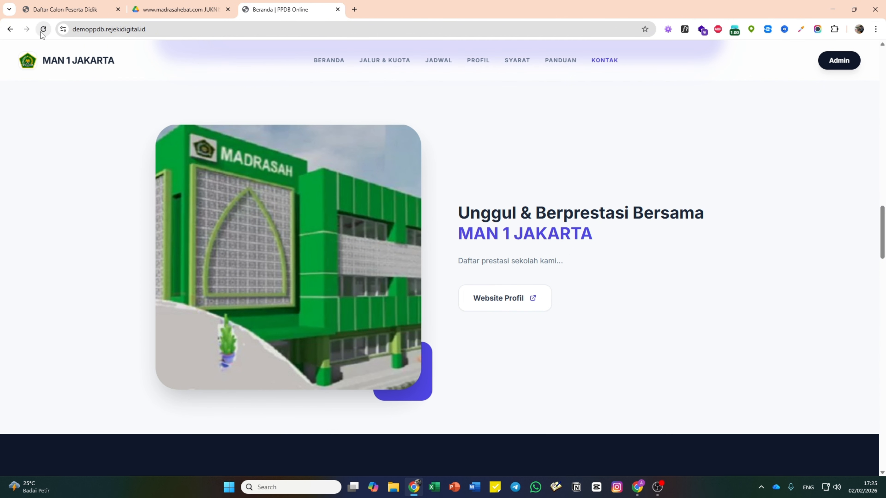
{"action": "scroll", "coordinate": [273, 246], "scroll_direction": "down", "scroll_amount": 10}
{"action": "scroll", "coordinate": [273, 243], "scroll_direction": "up", "scroll_amount": 4}
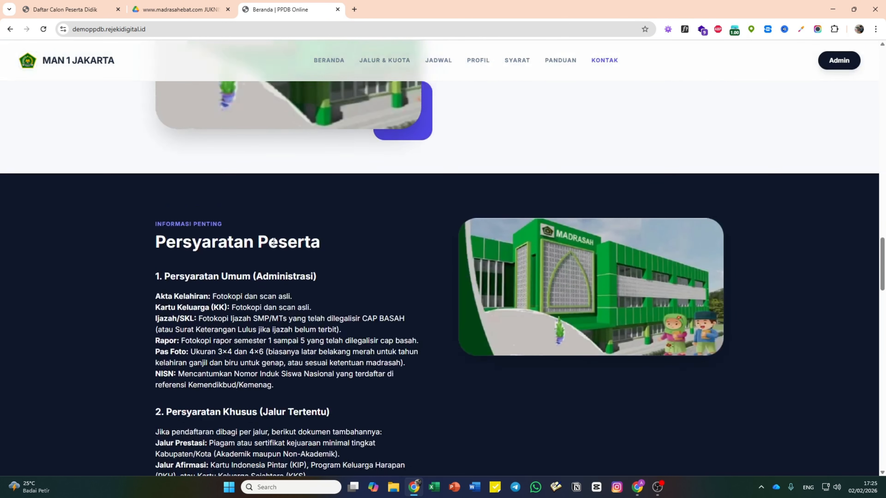
{"action": "scroll", "coordinate": [273, 243], "scroll_direction": "up", "scroll_amount": 6}
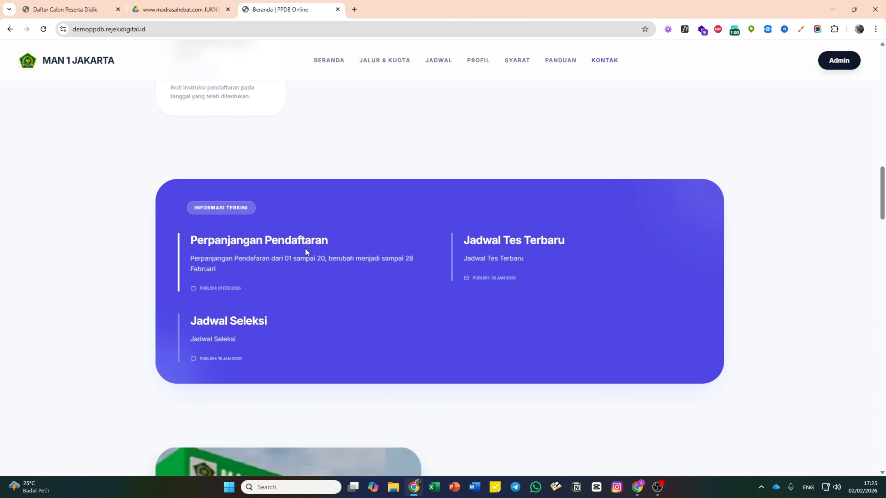
- Back in the student window, highlight parts of the exam-card collection announcement
{"action": "left_click", "coordinate": [637, 488]}
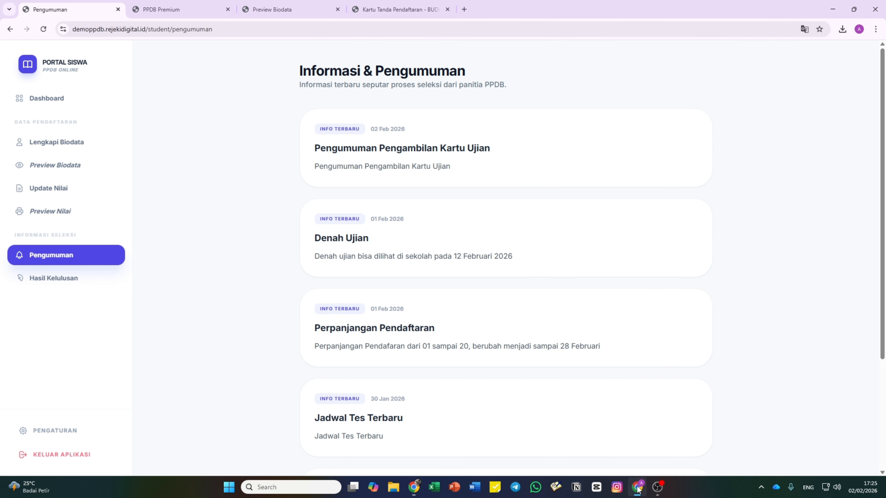
{"action": "left_click_drag", "start_coordinate": [395, 144], "coordinate": [432, 148]}
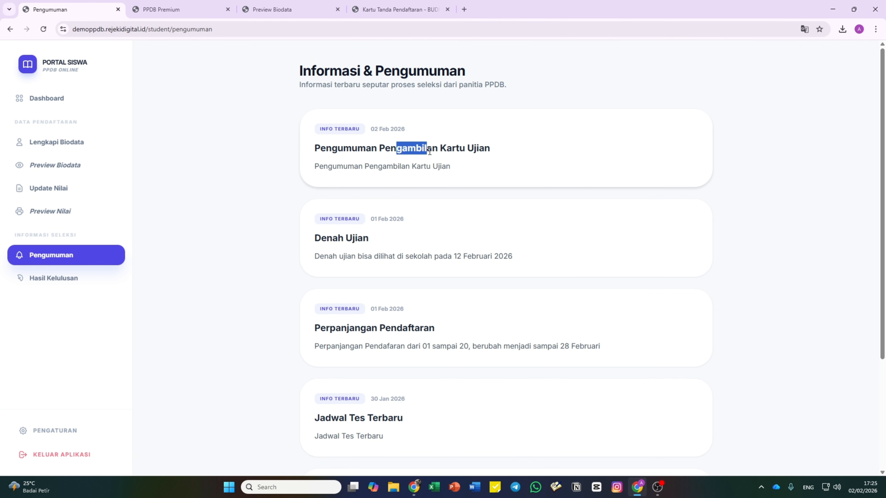
{"action": "left_click", "coordinate": [477, 151]}
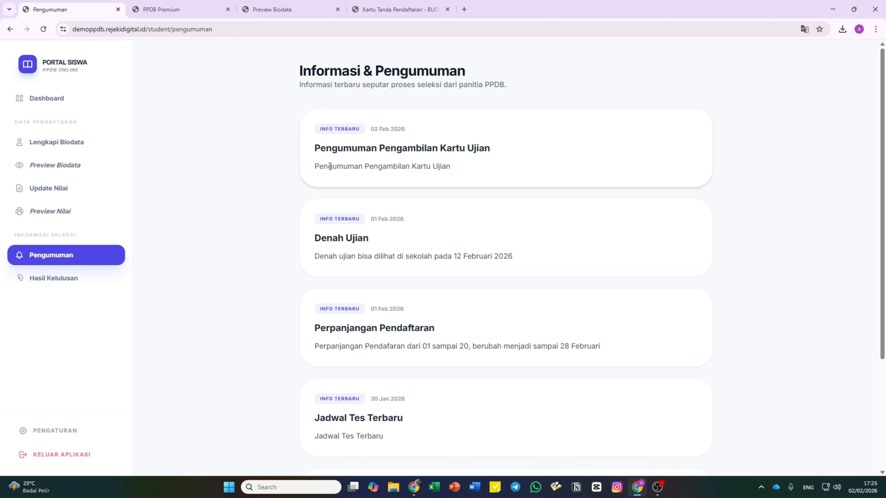
{"action": "left_click_drag", "start_coordinate": [327, 166], "coordinate": [354, 165]}
{"action": "left_click", "coordinate": [356, 147]}
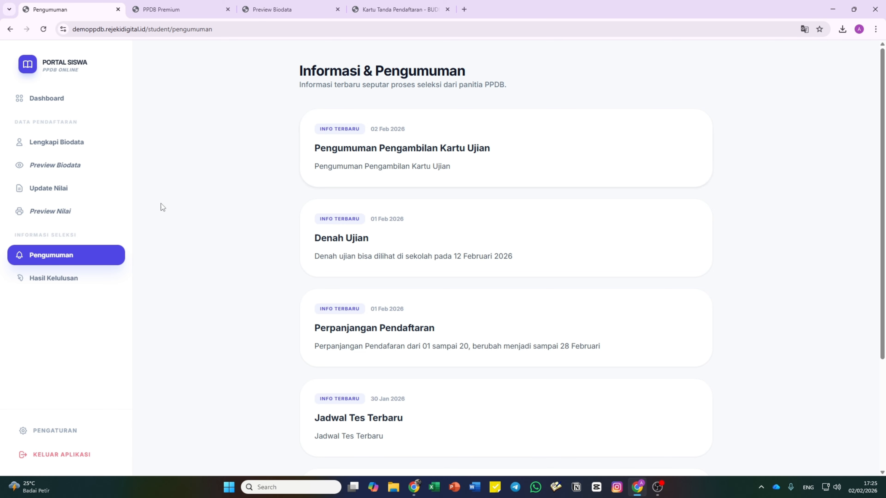
- Open Hasil Kelulusan, then in the admin list mark the first applicant LULUS SELEKSI
{"action": "left_click", "coordinate": [89, 285]}
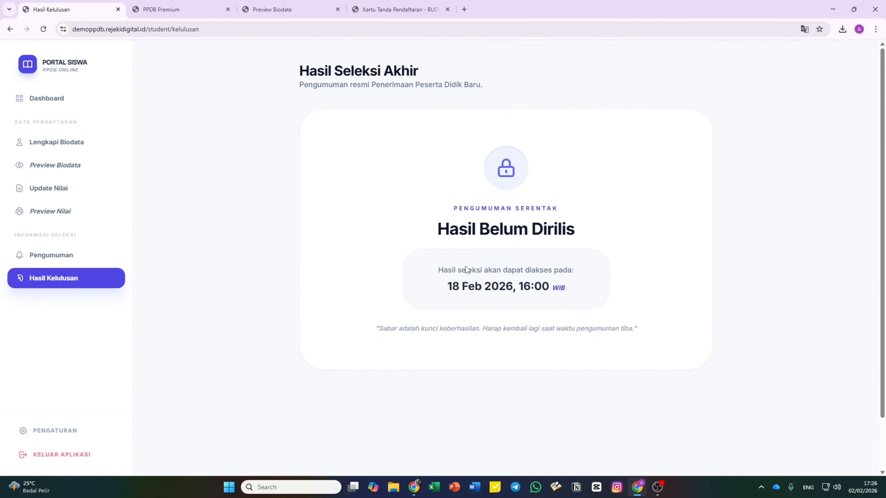
{"action": "left_click", "coordinate": [413, 487]}
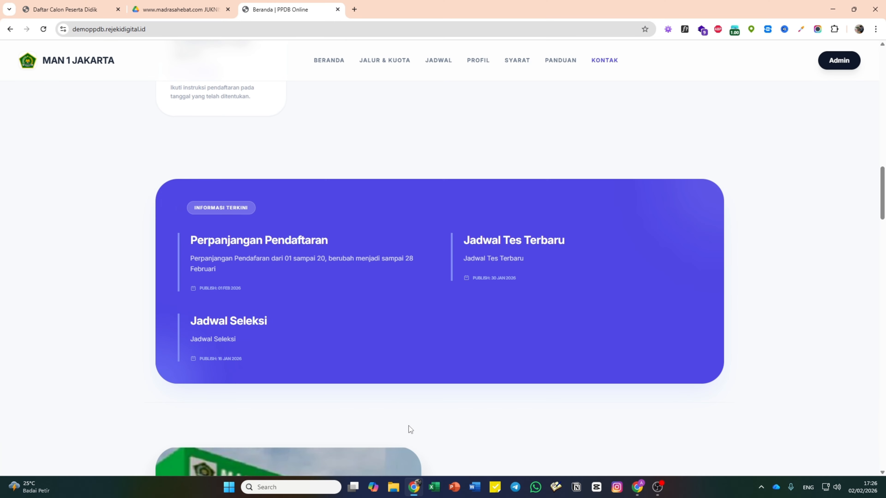
{"action": "left_click", "coordinate": [80, 4]}
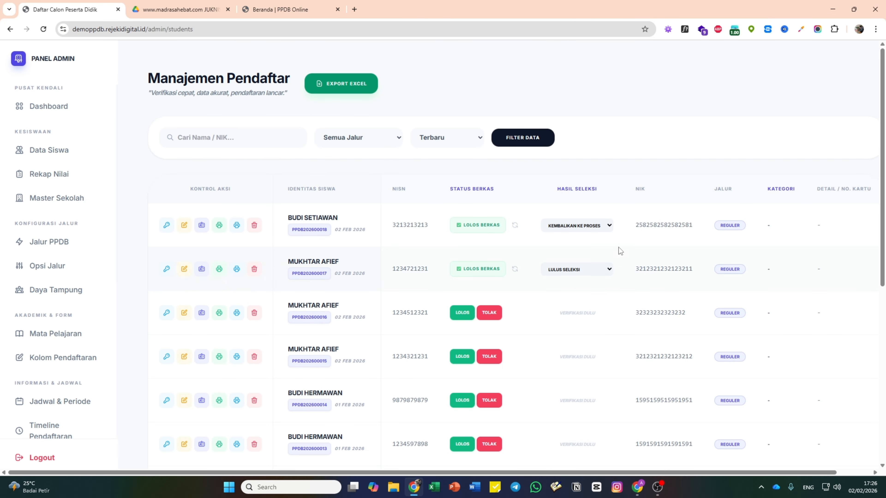
{"action": "left_click", "coordinate": [600, 225]}
{"action": "left_click", "coordinate": [578, 252]}
- Reload the student results page, still locked until 18 Feb 2026 16:00, and return to Dashboard
{"action": "left_click", "coordinate": [637, 487]}
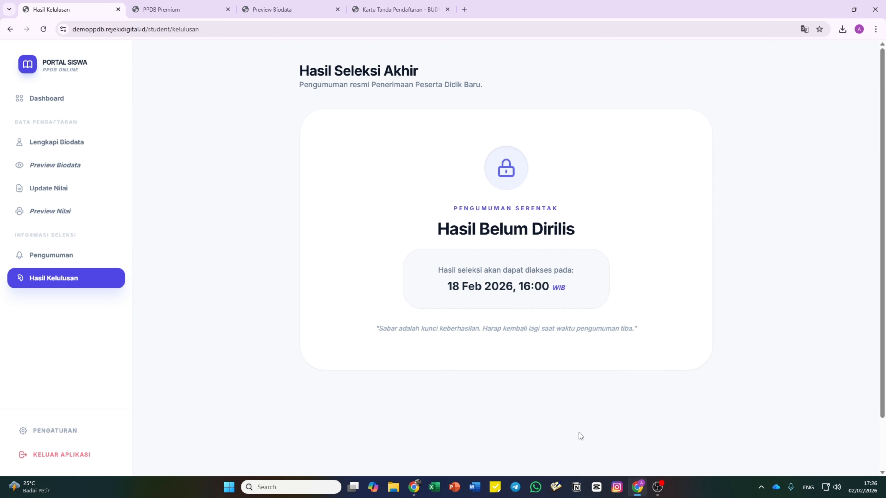
{"action": "left_click", "coordinate": [44, 29]}
{"action": "left_click", "coordinate": [78, 104]}
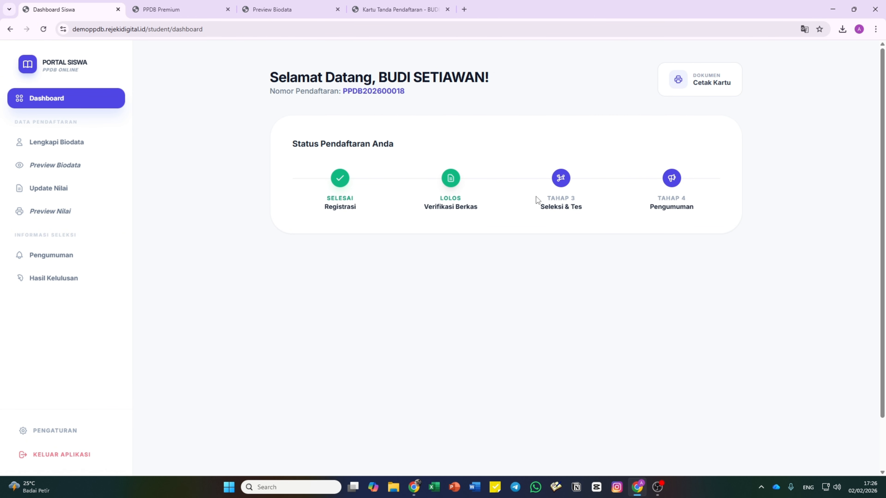
{"action": "left_click", "coordinate": [40, 282]}
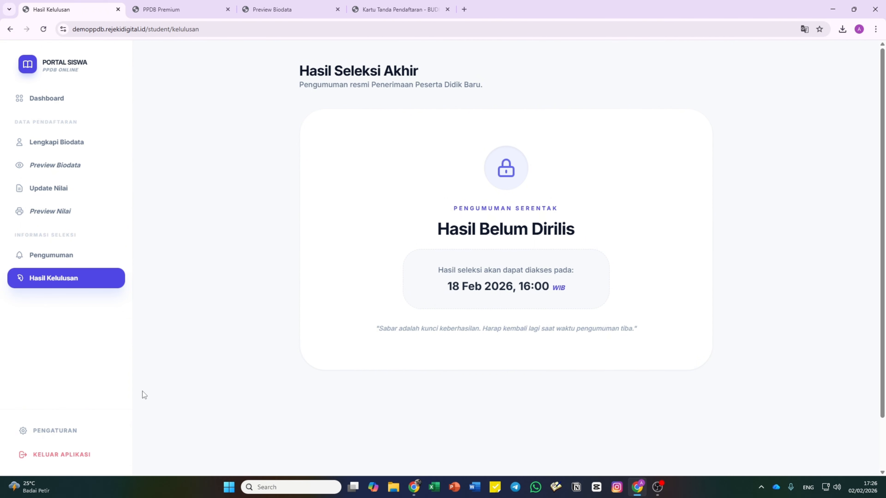
{"action": "left_click", "coordinate": [70, 431]}
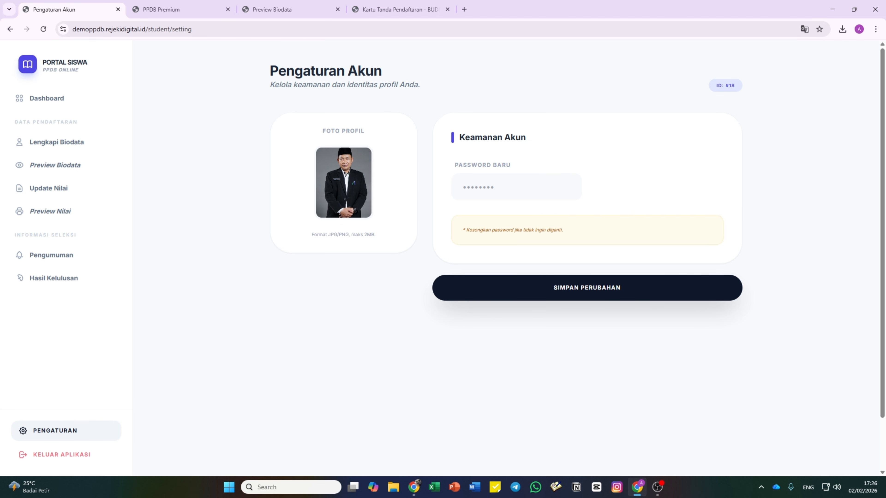
{"action": "left_click", "coordinate": [66, 98]}
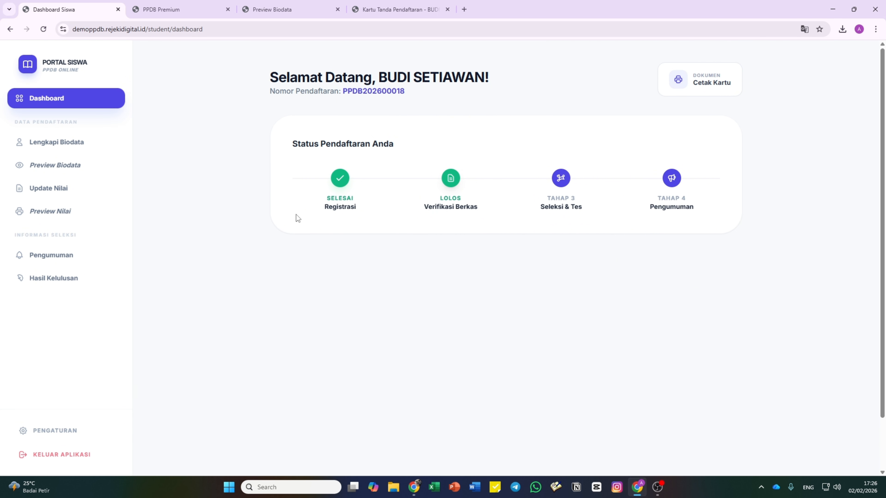
{"action": "scroll", "coordinate": [296, 211], "scroll_direction": "down", "scroll_amount": 2}
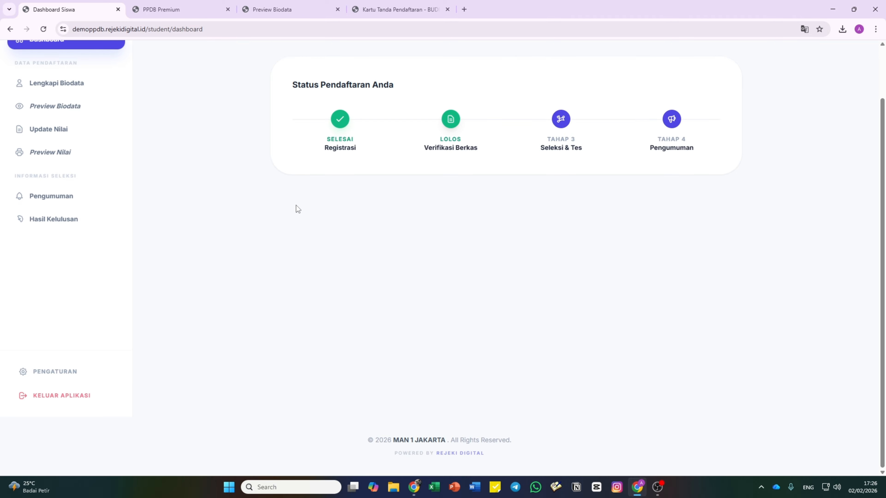
{"action": "scroll", "coordinate": [296, 205], "scroll_direction": "up", "scroll_amount": 2}
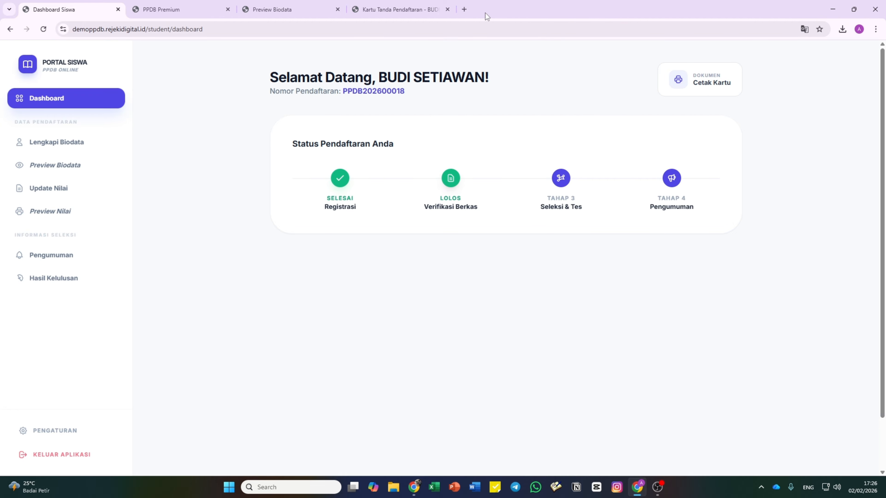
- Go to the rejekidigital.id website in a new browser tab
{"action": "left_click", "coordinate": [464, 9]}
{"action": "type", "text": "RE"}
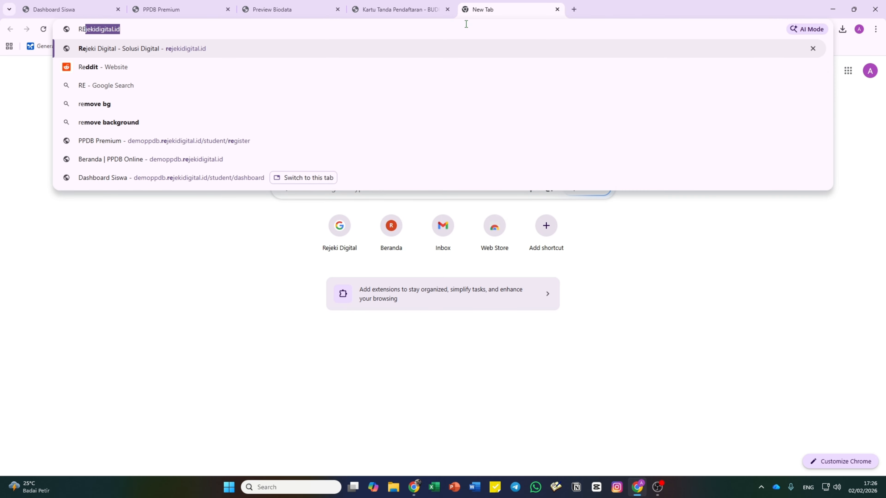
{"action": "key", "text": "BackSpace"}
{"action": "key", "text": "BackSpace"}
{"action": "type", "text": "ejekid"}
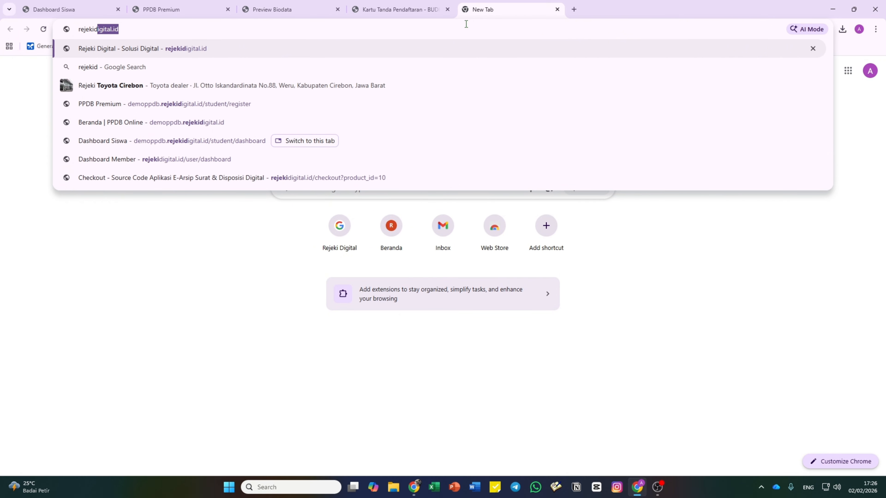
{"action": "key", "text": "Return"}
- Scroll the catalogue back up to Produk Pilihan, showing the PPDB/PMBM source at Rp 490.000
{"action": "scroll", "coordinate": [422, 221], "scroll_direction": "down", "scroll_amount": 4}
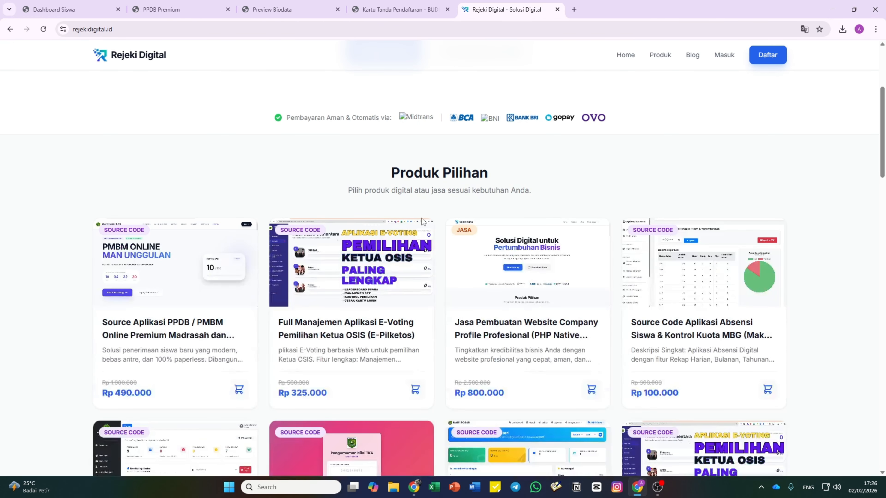
{"action": "scroll", "coordinate": [454, 218], "scroll_direction": "down", "scroll_amount": 2}
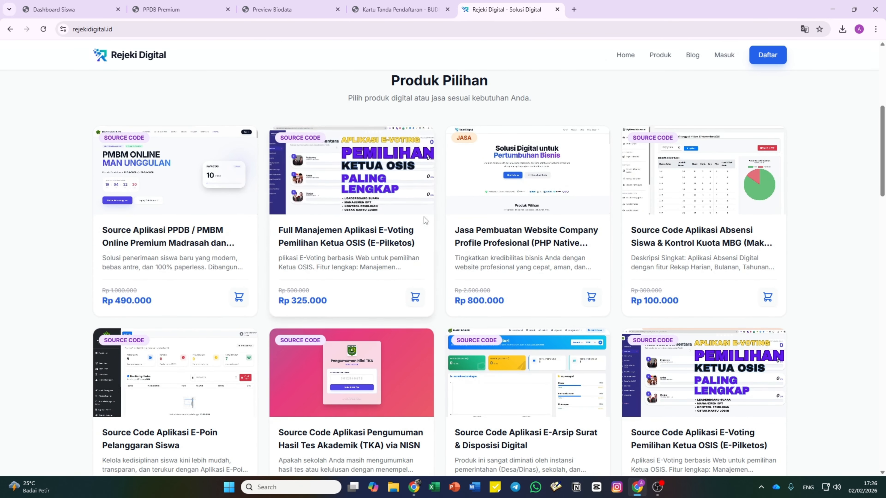
{"action": "scroll", "coordinate": [429, 209], "scroll_direction": "down", "scroll_amount": 4}
{"action": "scroll", "coordinate": [437, 201], "scroll_direction": "up", "scroll_amount": 2}
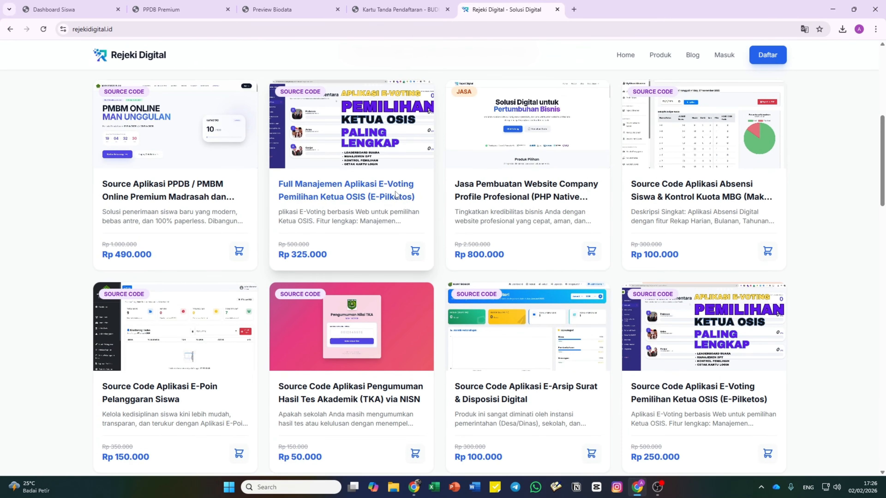
{"action": "scroll", "coordinate": [445, 250], "scroll_direction": "down", "scroll_amount": 4}
{"action": "scroll", "coordinate": [697, 280], "scroll_direction": "up", "scroll_amount": 2}
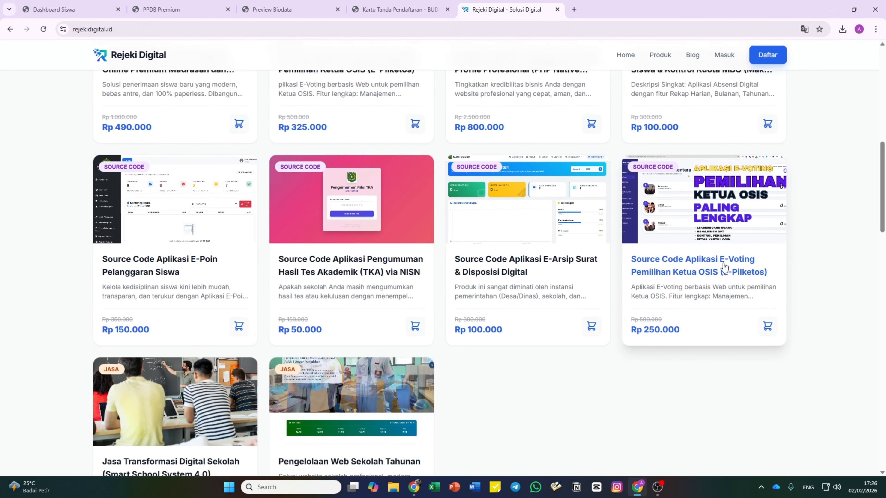
{"action": "scroll", "coordinate": [384, 287], "scroll_direction": "up", "scroll_amount": 2}
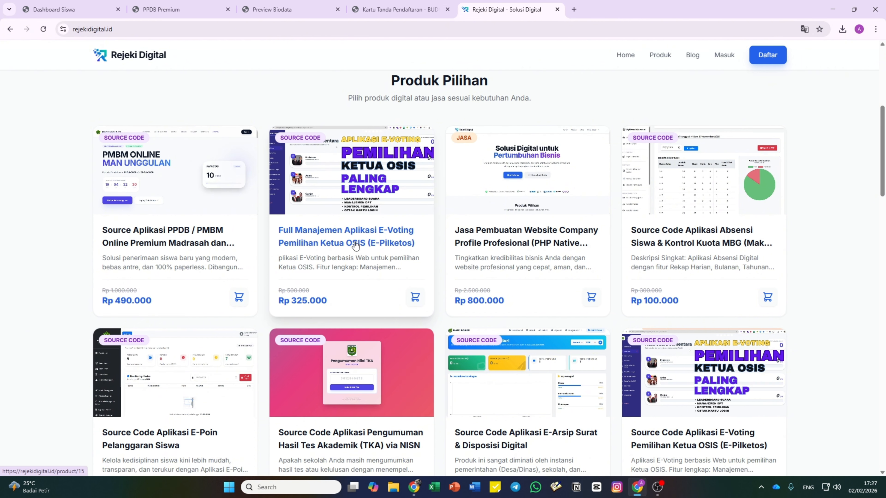
{"action": "scroll", "coordinate": [352, 251], "scroll_direction": "down", "scroll_amount": 6}
{"action": "scroll", "coordinate": [603, 312], "scroll_direction": "up", "scroll_amount": 3}
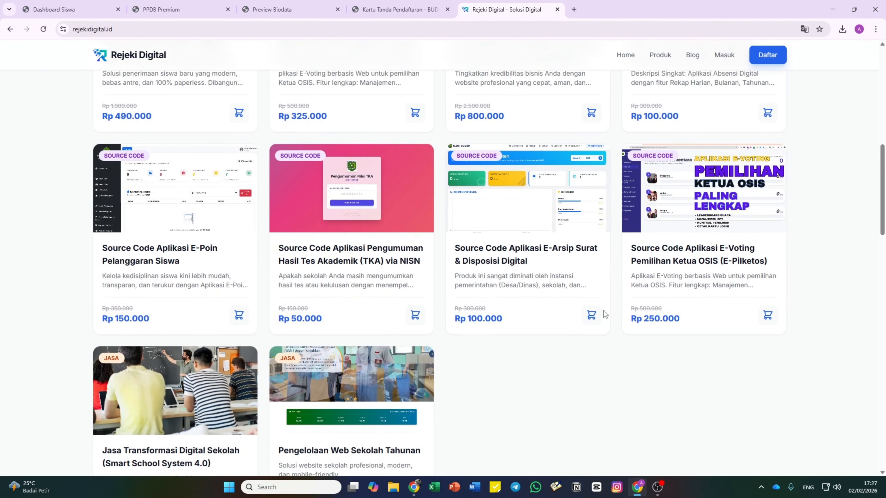
{"action": "scroll", "coordinate": [604, 311], "scroll_direction": "down", "scroll_amount": 3}
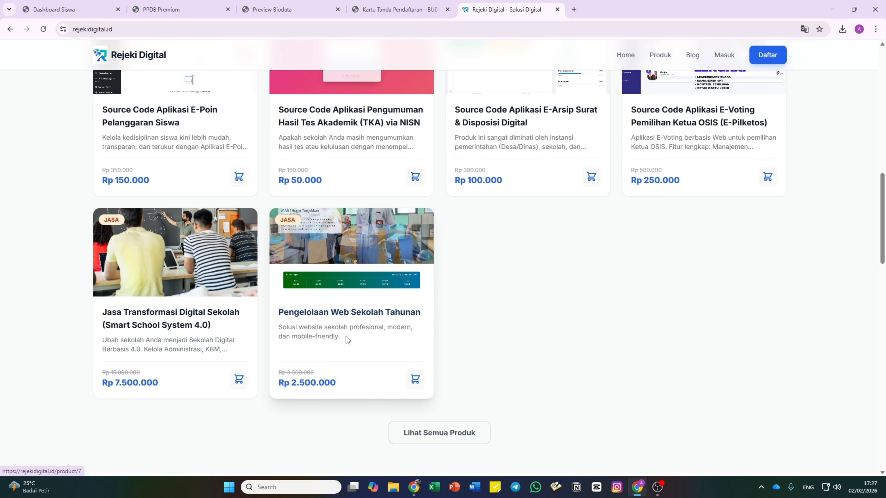
{"action": "scroll", "coordinate": [348, 336], "scroll_direction": "up", "scroll_amount": 3}
{"action": "scroll", "coordinate": [343, 279], "scroll_direction": "down", "scroll_amount": 4}
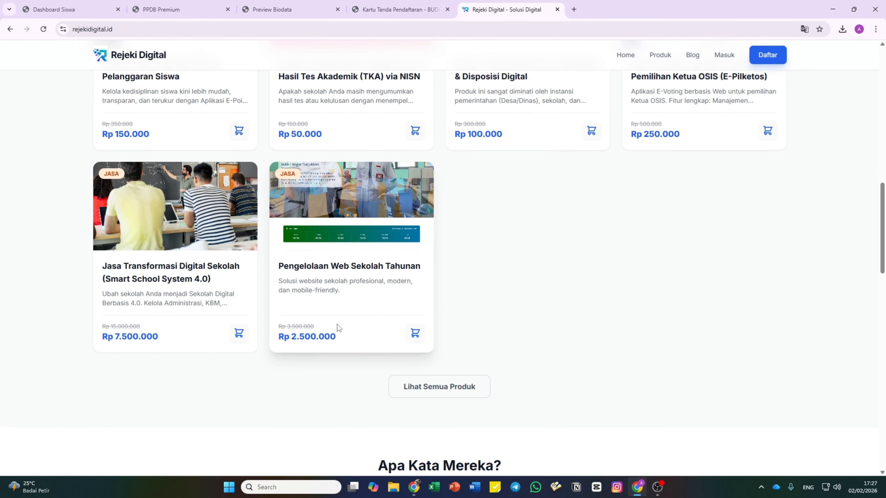
{"action": "scroll", "coordinate": [339, 325], "scroll_direction": "up", "scroll_amount": 5}
{"action": "scroll", "coordinate": [341, 322], "scroll_direction": "up", "scroll_amount": 2}
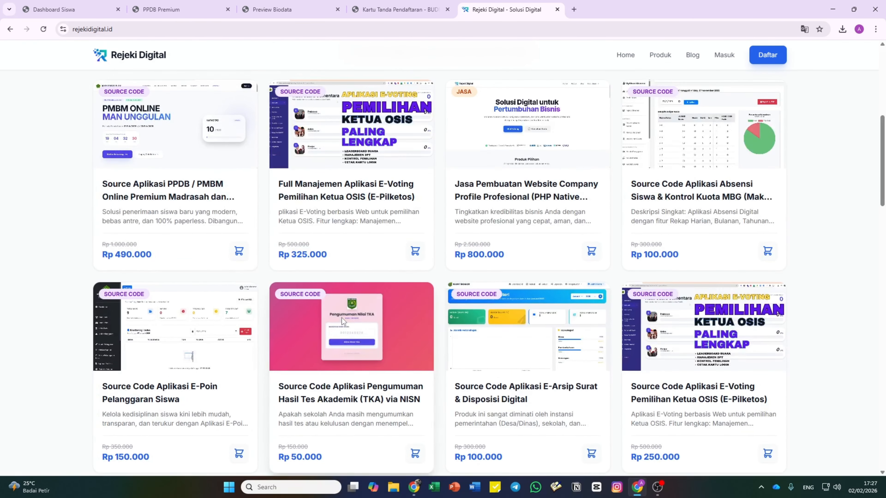
{"action": "scroll", "coordinate": [548, 239], "scroll_direction": "up", "scroll_amount": 2}
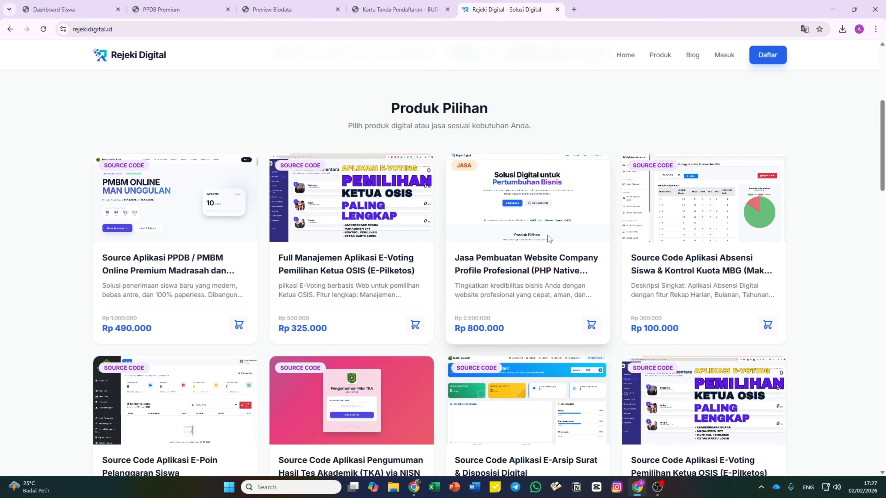
{"action": "scroll", "coordinate": [548, 239], "scroll_direction": "up", "scroll_amount": 1}
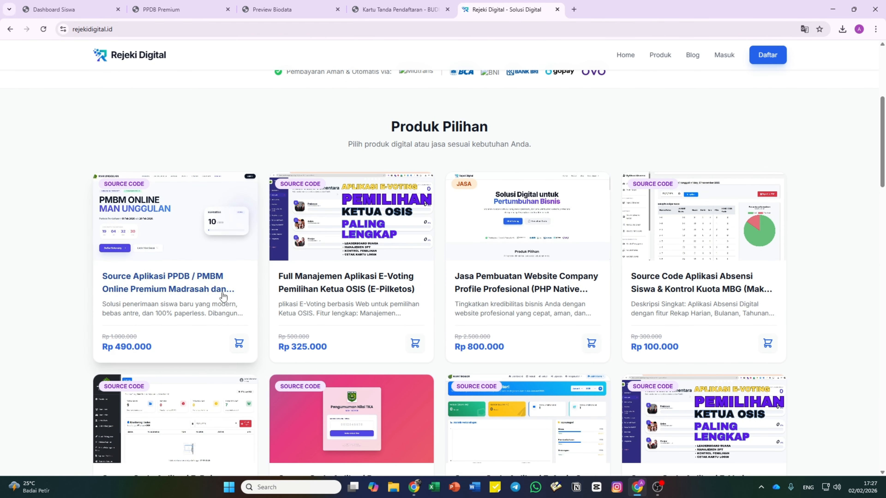
{"action": "left_click", "coordinate": [159, 287]}
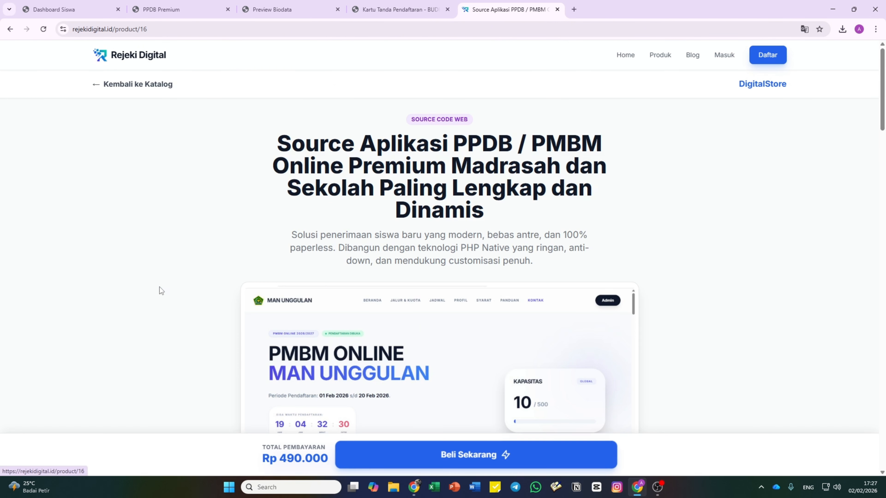
{"action": "scroll", "coordinate": [479, 287], "scroll_direction": "down", "scroll_amount": 4}
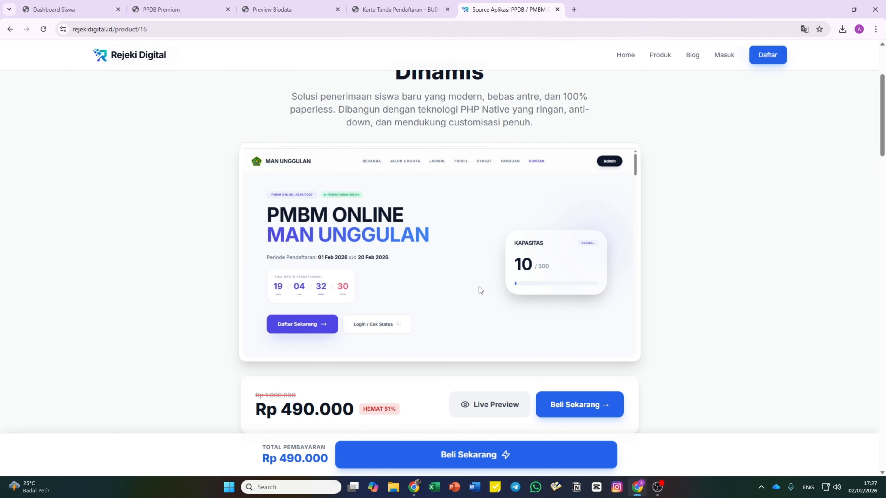
{"action": "scroll", "coordinate": [479, 287], "scroll_direction": "up", "scroll_amount": 4}
{"action": "scroll", "coordinate": [479, 283], "scroll_direction": "down", "scroll_amount": 20}
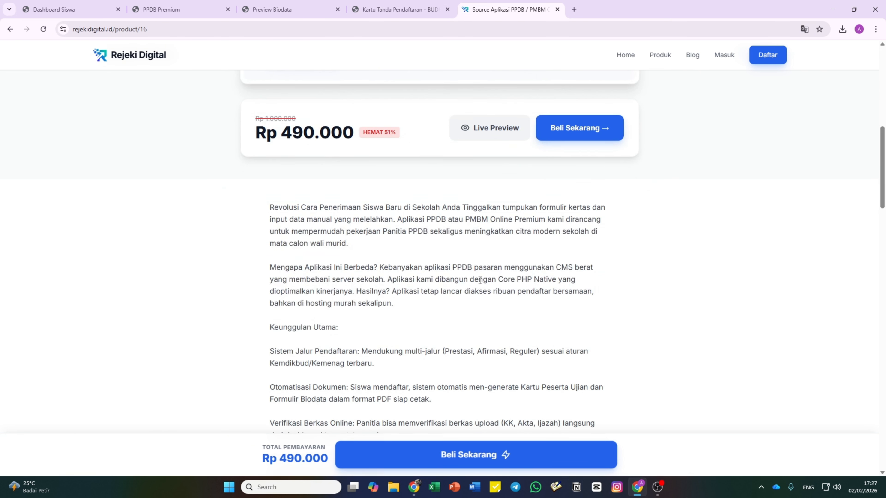
{"action": "scroll", "coordinate": [480, 284], "scroll_direction": "down", "scroll_amount": 15}
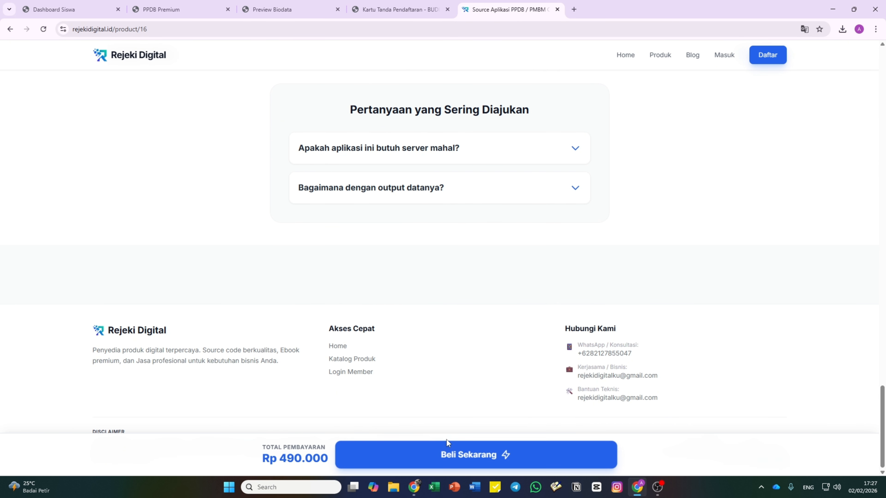
{"action": "scroll", "coordinate": [456, 415], "scroll_direction": "up", "scroll_amount": 5}
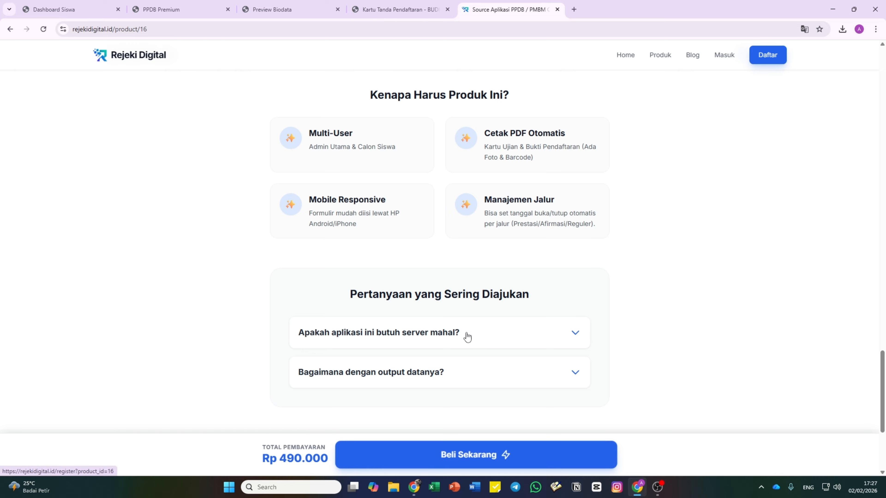
{"action": "scroll", "coordinate": [467, 334], "scroll_direction": "up", "scroll_amount": 10}
{"action": "scroll", "coordinate": [466, 334], "scroll_direction": "up", "scroll_amount": 10}
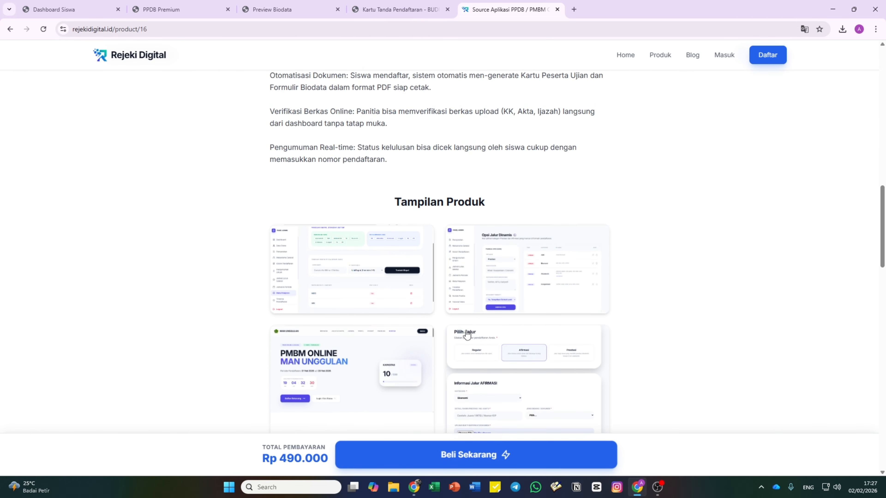
{"action": "scroll", "coordinate": [467, 334], "scroll_direction": "up", "scroll_amount": 15}
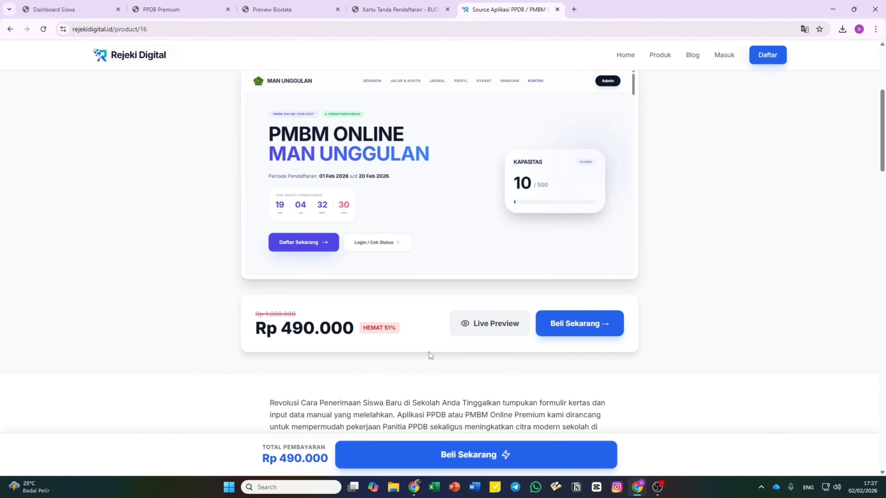
{"action": "scroll", "coordinate": [443, 258], "scroll_direction": "up", "scroll_amount": 4}
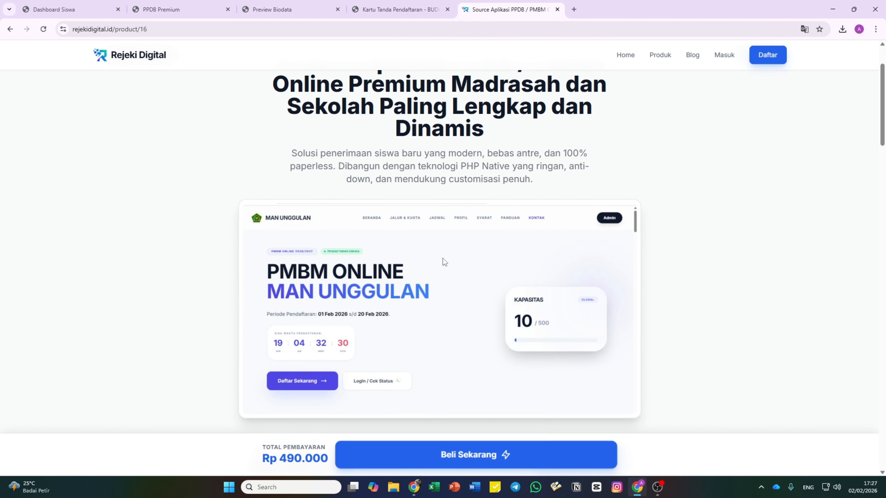
{"action": "scroll", "coordinate": [444, 254], "scroll_direction": "up", "scroll_amount": 3}
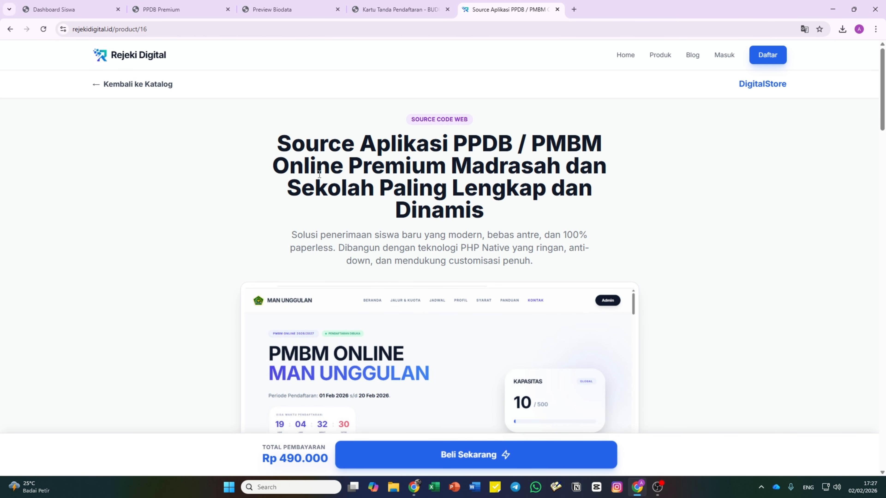
{"action": "left_click", "coordinate": [83, 10]}
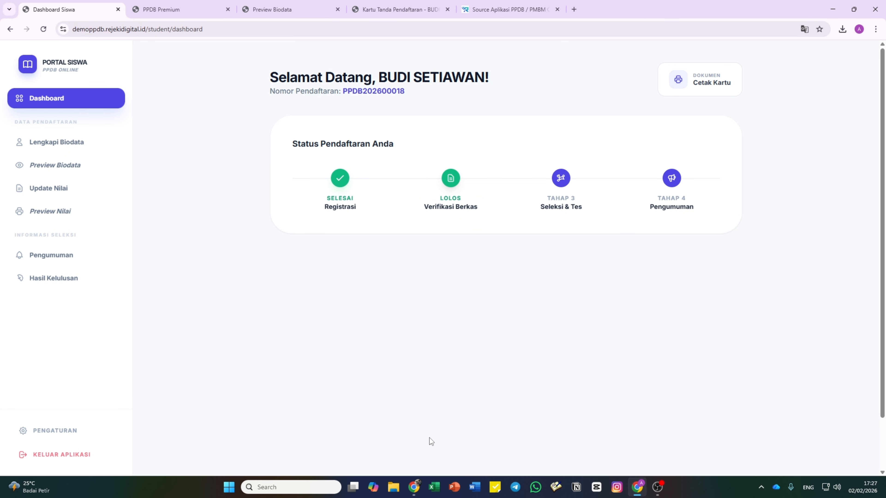
{"action": "left_click", "coordinate": [516, 9]}
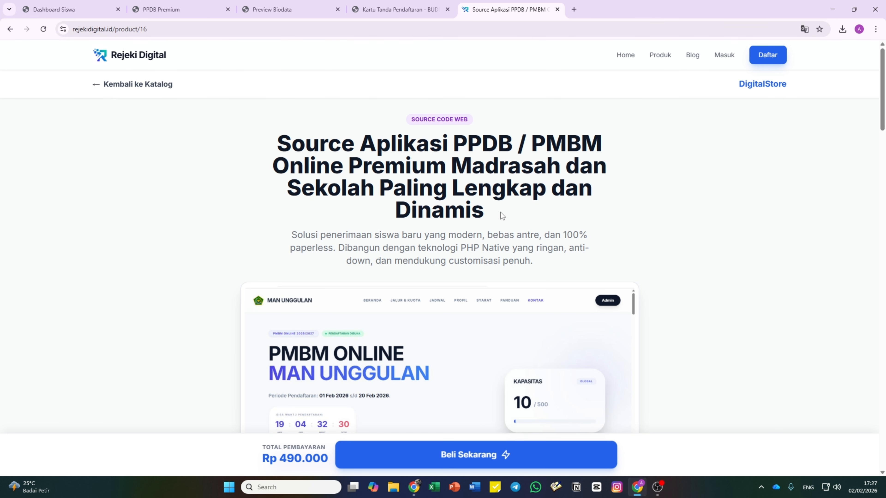
{"action": "scroll", "coordinate": [501, 208], "scroll_direction": "down", "scroll_amount": 8}
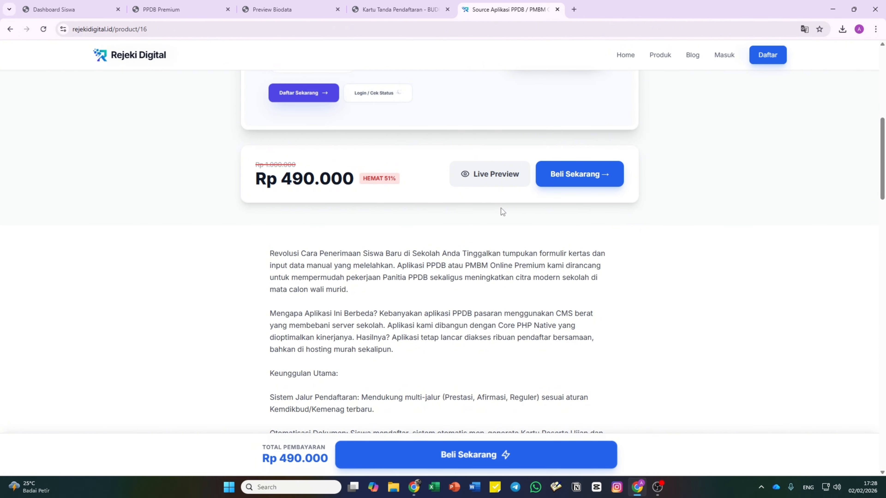
{"action": "scroll", "coordinate": [501, 209], "scroll_direction": "down", "scroll_amount": 15}
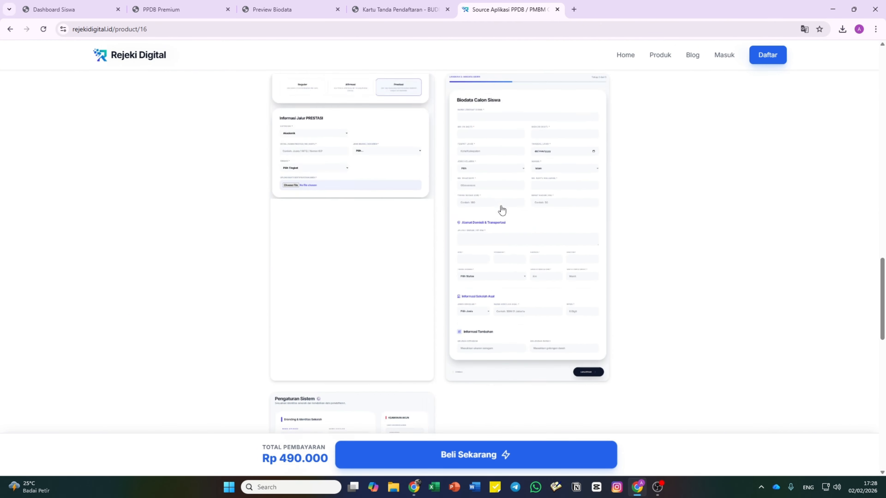
{"action": "scroll", "coordinate": [501, 209], "scroll_direction": "down", "scroll_amount": 15}
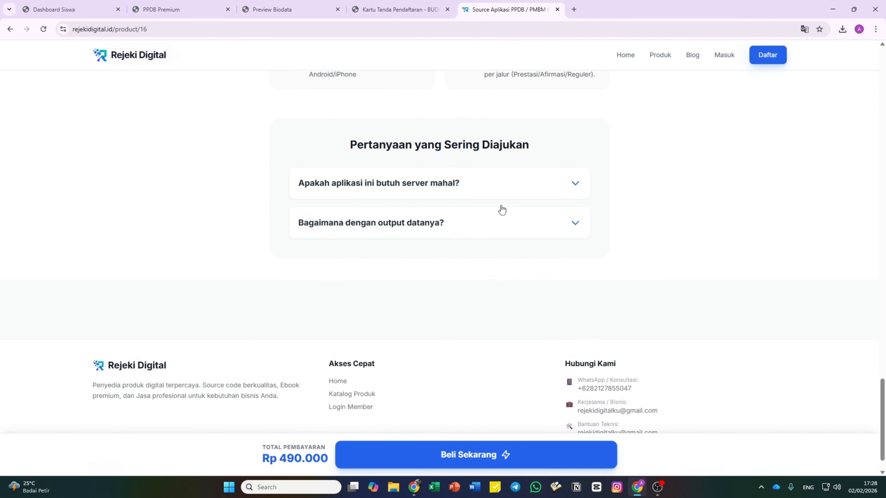
{"action": "scroll", "coordinate": [501, 209], "scroll_direction": "up", "scroll_amount": 20}
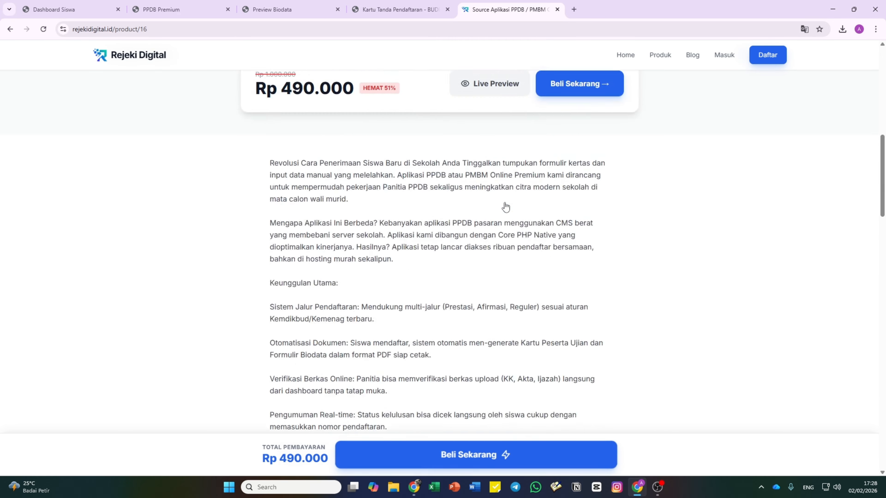
{"action": "scroll", "coordinate": [505, 207], "scroll_direction": "up", "scroll_amount": 10}
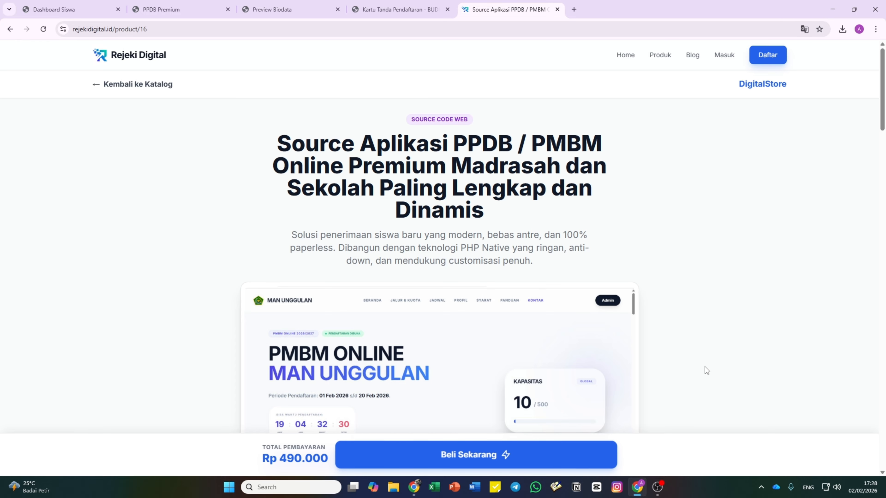
{"action": "scroll", "coordinate": [579, 390], "scroll_direction": "down", "scroll_amount": 8}
{"action": "scroll", "coordinate": [566, 394], "scroll_direction": "up", "scroll_amount": 5}
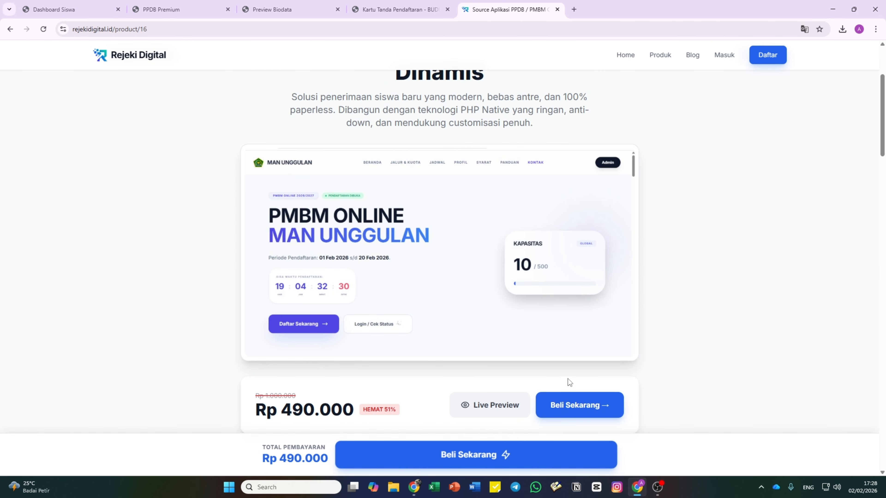
{"action": "scroll", "coordinate": [568, 380], "scroll_direction": "up", "scroll_amount": 3}
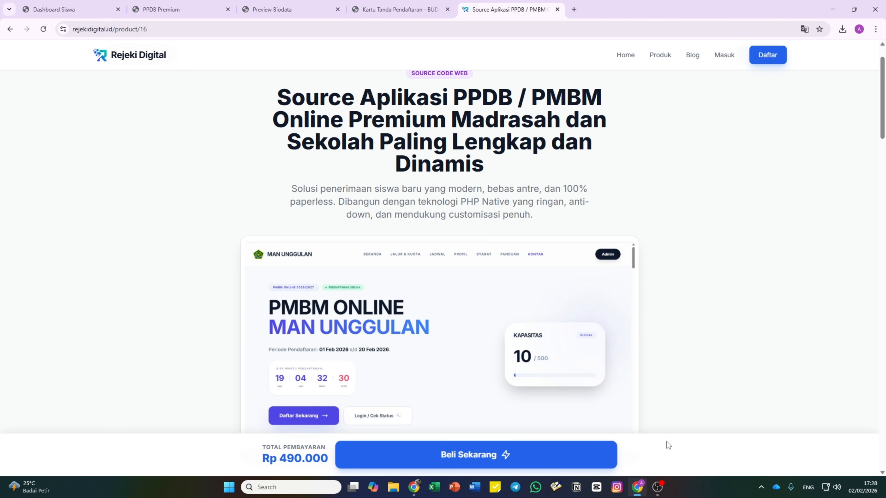
{"action": "mouse_move", "coordinate": [659, 490]}
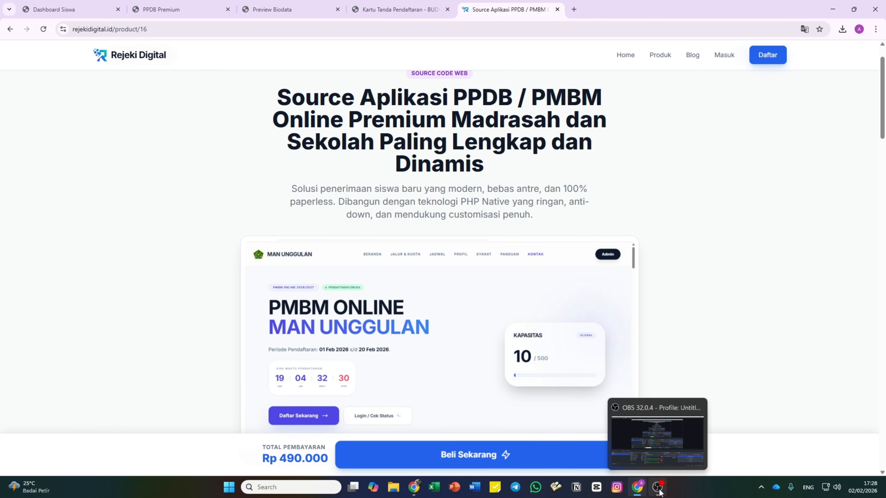